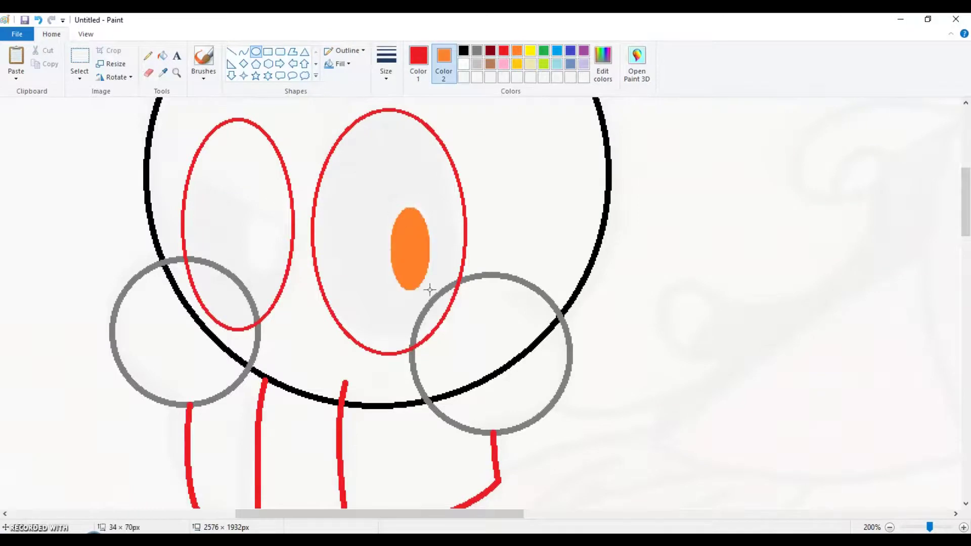
# Draw a filled orange oval pupil about 37 × 72 px in the smaller eye and cut that eye's top with a curved red eyelid.
pyautogui.moveTo(241, 200); pyautogui.dragTo(284, 286)
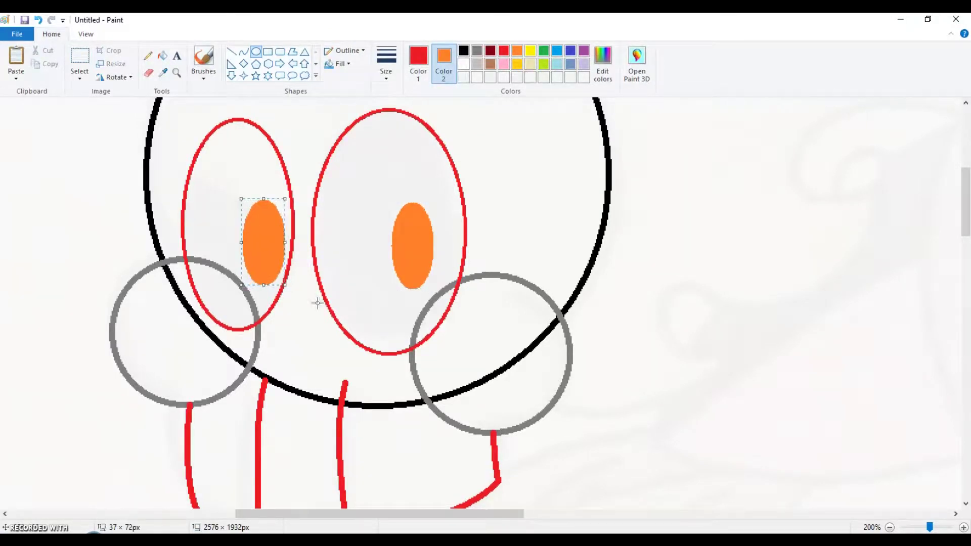
pyautogui.click(334, 64)
pyautogui.click(176, 72)
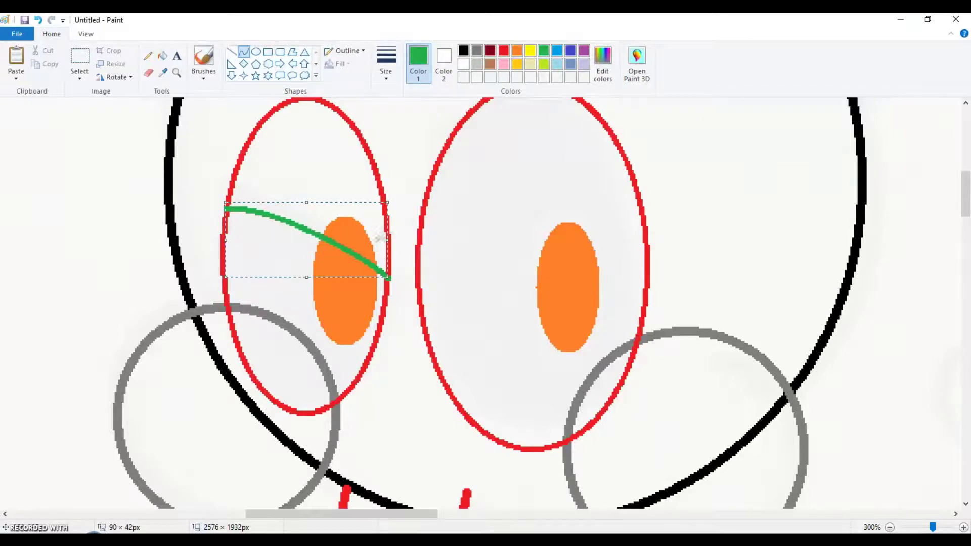
pyautogui.rightClick(227, 191)
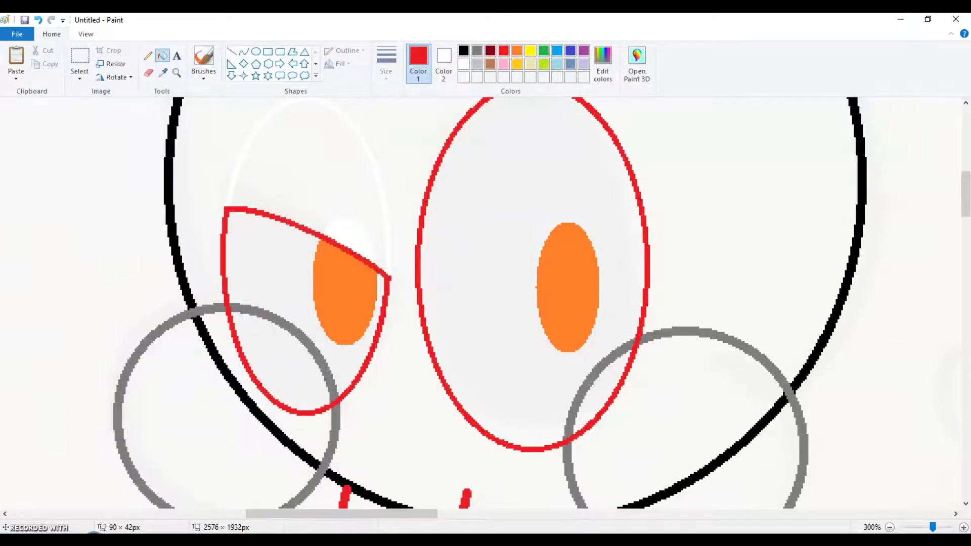
# Draw the wavy hair outline above the head with thicker red curves, ending in a pointed tip beyond the head circle.
pyautogui.scroll(-1, 295, 293)
pyautogui.scroll(2, 158, 293)
pyautogui.click(243, 51)
pyautogui.click(386, 71)
pyautogui.click(387, 147)
pyautogui.scroll(1, 202, 303)
pyautogui.moveTo(116, 480)
pyautogui.mouseDown()
pyautogui.moveTo(240, 244)
pyautogui.moveTo(434, 152)
pyautogui.mouseUp()
pyautogui.moveTo(434, 151)
pyautogui.mouseDown()
pyautogui.moveTo(71, 386)
pyautogui.moveTo(191, 177)
pyautogui.moveTo(182, 192)
pyautogui.moveTo(476, 243)
pyautogui.mouseUp()
pyautogui.moveTo(415, 175); pyautogui.dragTo(353, 254)
pyautogui.moveTo(478, 238); pyautogui.dragTo(763, 232)
pyautogui.moveTo(582, 234); pyautogui.dragTo(630, 95)
pyautogui.click(708, 227)
pyautogui.moveTo(400, 516); pyautogui.dragTo(471, 516)
pyautogui.scroll(-2, 524, 132)
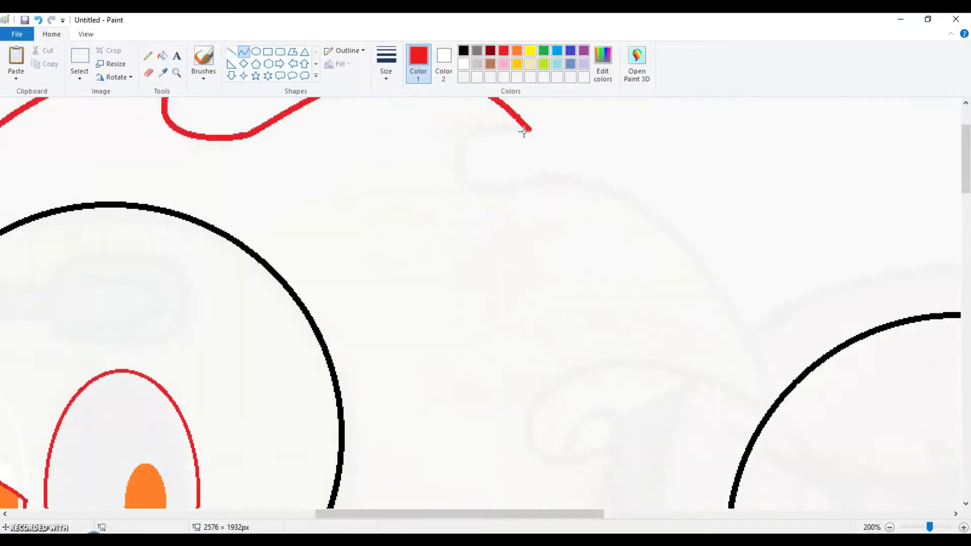
# Draw a long arched red hair curve about 252 × 218 px, sweeping down to the neighbouring character's head circle.
pyautogui.moveTo(488, 194); pyautogui.dragTo(785, 399)
pyautogui.moveTo(637, 297); pyautogui.dragTo(758, 264)
pyautogui.scroll(-2, 852, 285)
pyautogui.scroll(2, 852, 284)
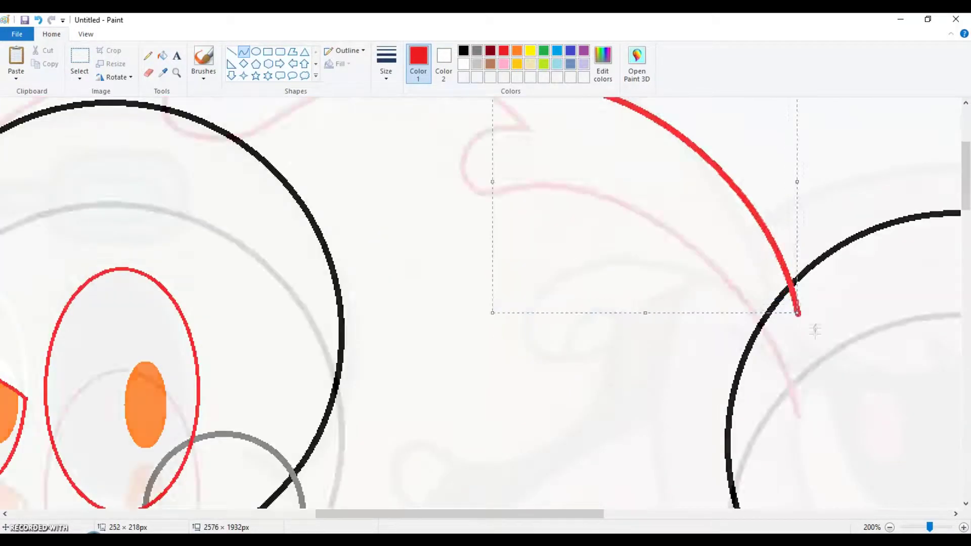
pyautogui.click(471, 299)
# Draw a red hair lock beside the right cheek circle, with a curved lower edge, a rounded curl and a rising upper edge.
pyautogui.scroll(-6, 471, 299)
pyautogui.moveTo(282, 368)
pyautogui.mouseDown()
pyautogui.moveTo(462, 306)
pyautogui.moveTo(454, 355)
pyautogui.mouseUp()
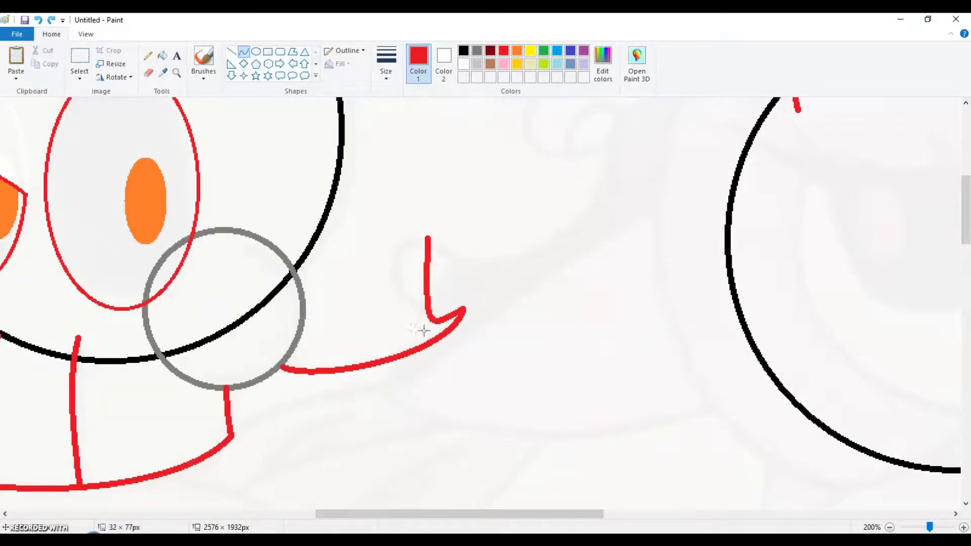
pyautogui.moveTo(380, 240); pyautogui.dragTo(363, 248)
pyautogui.moveTo(429, 243); pyautogui.dragTo(619, 158)
pyautogui.moveTo(575, 273); pyautogui.dragTo(517, 295)
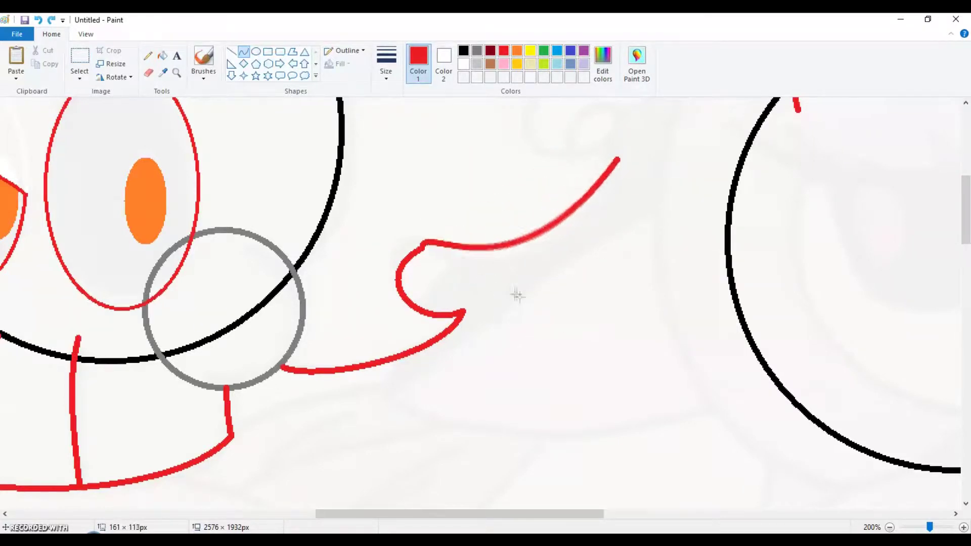
pyautogui.moveTo(519, 158)
pyautogui.mouseDown()
pyautogui.moveTo(520, 171)
pyautogui.moveTo(519, 151)
pyautogui.mouseUp()
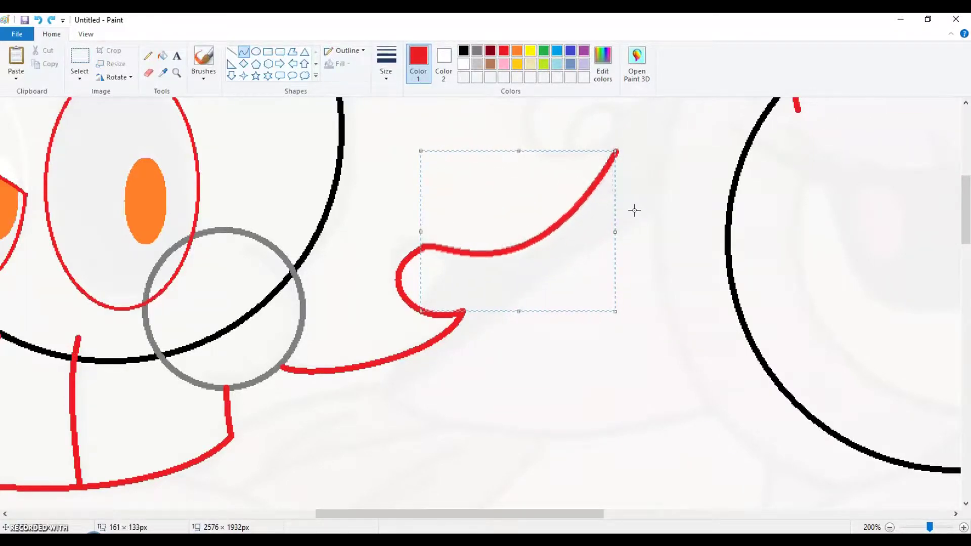
# Add a second red curl above the lower lock and join it to the end of the long hair curve with an arch.
pyautogui.scroll(4, 665, 172)
pyautogui.moveTo(621, 354); pyautogui.dragTo(532, 301)
pyautogui.moveTo(576, 328); pyautogui.dragTo(513, 369)
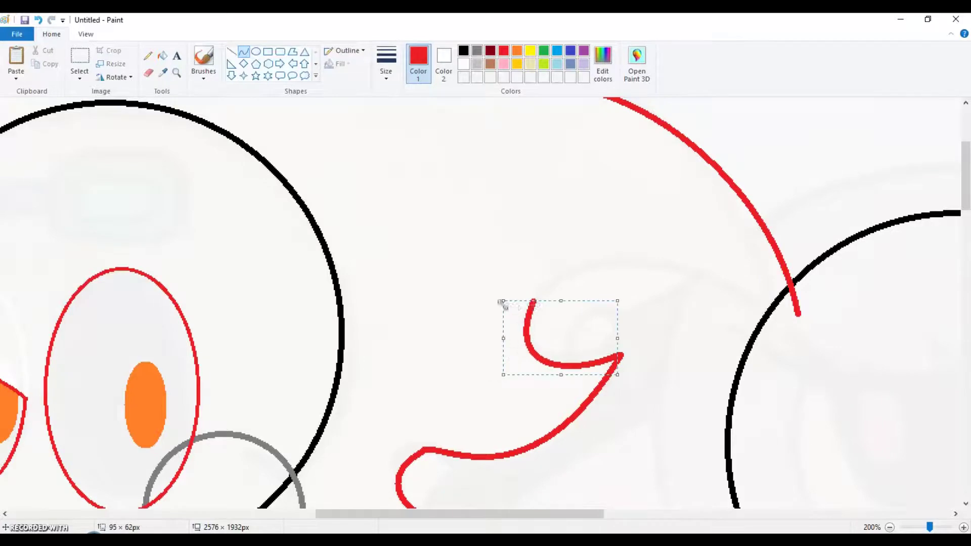
pyautogui.moveTo(538, 306); pyautogui.dragTo(797, 314)
pyautogui.moveTo(552, 304)
pyautogui.mouseDown()
pyautogui.moveTo(542, 278)
pyautogui.moveTo(689, 245)
pyautogui.mouseUp()
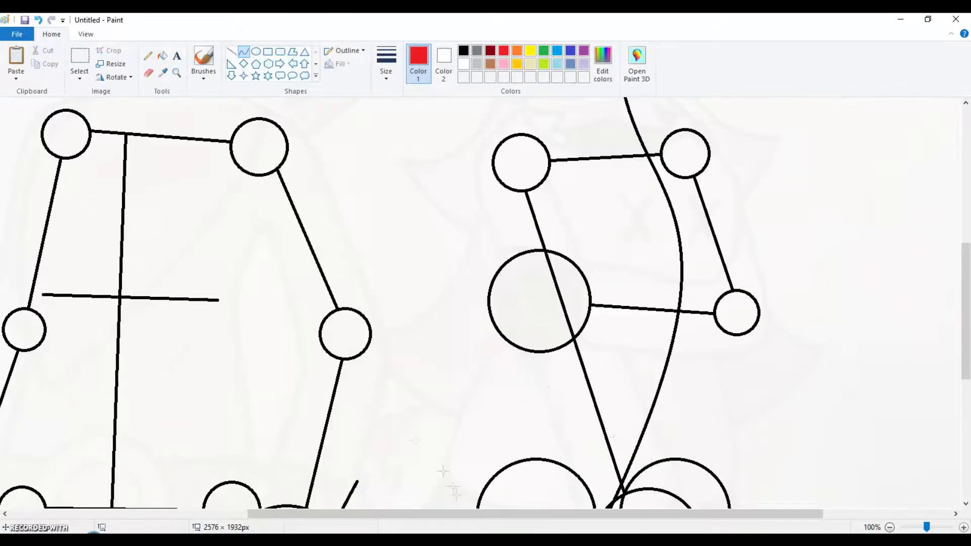
# Draw the inner edge of the right arm with orange curves that bend at the elbow.
pyautogui.click(176, 73)
pyautogui.click(374, 310)
pyautogui.click(243, 51)
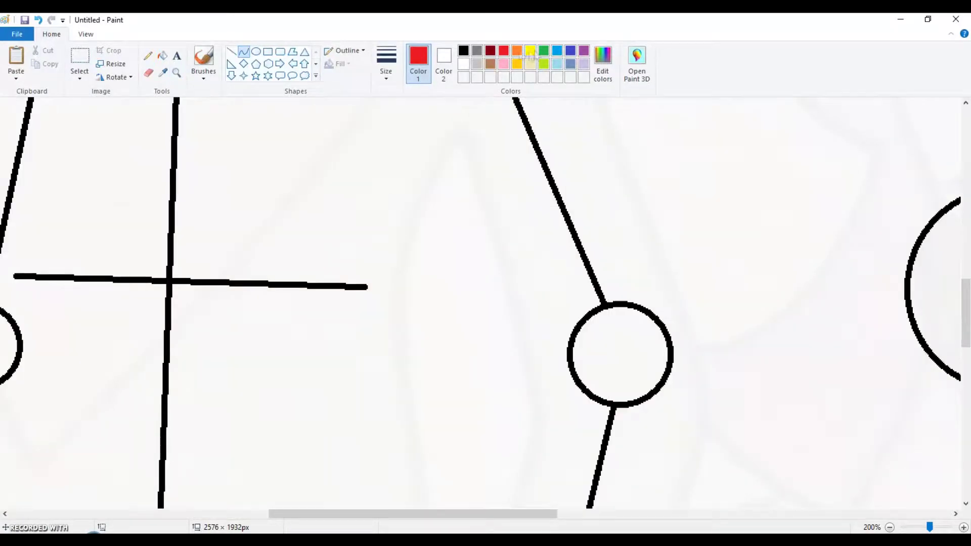
pyautogui.click(517, 50)
pyautogui.moveTo(470, 98); pyautogui.dragTo(505, 261)
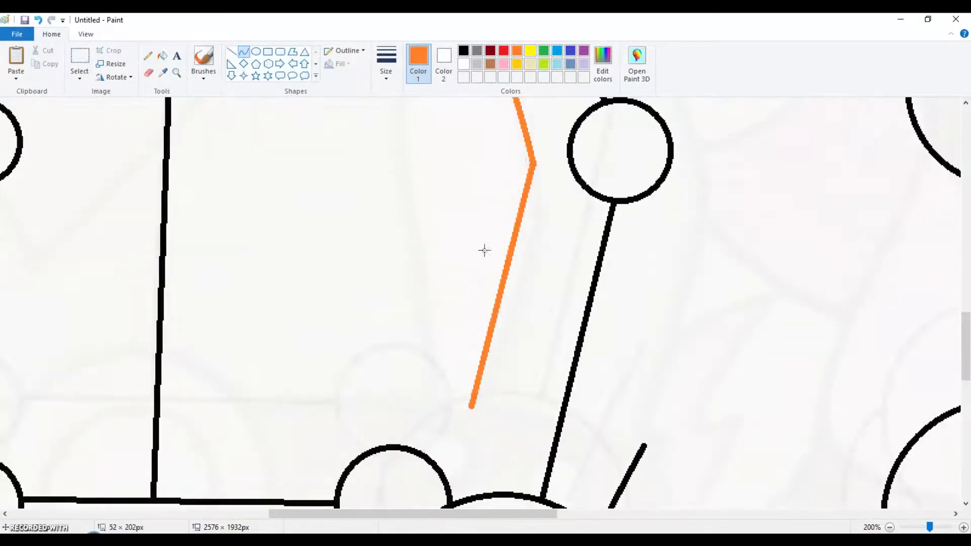
pyautogui.moveTo(484, 250); pyautogui.dragTo(514, 308)
# Draw the outer edge of the right arm in orange, from the forearm past the elbow and up over the shoulder.
pyautogui.moveTo(632, 438)
pyautogui.mouseDown()
pyautogui.moveTo(668, 209)
pyautogui.moveTo(697, 134)
pyautogui.mouseUp()
pyautogui.moveTo(701, 197); pyautogui.dragTo(713, 182)
pyautogui.scroll(3, 751, 202)
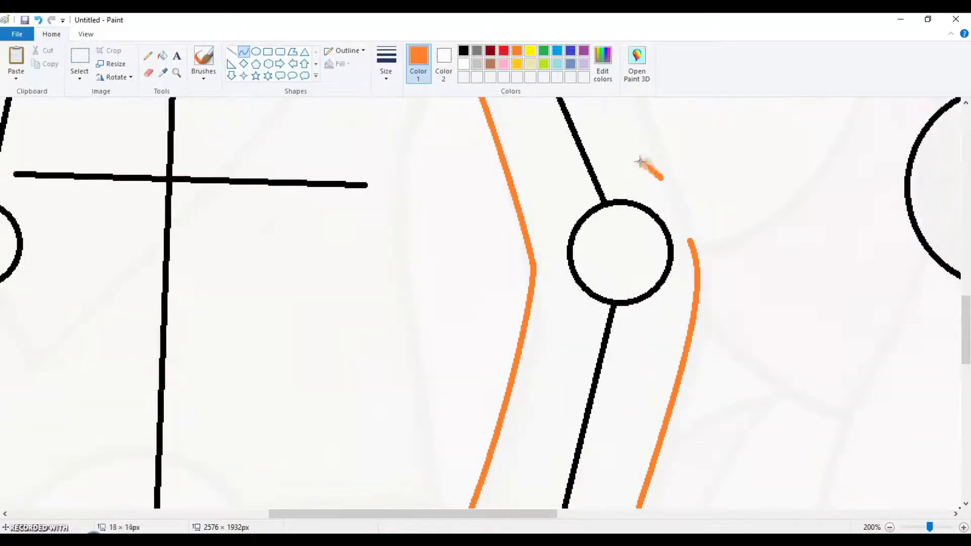
pyautogui.scroll(3, 649, 161)
pyautogui.moveTo(688, 340); pyautogui.dragTo(607, 101)
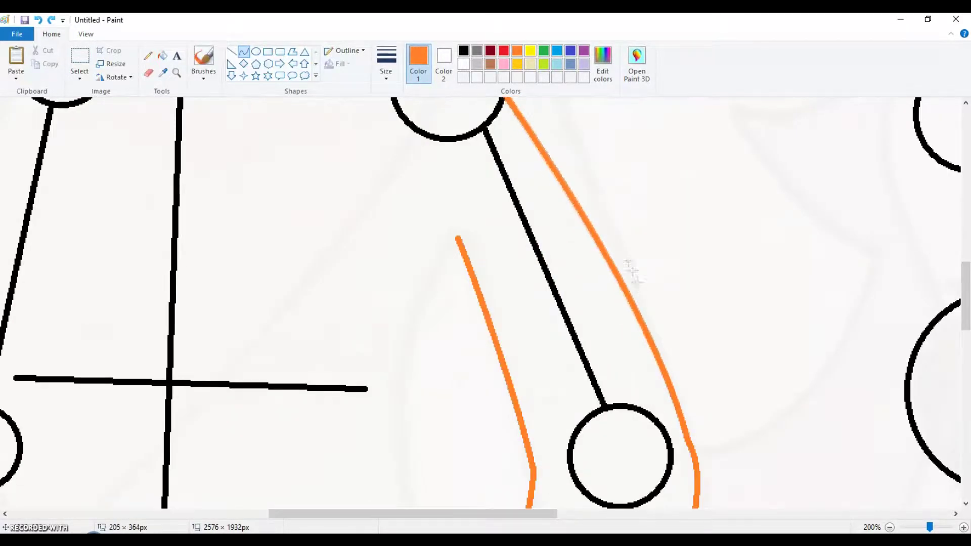
pyautogui.press('Escape')
pyautogui.scroll(3, 578, 202)
pyautogui.scroll(3, 559, 113)
# Draw the right side of the torso with orange curves from the armpit down to the hip circle.
pyautogui.scroll(-6, 511, 91)
pyautogui.moveTo(461, 136); pyautogui.dragTo(390, 293)
pyautogui.moveTo(439, 161); pyautogui.dragTo(436, 151)
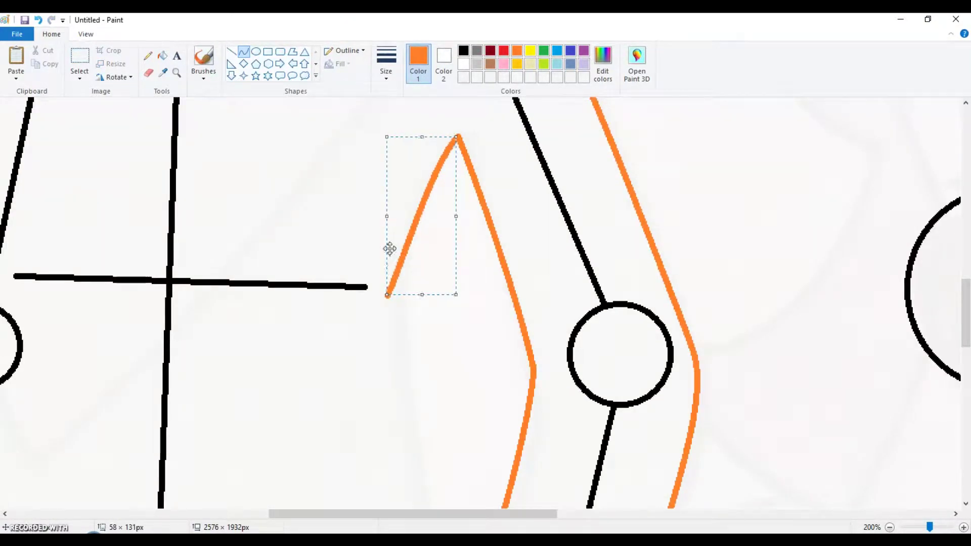
pyautogui.moveTo(415, 295); pyautogui.dragTo(418, 325)
pyautogui.moveTo(392, 231); pyautogui.dragTo(400, 232)
pyautogui.scroll(-4, 428, 386)
pyautogui.moveTo(400, 121)
pyautogui.mouseDown()
pyautogui.moveTo(423, 364)
pyautogui.moveTo(450, 488)
pyautogui.mouseUp()
# Draw the left side of the torso with orange curves from the hip circle up over the shoulder circle.
pyautogui.scroll(-6, 525, 383)
pyautogui.hscroll(-7, 412, 342)
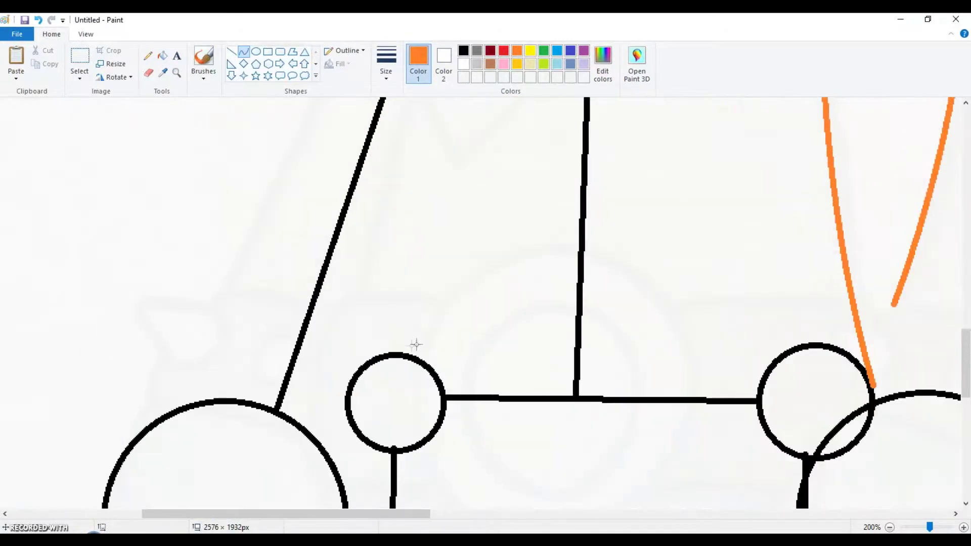
pyautogui.scroll(4, 423, 255)
pyautogui.moveTo(424, 258)
pyautogui.mouseDown()
pyautogui.moveTo(435, 176)
pyautogui.moveTo(500, 116)
pyautogui.moveTo(423, 256)
pyautogui.mouseUp()
pyautogui.scroll(6, 481, 232)
pyautogui.scroll(2, 423, 256)
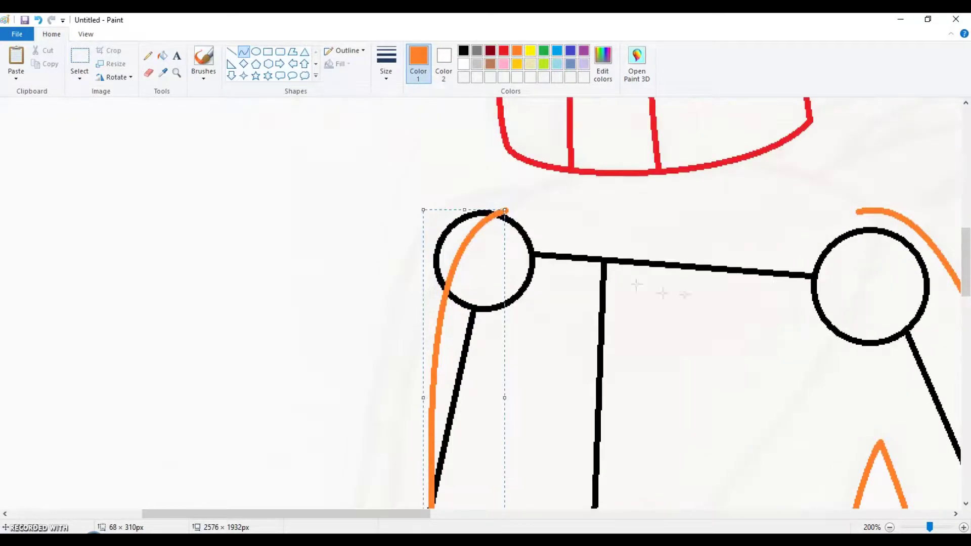
# Outline the belt across the hips with indigo curves for its top edge, bottom edge and rounded end.
pyautogui.scroll(-6, 587, 297)
pyautogui.scroll(-8, 586, 297)
pyautogui.click(268, 51)
pyautogui.click(570, 51)
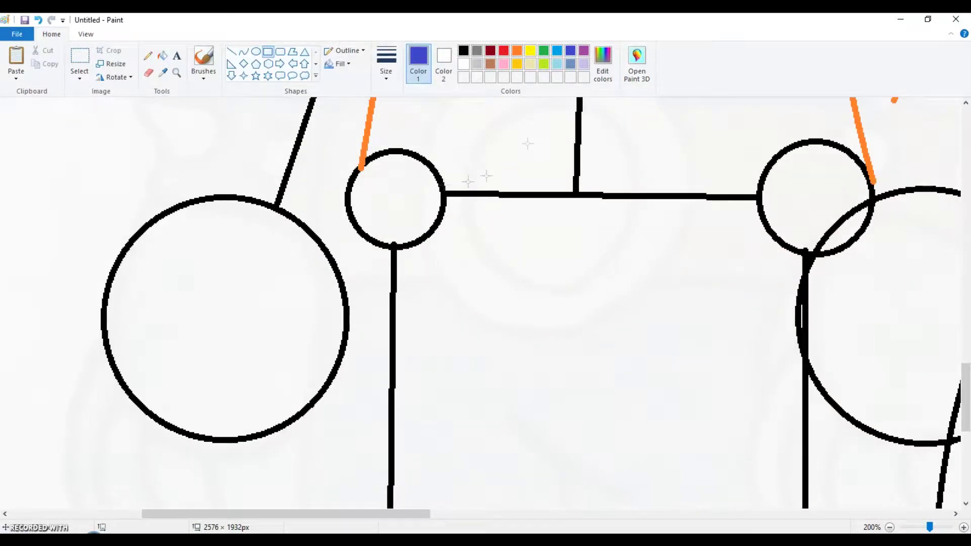
pyautogui.click(243, 51)
pyautogui.scroll(4, 364, 319)
pyautogui.moveTo(364, 318); pyautogui.dragTo(860, 329)
pyautogui.moveTo(607, 323); pyautogui.dragTo(607, 312)
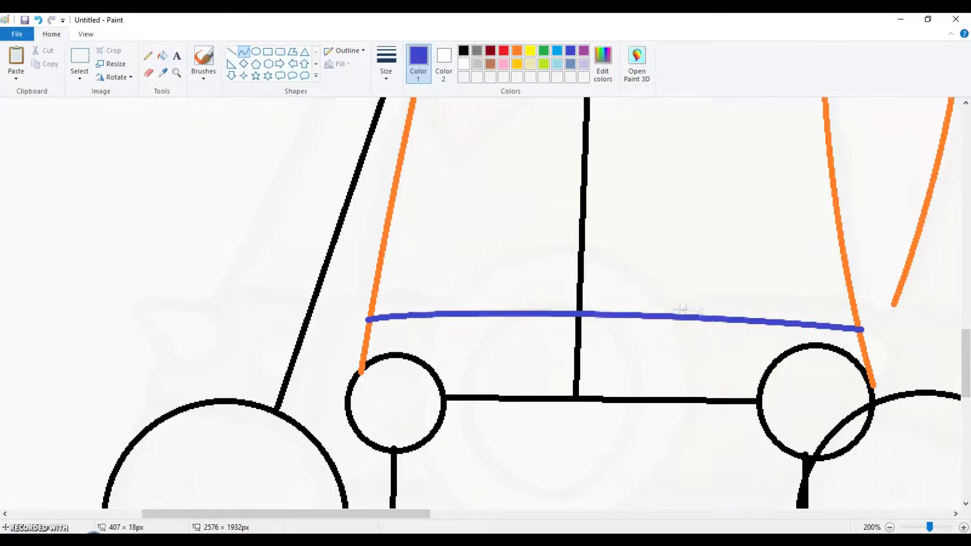
pyautogui.scroll(-2, 397, 318)
pyautogui.moveTo(356, 322); pyautogui.dragTo(872, 316)
pyautogui.moveTo(607, 320); pyautogui.dragTo(607, 334)
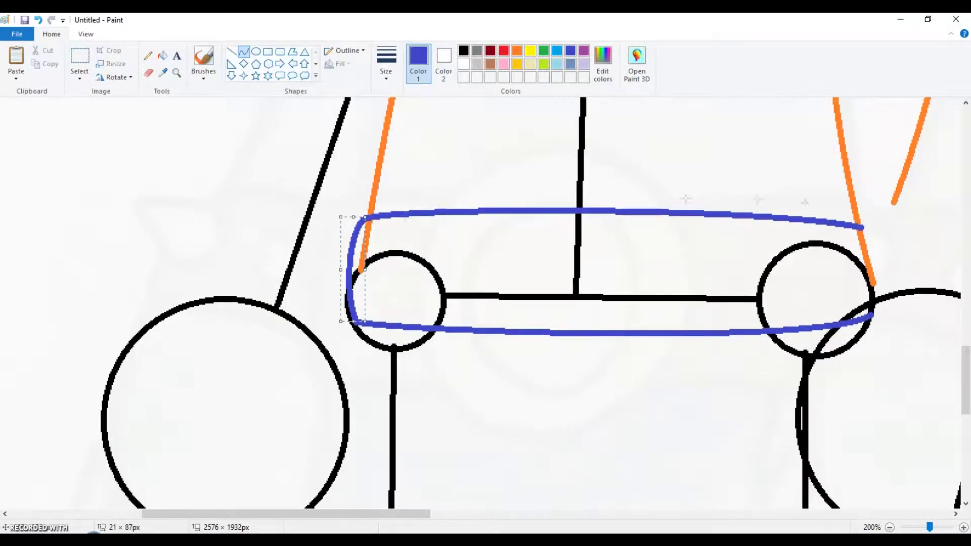
# Draw the round belt buckle as two concentric orange circles, the inner one about 156 × 156 px.
pyautogui.click(517, 50)
pyautogui.moveTo(424, 170)
pyautogui.mouseDown()
pyautogui.moveTo(624, 405)
pyautogui.moveTo(674, 390)
pyautogui.moveTo(645, 366)
pyautogui.mouseUp()
pyautogui.moveTo(554, 238)
pyautogui.mouseDown()
pyautogui.moveTo(575, 248)
pyautogui.moveTo(540, 284)
pyautogui.mouseUp()
pyautogui.click(766, 223)
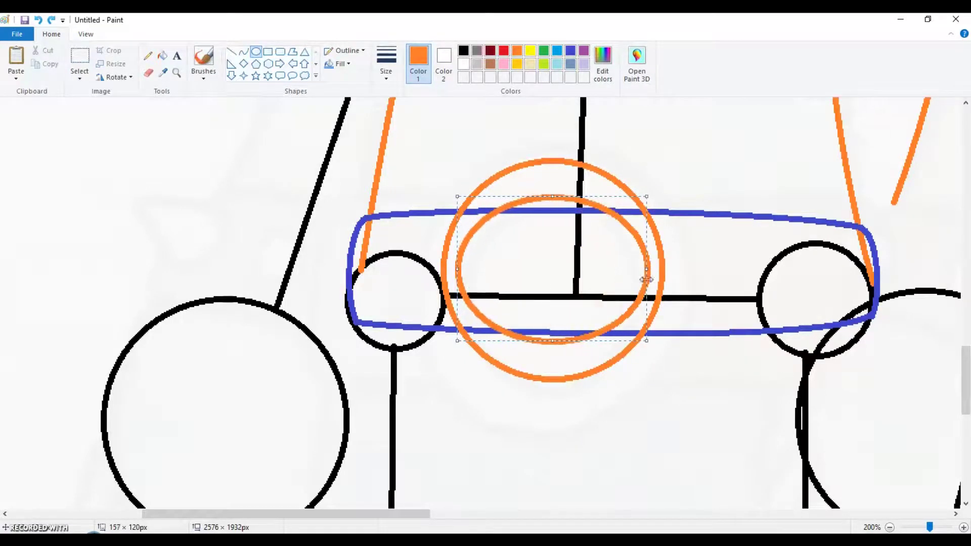
pyautogui.moveTo(559, 358)
pyautogui.mouseDown()
pyautogui.moveTo(570, 387)
pyautogui.moveTo(557, 347)
pyautogui.moveTo(613, 301)
pyautogui.moveTo(548, 364)
pyautogui.mouseUp()
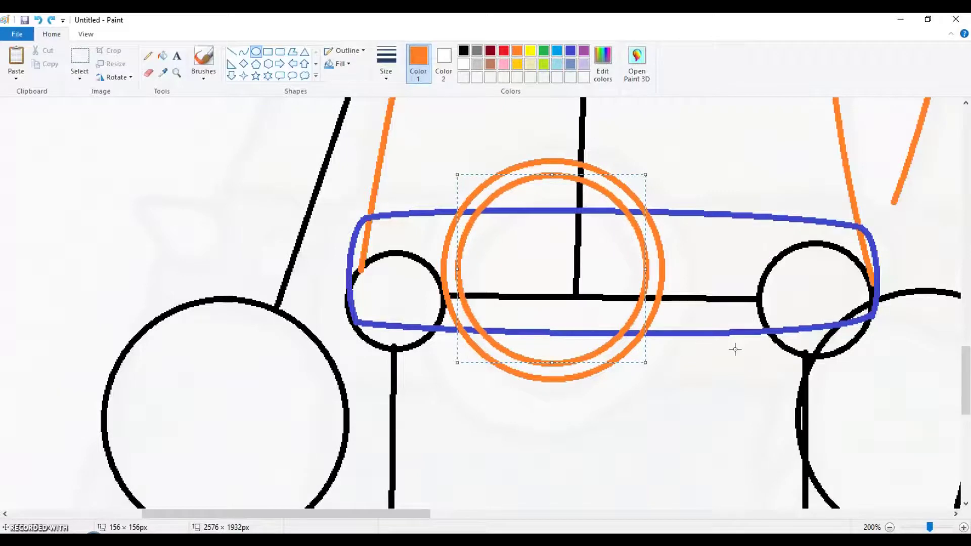
pyautogui.click(735, 347)
# Draw a thick orange curve below the buckle and a thick vertical line running down from it to separate the legs.
pyautogui.scroll(-4, 463, 213)
pyautogui.scroll(-2, 590, 197)
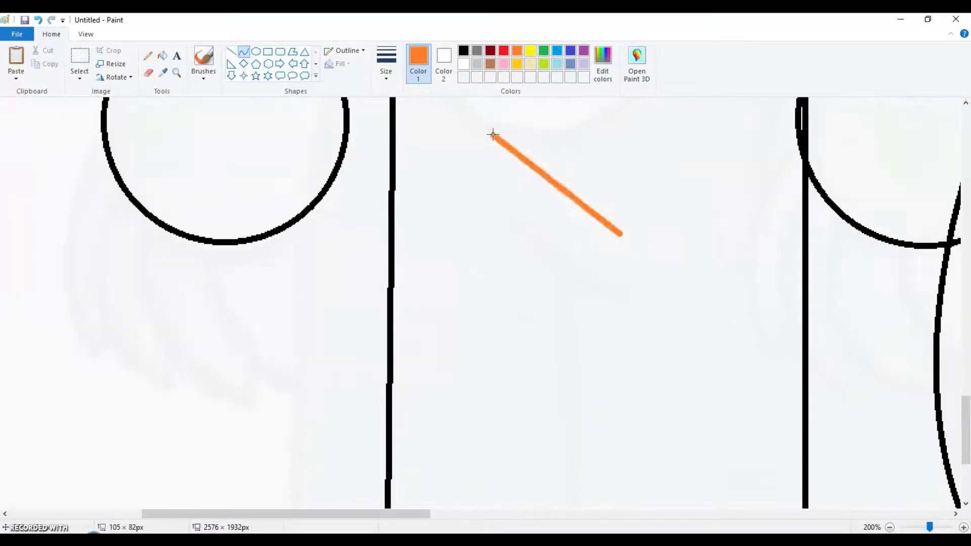
pyautogui.moveTo(457, 143); pyautogui.dragTo(592, 273)
pyautogui.moveTo(495, 223); pyautogui.dragTo(526, 218)
pyautogui.click(386, 66)
pyautogui.click(386, 143)
pyautogui.moveTo(559, 259); pyautogui.dragTo(559, 508)
pyautogui.moveTo(588, 364); pyautogui.dragTo(569, 354)
pyautogui.moveTo(566, 405); pyautogui.dragTo(571, 405)
# Draw the outer edges of both legs with thinner orange curves running down from the ends of the belt.
pyautogui.scroll(4, 672, 112)
pyautogui.click(386, 66)
pyautogui.click(345, 153)
pyautogui.moveTo(352, 193)
pyautogui.mouseDown()
pyautogui.moveTo(354, 506)
pyautogui.moveTo(354, 101)
pyautogui.moveTo(347, 406)
pyautogui.moveTo(371, 290)
pyautogui.moveTo(336, 466)
pyautogui.moveTo(336, 228)
pyautogui.moveTo(325, 402)
pyautogui.moveTo(325, 364)
pyautogui.moveTo(412, 289)
pyautogui.moveTo(574, 292)
pyautogui.moveTo(425, 518)
pyautogui.mouseUp()
pyautogui.moveTo(579, 226); pyautogui.dragTo(632, 506)
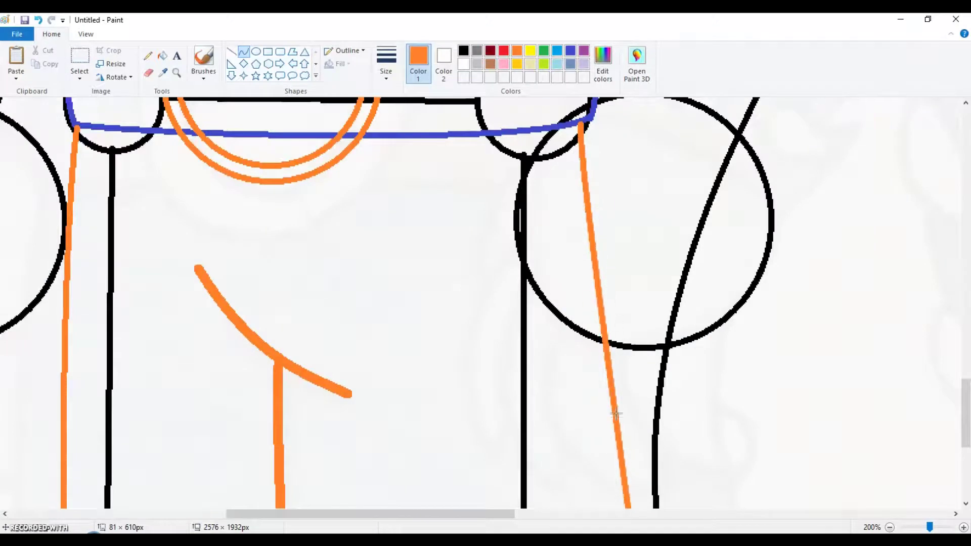
# Extend the thick leg-separating line to the canvas's lower edge in red and recolour it orange with the fill tool.
pyautogui.scroll(-5, 332, 273)
pyautogui.scroll(2, 332, 273)
pyautogui.click(503, 51)
pyautogui.moveTo(278, 157)
pyautogui.mouseDown()
pyautogui.moveTo(284, 508)
pyautogui.moveTo(285, 184)
pyautogui.mouseUp()
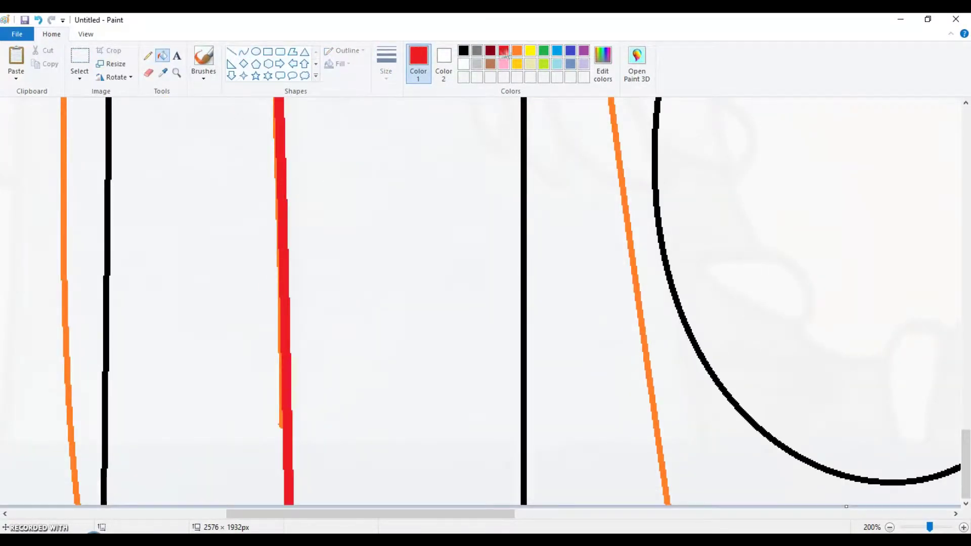
pyautogui.scroll(15, 281, 401)
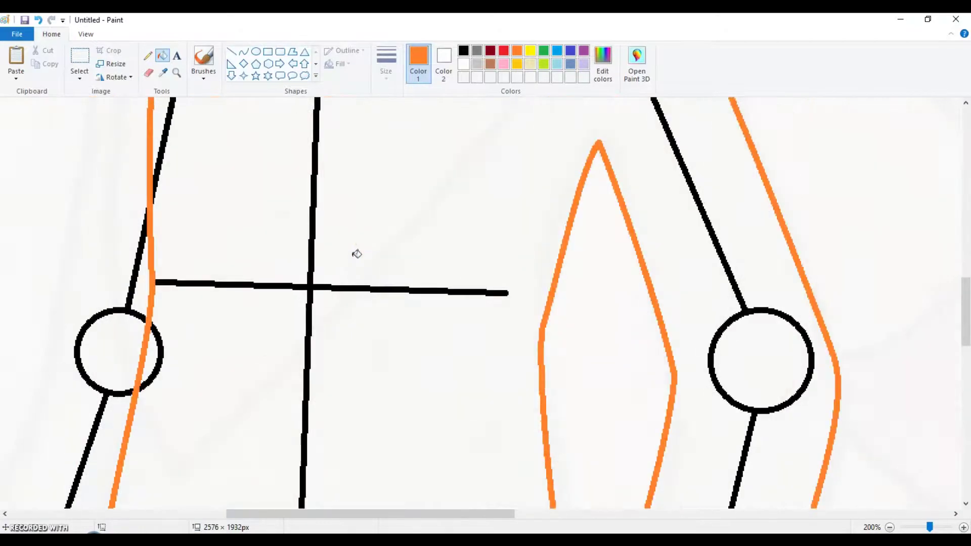
pyautogui.moveTo(571, 228); pyautogui.dragTo(481, 354)
pyautogui.hotkey('ctrl', 'z')
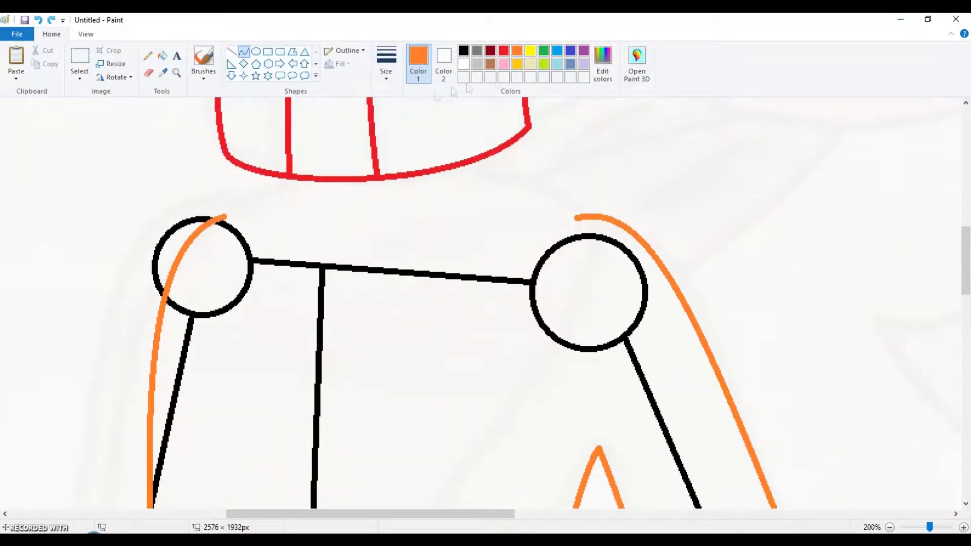
# Draw the jacket opening with indigo curves, from the jaw to the right shoulder and diagonally down across the chest.
pyautogui.click(571, 51)
pyautogui.scroll(-2, 566, 163)
pyautogui.moveTo(534, 180)
pyautogui.mouseDown()
pyautogui.moveTo(301, 373)
pyautogui.moveTo(213, 505)
pyautogui.moveTo(175, 470)
pyautogui.mouseUp()
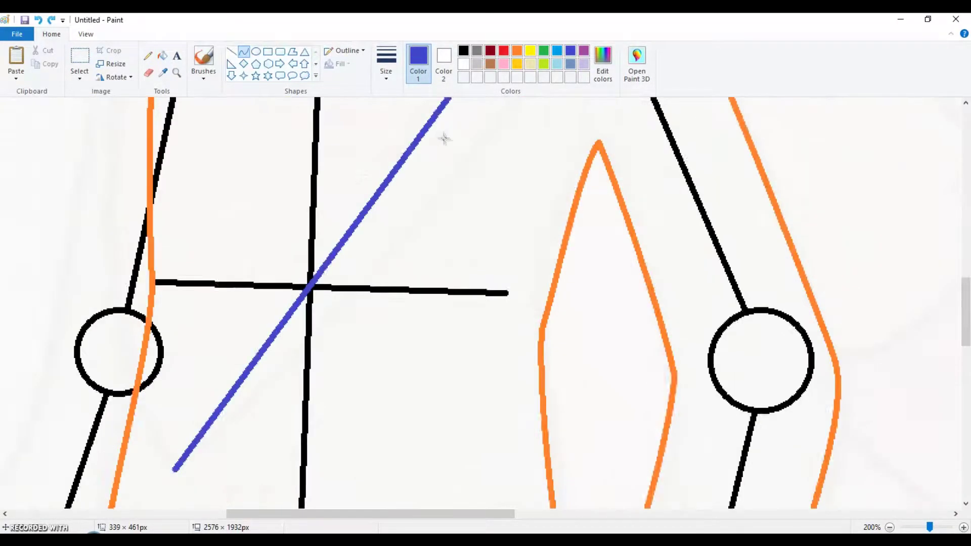
pyautogui.moveTo(177, 437); pyautogui.dragTo(129, 218)
pyautogui.moveTo(442, 177); pyautogui.dragTo(526, 175)
# Draw a large pointed indigo collar flap extending outward from the neckline and back to the right arm's outer edge.
pyautogui.hscroll(10, 492, 181)
pyautogui.scroll(4, 492, 181)
pyautogui.moveTo(218, 286); pyautogui.dragTo(554, 213)
pyautogui.moveTo(384, 248); pyautogui.dragTo(380, 197)
pyautogui.moveTo(554, 213); pyautogui.dragTo(358, 372)
pyautogui.moveTo(456, 296); pyautogui.dragTo(475, 319)
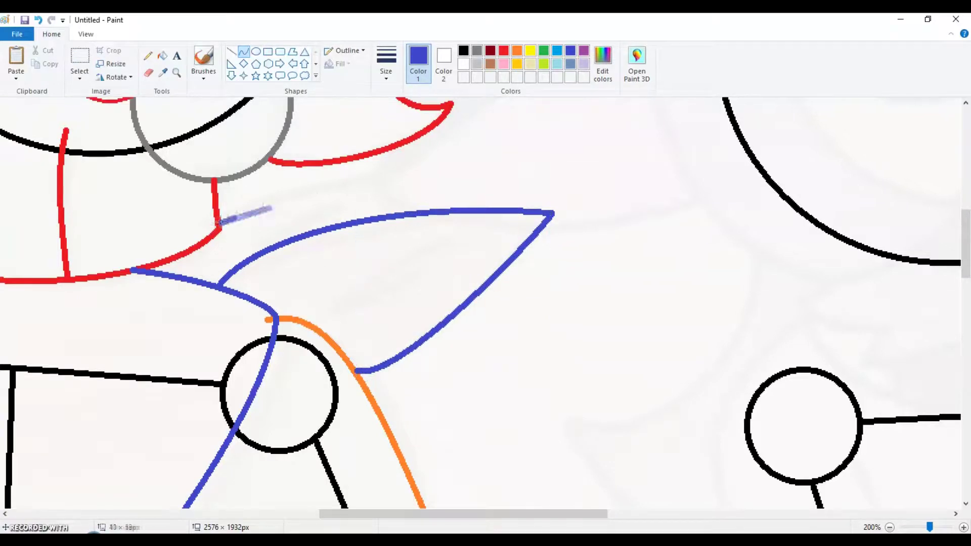
# Draw a second pointed indigo collar flap from the jaw's corner, with a short edge meeting the large flap.
pyautogui.moveTo(219, 223); pyautogui.dragTo(448, 189)
pyautogui.moveTo(241, 215); pyautogui.dragTo(232, 203)
pyautogui.hotkey('ctrl', 'z')
pyautogui.moveTo(339, 192); pyautogui.dragTo(448, 193)
pyautogui.scroll(2, 448, 192)
pyautogui.moveTo(324, 263); pyautogui.dragTo(331, 293)
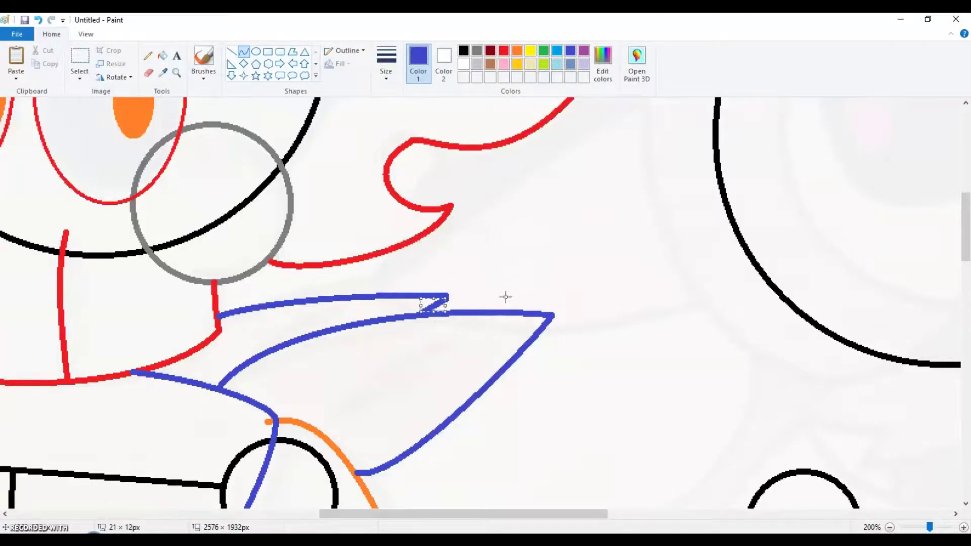
# Add thinner indigo fold lines inside the large collar flap and the flap behind it.
pyautogui.scroll(-4, 505, 297)
pyautogui.moveTo(456, 129); pyautogui.dragTo(360, 200)
pyautogui.moveTo(376, 128); pyautogui.dragTo(381, 137)
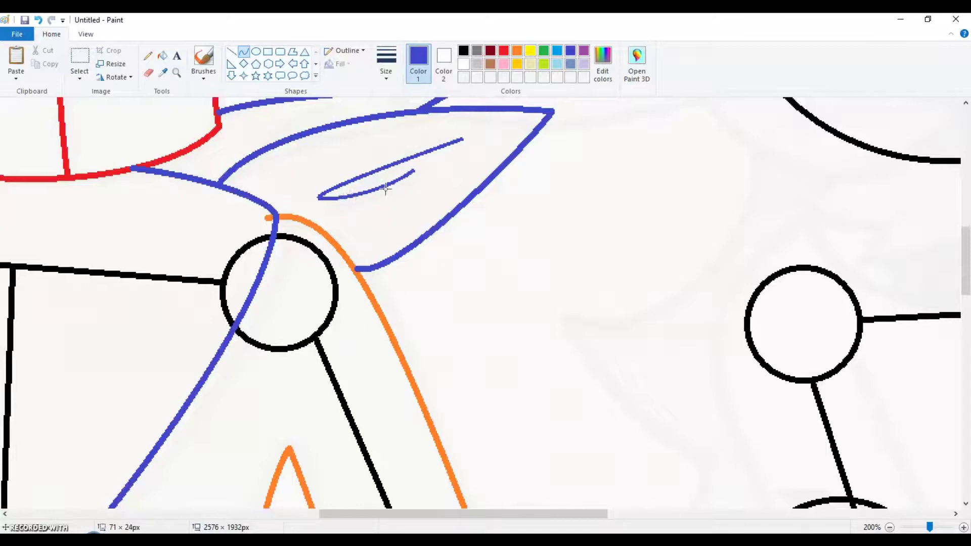
pyautogui.scroll(2, 228, 252)
pyautogui.scroll(-3, 379, 237)
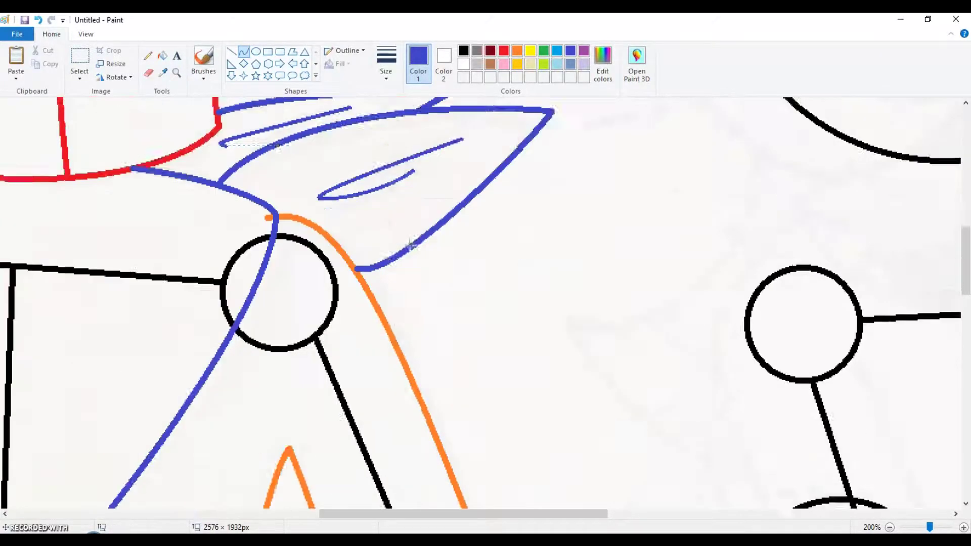
# Draw an indigo curve across the lower end of the right forearm as the glove's cuff edge.
pyautogui.scroll(-1, 354, 263)
pyautogui.scroll(-3, 299, 303)
pyautogui.click(512, 311)
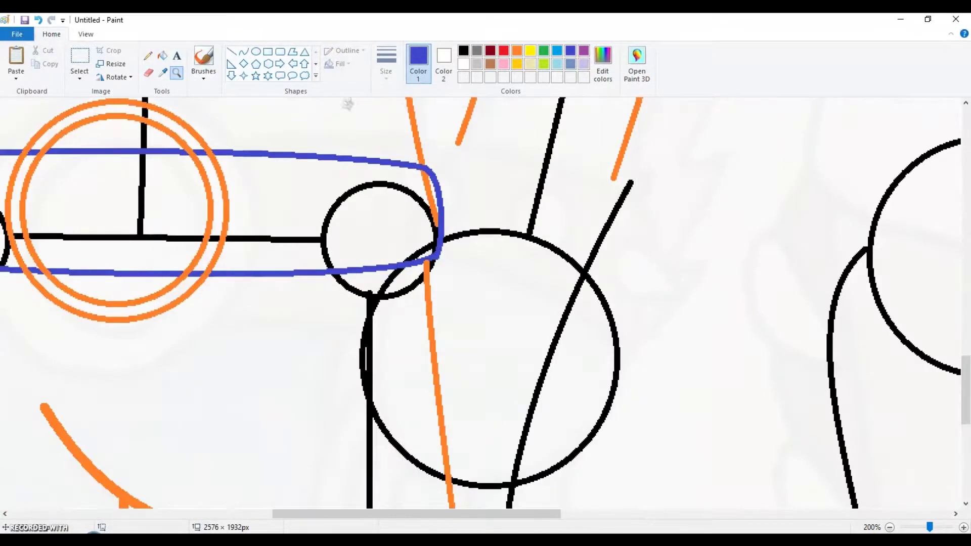
pyautogui.click(243, 51)
pyautogui.click(386, 61)
pyautogui.click(386, 150)
pyautogui.moveTo(432, 138)
pyautogui.mouseDown()
pyautogui.moveTo(653, 195)
pyautogui.moveTo(428, 134)
pyautogui.mouseUp()
pyautogui.click(678, 212)
# Draw both sides of the glove cuff in pink down to the hand circle and add a pink curve across the wrist.
pyautogui.click(504, 64)
pyautogui.moveTo(389, 247); pyautogui.dragTo(359, 254)
pyautogui.click(358, 254)
pyautogui.moveTo(611, 395); pyautogui.dragTo(643, 307)
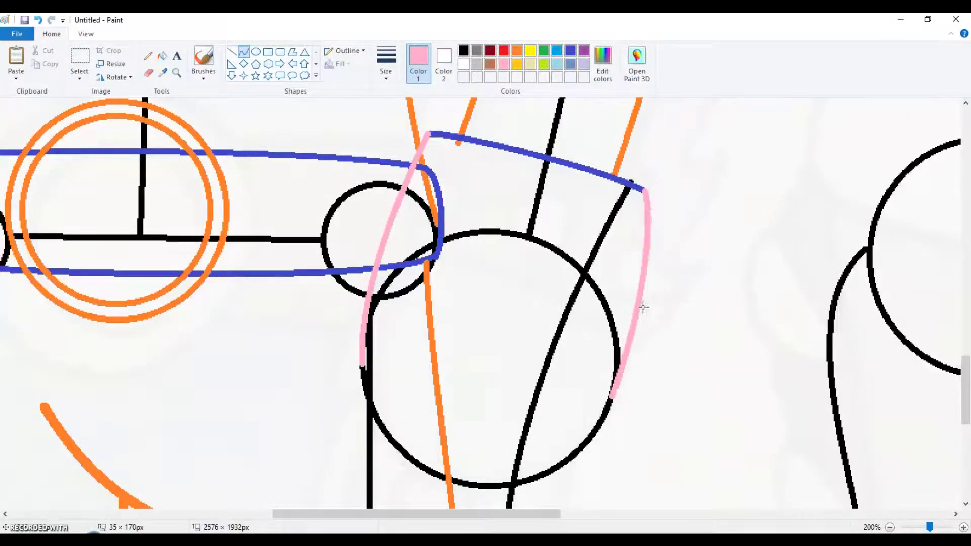
pyautogui.moveTo(630, 410); pyautogui.dragTo(605, 369)
pyautogui.moveTo(390, 229)
pyautogui.mouseDown()
pyautogui.moveTo(634, 306)
pyautogui.moveTo(613, 274)
pyautogui.mouseUp()
pyautogui.scroll(-3, 686, 360)
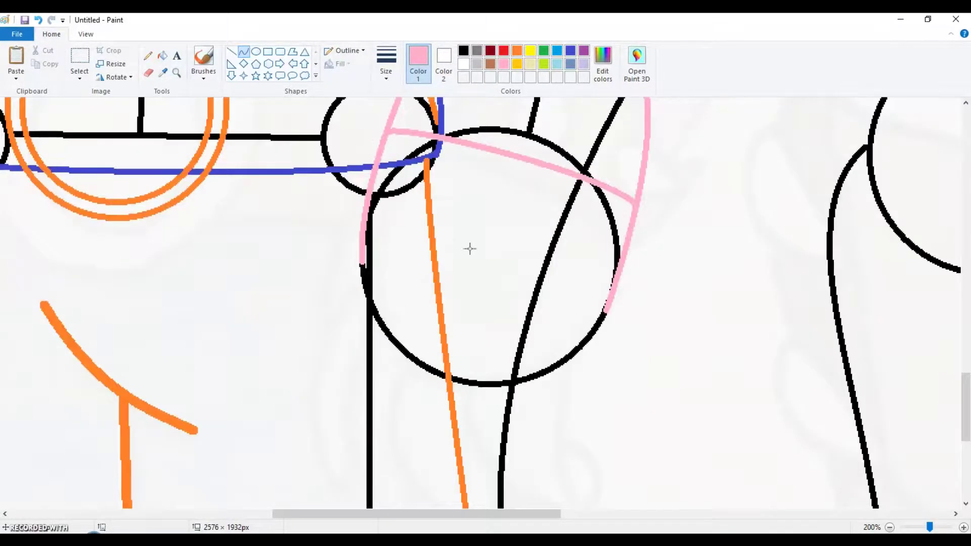
# Draw two thin green pointed spikes, one over each side edge of the pink glove cuff.
pyautogui.scroll(5, 466, 245)
pyautogui.click(386, 63)
pyautogui.click(373, 123)
pyautogui.click(517, 50)
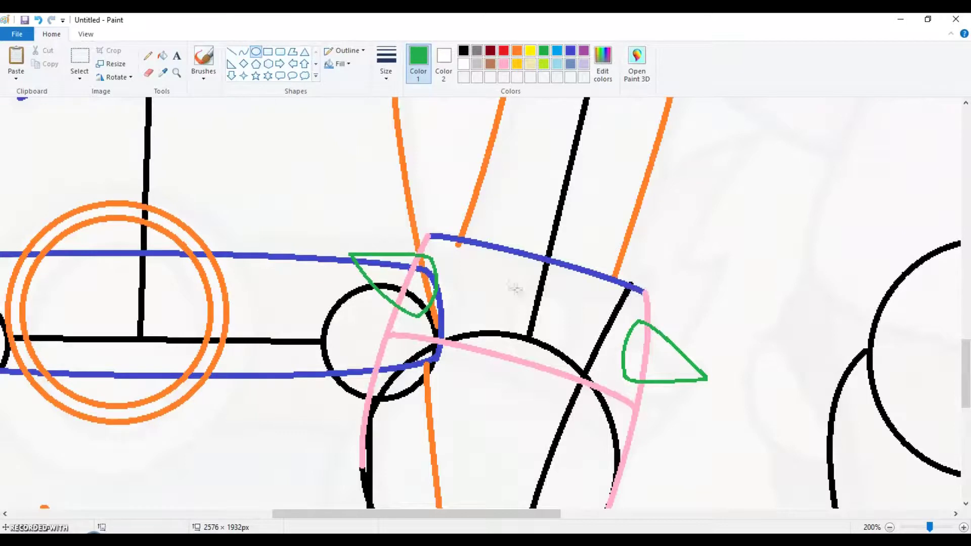
# Add a green circle as a round stud between the two spikes on the cuff.
pyautogui.moveTo(564, 335); pyautogui.dragTo(687, 388)
pyautogui.click(543, 64)
pyautogui.moveTo(655, 328); pyautogui.dragTo(655, 320)
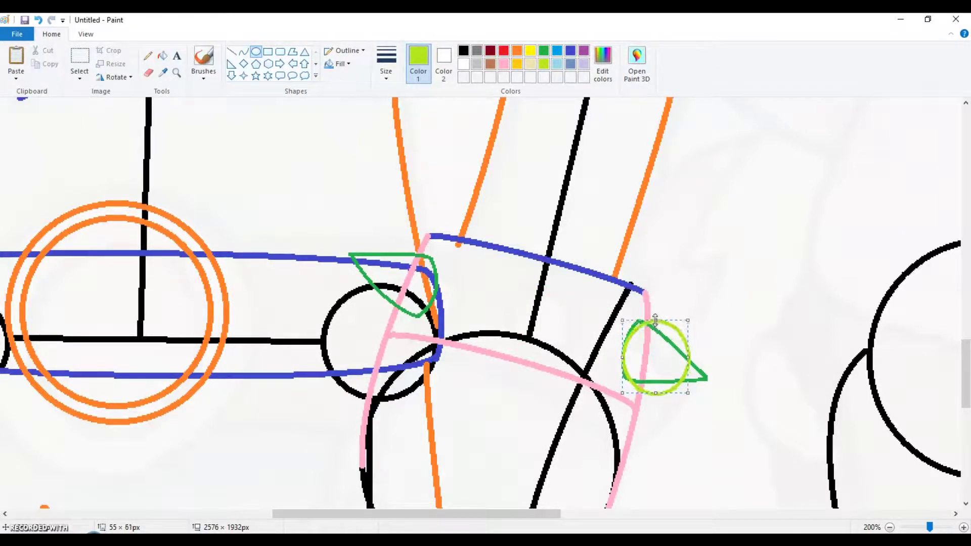
pyautogui.moveTo(694, 362); pyautogui.dragTo(558, 316)
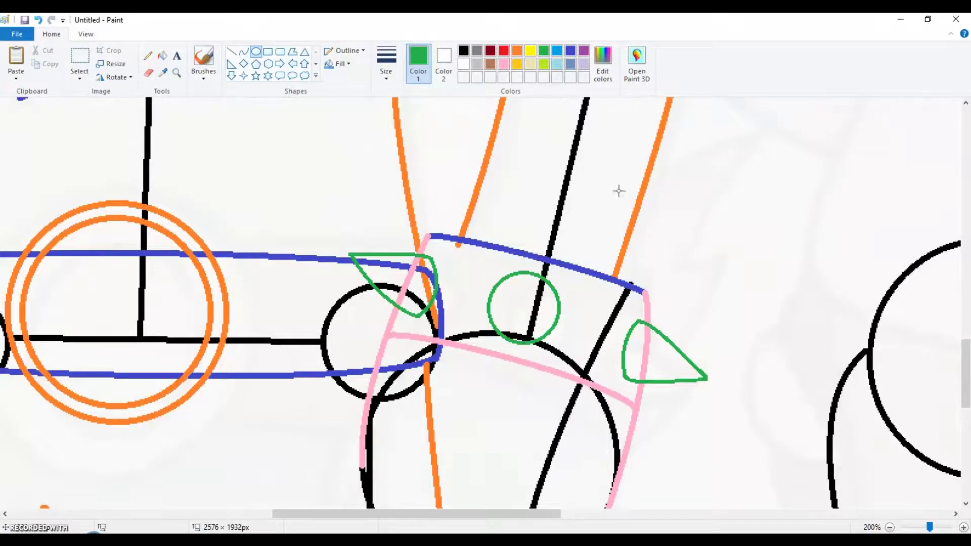
# Draw a thicker green curve about 197 px tall from the hand circle's lower right edge down as the first finger's outer side.
pyautogui.scroll(-5, 619, 191)
pyautogui.click(244, 51)
pyautogui.scroll(-5, 567, 205)
pyautogui.moveTo(602, 112); pyautogui.dragTo(581, 347)
pyautogui.moveTo(589, 227)
pyautogui.mouseDown()
pyautogui.moveTo(564, 212)
pyautogui.moveTo(581, 182)
pyautogui.mouseUp()
pyautogui.moveTo(575, 347); pyautogui.dragTo(581, 363)
pyautogui.moveTo(547, 237); pyautogui.dragTo(505, 261)
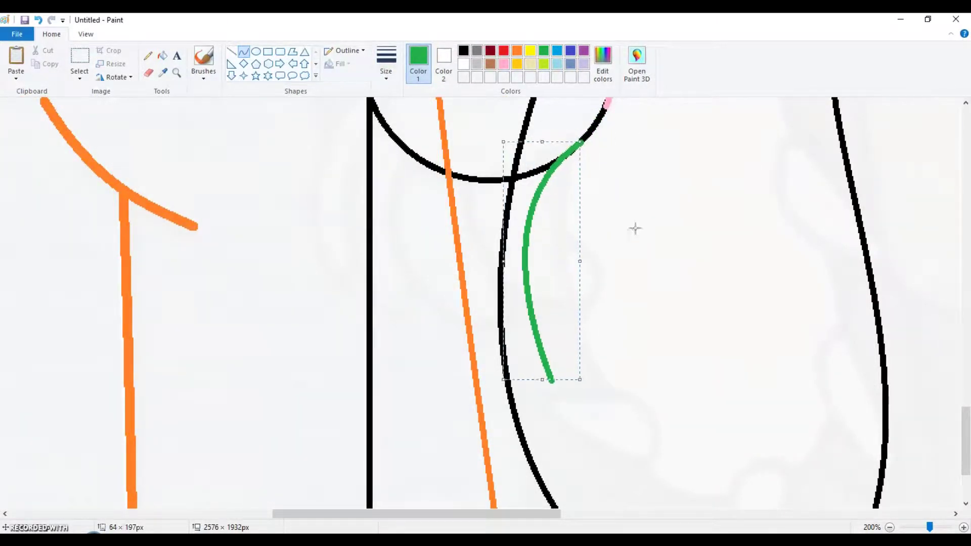
# Draw two green curves from the fingertips up to the bottom of the hand circle, closing the first finger and shaping the second.
pyautogui.moveTo(422, 162); pyautogui.dragTo(462, 176)
pyautogui.moveTo(550, 380); pyautogui.dragTo(465, 177)
pyautogui.moveTo(458, 278); pyautogui.dragTo(423, 299)
pyautogui.moveTo(408, 151); pyautogui.dragTo(471, 346)
pyautogui.moveTo(430, 243); pyautogui.dragTo(349, 224)
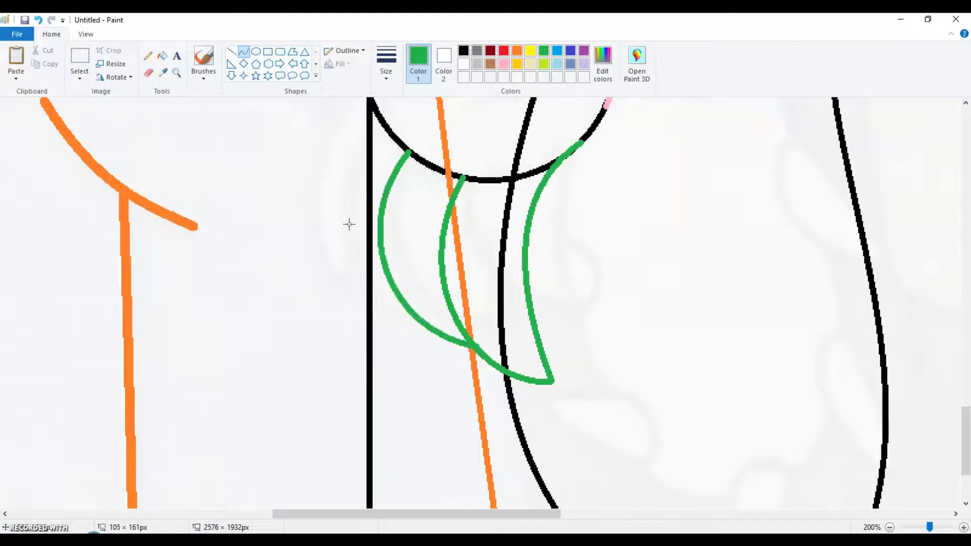
pyautogui.moveTo(416, 156); pyautogui.dragTo(350, 253)
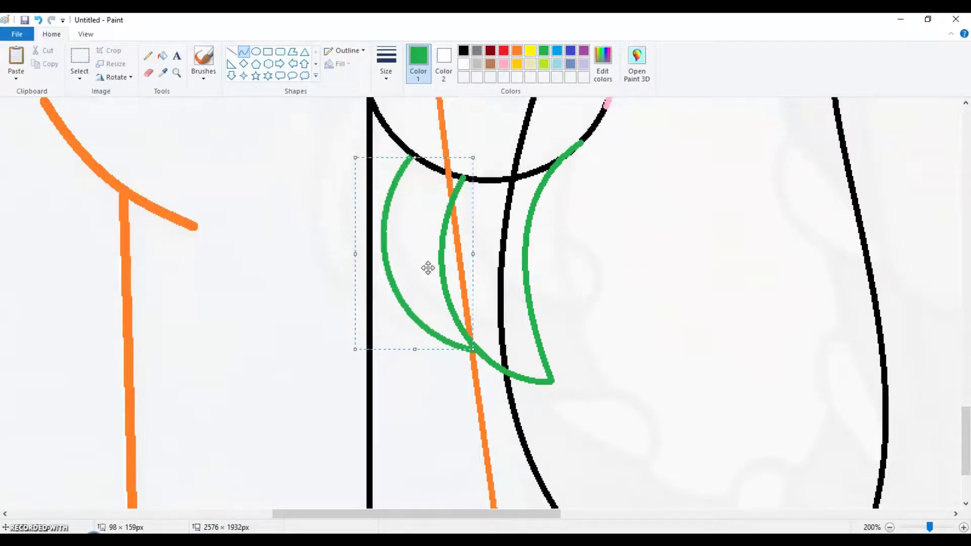
# Draw two more bowed green curves from the hand circle's left side for the remaining overlapping fingers.
pyautogui.scroll(2, 357, 228)
pyautogui.moveTo(371, 203); pyautogui.dragTo(405, 412)
pyautogui.moveTo(374, 313)
pyautogui.mouseDown()
pyautogui.moveTo(347, 347)
pyautogui.moveTo(316, 285)
pyautogui.mouseUp()
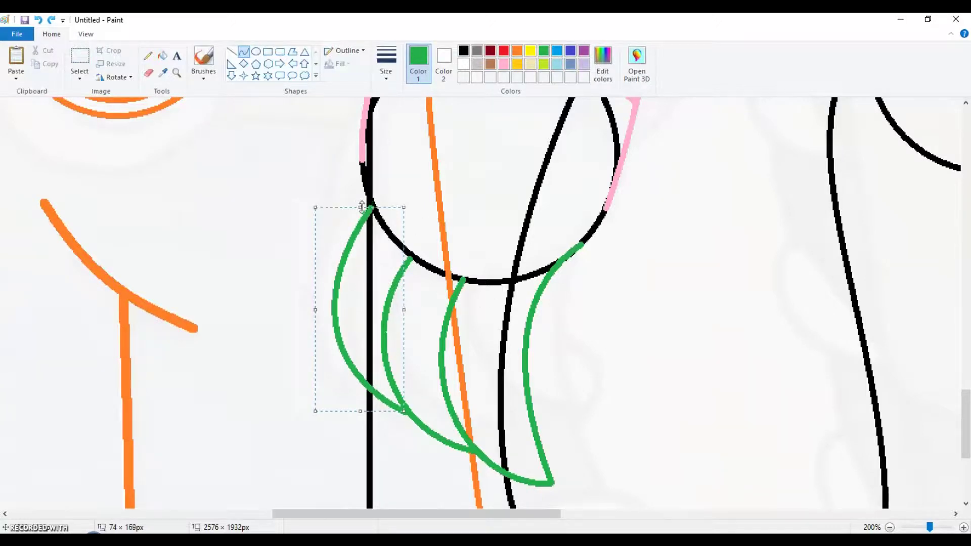
pyautogui.scroll(2, 362, 206)
pyautogui.moveTo(361, 261); pyautogui.dragTo(337, 448)
pyautogui.moveTo(349, 354); pyautogui.dragTo(291, 382)
# Draw an outermost green curve beside the wrist that meets the last finger's outer side.
pyautogui.moveTo(354, 176); pyautogui.dragTo(382, 142)
pyautogui.moveTo(349, 227); pyautogui.dragTo(323, 238)
pyautogui.moveTo(357, 285); pyautogui.dragTo(299, 284)
pyautogui.moveTo(353, 210); pyautogui.dragTo(374, 248)
# Trace the hand circle's lower left arc in indigo from the pink cuff side to the circle's bottom.
pyautogui.click(179, 71)
pyautogui.click(424, 324)
pyautogui.click(244, 51)
pyautogui.moveTo(357, 183); pyautogui.dragTo(596, 423)
pyautogui.moveTo(384, 248)
pyautogui.mouseDown()
pyautogui.moveTo(349, 246)
pyautogui.moveTo(385, 400)
pyautogui.mouseUp()
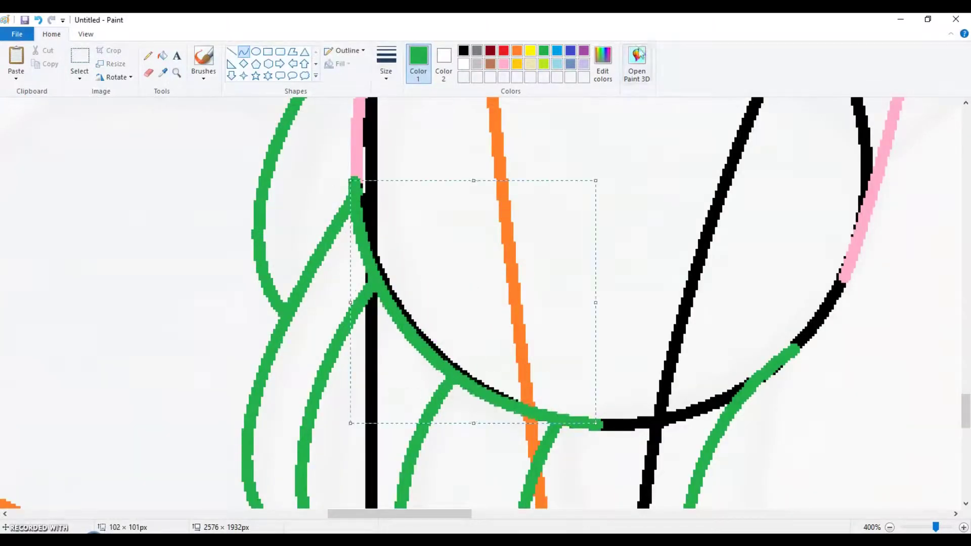
pyautogui.click(571, 51)
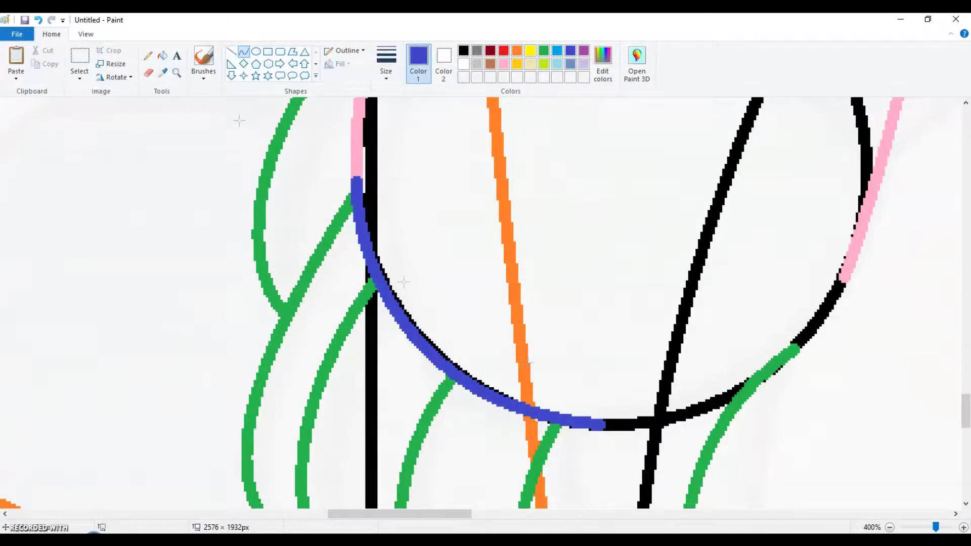
# Continue the indigo tracing along the hand circle's lower right arc up to the other cuff side.
pyautogui.moveTo(602, 424); pyautogui.dragTo(845, 275)
pyautogui.moveTo(723, 349)
pyautogui.mouseDown()
pyautogui.moveTo(757, 417)
pyautogui.moveTo(751, 407)
pyautogui.mouseUp()
pyautogui.hotkey('ctrl', 'z')
pyautogui.moveTo(602, 426); pyautogui.dragTo(845, 275)
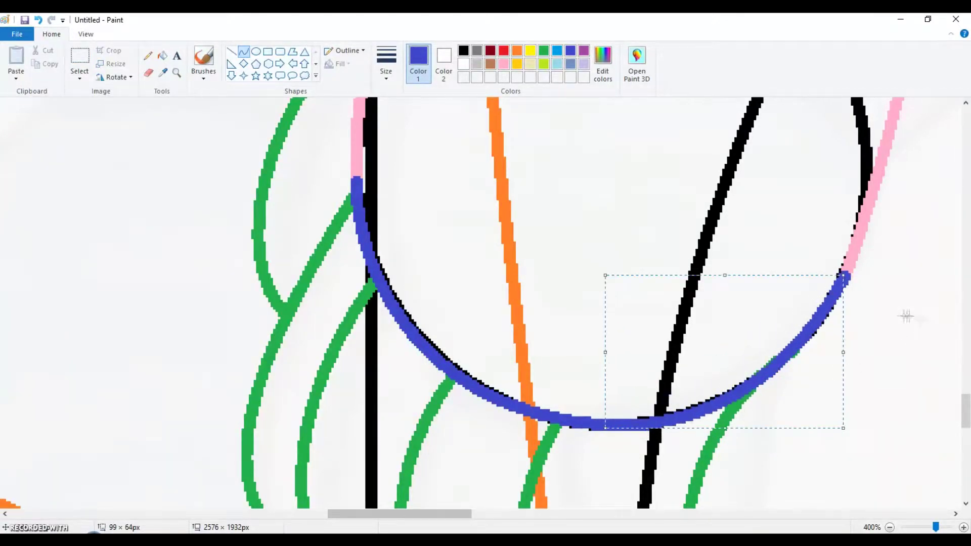
# Outline the other glove's cuff in indigo with a curve across the wrist, and trace the hand circle's lower right arc.
pyautogui.click(889, 527)
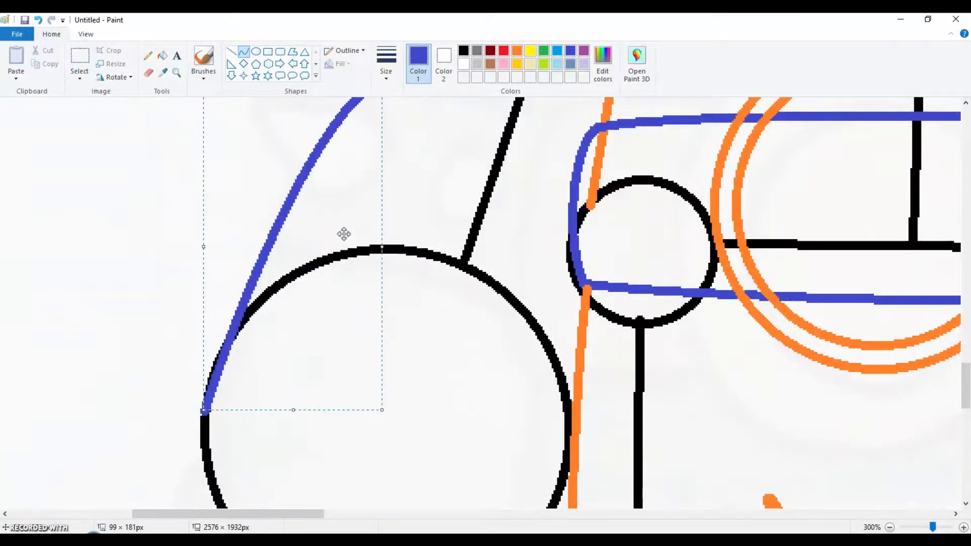
pyautogui.scroll(2, 448, 287)
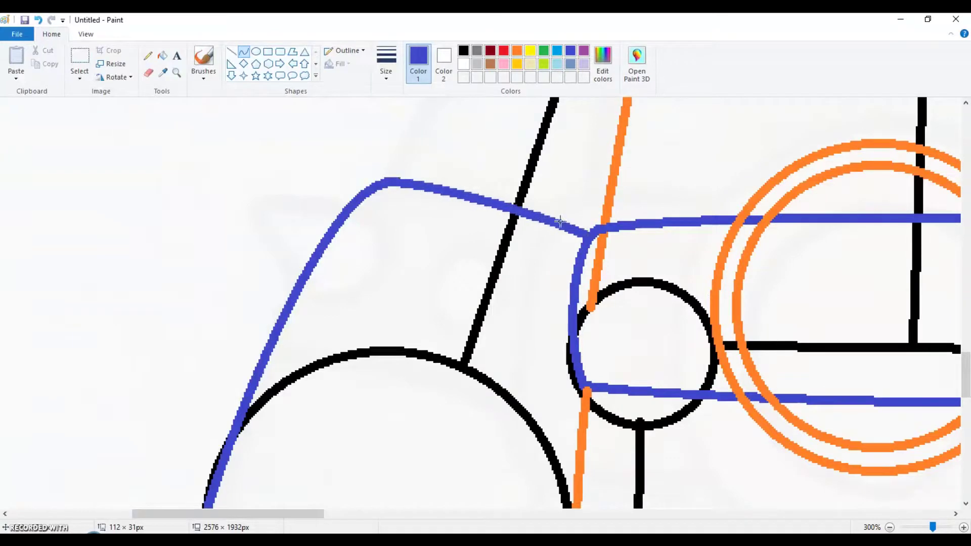
pyautogui.scroll(-6, 526, 273)
pyautogui.moveTo(394, 411)
pyautogui.mouseDown()
pyautogui.moveTo(570, 250)
pyautogui.moveTo(575, 213)
pyautogui.mouseUp()
pyautogui.moveTo(486, 324); pyautogui.dragTo(563, 357)
pyautogui.scroll(4, 538, 271)
pyautogui.moveTo(266, 221); pyautogui.dragTo(574, 352)
pyautogui.moveTo(420, 298)
pyautogui.mouseDown()
pyautogui.moveTo(525, 293)
pyautogui.moveTo(442, 201)
pyautogui.moveTo(431, 341)
pyautogui.moveTo(464, 332)
pyautogui.moveTo(425, 226)
pyautogui.moveTo(451, 198)
pyautogui.moveTo(430, 219)
pyautogui.mouseUp()
# Draw the first finger of this glove below the hand circle with two indigo curves meeting in a point.
pyautogui.scroll(-8, 636, 292)
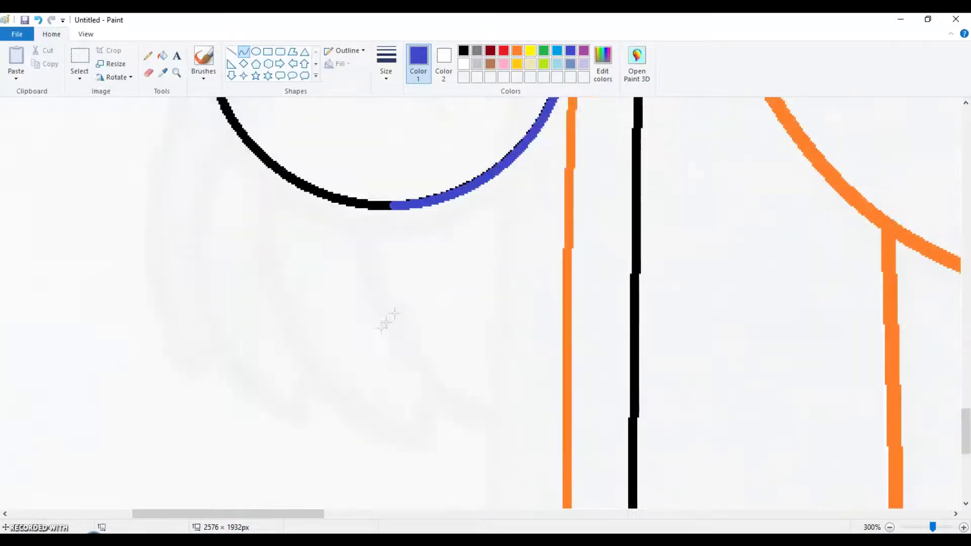
pyautogui.moveTo(513, 153); pyautogui.dragTo(541, 455)
pyautogui.moveTo(527, 303); pyautogui.dragTo(475, 283)
pyautogui.moveTo(514, 466); pyautogui.dragTo(478, 293)
pyautogui.moveTo(537, 434); pyautogui.dragTo(369, 206)
pyautogui.moveTo(418, 322); pyautogui.dragTo(338, 359)
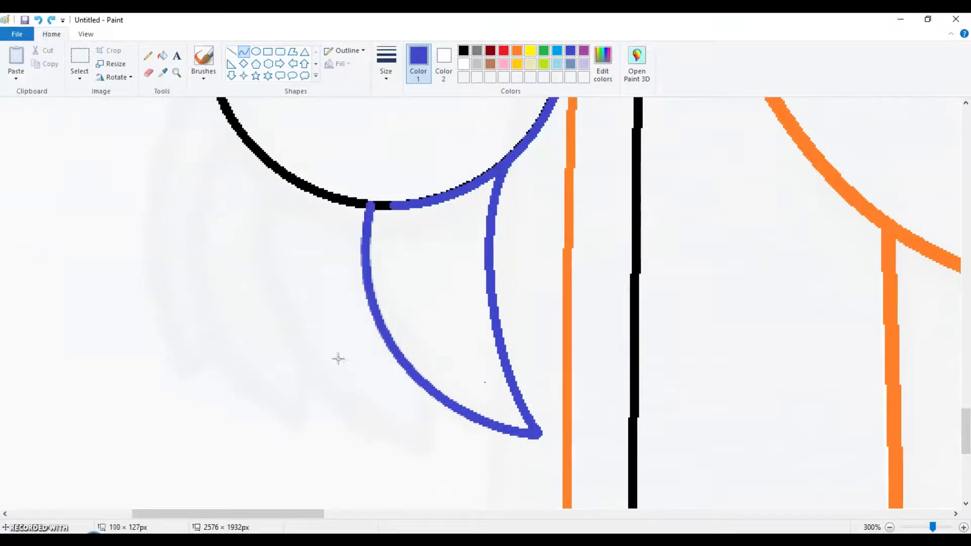
# Draw three more overlapping indigo finger curves around the lower left side of the hand circle.
pyautogui.moveTo(464, 418); pyautogui.dragTo(282, 170)
pyautogui.moveTo(304, 304)
pyautogui.mouseDown()
pyautogui.moveTo(354, 442)
pyautogui.moveTo(210, 340)
pyautogui.mouseUp()
pyautogui.moveTo(335, 391)
pyautogui.mouseDown()
pyautogui.moveTo(217, 271)
pyautogui.moveTo(238, 129)
pyautogui.mouseUp()
pyautogui.moveTo(283, 273)
pyautogui.mouseDown()
pyautogui.moveTo(258, 415)
pyautogui.moveTo(117, 152)
pyautogui.mouseUp()
pyautogui.scroll(3, 236, 349)
pyautogui.moveTo(238, 450)
pyautogui.mouseDown()
pyautogui.moveTo(191, 184)
pyautogui.moveTo(208, 156)
pyautogui.mouseUp()
pyautogui.moveTo(218, 304)
pyautogui.mouseDown()
pyautogui.moveTo(147, 395)
pyautogui.moveTo(149, 304)
pyautogui.moveTo(187, 299)
pyautogui.mouseUp()
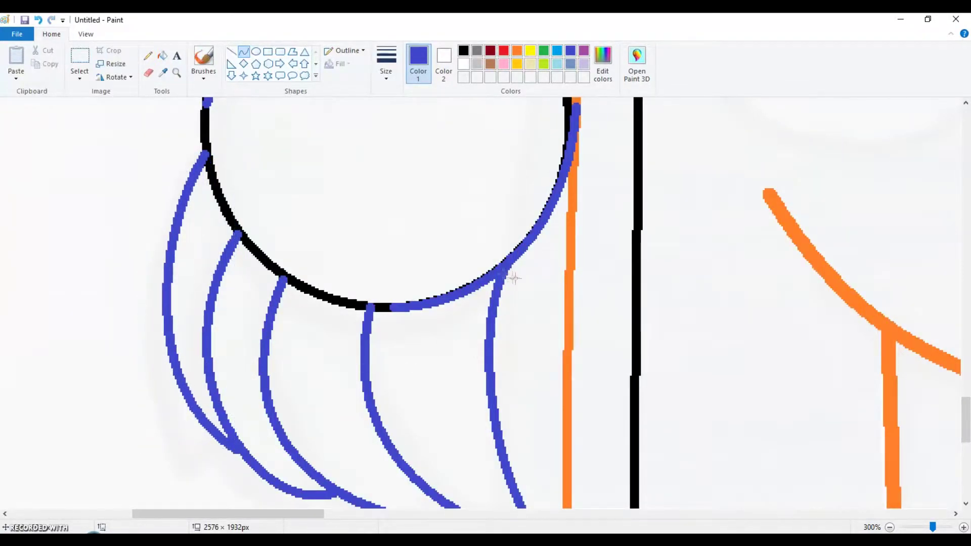
# Draw a thin green pointed spike over the outer edge of the indigo glove cuff.
pyautogui.scroll(5, 606, 324)
pyautogui.click(544, 51)
pyautogui.click(386, 64)
pyautogui.click(359, 132)
pyautogui.moveTo(322, 293); pyautogui.dragTo(362, 259)
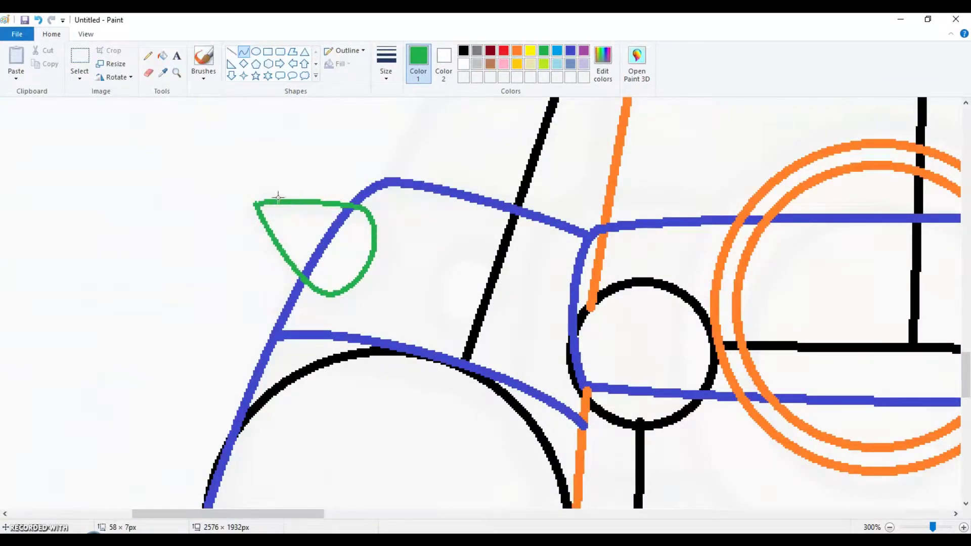
# Add a lime round stud on the indigo glove cuff beside the green spike.
pyautogui.moveTo(520, 331); pyautogui.dragTo(371, 286)
pyautogui.click(544, 64)
pyautogui.moveTo(333, 199); pyautogui.dragTo(473, 228)
pyautogui.moveTo(428, 286); pyautogui.dragTo(464, 303)
# Draw the sleeve's outer forearm line in lime from the indigo cuff's top corner up to beside the elbow circle.
pyautogui.scroll(5, 490, 276)
pyautogui.moveTo(392, 383); pyautogui.dragTo(477, 222)
pyautogui.press('Escape')
pyautogui.click(244, 51)
pyautogui.moveTo(415, 324)
pyautogui.mouseDown()
pyautogui.moveTo(514, 169)
pyautogui.moveTo(551, 221)
pyautogui.mouseUp()
pyautogui.scroll(5, 514, 169)
pyautogui.click(512, 309)
pyautogui.moveTo(557, 278); pyautogui.dragTo(599, 326)
pyautogui.scroll(4, 629, 173)
pyautogui.scroll(-1, 598, 327)
pyautogui.scroll(2, 379, 323)
pyautogui.moveTo(375, 388); pyautogui.dragTo(379, 321)
# Draw a lime curve over the left shoulder circle, sweeping outside the indigo and orange lines as the sleeve's shoulder.
pyautogui.scroll(3, 373, 416)
pyautogui.moveTo(520, 184); pyautogui.dragTo(408, 219)
pyautogui.hotkey('ctrl', 'z')
pyautogui.moveTo(550, 158); pyautogui.dragTo(445, 190)
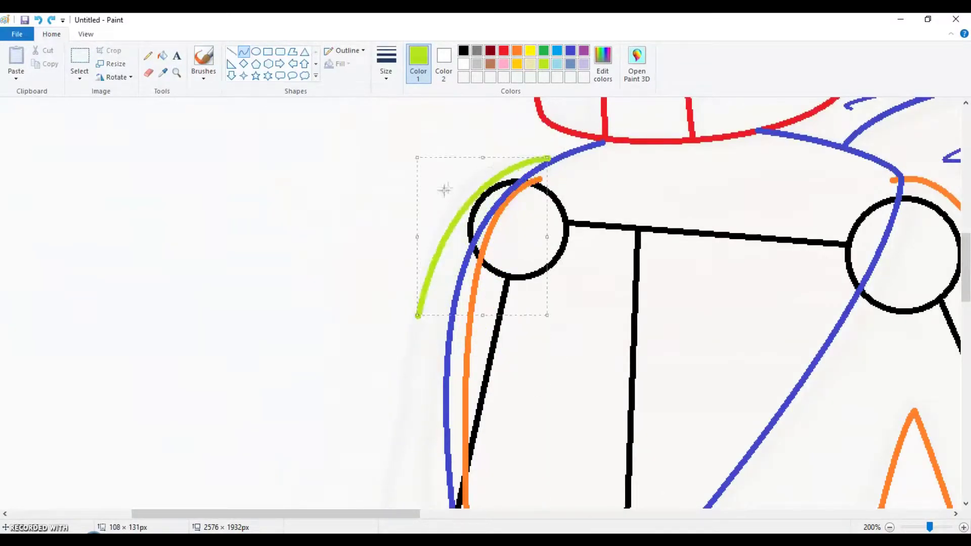
pyautogui.moveTo(550, 158); pyautogui.dragTo(415, 324)
pyautogui.moveTo(482, 241); pyautogui.dragTo(443, 243)
pyautogui.moveTo(526, 176); pyautogui.dragTo(556, 156)
pyautogui.moveTo(455, 253); pyautogui.dragTo(430, 227)
# Connect the lime shoulder curve to the forearm line with a nearly straight upper-sleeve line.
pyautogui.scroll(-4, 466, 157)
pyautogui.moveTo(413, 173); pyautogui.dragTo(373, 419)
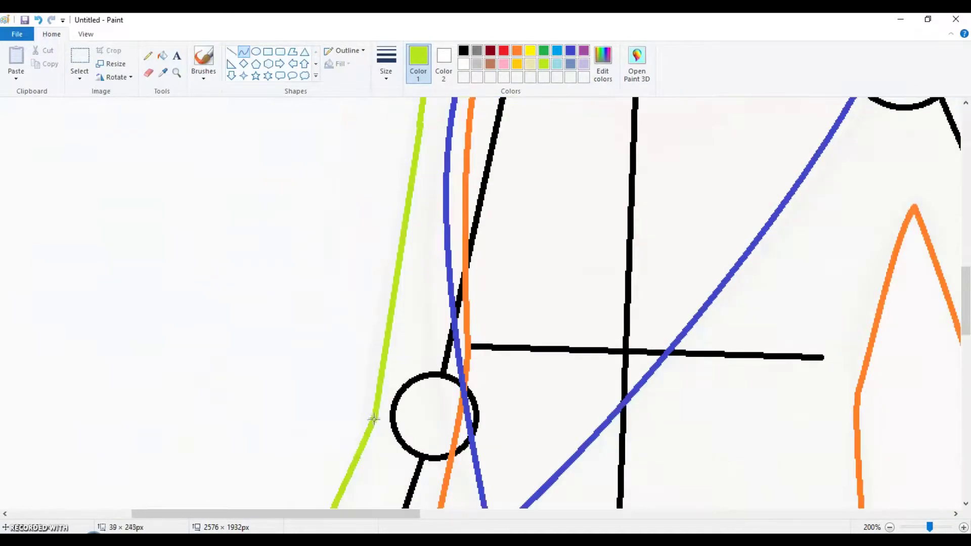
pyautogui.moveTo(397, 308); pyautogui.dragTo(396, 310)
# Paste the sunglasses picture from its file over the head and turn on transparent selection.
pyautogui.scroll(-5, 396, 310)
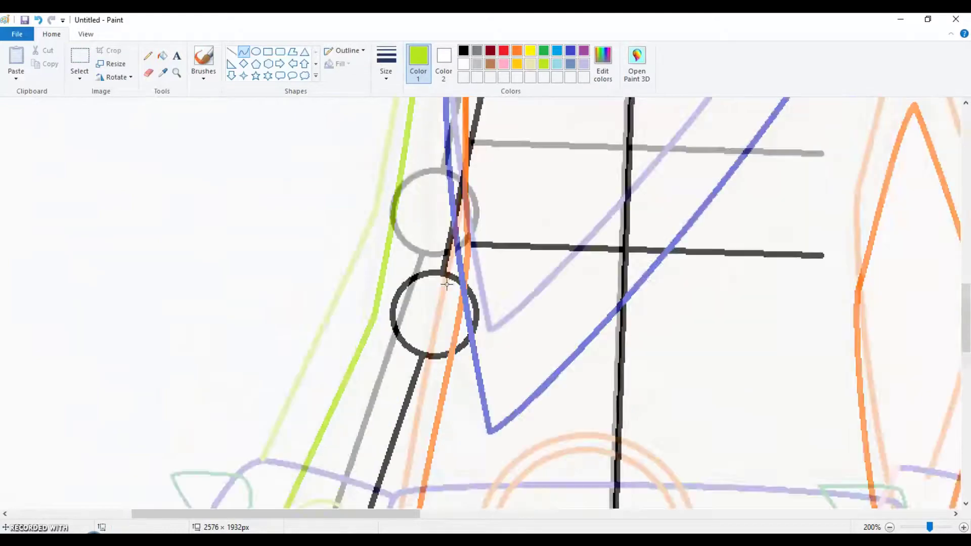
pyautogui.hscroll(2, 434, 286)
pyautogui.scroll(15, 482, 429)
pyautogui.hscroll(2, 564, 442)
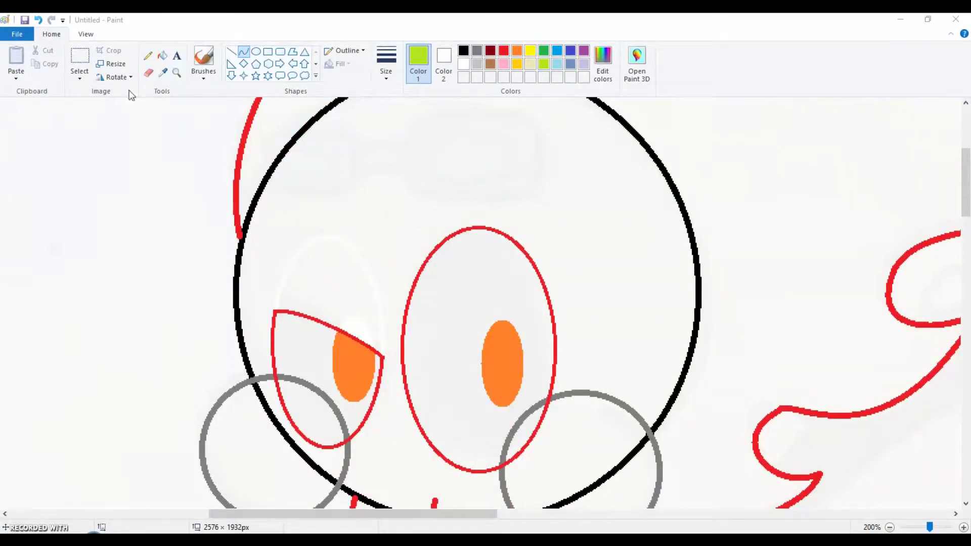
pyautogui.hotkey('alt', 'h')
pyautogui.press('v')
pyautogui.press('f')
pyautogui.click(50, 201)
pyautogui.press('Return')
pyautogui.hotkey('ctrl', 'w')
pyautogui.press('Escape')
pyautogui.click(79, 80)
pyautogui.click(55, 187)
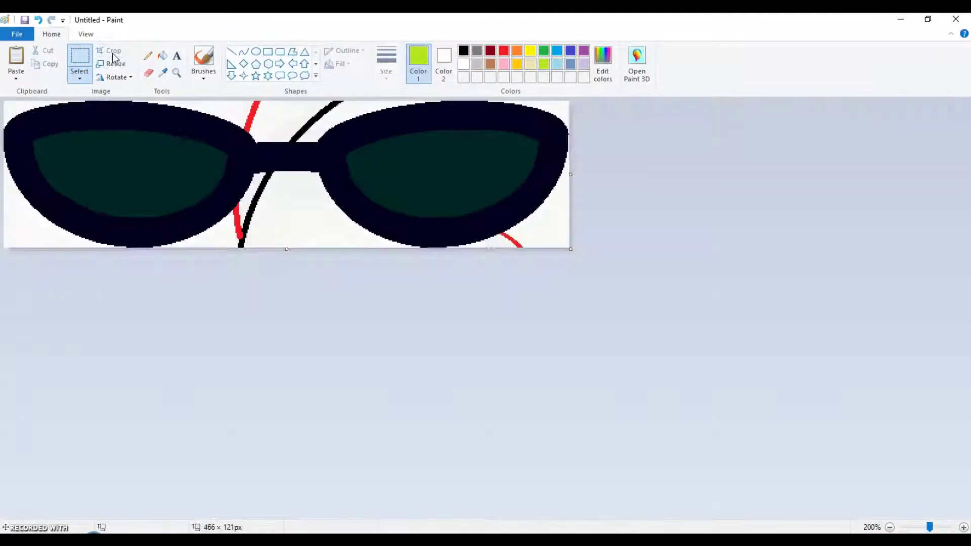
pyautogui.scroll(5, 293, 431)
pyautogui.hscroll(-5, 293, 432)
pyautogui.moveTo(283, 514)
pyautogui.mouseDown()
pyautogui.moveTo(243, 514)
pyautogui.moveTo(425, 520)
pyautogui.mouseUp()
pyautogui.click(112, 64)
pyautogui.write('75')
pyautogui.press('BackSpace')
pyautogui.press('BackSpace')
pyautogui.write('50')
pyautogui.press('Return')
pyautogui.moveTo(131, 128); pyautogui.dragTo(322, 139)
pyautogui.scroll(2, 322, 140)
pyautogui.click(116, 77)
pyautogui.click(86, 145)
pyautogui.moveTo(372, 251); pyautogui.dragTo(154, 209)
pyautogui.press('Delete')
# Paste the sunglasses again and scale them to 50% twice.
pyautogui.click(15, 79)
pyautogui.click(35, 108)
pyautogui.press('Escape')
pyautogui.hotkey('ctrl', 'v')
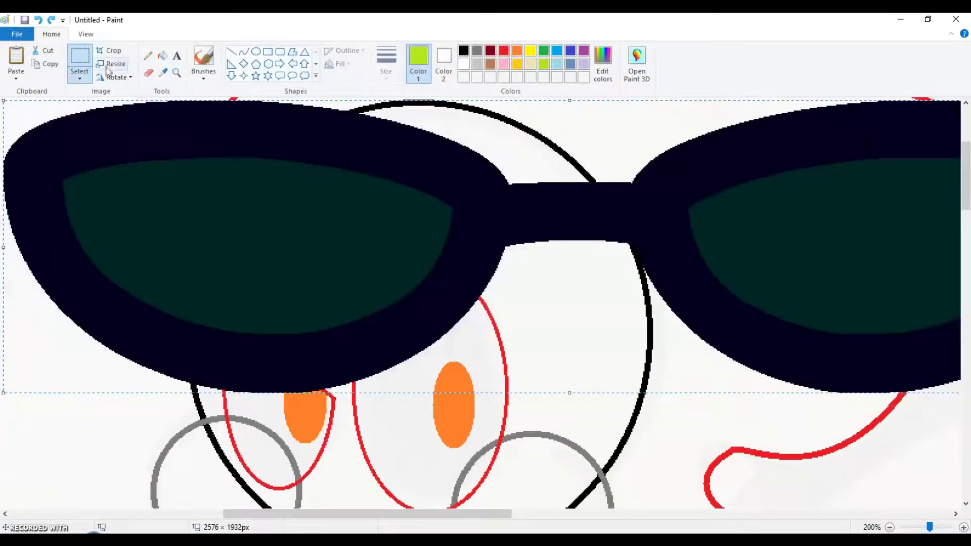
pyautogui.hotkey('ctrl', 'w')
pyautogui.write('50')
pyautogui.press('Return')
pyautogui.hotkey('ctrl', 'w')
pyautogui.write('50')
pyautogui.press('Return')
# Move the small sunglasses onto the character's forehead and flip them vertically.
pyautogui.click(116, 77)
pyautogui.moveTo(140, 149); pyautogui.dragTo(336, 219)
pyautogui.click(87, 132)
# Mark the upper outer crossings of the head circle with both grey cheek circles using small lime pencil strokes.
pyautogui.scroll(-4, 585, 277)
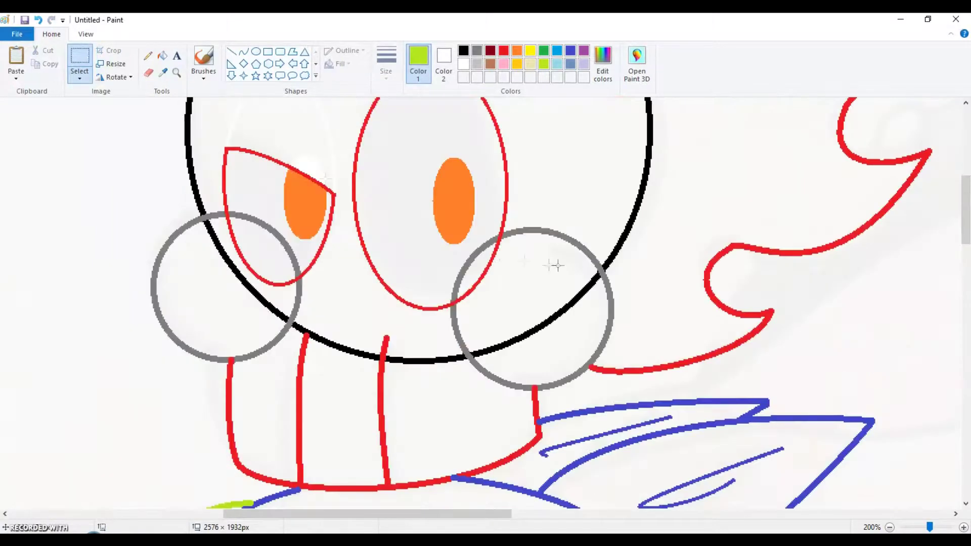
pyautogui.click(177, 72)
pyautogui.click(305, 246)
pyautogui.click(305, 246)
pyautogui.click(149, 55)
pyautogui.click(386, 63)
pyautogui.click(358, 167)
pyautogui.click(284, 221)
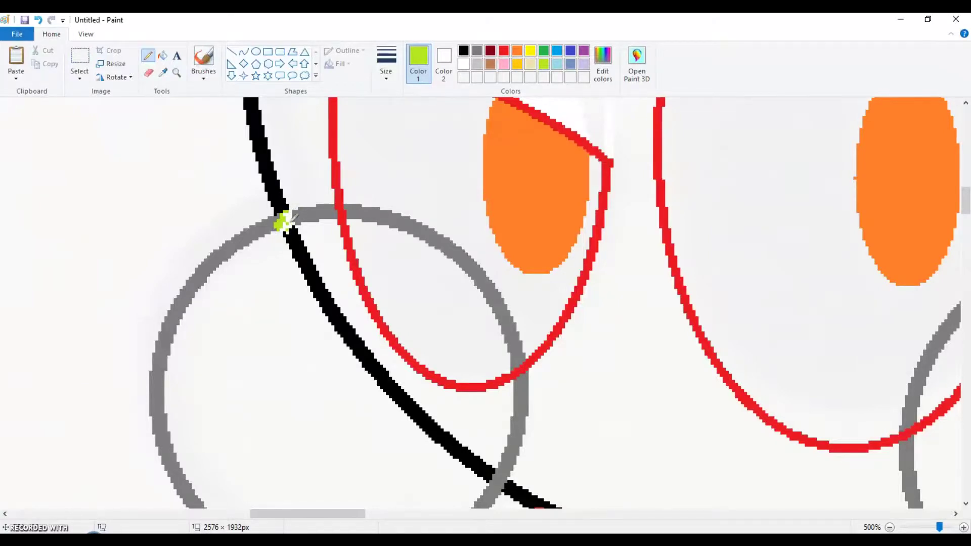
pyautogui.hscroll(10, 415, 263)
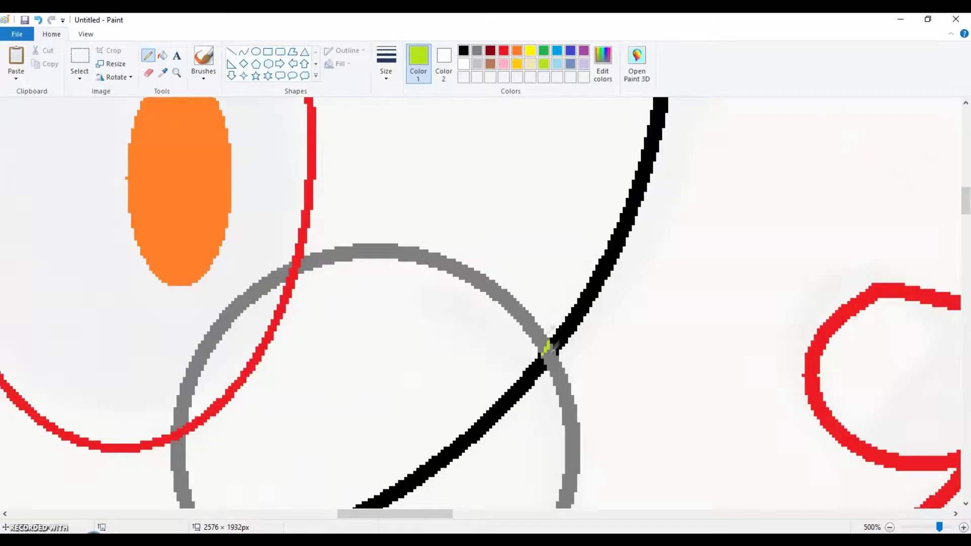
pyautogui.click(544, 326)
# Fill the overlapping inner arcs of the head and cheek circles white, and recolour the left cheek and jaw outline black.
pyautogui.scroll(-5, 538, 357)
pyautogui.scroll(2, 538, 358)
pyautogui.scroll(-2, 538, 357)
pyautogui.scroll(-2, 324, 302)
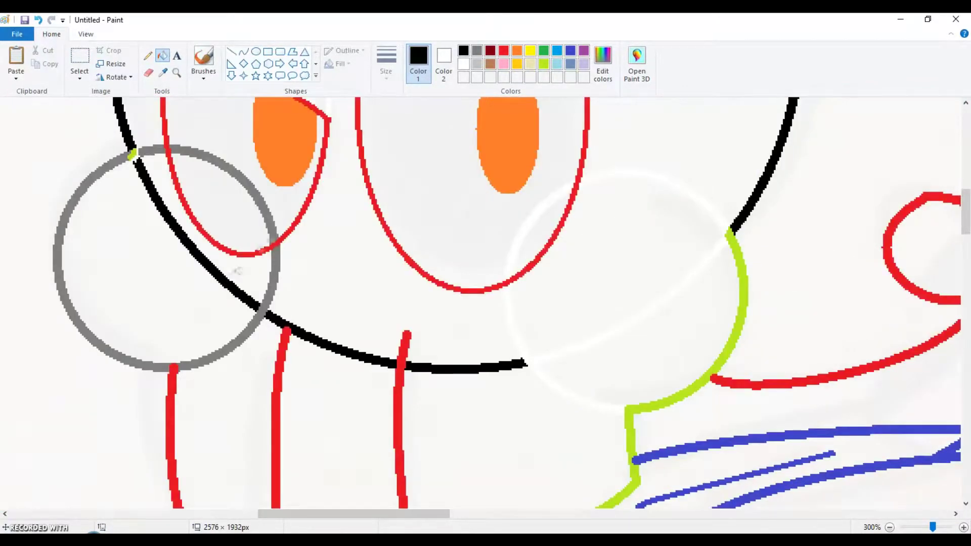
pyautogui.moveTo(237, 271); pyautogui.dragTo(452, 374)
pyautogui.click(145, 151)
pyautogui.click(277, 354)
pyautogui.scroll(-3, 649, 403)
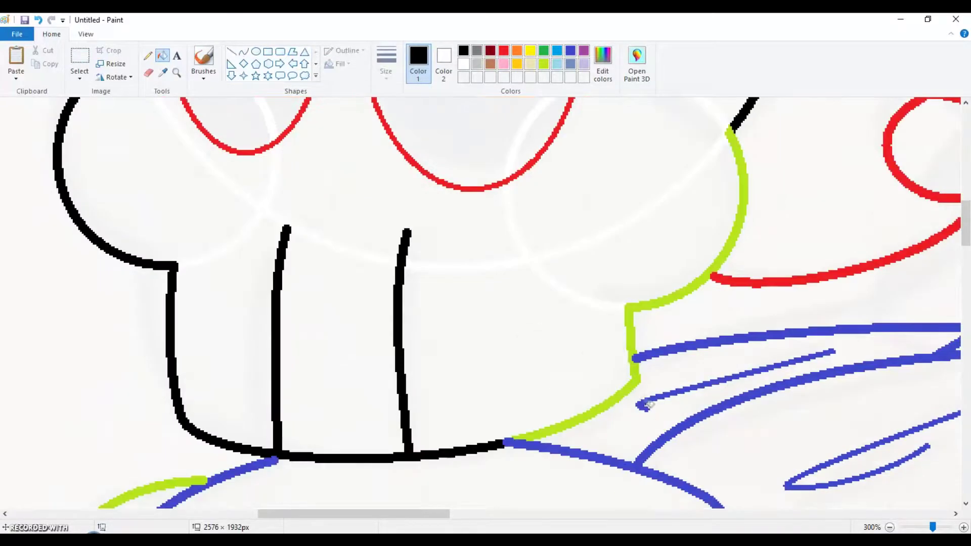
# Recolour the remaining lime cheek and jaw outline black and undo a stray fill.
pyautogui.scroll(9, 607, 401)
pyautogui.scroll(-2, 604, 400)
pyautogui.hotkey('ctrl', 'z')
pyautogui.click(176, 73)
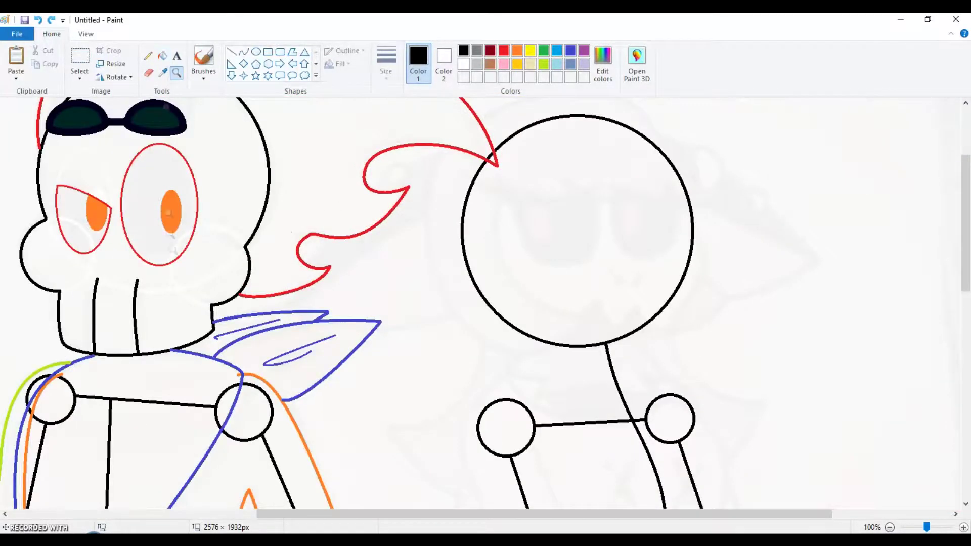
# Recolour the red outlines of both eyes black.
pyautogui.click(192, 212)
pyautogui.click(286, 233)
pyautogui.click(162, 55)
pyautogui.click(235, 160)
# Recolour the claw and palm outlines of the left hand gray.
pyautogui.scroll(-10, 429, 219)
pyautogui.scroll(-2, 323, 231)
pyautogui.scroll(-6, 324, 230)
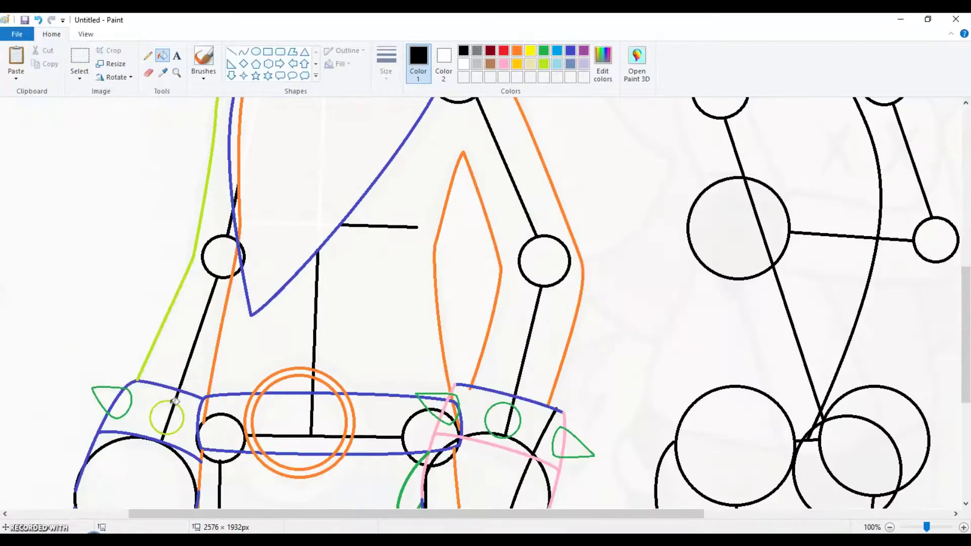
pyautogui.click(177, 73)
pyautogui.hotkey('ctrl', 'pageup')
pyautogui.click(390, 318)
pyautogui.click(273, 338)
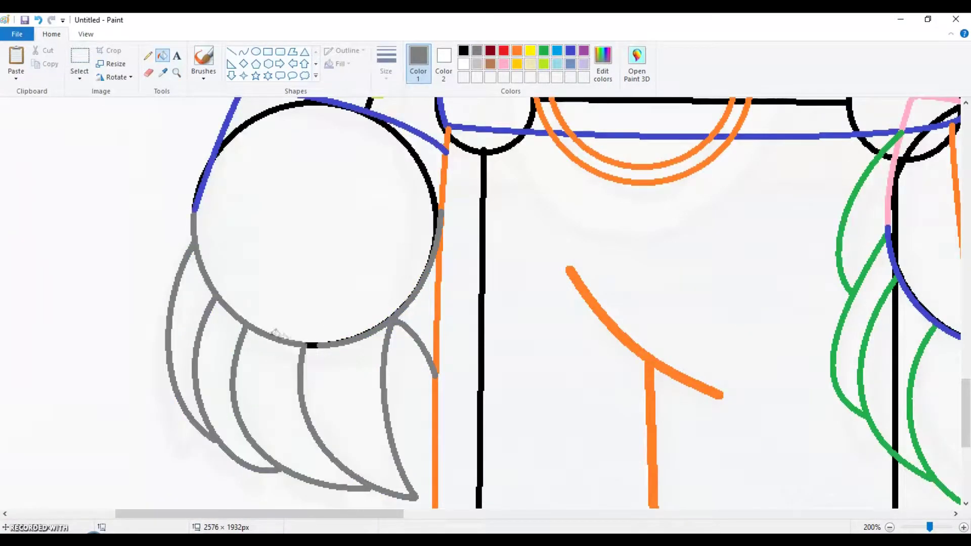
# Recolour the left leg line, trouser fold, left part of the belt and both buckle rings gray.
pyautogui.click(436, 379)
pyautogui.click(593, 307)
pyautogui.scroll(3, 587, 293)
pyautogui.click(485, 233)
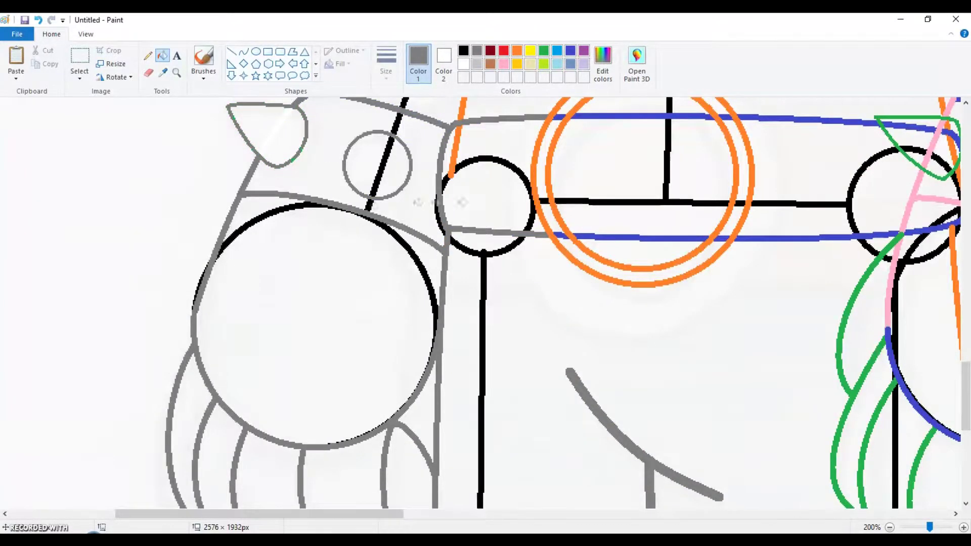
pyautogui.scroll(3, 297, 234)
pyautogui.click(556, 327)
pyautogui.scroll(6, 613, 268)
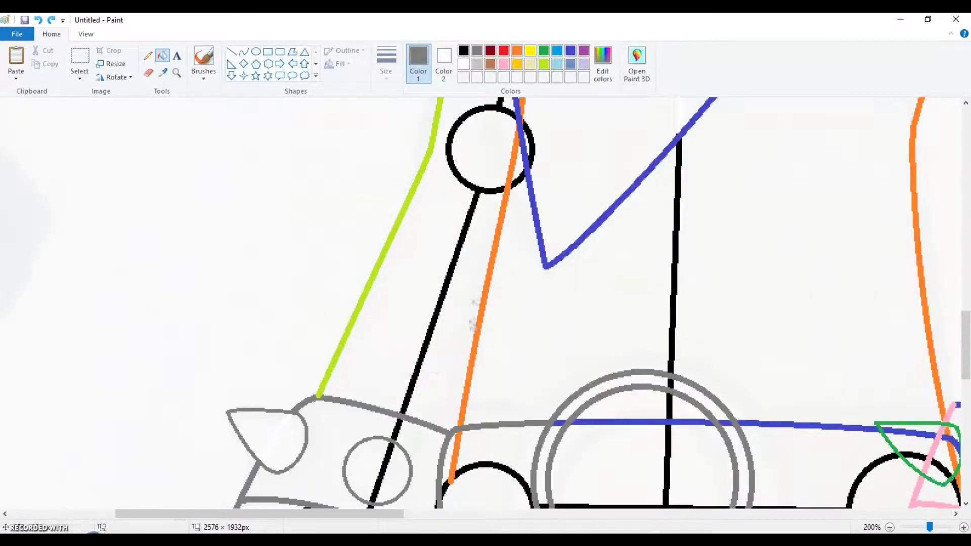
# Recolour the orange arm outlines and the purple bandana outline gray.
pyautogui.scroll(10, 550, 249)
pyautogui.hscroll(8, 470, 258)
pyautogui.click(506, 133)
pyautogui.click(570, 198)
# Recolour the right wristband, its spike and the right hand's outline gray.
pyautogui.scroll(-10, 585, 264)
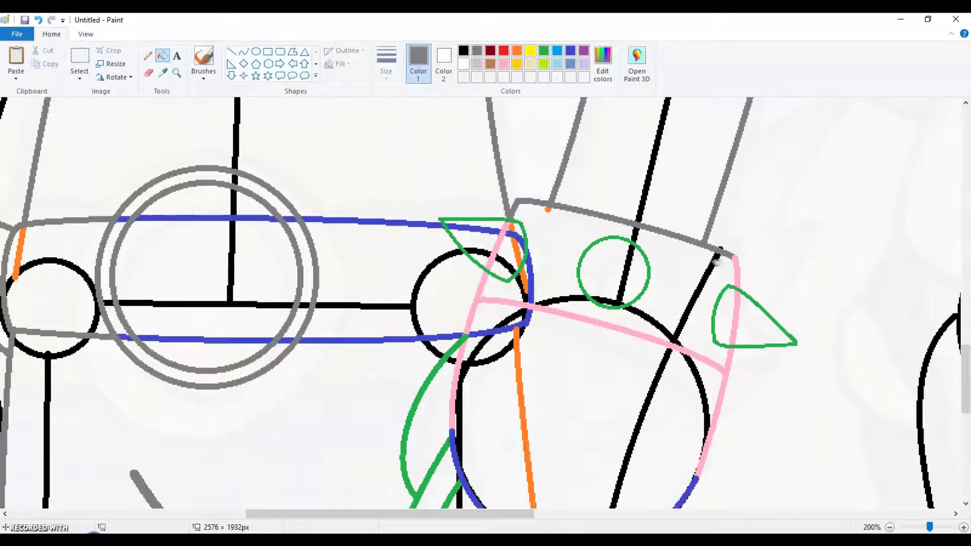
pyautogui.click(723, 353)
pyautogui.scroll(-5, 456, 215)
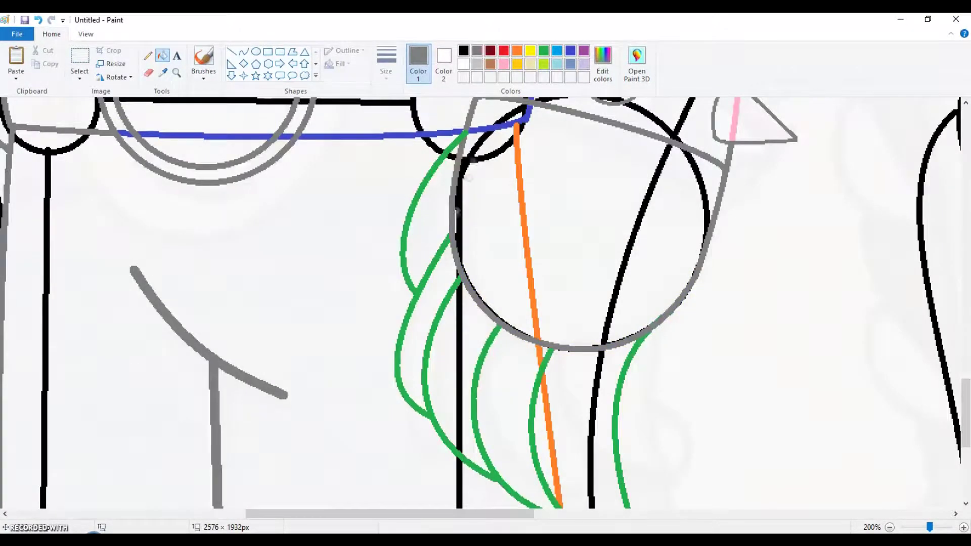
pyautogui.scroll(-3, 598, 297)
pyautogui.scroll(-10, 495, 232)
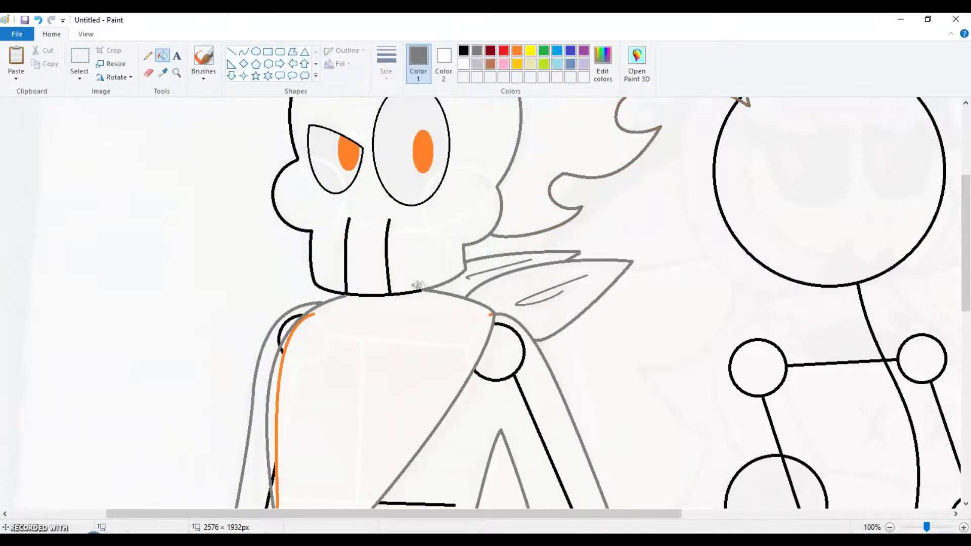
# Copy the gray character line art and paste it into a new blank Paint document.
pyautogui.scroll(4, 417, 286)
pyautogui.scroll(-2, 417, 286)
pyautogui.click(79, 64)
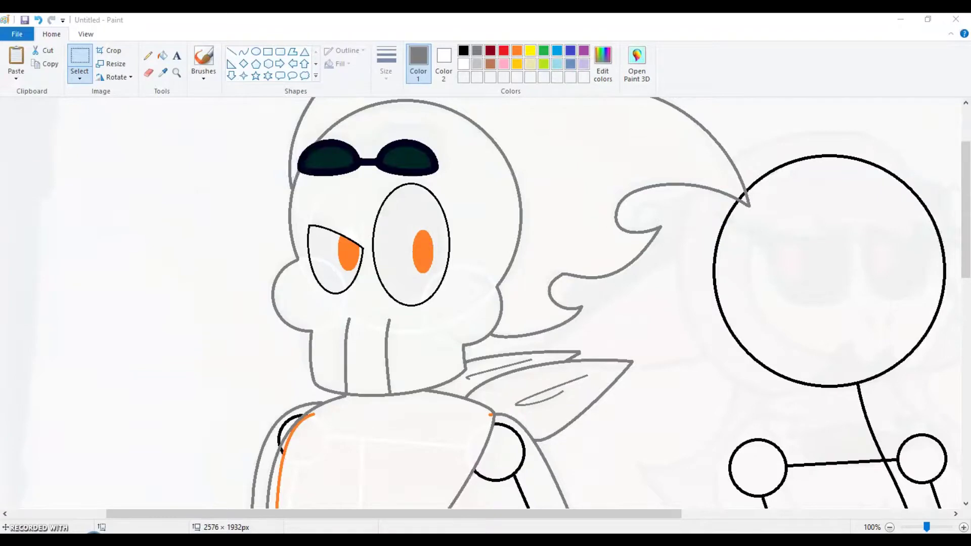
pyautogui.click(282, 471)
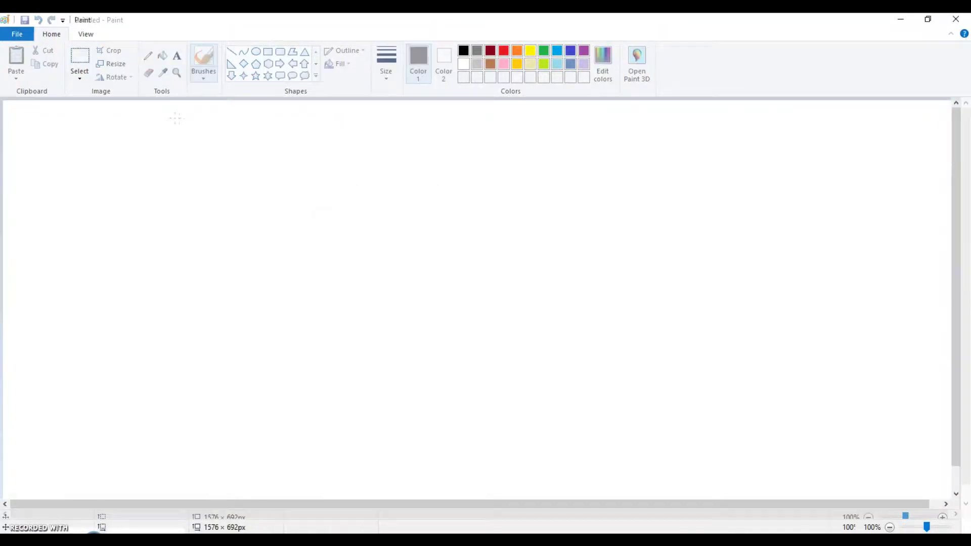
pyautogui.hotkey('ctrl', 'v')
# Draw a rectangle about 2987 by 2265 pixels over the pasted drawing with the Rectangle shape and a fill option.
pyautogui.scroll(-5, 486, 303)
pyautogui.click(268, 51)
pyautogui.click(339, 64)
pyautogui.click(299, 96)
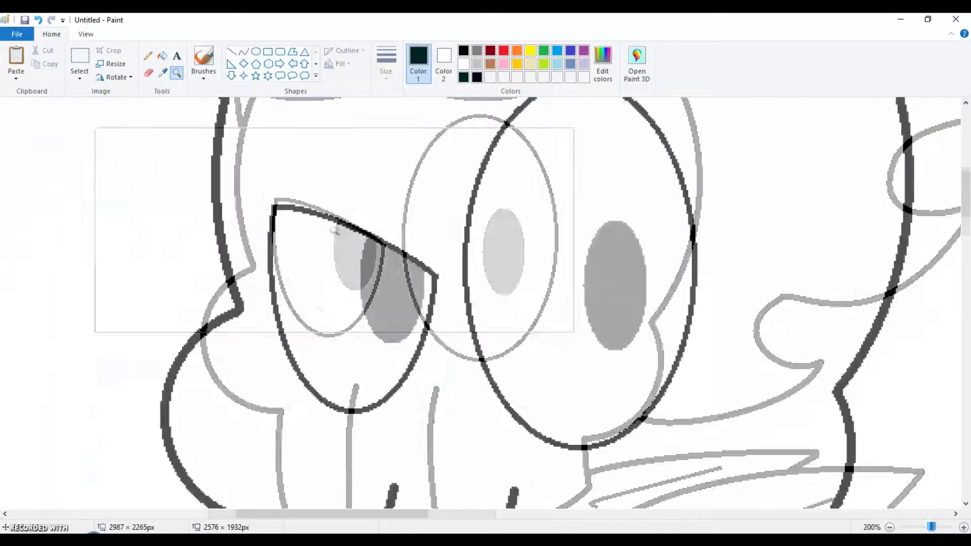
# Fill the interiors of both eyes and recolour both pupils light gray.
pyautogui.click(316, 332)
pyautogui.click(617, 377)
pyautogui.click(476, 63)
pyautogui.click(385, 289)
pyautogui.click(615, 286)
# Draw a gray rectangle about 3113 by 2255 pixels across the whole drawing and fill the belt buckle area.
pyautogui.click(477, 50)
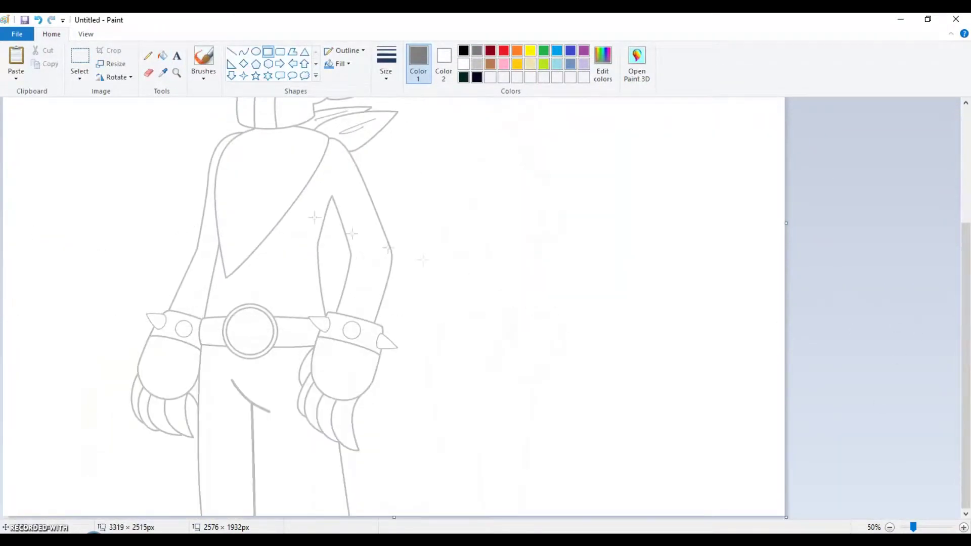
pyautogui.moveTo(310, 214); pyautogui.dragTo(848, 513)
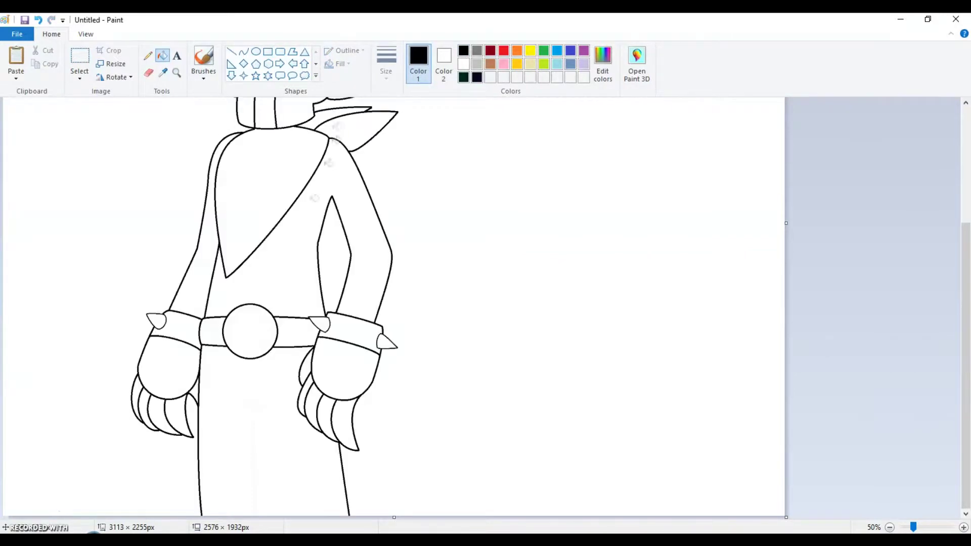
pyautogui.click(264, 326)
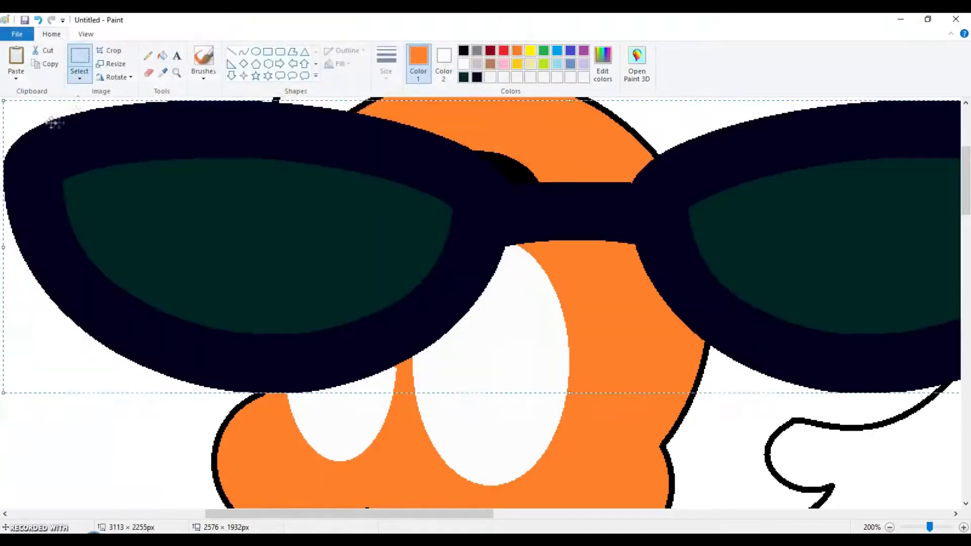
# Shrink the pasted sunglasses, flip them vertically and move them onto the character's forehead.
pyautogui.hotkey('ctrl', 'w')
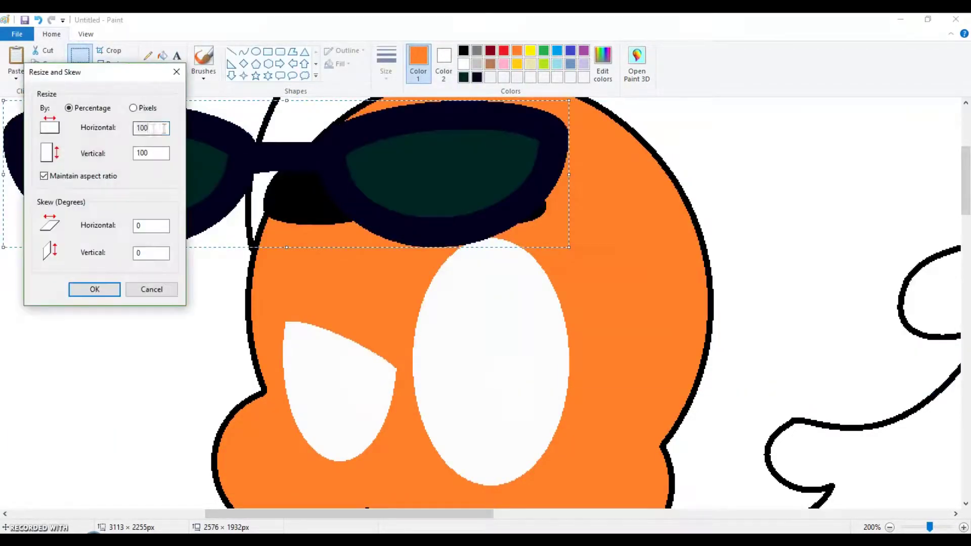
pyautogui.click(94, 290)
pyautogui.moveTo(197, 149); pyautogui.dragTo(431, 191)
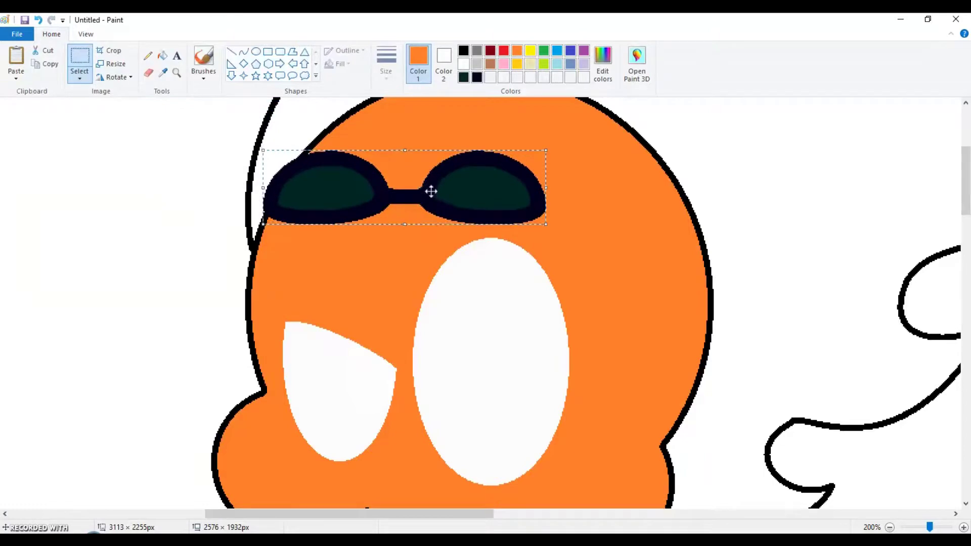
# Fill both white eyes gray around the pupils.
pyautogui.scroll(-2, 610, 217)
pyautogui.click(162, 55)
pyautogui.click(477, 50)
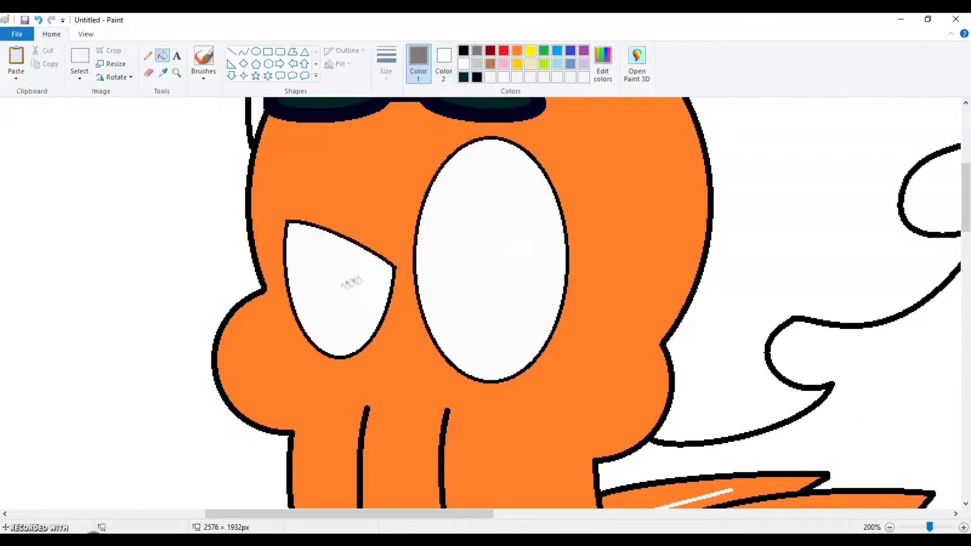
pyautogui.click(339, 283)
pyautogui.click(491, 258)
# Fill the orange head and bandana tip white and recolour the bandana's white fold line black.
pyautogui.scroll(-4, 491, 258)
pyautogui.click(463, 50)
pyautogui.rightClick(506, 263)
pyautogui.rightClick(657, 296)
pyautogui.click(706, 373)
# Fill the orange torso and trouser areas and the right wristband's stud white.
pyautogui.scroll(-5, 705, 373)
pyautogui.scroll(-3, 347, 320)
pyautogui.rightClick(401, 212)
pyautogui.scroll(-2, 401, 212)
pyautogui.rightClick(295, 326)
pyautogui.rightClick(717, 142)
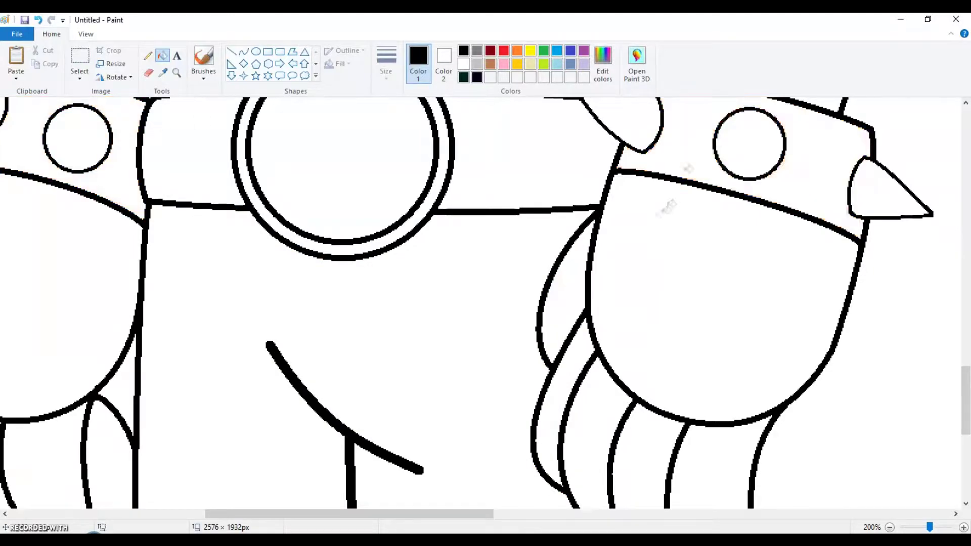
# Draw a new curve about 59 by 267 pixels for the right leg's outer edge, starting at the right hand's claws.
pyautogui.scroll(-5, 505, 303)
pyautogui.scroll(-2, 354, 253)
pyautogui.scroll(-3, 247, 267)
pyautogui.click(176, 73)
pyautogui.click(355, 298)
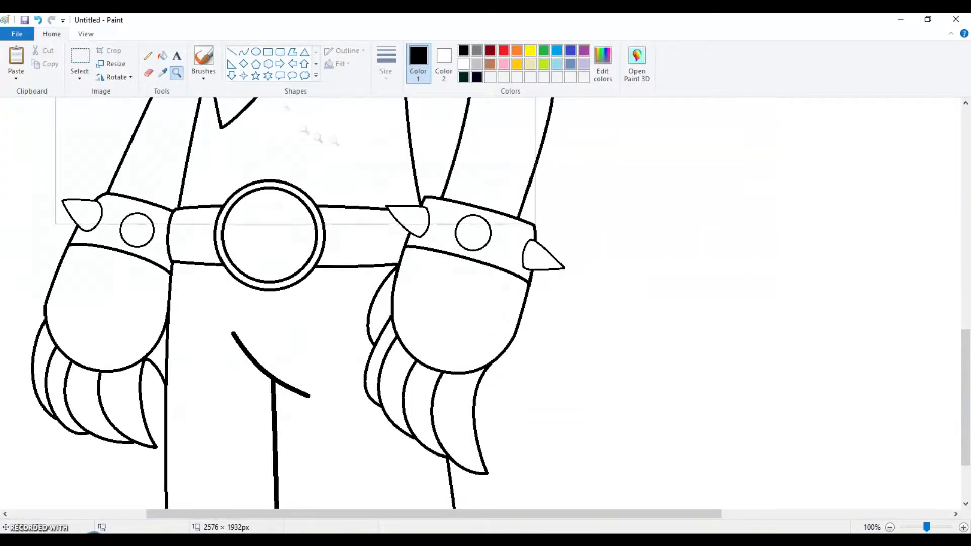
pyautogui.scroll(-2, 447, 459)
pyautogui.moveTo(447, 459); pyautogui.dragTo(442, 356)
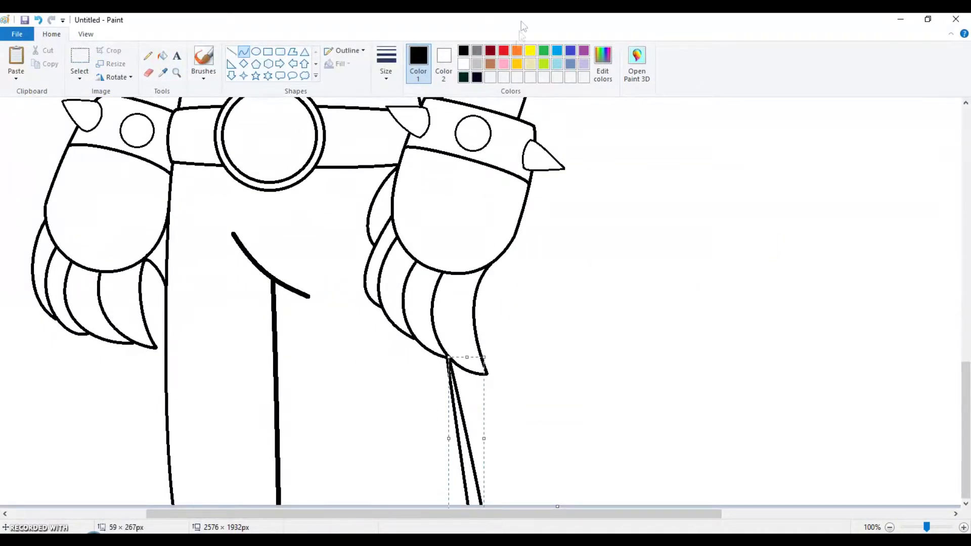
# Try to redraw the torso's right side as a red curve above the belt, undoing the first stroke.
pyautogui.scroll(2, 412, 268)
pyautogui.moveTo(413, 231)
pyautogui.mouseDown()
pyautogui.moveTo(412, 268)
pyautogui.moveTo(385, 89)
pyautogui.mouseUp()
pyautogui.scroll(4, 414, 406)
pyautogui.scroll(-4, 413, 407)
pyautogui.hotkey('ctrl', 'z')
pyautogui.moveTo(401, 209); pyautogui.dragTo(389, 158)
pyautogui.scroll(2, 389, 158)
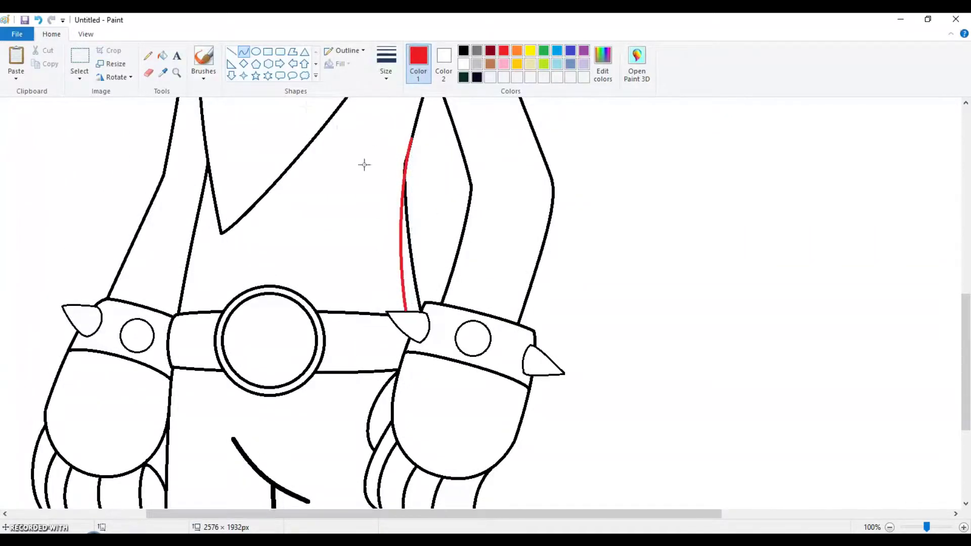
# Recolour the right leg's new red outline black and undo a stray fill.
pyautogui.scroll(-4, 363, 242)
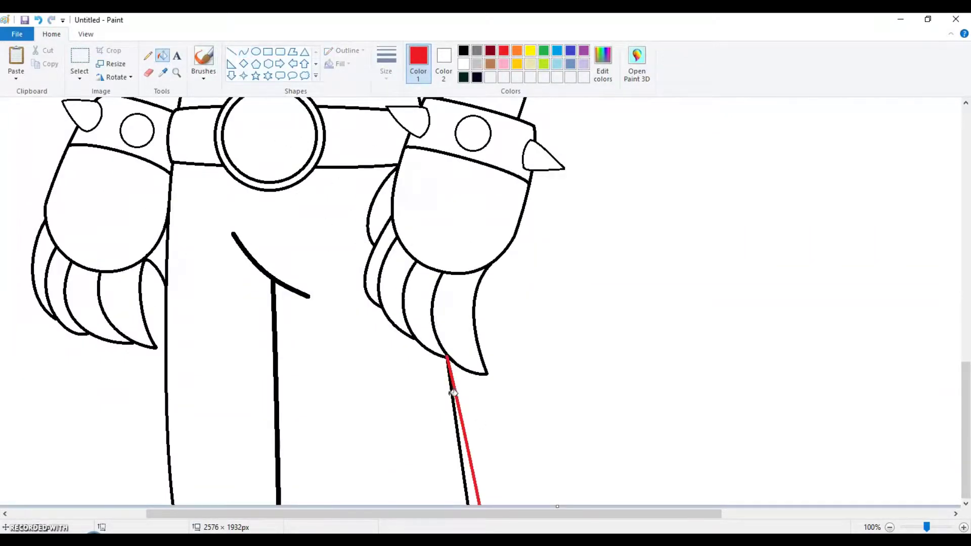
pyautogui.click(463, 50)
pyautogui.click(440, 374)
pyautogui.hotkey('ctrl', 'z')
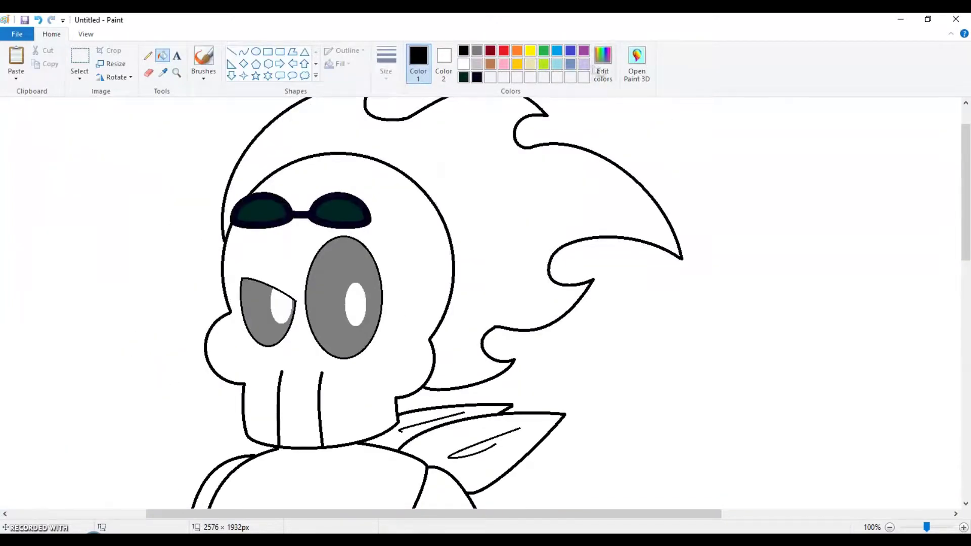
# Mix custom off-white and near-black colours and use them to fill the pupils and the eyes.
pyautogui.click(603, 63)
pyautogui.click(373, 361)
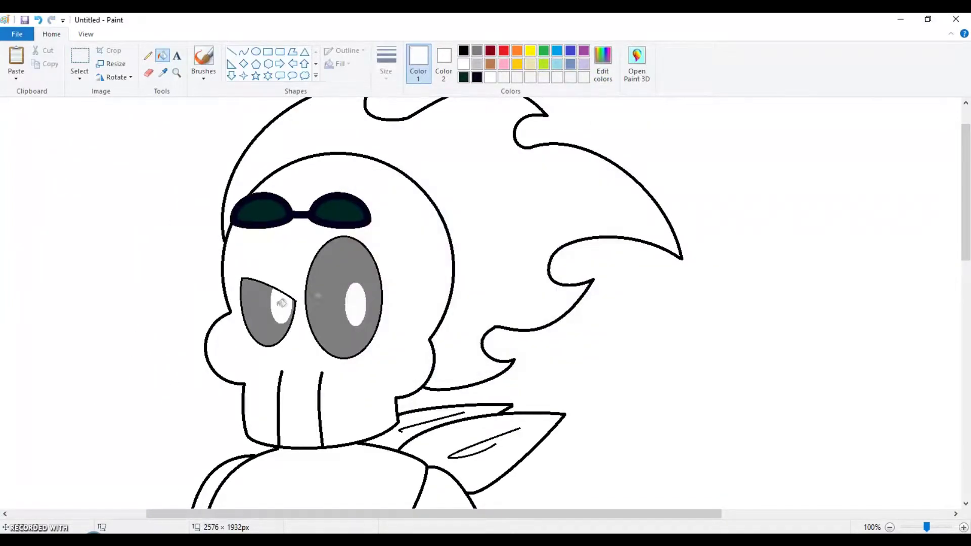
pyautogui.click(597, 76)
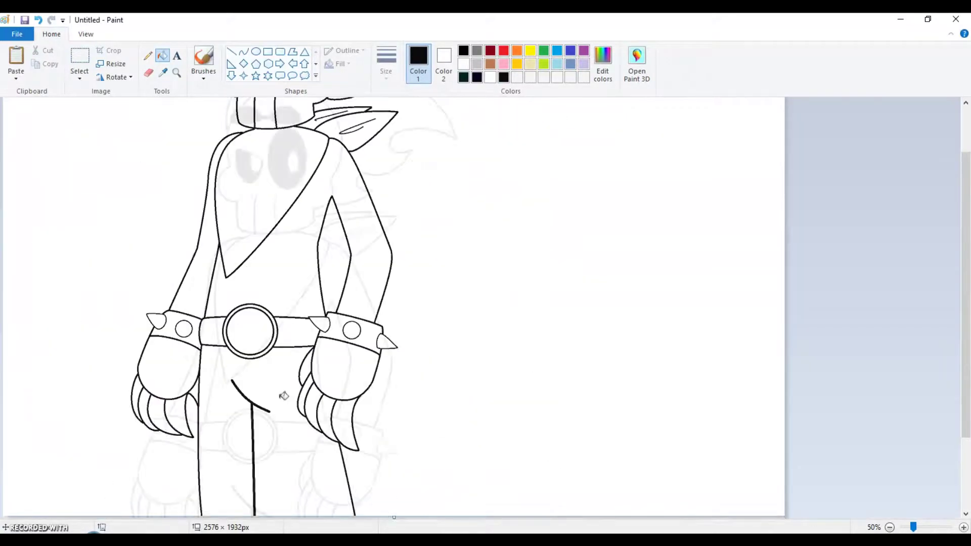
# Paste the row of colour swatches and place it in the empty space beside the character's head.
pyautogui.click(15, 76)
pyautogui.click(16, 91)
pyautogui.moveTo(101, 108); pyautogui.dragTo(526, 267)
# Sample the bright green swatch and fill the head, torso and arms with it.
pyautogui.click(163, 72)
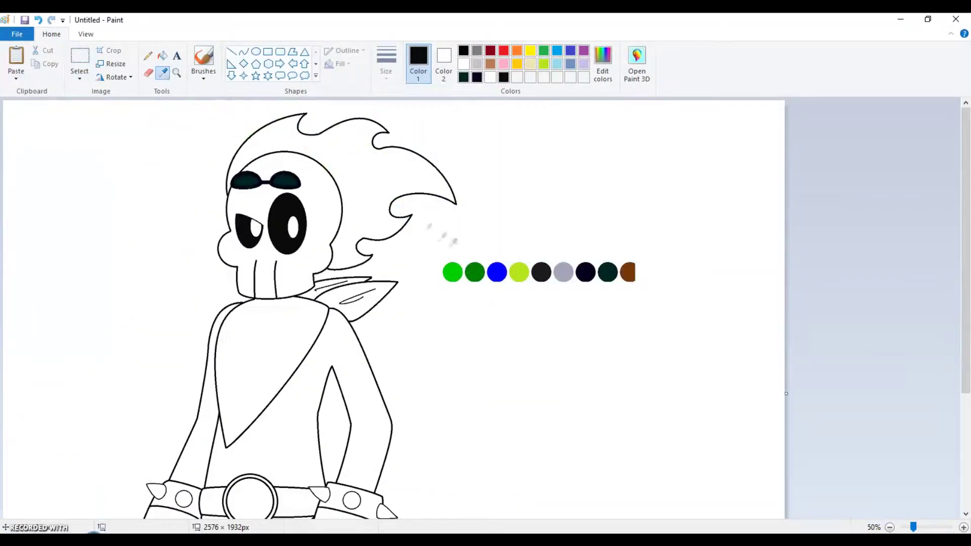
pyautogui.click(451, 271)
pyautogui.click(303, 268)
pyautogui.scroll(-2, 285, 342)
pyautogui.click(286, 343)
# Fill both hands and all their claws with the dark green swatch colour.
pyautogui.scroll(-2, 285, 343)
pyautogui.scroll(-2, 359, 321)
pyautogui.click(178, 414)
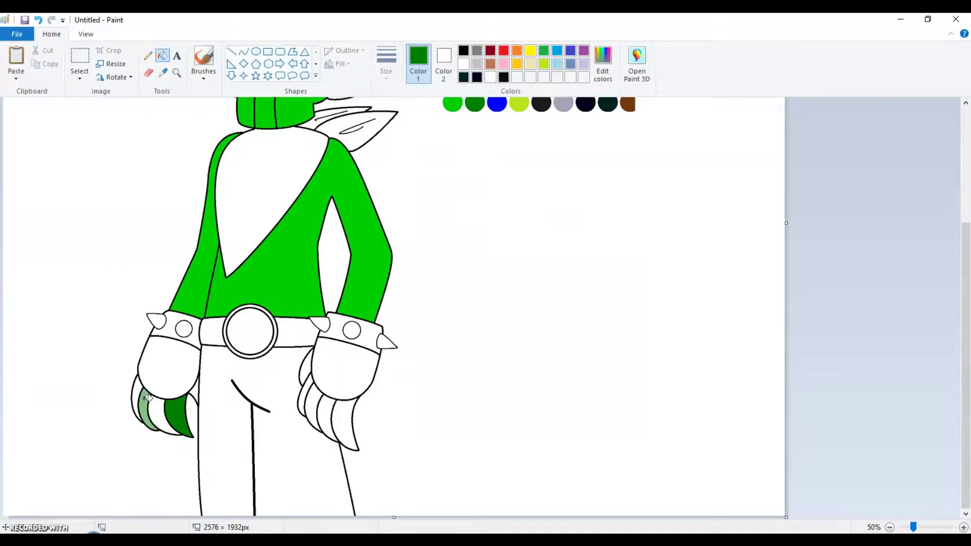
pyautogui.click(152, 410)
pyautogui.click(167, 364)
pyautogui.click(197, 392)
pyautogui.click(344, 364)
pyautogui.click(313, 405)
pyautogui.click(336, 425)
# Fill the flame-shaped hair with the lime swatch colour and the bandana and its tails with brown.
pyautogui.scroll(2, 334, 370)
pyautogui.click(163, 72)
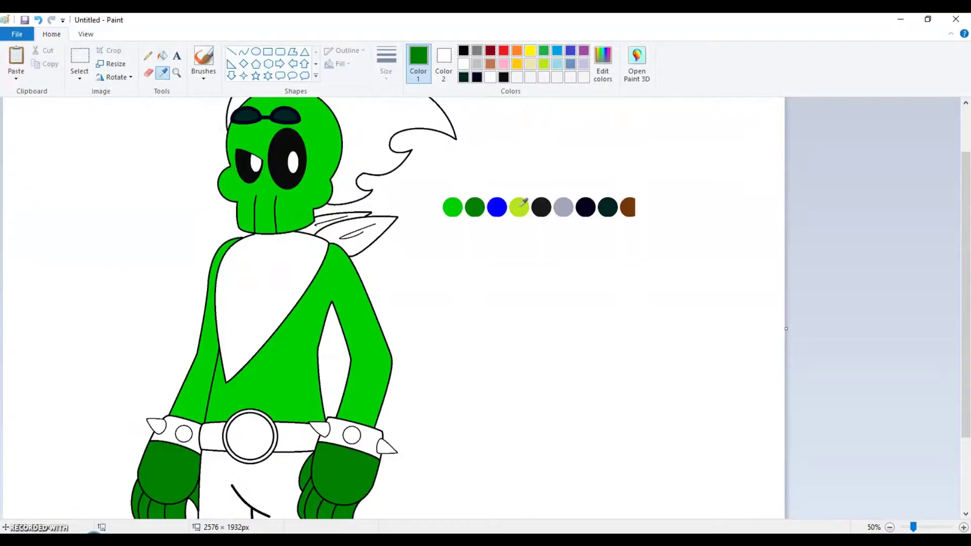
pyautogui.click(519, 207)
pyautogui.click(364, 151)
pyautogui.click(387, 221)
pyautogui.click(305, 244)
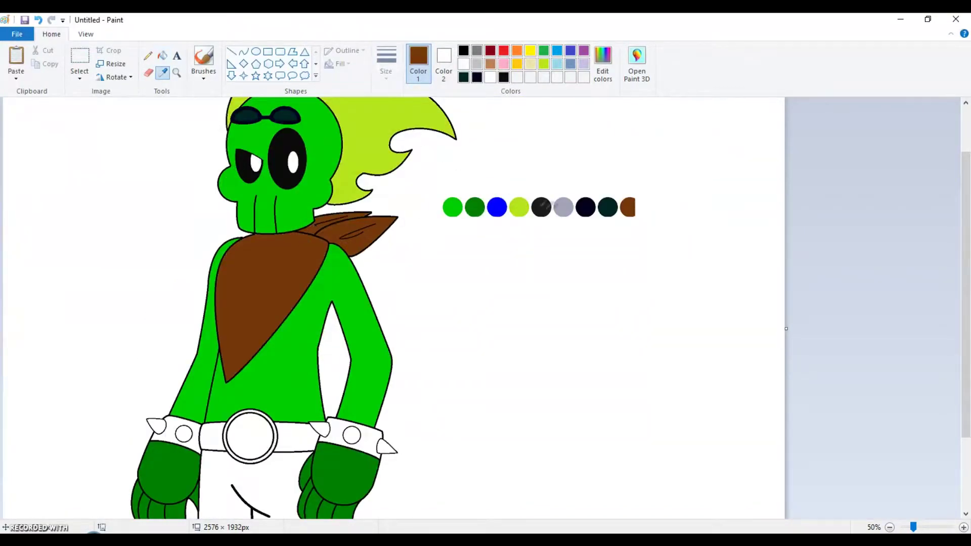
# Fill the belt and both wristbands with the near-black swatch colour.
pyautogui.click(550, 209)
pyautogui.scroll(-2, 354, 304)
pyautogui.click(354, 331)
pyautogui.click(294, 334)
pyautogui.click(176, 319)
# Fill the trousers with the blue swatch colour and the belt buckle with the grayish lavender one.
pyautogui.click(497, 104)
pyautogui.click(228, 445)
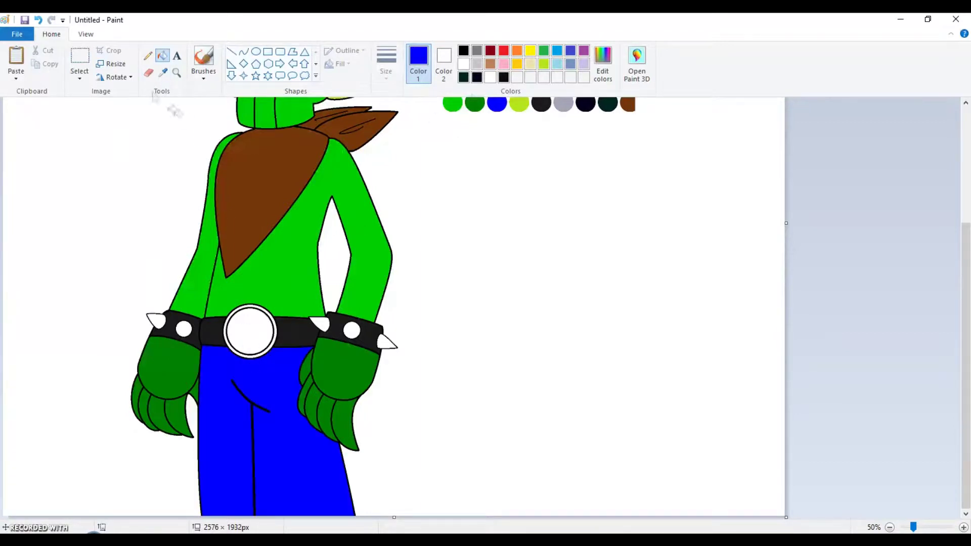
pyautogui.click(252, 311)
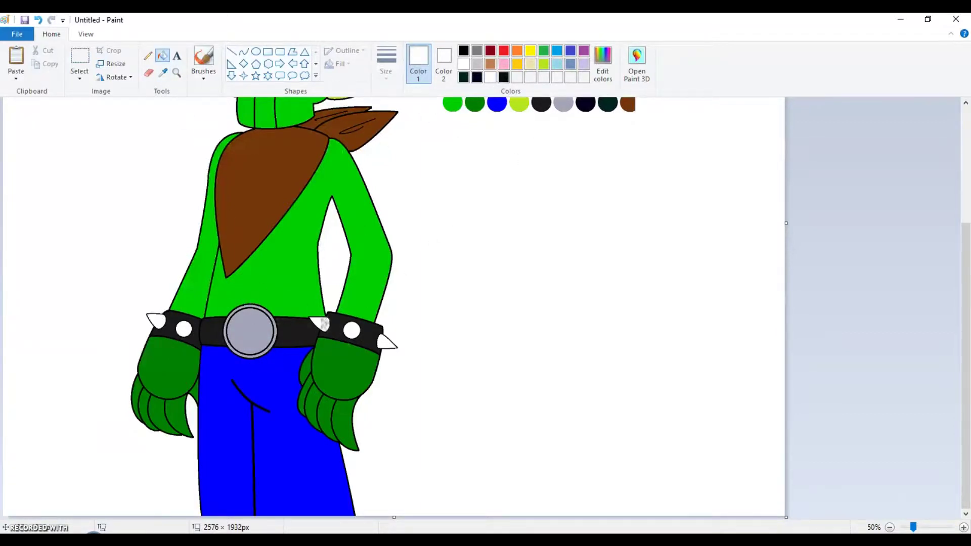
# Delete the row of colour swatches beside the character.
pyautogui.scroll(2, 387, 340)
pyautogui.click(79, 58)
pyautogui.moveTo(427, 297); pyautogui.dragTo(657, 245)
pyautogui.press('Delete')
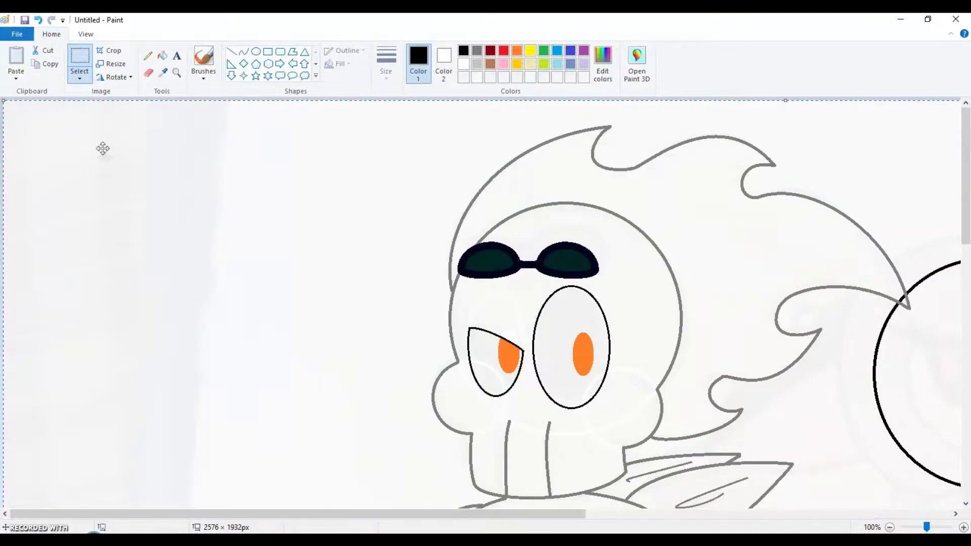
# Return to the sketch document and draw a curved vertical guideline about 44 by 368 pixels through the second character's head circle.
pyautogui.hscroll(8, 103, 148)
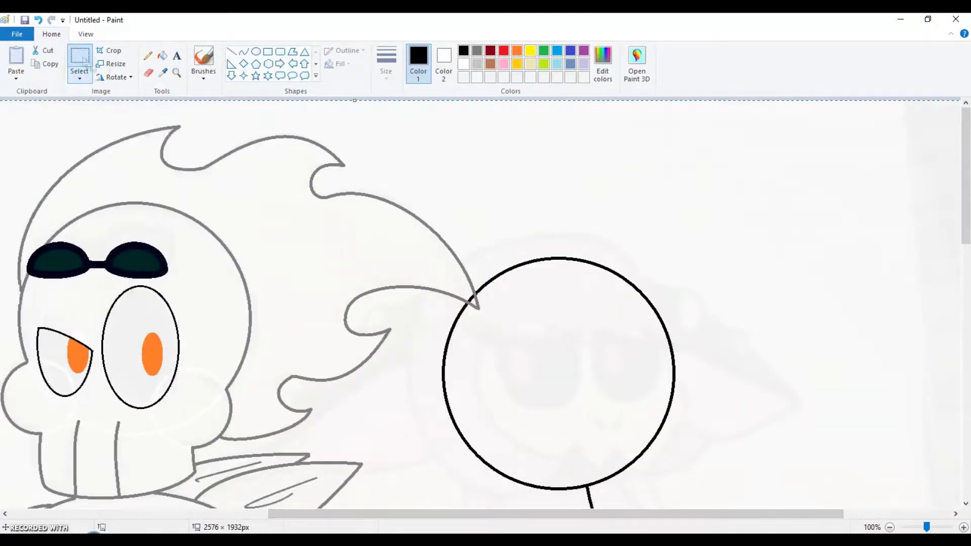
pyautogui.scroll(-4, 103, 148)
pyautogui.click(176, 73)
pyautogui.click(506, 194)
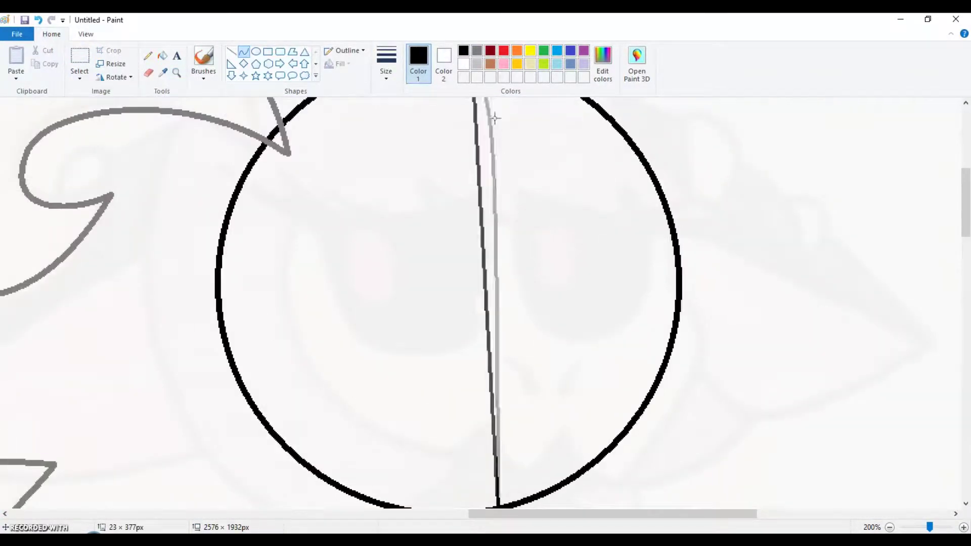
pyautogui.moveTo(499, 298); pyautogui.dragTo(557, 296)
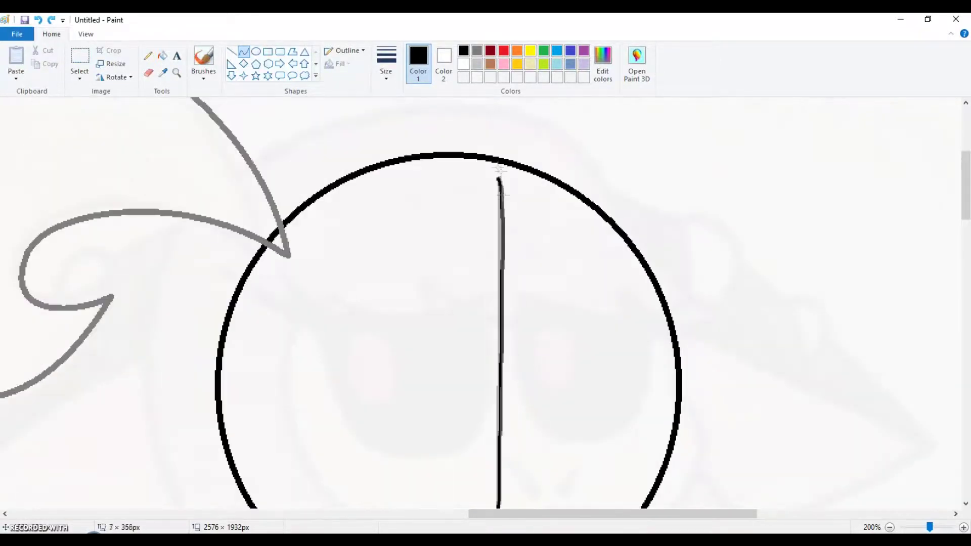
pyautogui.moveTo(499, 328); pyautogui.dragTo(512, 162)
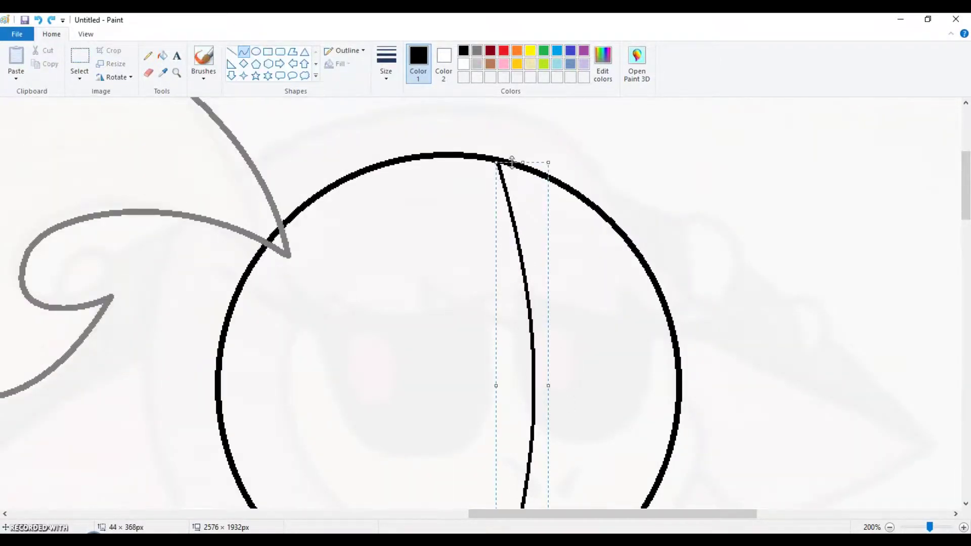
# Draw a horizontal guideline about 379 px wide across the middle of the second character's head circle, bowed downward.
pyautogui.scroll(-5, 511, 161)
pyautogui.moveTo(220, 167); pyautogui.dragTo(676, 180)
pyautogui.moveTo(451, 172)
pyautogui.mouseDown()
pyautogui.moveTo(542, 188)
pyautogui.moveTo(278, 178)
pyautogui.mouseUp()
pyautogui.moveTo(219, 169); pyautogui.dragTo(677, 169)
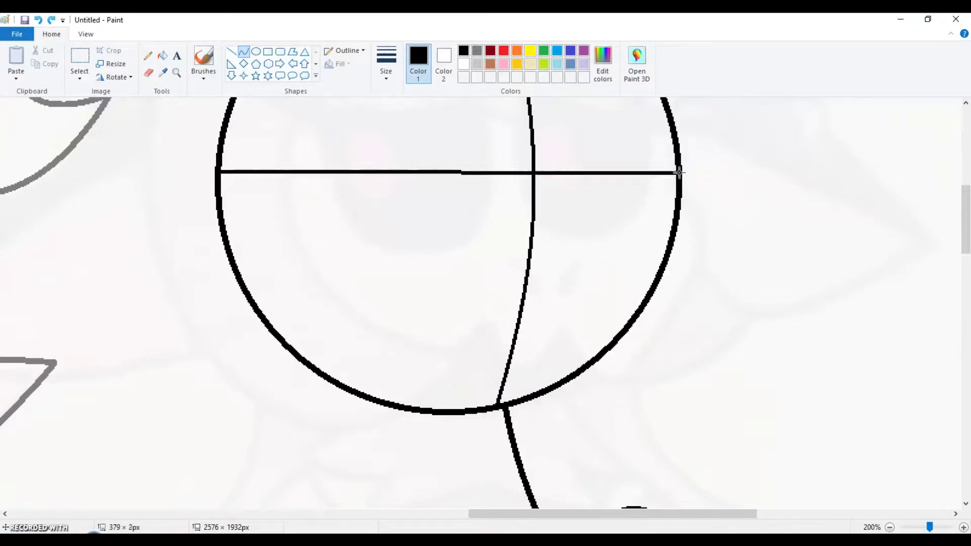
pyautogui.moveTo(450, 169); pyautogui.dragTo(485, 203)
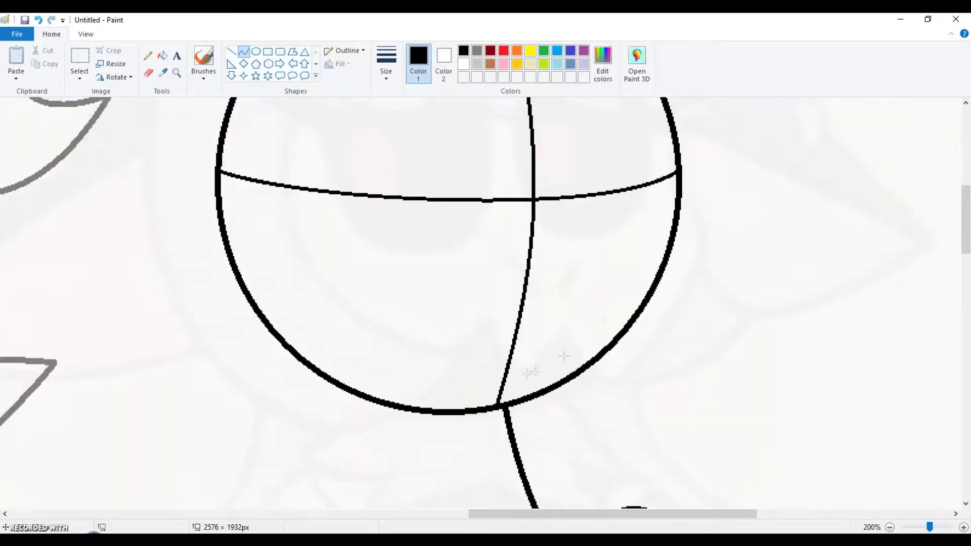
# Draw a red V from two curved strokes over the vertical guideline near the bottom of the head circle.
pyautogui.click(490, 51)
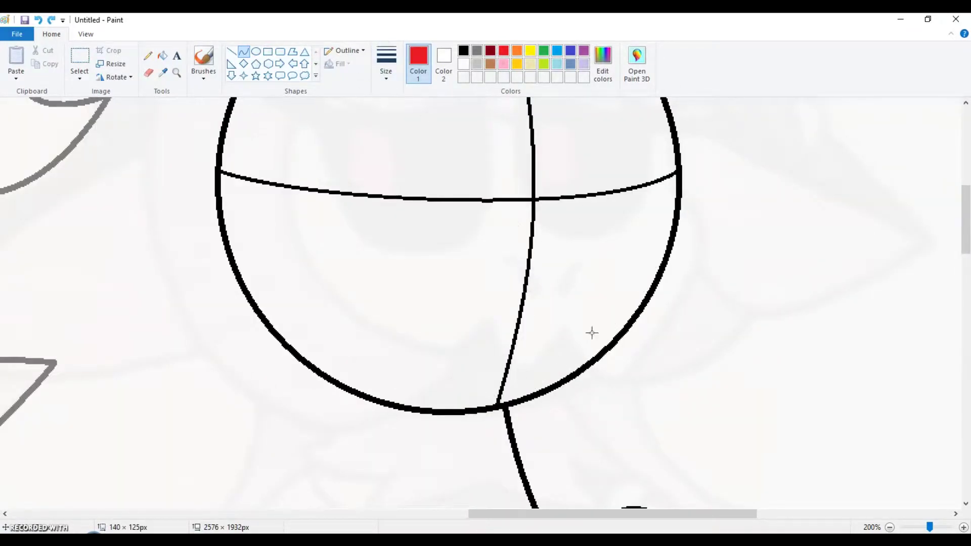
pyautogui.hotkey('ctrl', 'z')
pyautogui.click(176, 72)
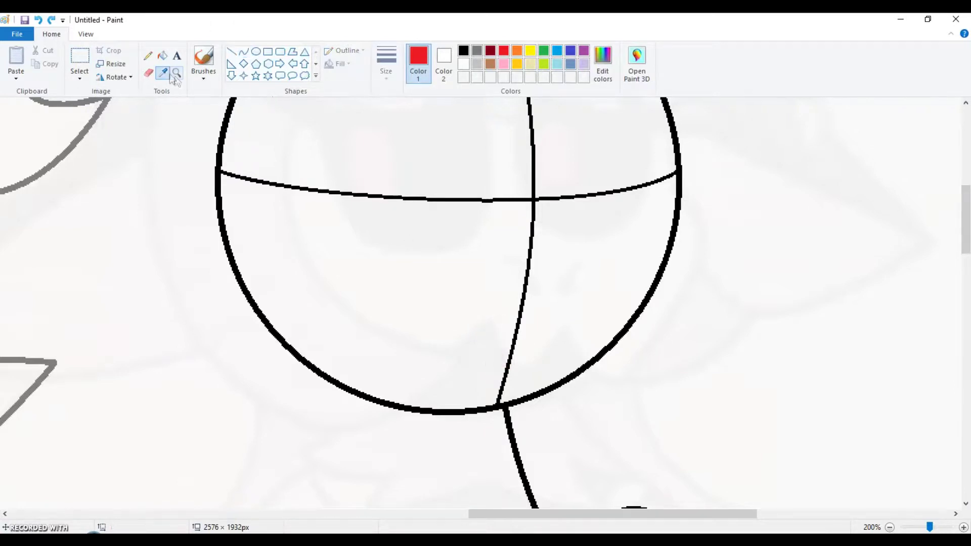
pyautogui.click(342, 326)
pyautogui.scroll(-3, 455, 354)
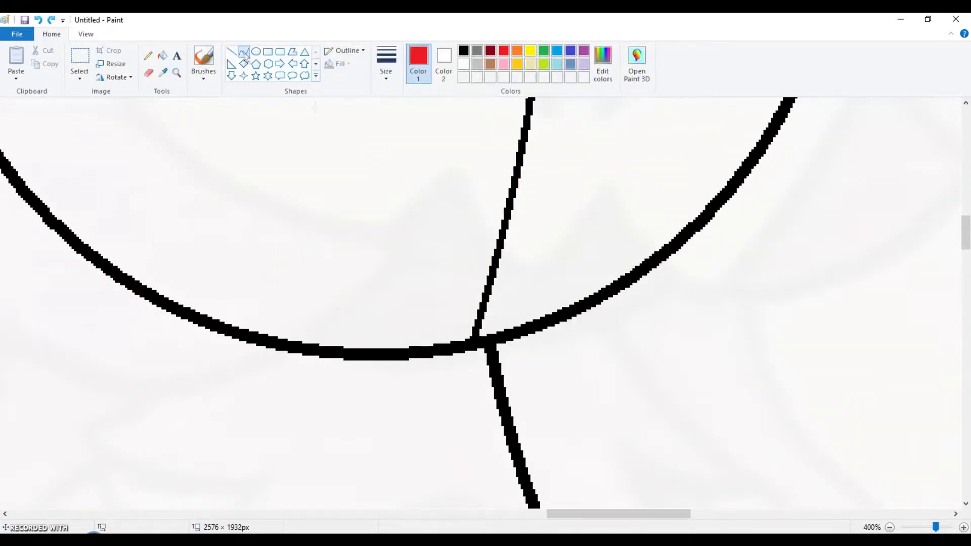
pyautogui.moveTo(444, 167); pyautogui.dragTo(515, 278)
pyautogui.moveTo(557, 182); pyautogui.dragTo(599, 174)
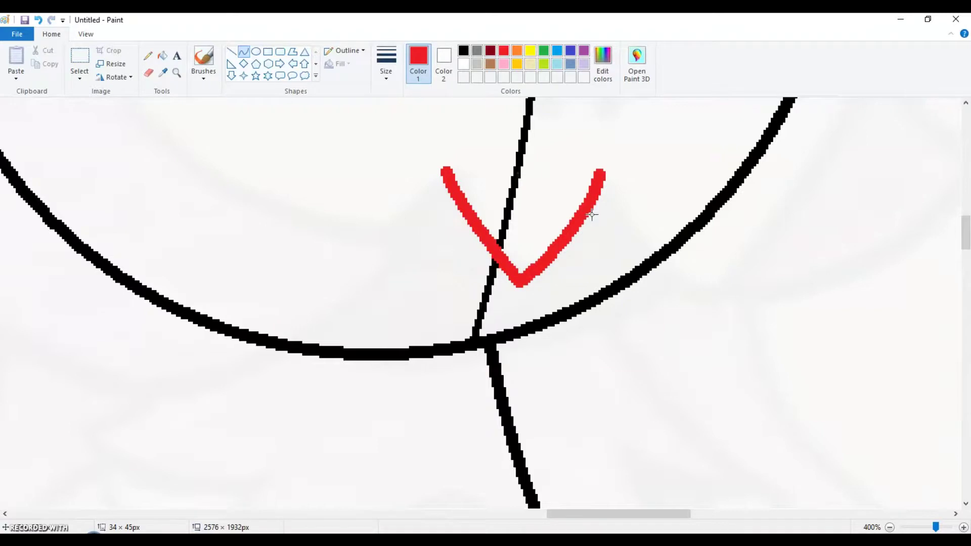
pyautogui.hotkey('ctrl', 'z')
pyautogui.moveTo(526, 286); pyautogui.dragTo(454, 166)
pyautogui.moveTo(506, 273)
pyautogui.mouseDown()
pyautogui.moveTo(499, 265)
pyautogui.moveTo(603, 195)
pyautogui.moveTo(605, 164)
pyautogui.mouseUp()
pyautogui.click(461, 211)
pyautogui.moveTo(566, 227); pyautogui.dragTo(574, 231)
# Extend the red V into an M-shaped zigzag with an outward-sloping curved stroke from each upper end.
pyautogui.moveTo(605, 165); pyautogui.dragTo(713, 301)
pyautogui.moveTo(613, 187); pyautogui.dragTo(609, 188)
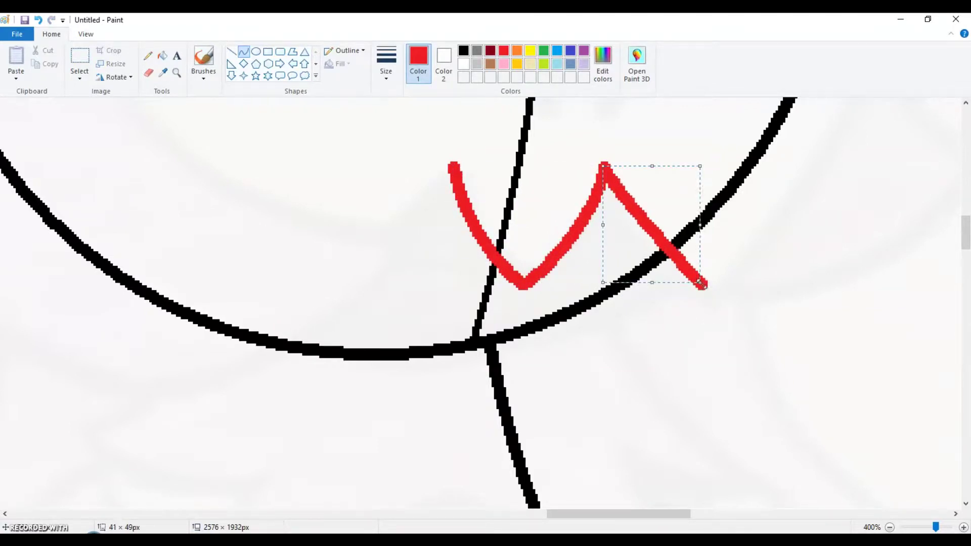
pyautogui.moveTo(454, 165); pyautogui.dragTo(353, 280)
pyautogui.click(489, 190)
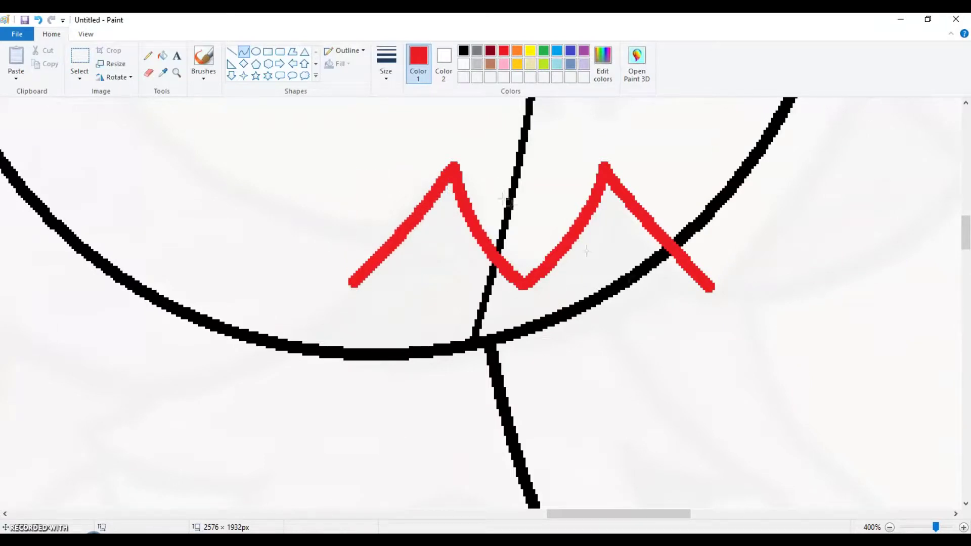
# Draw a red cheek curve from the zigzag's right end up along the outside of the head circle.
pyautogui.scroll(3, 622, 442)
pyautogui.hscroll(3, 622, 442)
pyautogui.scroll(-2, 622, 442)
pyautogui.moveTo(477, 386)
pyautogui.mouseDown()
pyautogui.moveTo(568, 242)
pyautogui.moveTo(645, 179)
pyautogui.mouseUp()
pyautogui.scroll(2, 568, 243)
pyautogui.moveTo(508, 473)
pyautogui.mouseDown()
pyautogui.moveTo(650, 293)
pyautogui.moveTo(602, 187)
pyautogui.moveTo(643, 358)
pyautogui.mouseUp()
pyautogui.click(651, 293)
pyautogui.scroll(2, 707, 201)
pyautogui.hotkey('ctrl', 'z')
# Join the cheek curve to the head circle at the horizontal guideline with a turquoise stroke, and recolour the whole outline red.
pyautogui.click(557, 50)
pyautogui.moveTo(632, 263)
pyautogui.mouseDown()
pyautogui.moveTo(674, 264)
pyautogui.moveTo(646, 397)
pyautogui.mouseUp()
pyautogui.press('Up')
pyautogui.press('Up')
pyautogui.press('Up')
pyautogui.press('Up')
pyautogui.press('Up')
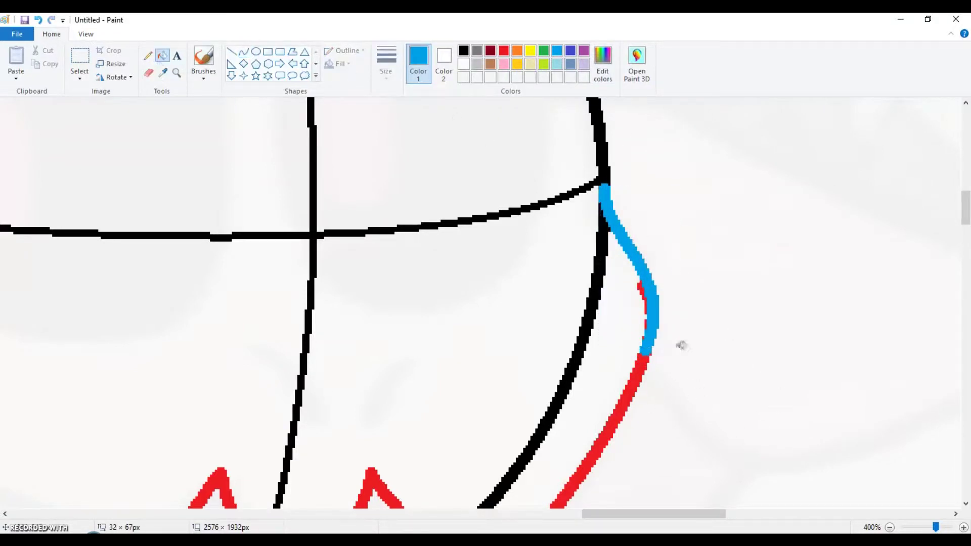
pyautogui.click(649, 353)
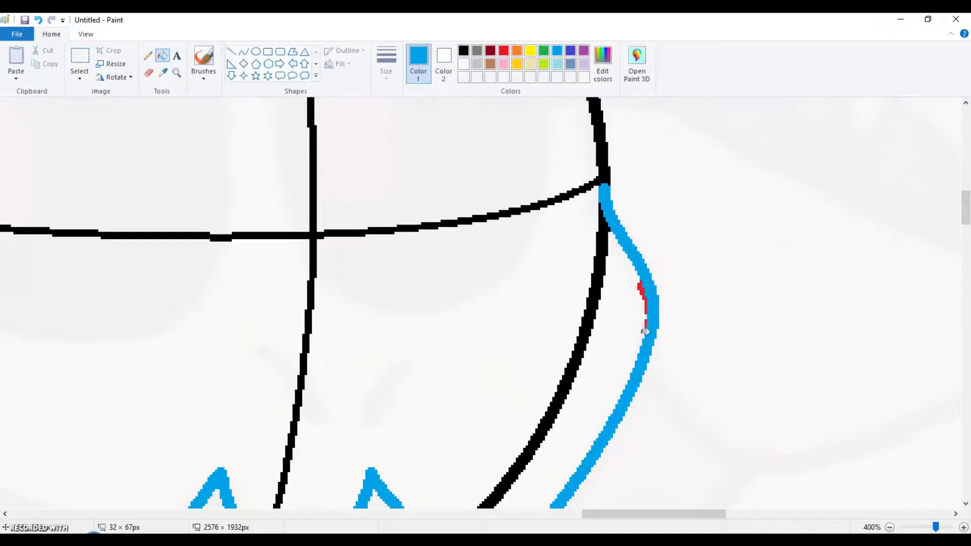
pyautogui.click(504, 51)
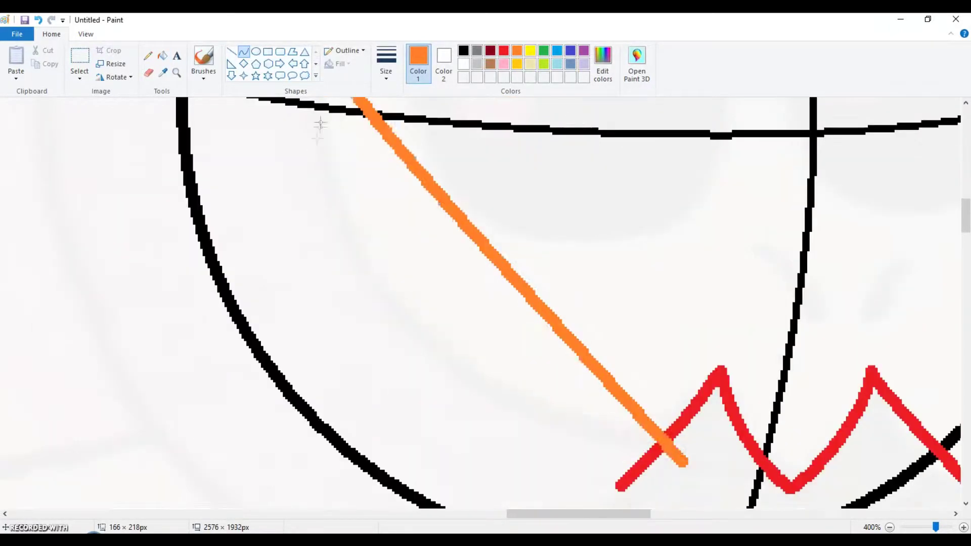
# Draw an orange curve inside the left of the head circle, running from above the horizontal guideline down to the red zigzag.
pyautogui.moveTo(320, 123); pyautogui.dragTo(238, 372)
pyautogui.click(485, 438)
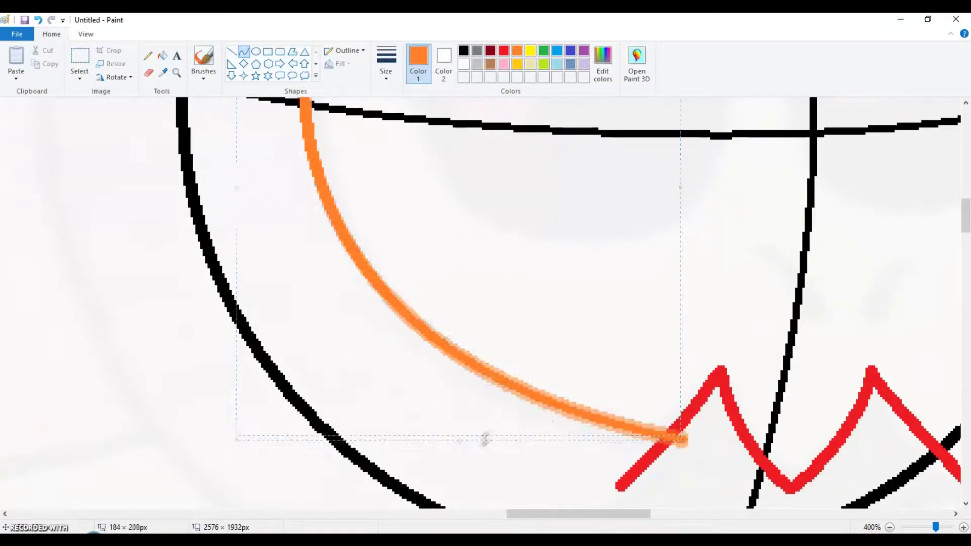
pyautogui.scroll(-4, 790, 245)
pyautogui.scroll(-2, 724, 189)
pyautogui.scroll(2, 147, 215)
pyautogui.moveTo(147, 215); pyautogui.dragTo(706, 227)
pyautogui.moveTo(425, 233); pyautogui.dragTo(521, 526)
pyautogui.hotkey('ctrl', 'z')
# Draw an orange curve about 200 px wide from the inner face curve's lower end out past the head circle's lower left.
pyautogui.moveTo(700, 225); pyautogui.dragTo(218, 304)
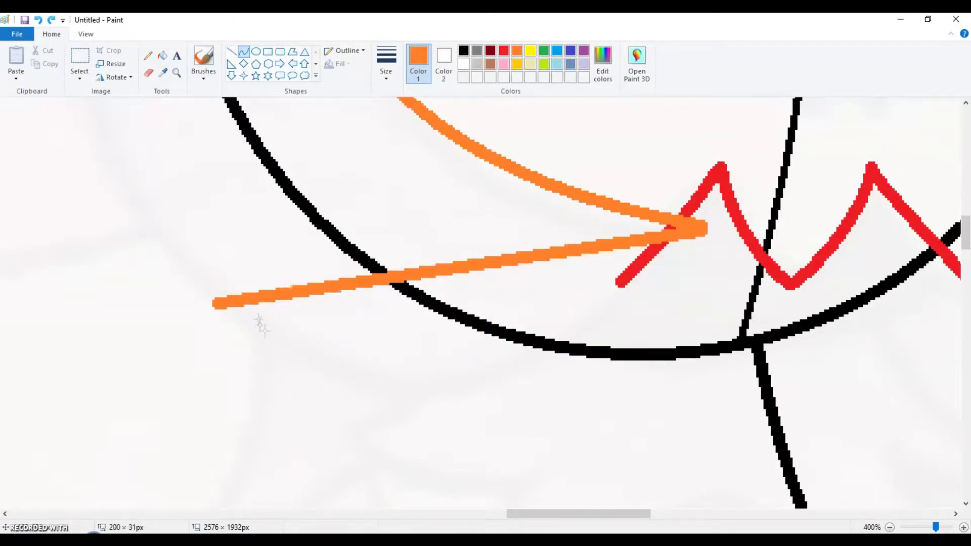
pyautogui.moveTo(261, 326); pyautogui.dragTo(552, 427)
pyautogui.scroll(2, 860, 390)
pyautogui.scroll(-2, 860, 390)
pyautogui.hscroll(-3, 607, 354)
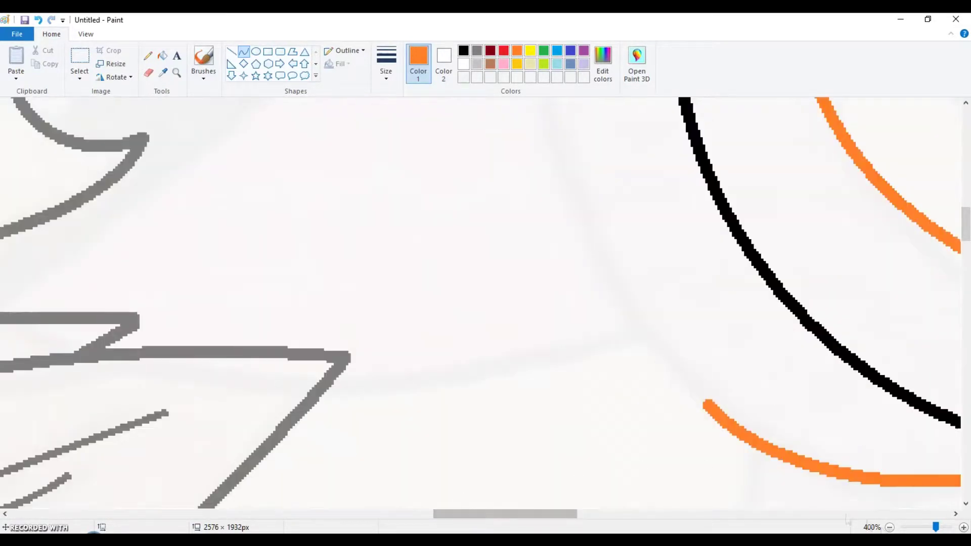
# Continue the orange outline upward with a long curve outside the left side of the head circle.
pyautogui.scroll(2, 534, 430)
pyautogui.moveTo(533, 430); pyautogui.dragTo(420, 101)
pyautogui.moveTo(496, 313)
pyautogui.mouseDown()
pyautogui.moveTo(470, 389)
pyautogui.moveTo(357, 176)
pyautogui.mouseUp()
pyautogui.scroll(-2, 455, 288)
pyautogui.scroll(2, 455, 288)
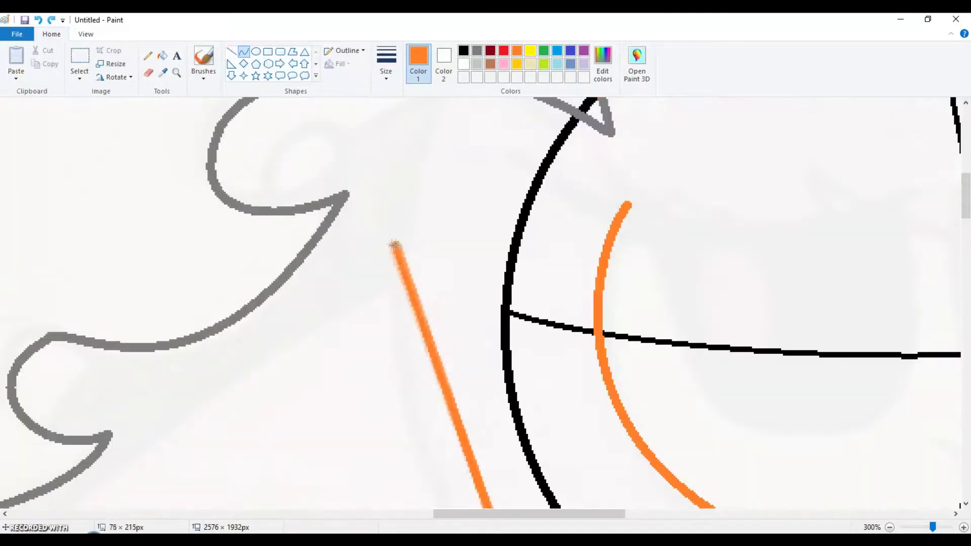
pyautogui.moveTo(455, 304); pyautogui.dragTo(394, 291)
pyautogui.scroll(2, 394, 291)
pyautogui.scroll(-2, 405, 290)
pyautogui.scroll(2, 405, 291)
pyautogui.moveTo(477, 89); pyautogui.dragTo(480, 109)
pyautogui.scroll(-4, 480, 212)
pyautogui.hscroll(-4, 468, 314)
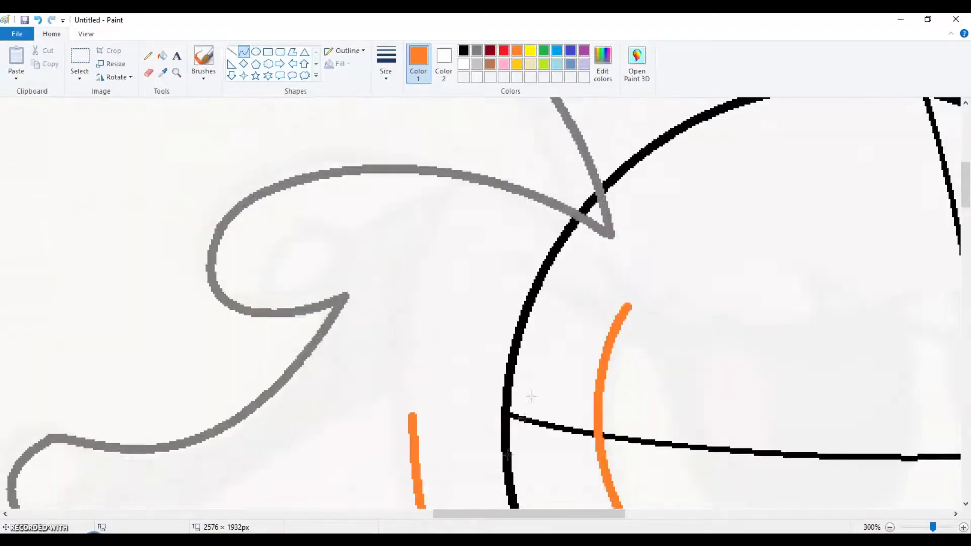
pyautogui.hscroll(2, 304, 354)
# Extend the outer orange outline in an arc over the upper left of the head circle to its crown.
pyautogui.moveTo(192, 506); pyautogui.dragTo(574, 225)
pyautogui.scroll(-4, 201, 395)
pyautogui.moveTo(201, 394); pyautogui.dragTo(169, 263)
pyautogui.scroll(4, 364, 221)
pyautogui.click(794, 253)
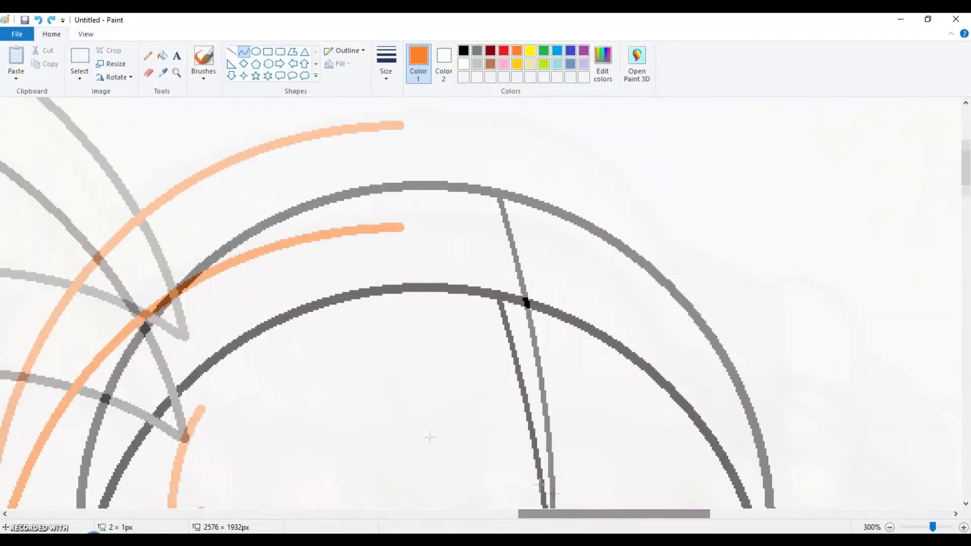
# Draw three overlapping orange scallops across the forehead as the fringe, reaching past the head circle's right side.
pyautogui.moveTo(415, 193)
pyautogui.mouseDown()
pyautogui.moveTo(200, 202)
pyautogui.moveTo(224, 225)
pyautogui.moveTo(303, 233)
pyautogui.mouseUp()
pyautogui.moveTo(397, 177)
pyautogui.mouseDown()
pyautogui.moveTo(546, 206)
pyautogui.moveTo(604, 205)
pyautogui.mouseUp()
pyautogui.moveTo(506, 223); pyautogui.dragTo(512, 243)
pyautogui.moveTo(555, 176); pyautogui.dragTo(819, 190)
pyautogui.moveTo(698, 195); pyautogui.dragTo(604, 203)
# Draw an orange curve from the crown down to the right tip of the fringe, bulging outside the head circle.
pyautogui.scroll(2, 852, 166)
pyautogui.scroll(2, 819, 211)
pyautogui.moveTo(399, 122); pyautogui.dragTo(830, 392)
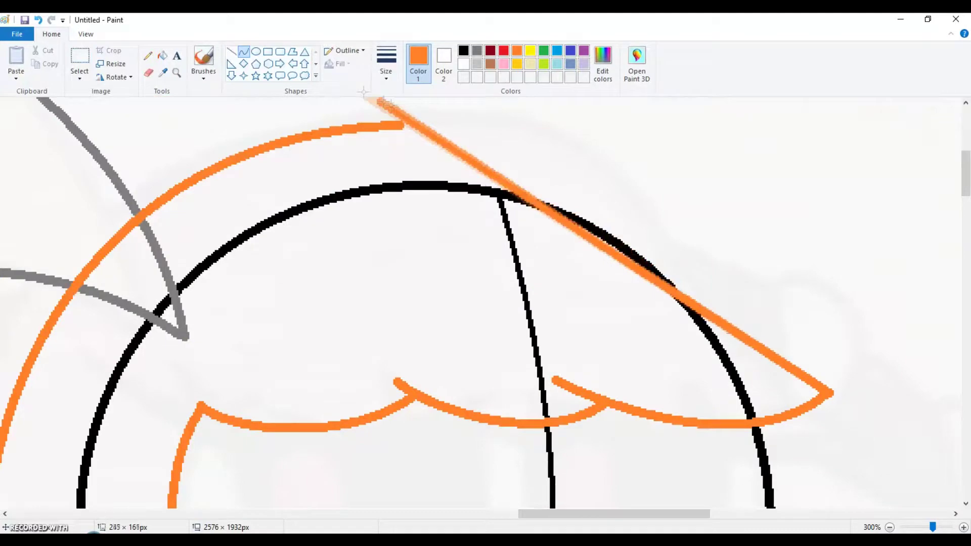
pyautogui.hotkey('ctrl', 'z')
pyautogui.moveTo(400, 123); pyautogui.dragTo(828, 391)
pyautogui.moveTo(658, 285); pyautogui.dragTo(613, 130)
# Draw a pointed orange tuft outside the red cheek line at the lower right of the face using curved strokes.
pyautogui.scroll(-6, 910, 280)
pyautogui.hscroll(1, 910, 280)
pyautogui.moveTo(528, 425); pyautogui.dragTo(805, 332)
pyautogui.moveTo(568, 426)
pyautogui.mouseDown()
pyautogui.moveTo(532, 423)
pyautogui.moveTo(575, 440)
pyautogui.moveTo(735, 420)
pyautogui.mouseUp()
pyautogui.moveTo(783, 283); pyautogui.dragTo(796, 332)
pyautogui.moveTo(728, 251); pyautogui.dragTo(755, 314)
pyautogui.moveTo(721, 278); pyautogui.dragTo(792, 271)
pyautogui.scroll(2, 759, 348)
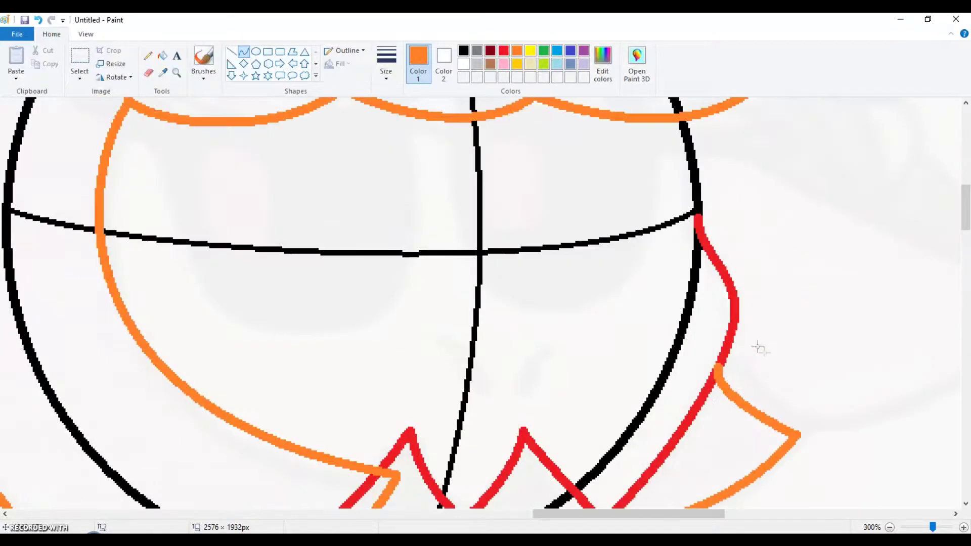
# Draw two tall indigo ellipses with a thinner line as the eyes, a wider one left and a narrower one right of the vertical guideline.
pyautogui.scroll(2, 759, 348)
pyautogui.hscroll(-2, 607, 303)
pyautogui.click(386, 65)
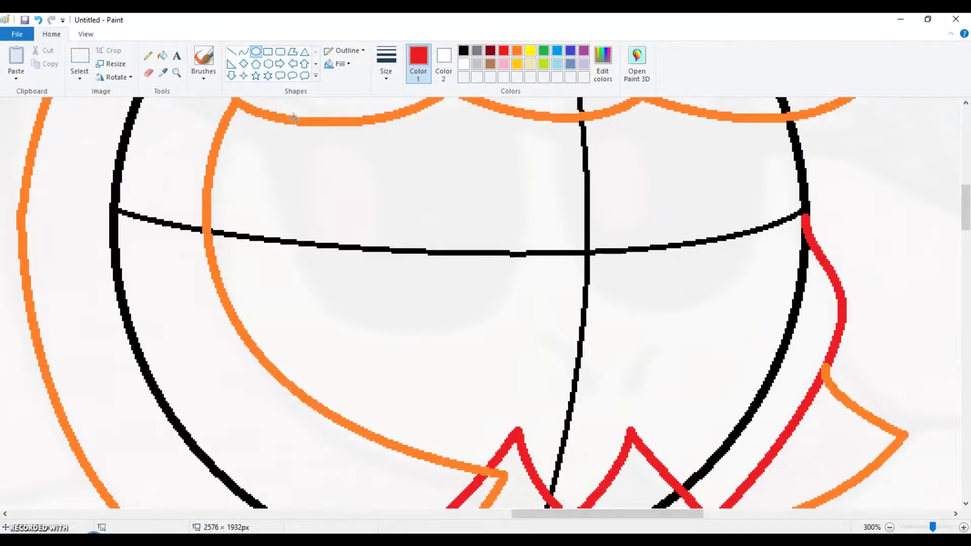
pyautogui.click(571, 50)
pyautogui.scroll(4, 354, 304)
pyautogui.scroll(-2, 354, 304)
pyautogui.moveTo(267, 167); pyautogui.dragTo(504, 469)
pyautogui.moveTo(402, 350); pyautogui.dragTo(424, 340)
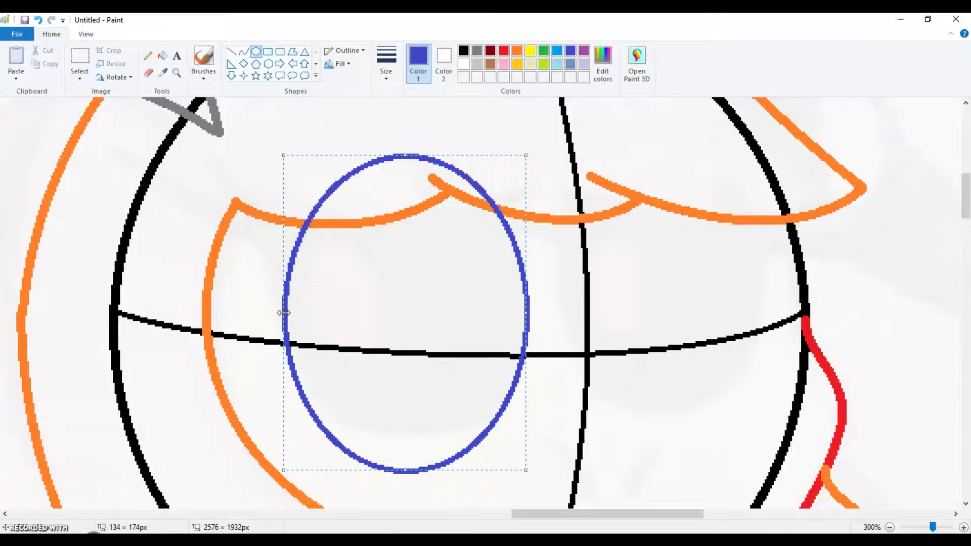
pyautogui.moveTo(526, 313); pyautogui.dragTo(539, 311)
pyautogui.moveTo(566, 177); pyautogui.dragTo(763, 453)
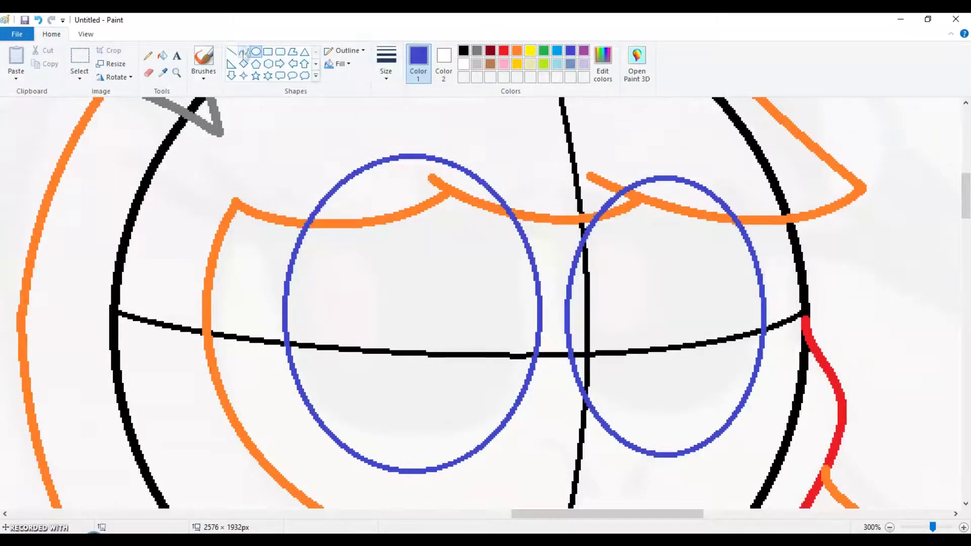
# Draw a turquoise upper eyelid curve across each eye ellipse, making the left one about 229 by 43 px.
pyautogui.moveTo(547, 202); pyautogui.dragTo(894, 209)
pyautogui.moveTo(592, 217); pyautogui.dragTo(596, 263)
pyautogui.moveTo(548, 205); pyautogui.dragTo(568, 205)
pyautogui.moveTo(164, 196); pyautogui.dragTo(527, 184)
pyautogui.moveTo(238, 238); pyautogui.dragTo(461, 223)
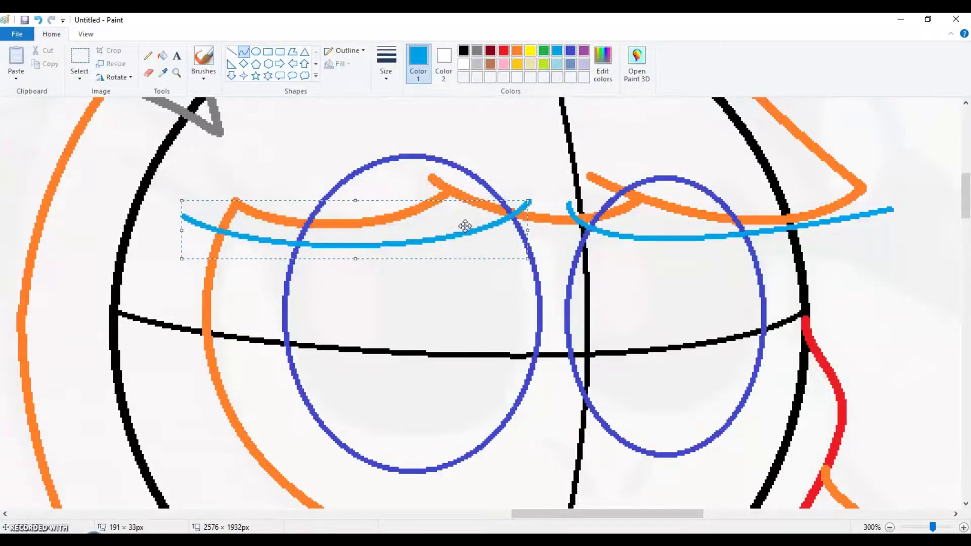
pyautogui.moveTo(151, 222); pyautogui.dragTo(111, 223)
pyautogui.moveTo(378, 223); pyautogui.dragTo(378, 238)
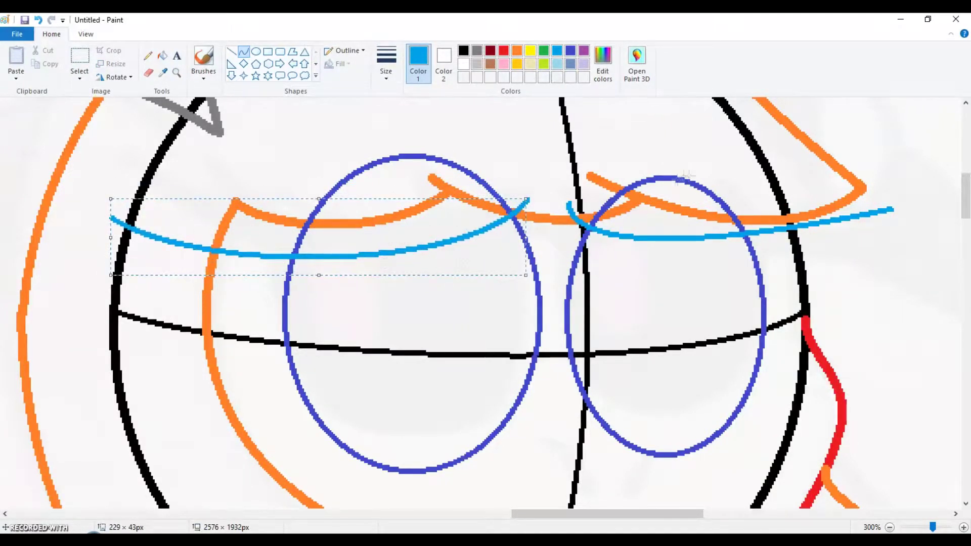
# Add curved turquoise lash strokes at the outer end of the right eyelid.
pyautogui.click(176, 72)
pyautogui.click(871, 317)
pyautogui.moveTo(511, 161)
pyautogui.mouseDown()
pyautogui.moveTo(326, 235)
pyautogui.moveTo(455, 192)
pyautogui.moveTo(423, 216)
pyautogui.moveTo(457, 161)
pyautogui.mouseUp()
pyautogui.moveTo(287, 191); pyautogui.dragTo(420, 135)
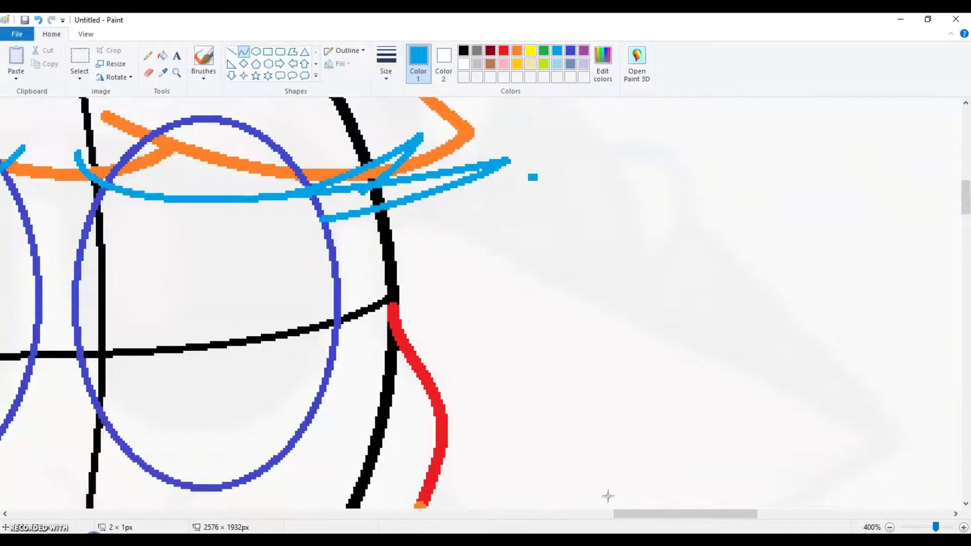
# Add curved turquoise lash strokes at the outer end of the left eyelid.
pyautogui.hscroll(-5, 532, 167)
pyautogui.moveTo(284, 175)
pyautogui.mouseDown()
pyautogui.moveTo(509, 242)
pyautogui.moveTo(520, 261)
pyautogui.mouseUp()
pyautogui.moveTo(300, 203); pyautogui.dragTo(447, 261)
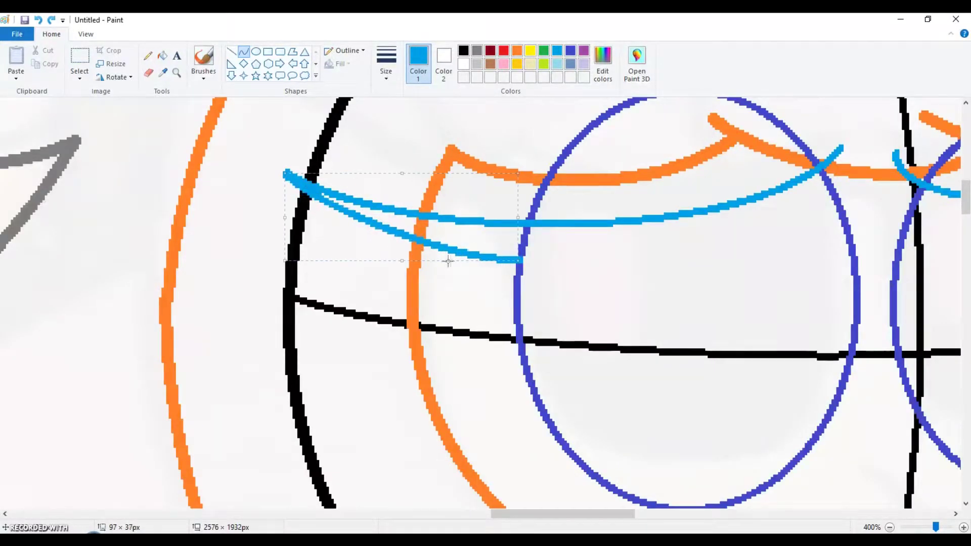
pyautogui.moveTo(510, 192); pyautogui.dragTo(453, 153)
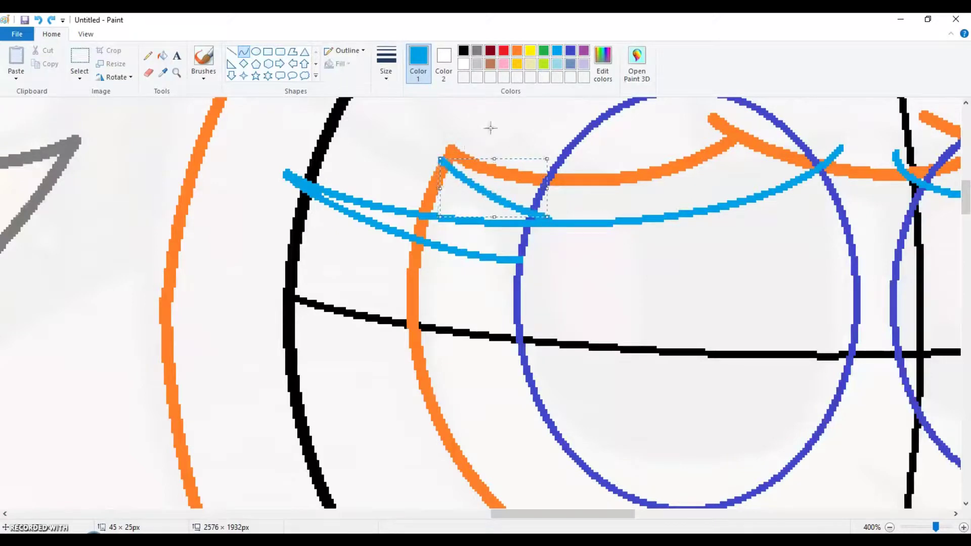
# Set up the ellipse shape with no outline and green as the secondary colour, and delete the trial ellipse in the left eye.
pyautogui.hscroll(5, 588, 253)
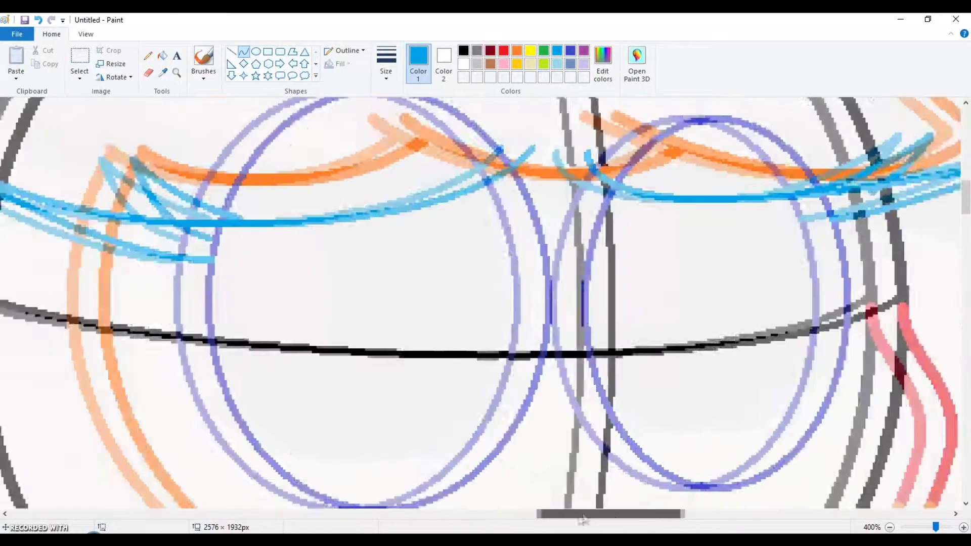
pyautogui.click(256, 51)
pyautogui.click(344, 50)
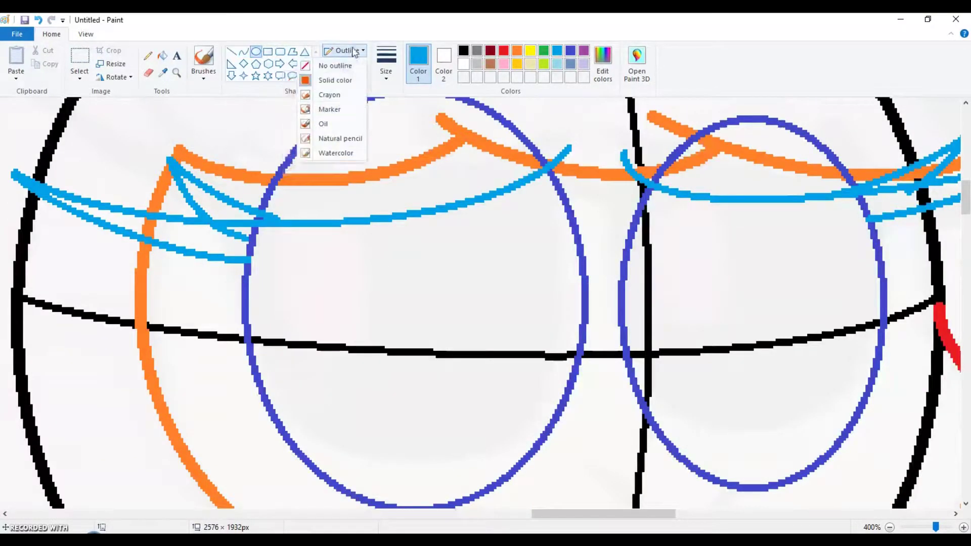
pyautogui.click(334, 66)
pyautogui.moveTo(293, 199); pyautogui.dragTo(374, 342)
pyautogui.click(464, 50)
pyautogui.click(443, 61)
pyautogui.click(543, 50)
pyautogui.moveTo(328, 282); pyautogui.dragTo(318, 291)
pyautogui.press('Delete')
# Draw a solid green ellipse about 44 by 78 px in the left eye and a smaller one in the right eye.
pyautogui.click(889, 527)
pyautogui.click(890, 527)
pyautogui.moveTo(557, 256); pyautogui.dragTo(609, 349)
pyautogui.moveTo(577, 288); pyautogui.dragTo(568, 290)
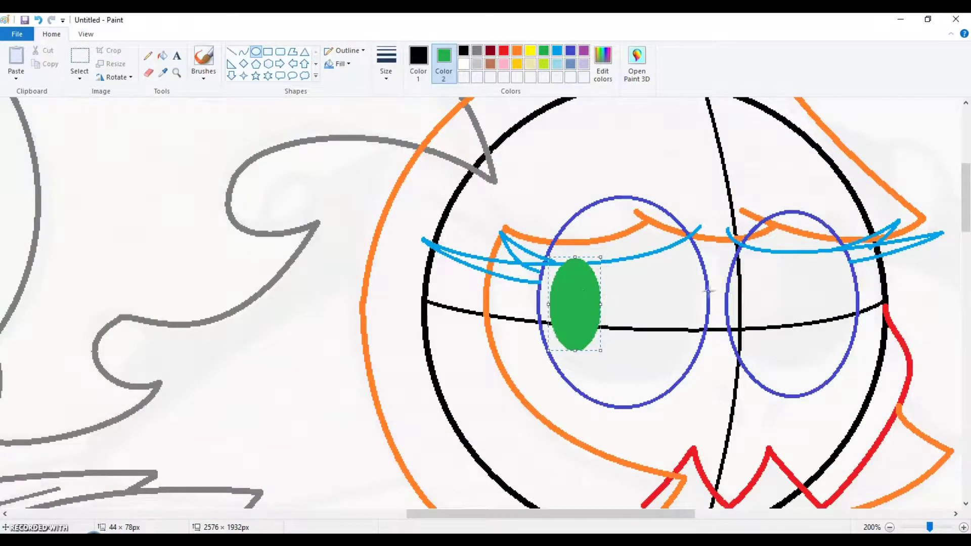
pyautogui.moveTo(738, 266); pyautogui.dragTo(779, 338)
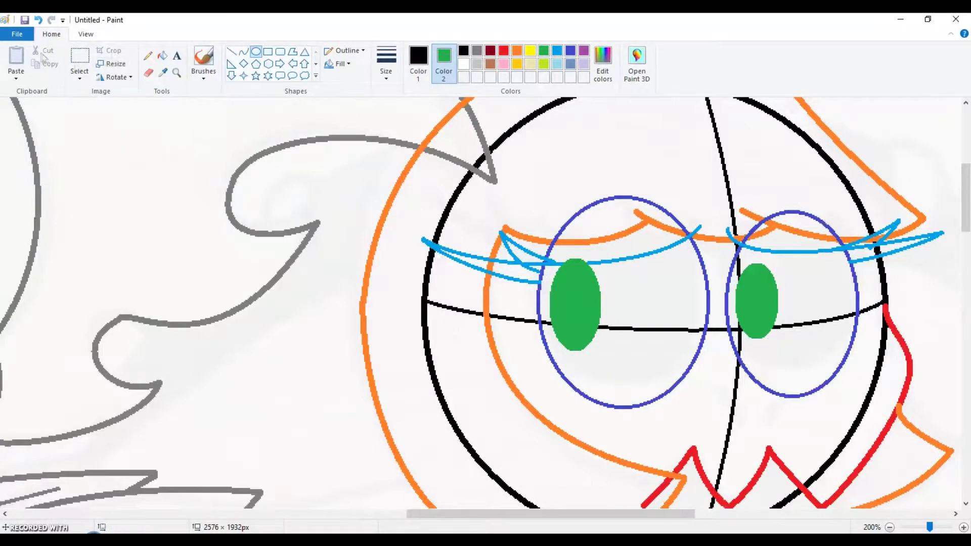
# Draw a black pencil line across the top of the left green ellipse along the eyelid, and fill the part below it light gray.
pyautogui.click(176, 72)
pyautogui.click(597, 283)
pyautogui.click(597, 283)
pyautogui.click(597, 284)
pyautogui.click(597, 283)
pyautogui.click(597, 283)
pyautogui.click(597, 283)
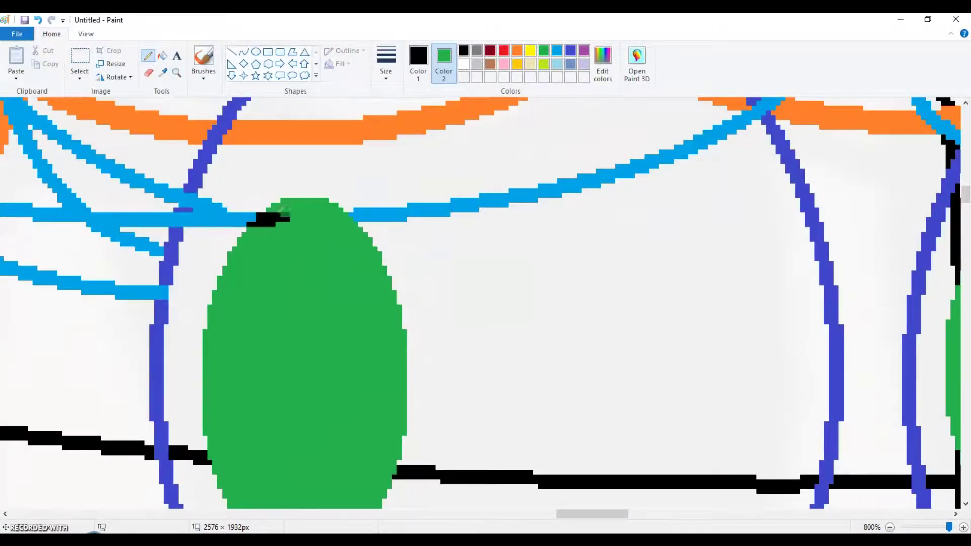
pyautogui.click(480, 65)
pyautogui.click(348, 50)
pyautogui.click(162, 55)
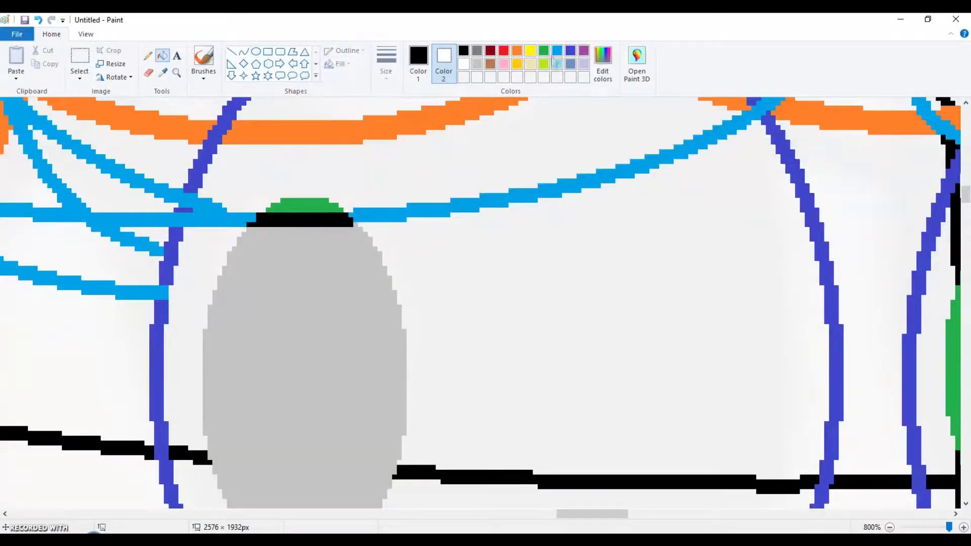
# Recolour the left pupil with a white cap, a turquoise eyelid line and a purple lower part.
pyautogui.click(419, 63)
pyautogui.click(556, 51)
pyautogui.click(319, 211)
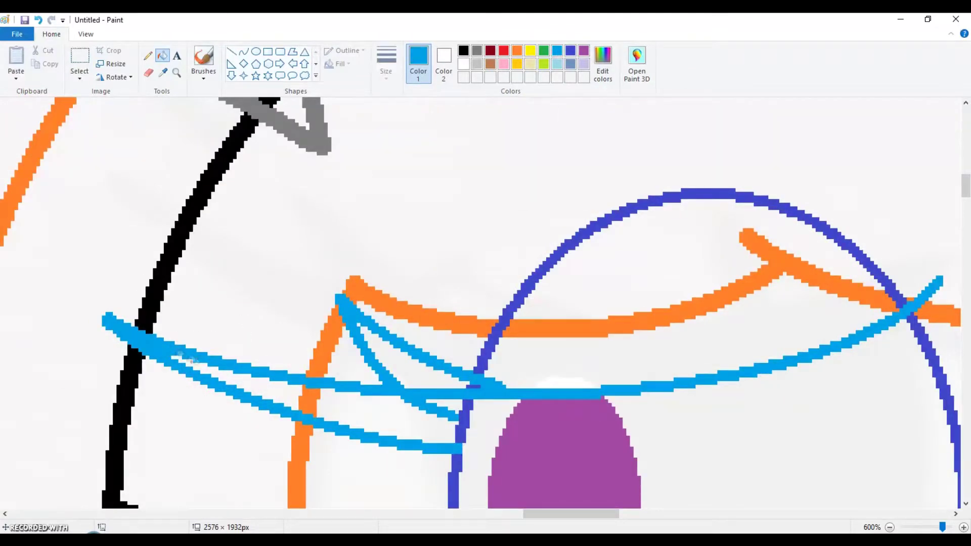
# Colour in the gap between the left eyelid and its lower lash stroke with a thicker pencil in turquoise and gold.
pyautogui.click(148, 55)
pyautogui.click(386, 63)
pyautogui.click(365, 147)
pyautogui.click(517, 63)
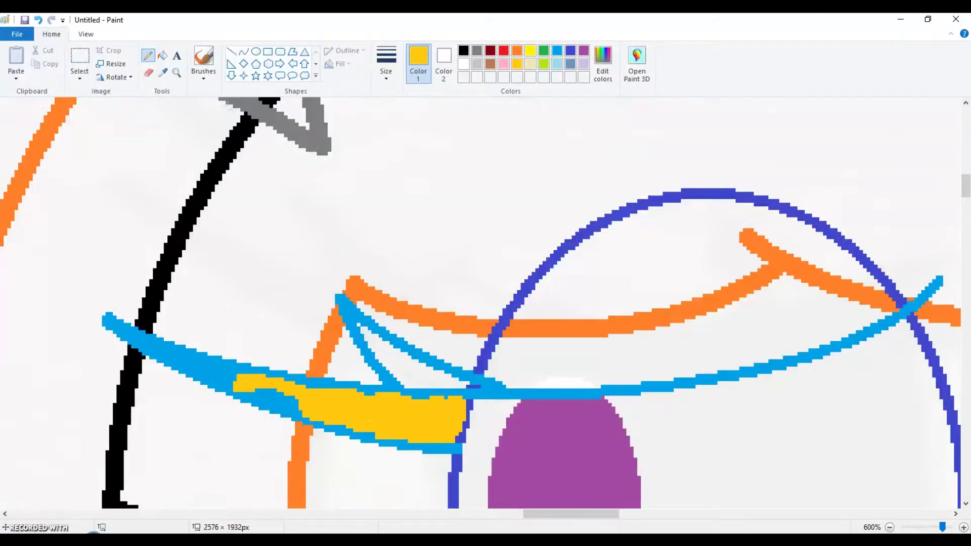
# Recolour the gold-filled lashes of both eyes turquoise so each lash becomes one solid turquoise shape.
pyautogui.click(557, 52)
pyautogui.click(417, 410)
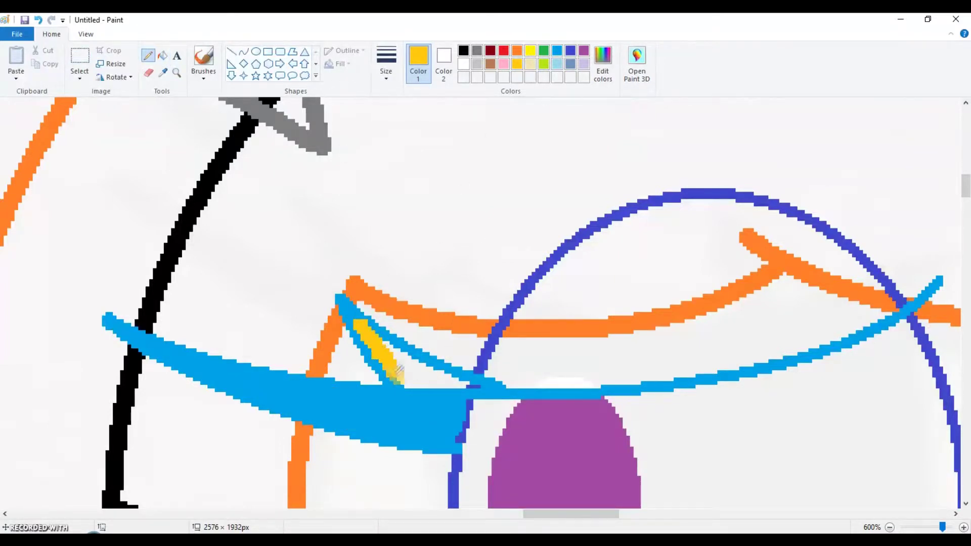
pyautogui.click(556, 53)
pyautogui.click(420, 364)
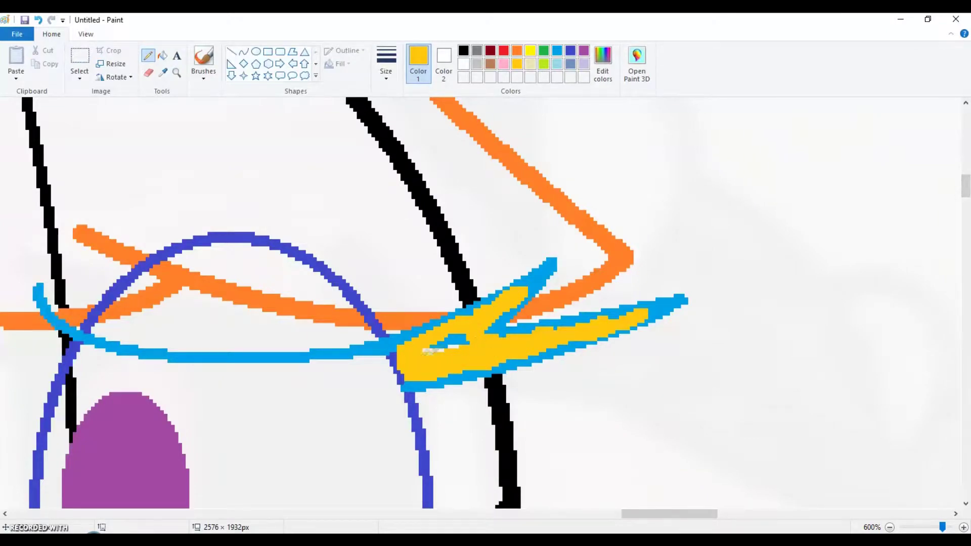
pyautogui.click(557, 53)
pyautogui.click(440, 354)
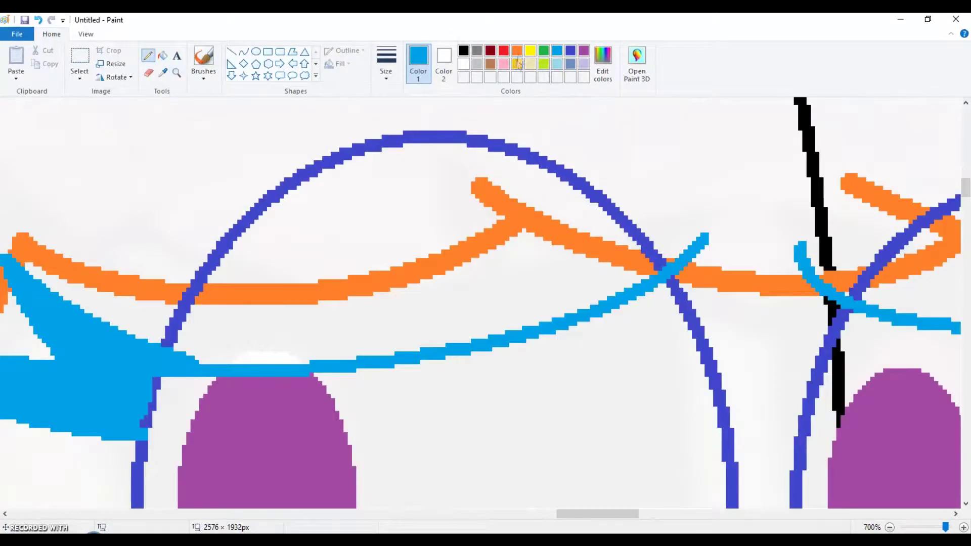
pyautogui.hotkey('ctrl', 'z')
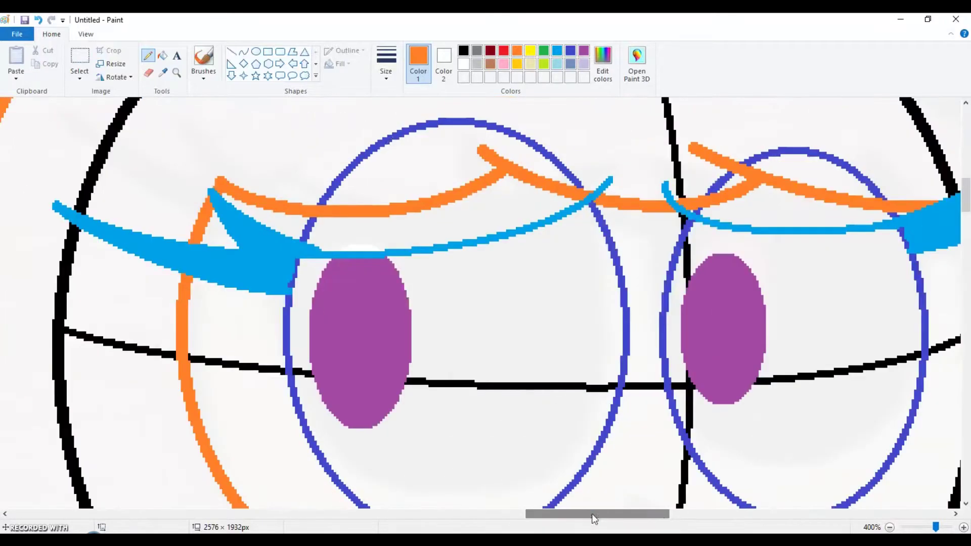
# Paint the parts of both eye outlines above the eyelids white, and recolour the eyelids and lashes indigo.
pyautogui.click(162, 58)
pyautogui.rightClick(330, 194)
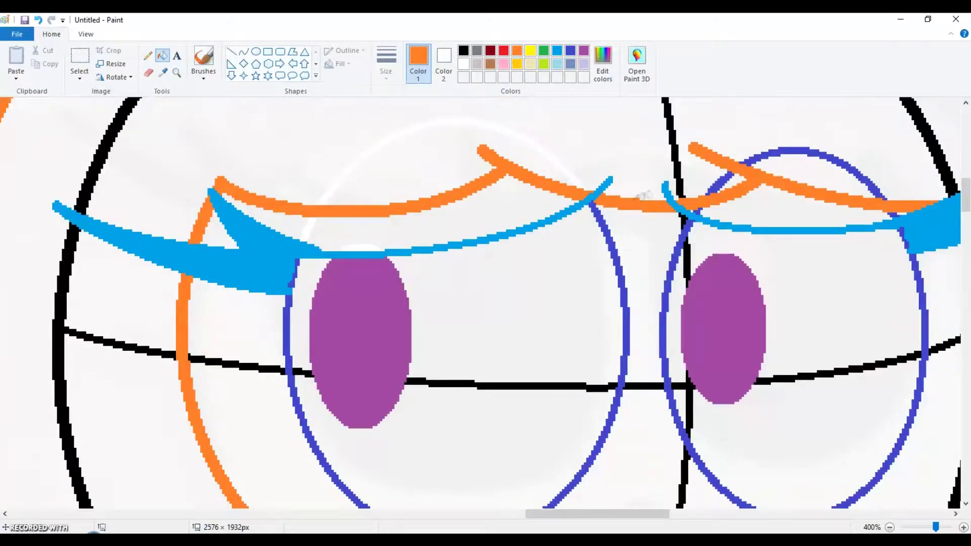
pyautogui.rightClick(829, 151)
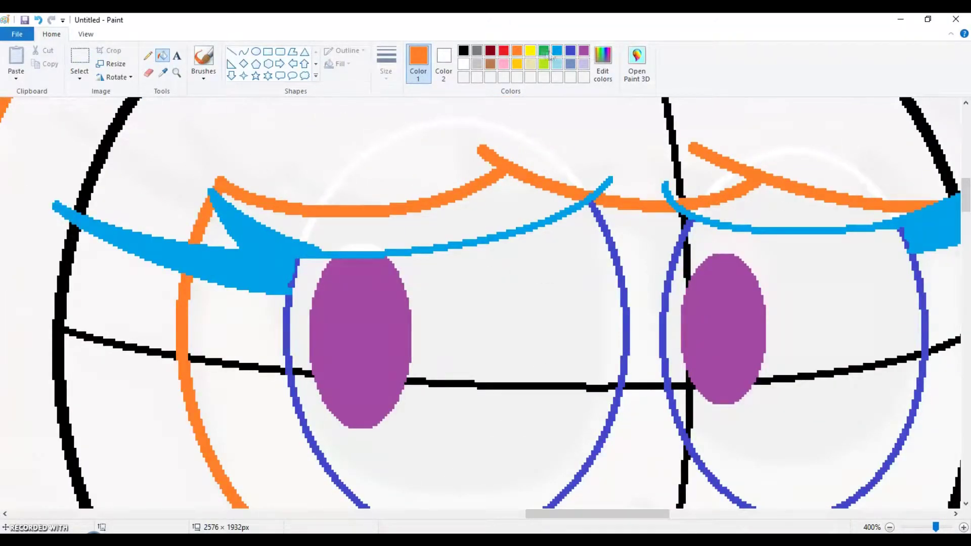
pyautogui.click(570, 50)
pyautogui.click(152, 248)
pyautogui.click(931, 233)
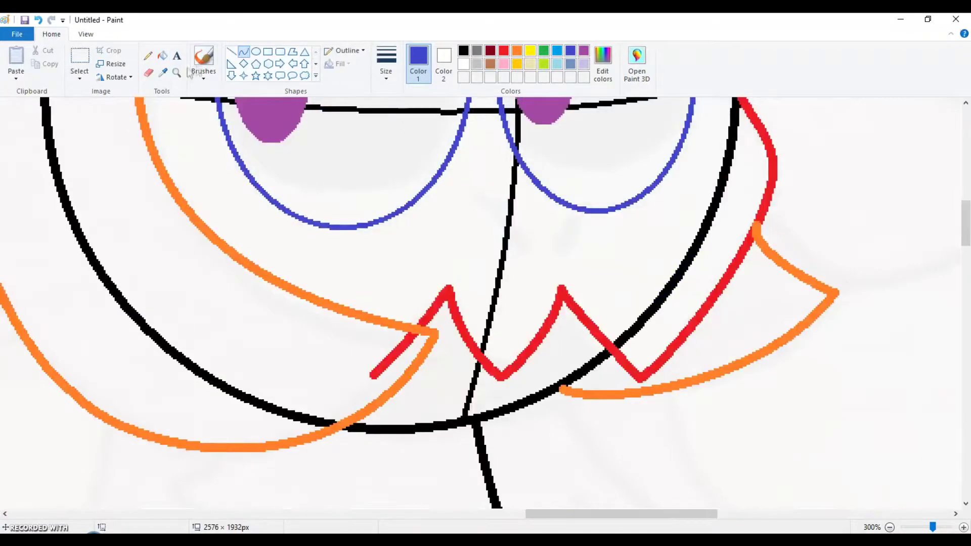
# Draw the nose as two short indigo strokes slanting towards the face's centre line, the left one about 21 by 19 px.
pyautogui.scroll(2, 321, 252)
pyautogui.moveTo(325, 173)
pyautogui.mouseDown()
pyautogui.moveTo(379, 217)
pyautogui.moveTo(402, 269)
pyautogui.mouseUp()
pyautogui.moveTo(358, 193)
pyautogui.mouseDown()
pyautogui.moveTo(406, 268)
pyautogui.moveTo(448, 283)
pyautogui.mouseUp()
pyautogui.hotkey('ctrl', 'z')
pyautogui.moveTo(340, 207); pyautogui.dragTo(388, 228)
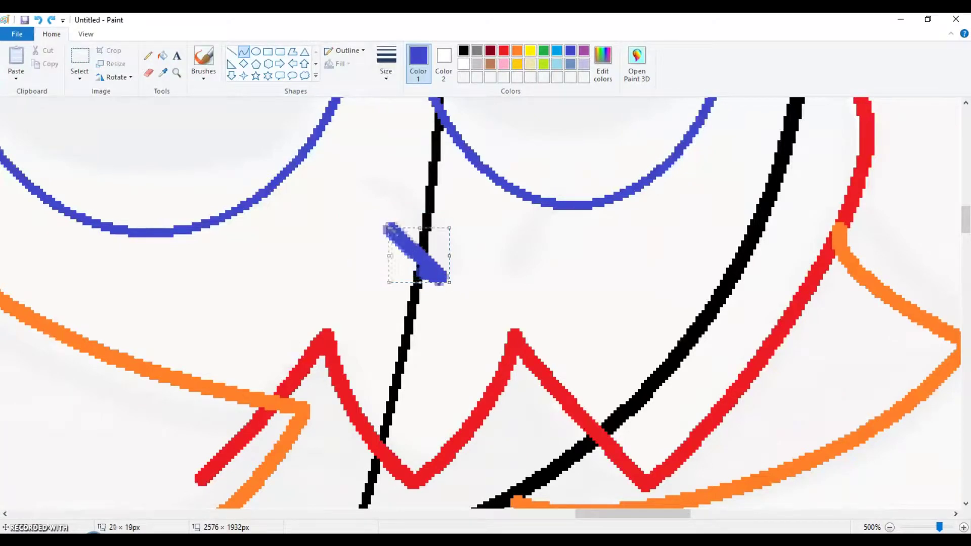
pyautogui.moveTo(420, 261); pyautogui.dragTo(380, 243)
pyautogui.moveTo(477, 215); pyautogui.dragTo(430, 268)
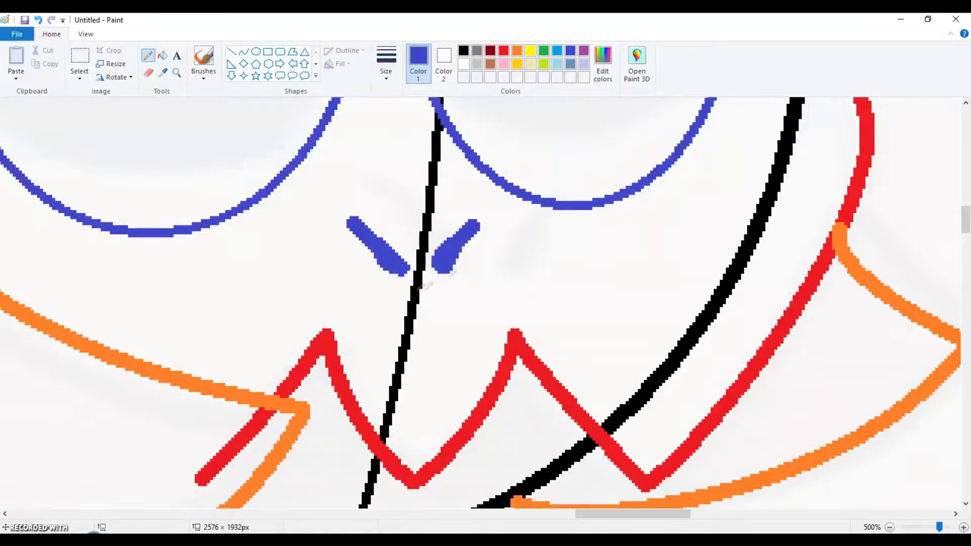
# Draw an indigo curve for the lower edge of the left ear, running outward from the orange hair outline to the ear tip.
pyautogui.scroll(-4, 431, 232)
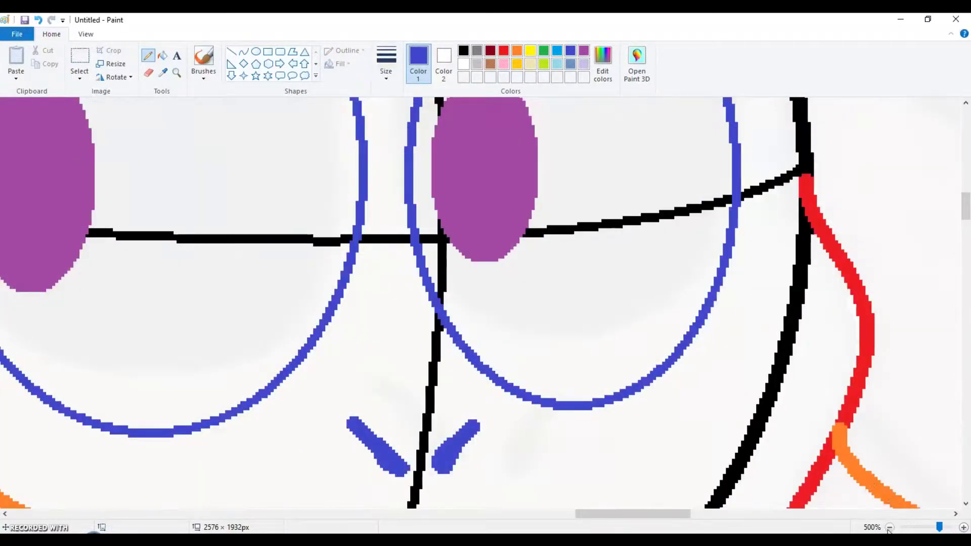
pyautogui.click(176, 73)
pyautogui.click(160, 232)
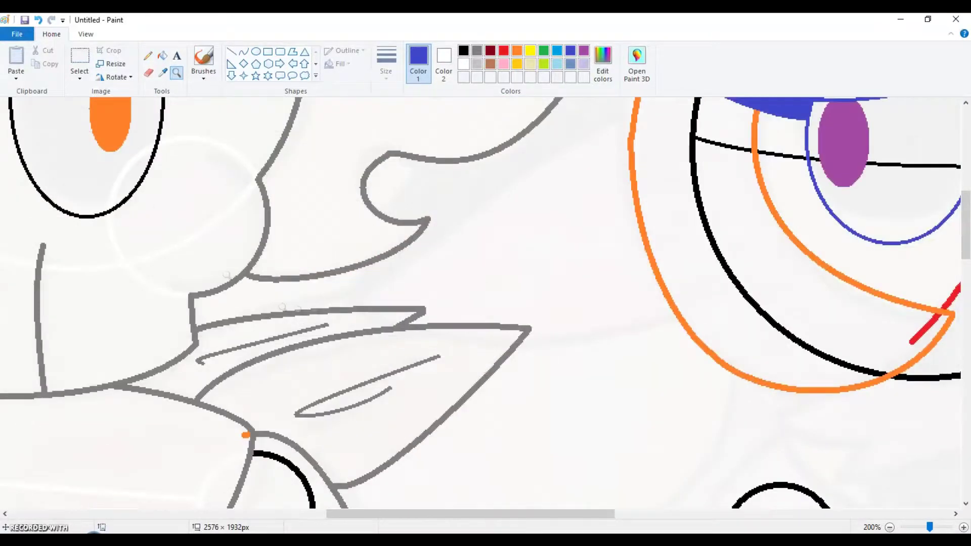
pyautogui.click(386, 223)
pyautogui.moveTo(293, 200)
pyautogui.mouseDown()
pyautogui.moveTo(564, 192)
pyautogui.moveTo(809, 169)
pyautogui.mouseUp()
pyautogui.moveTo(445, 202); pyautogui.dragTo(445, 235)
pyautogui.scroll(2, 356, 181)
# Draw the left ear's upper edge as an arched indigo curve about 291 by 281 px, from the tip to the hair outline.
pyautogui.moveTo(349, 268); pyautogui.dragTo(397, 227)
pyautogui.scroll(-2, 289, 403)
pyautogui.moveTo(354, 253); pyautogui.dragTo(318, 236)
pyautogui.scroll(5, 318, 236)
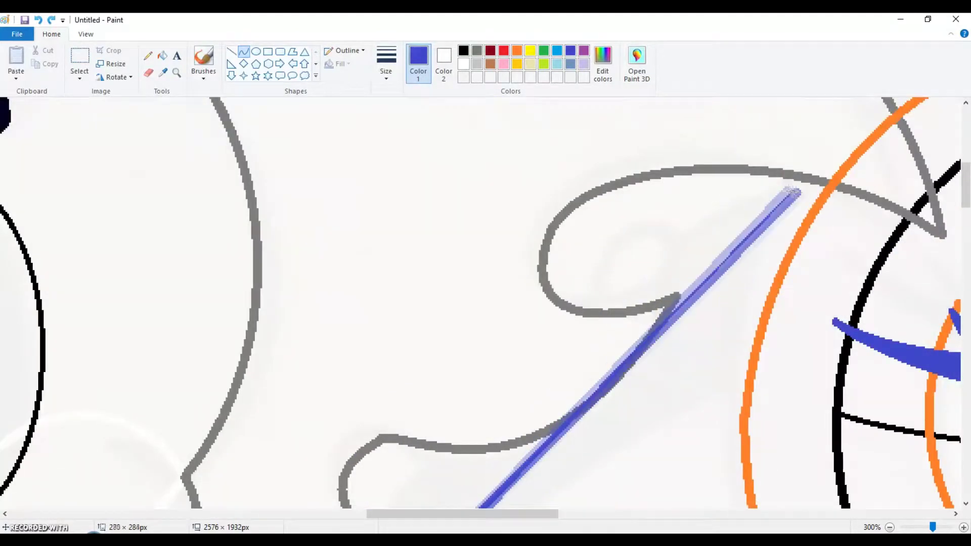
pyautogui.scroll(-3, 354, 278)
pyautogui.moveTo(354, 278); pyautogui.dragTo(401, 271)
pyautogui.scroll(2, 668, 124)
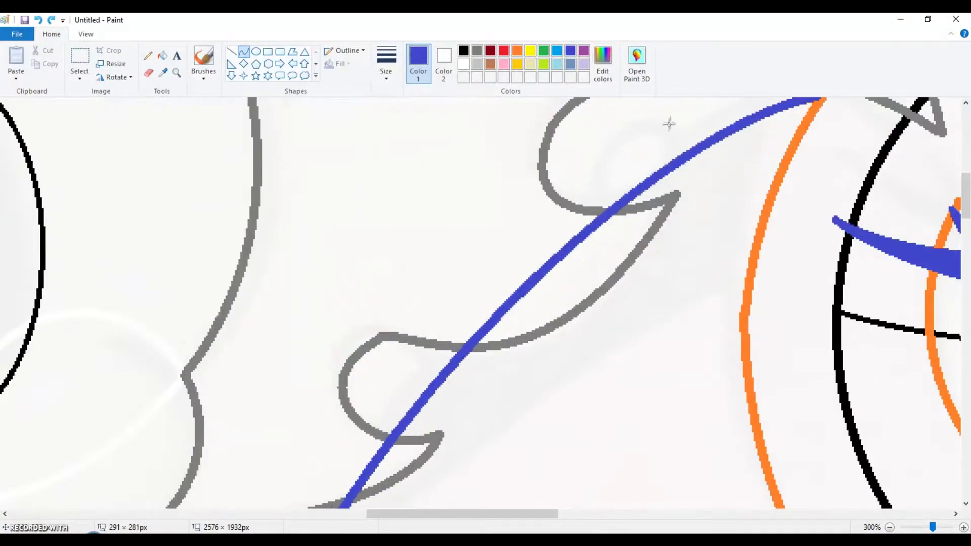
pyautogui.scroll(-8, 670, 121)
pyautogui.scroll(4, 656, 154)
pyautogui.scroll(3, 656, 153)
pyautogui.scroll(-3, 656, 154)
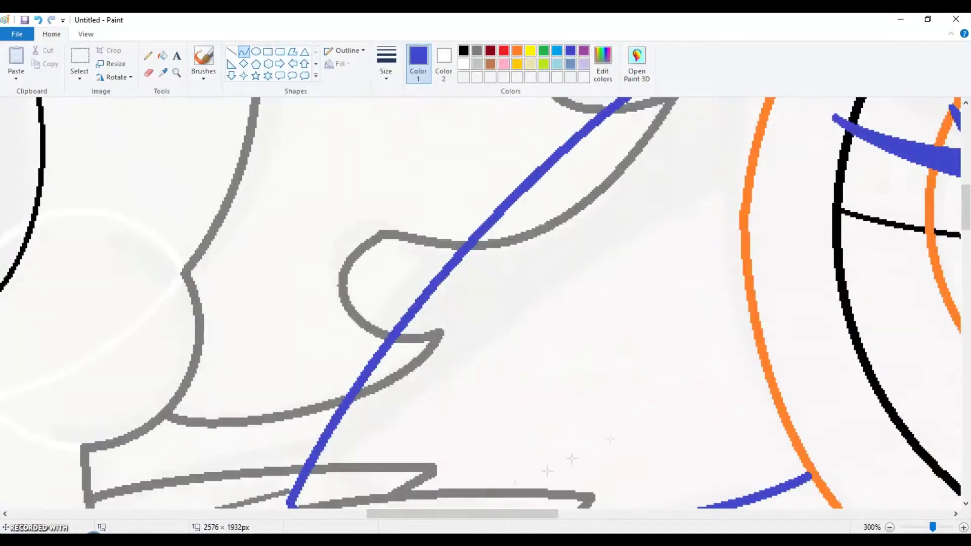
# Draw an indigo inner fold line about 250 by 183 px from the left ear's tip to the orange hair outline.
pyautogui.moveTo(276, 405); pyautogui.dragTo(688, 127)
pyautogui.scroll(2, 687, 127)
pyautogui.moveTo(520, 386); pyautogui.dragTo(487, 293)
pyautogui.scroll(-2, 550, 296)
pyautogui.moveTo(550, 296); pyautogui.dragTo(339, 261)
pyautogui.scroll(2, 340, 261)
pyautogui.scroll(-2, 505, 203)
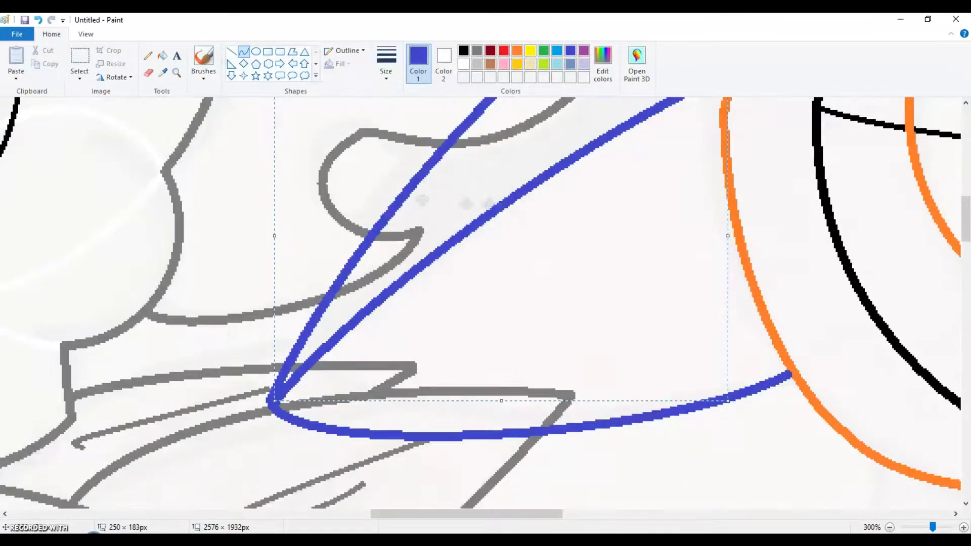
# Draw two green teardrop shapes across the left ear's upper edge, a larger one near the head and a smaller one nearer the tip.
pyautogui.scroll(3, 504, 350)
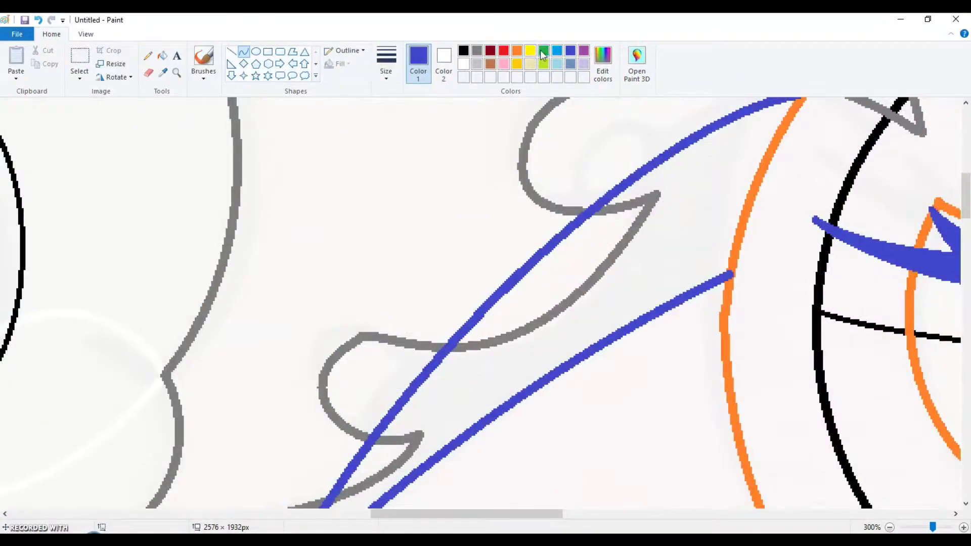
pyautogui.moveTo(704, 174); pyautogui.dragTo(595, 265)
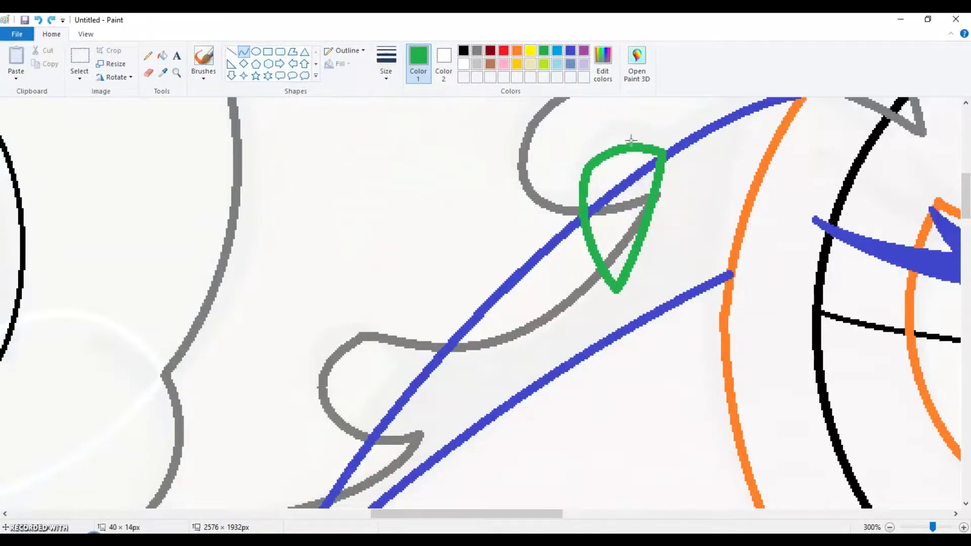
pyautogui.scroll(-3, 494, 271)
pyautogui.scroll(2, 495, 271)
pyautogui.moveTo(446, 257); pyautogui.dragTo(446, 299)
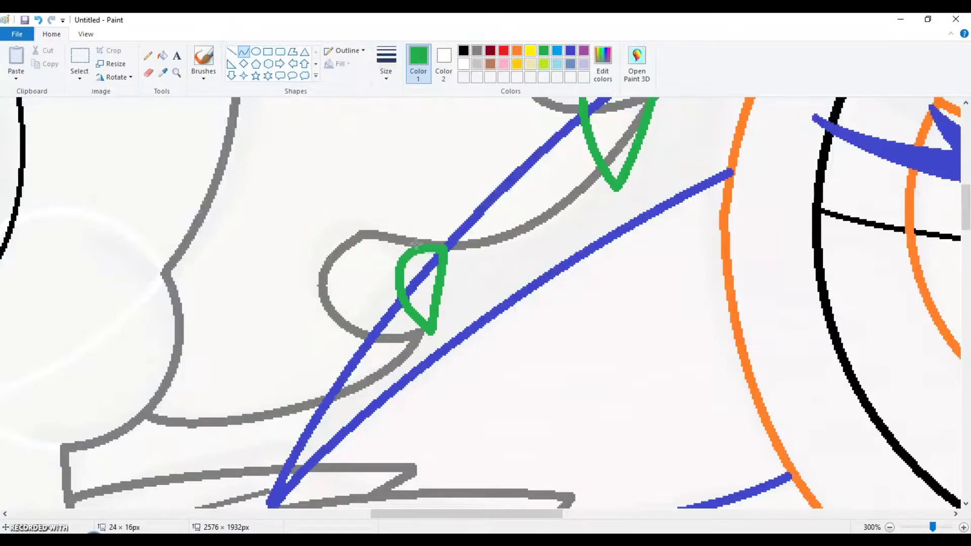
# Draw the right ear's outline with indigo curves for its lower and upper edges, meeting in a point away from the head.
pyautogui.scroll(-2, 531, 245)
pyautogui.moveTo(447, 514); pyautogui.dragTo(679, 515)
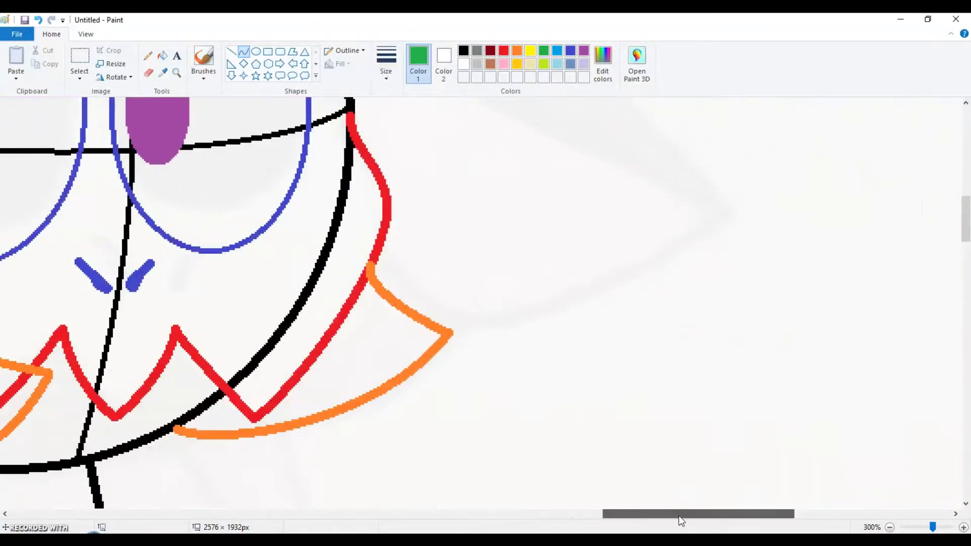
pyautogui.moveTo(389, 296); pyautogui.dragTo(731, 215)
pyautogui.moveTo(505, 283); pyautogui.dragTo(718, 276)
pyautogui.scroll(6, 761, 213)
pyautogui.moveTo(717, 508); pyautogui.dragTo(248, 140)
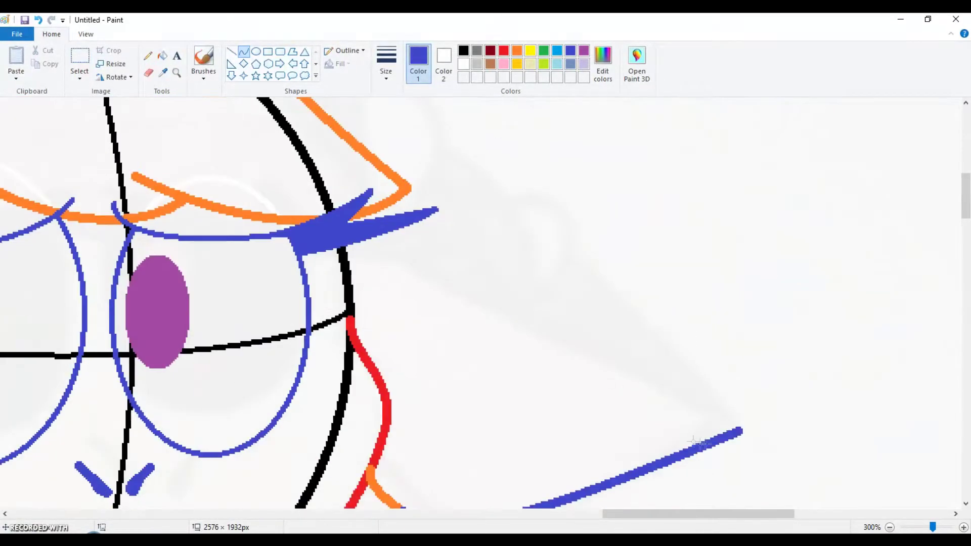
pyautogui.moveTo(667, 344); pyautogui.dragTo(759, 299)
# Draw a green loop at the base of the right ear, crossing its upper edge and curling back to the orange hair tip.
pyautogui.scroll(-5, 763, 297)
pyautogui.scroll(5, 755, 278)
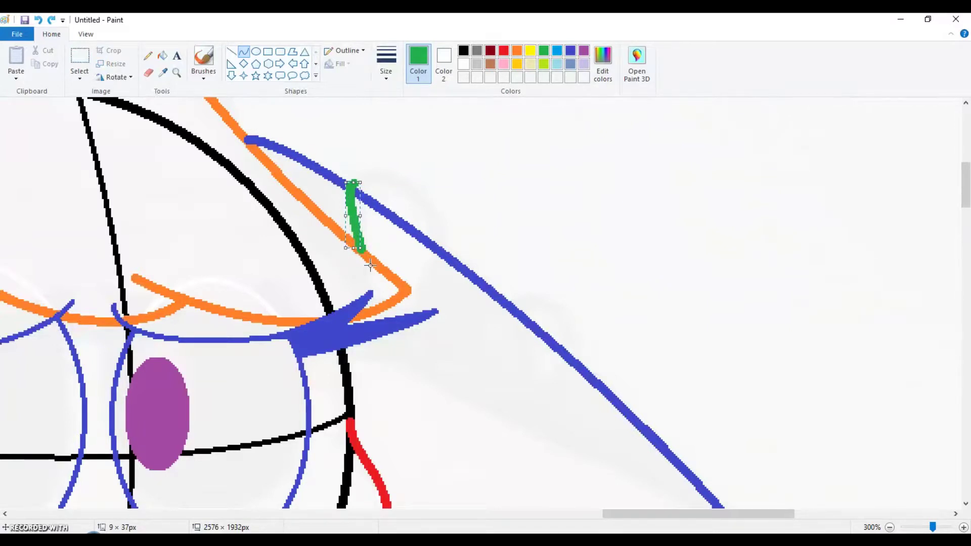
pyautogui.moveTo(435, 242); pyautogui.dragTo(398, 156)
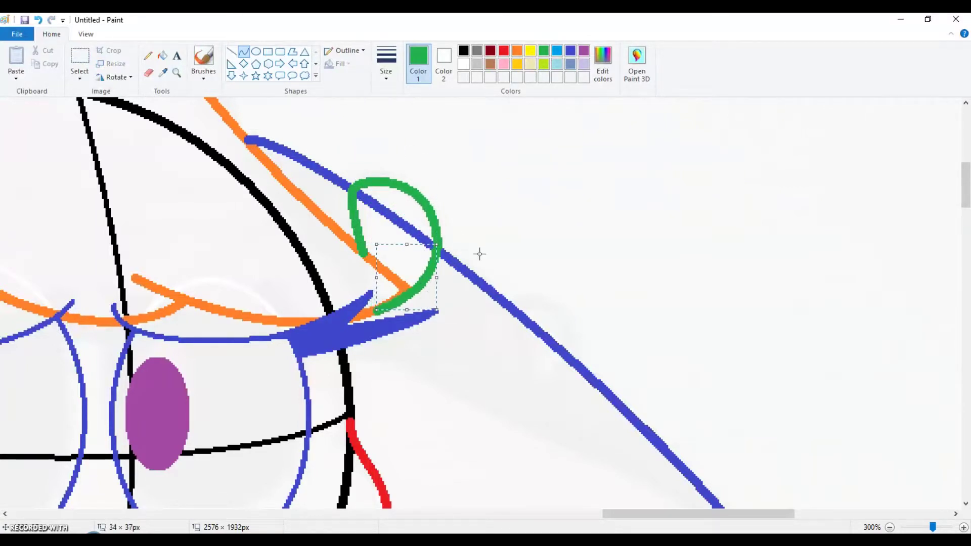
# Draw a green inner fold line from the right lashes to the ear tip and a gold teardrop across the ear's upper edge.
pyautogui.scroll(-3, 480, 254)
pyautogui.moveTo(347, 238)
pyautogui.mouseDown()
pyautogui.moveTo(568, 330)
pyautogui.moveTo(737, 429)
pyautogui.mouseUp()
pyautogui.moveTo(441, 260)
pyautogui.mouseDown()
pyautogui.moveTo(505, 293)
pyautogui.moveTo(448, 266)
pyautogui.mouseUp()
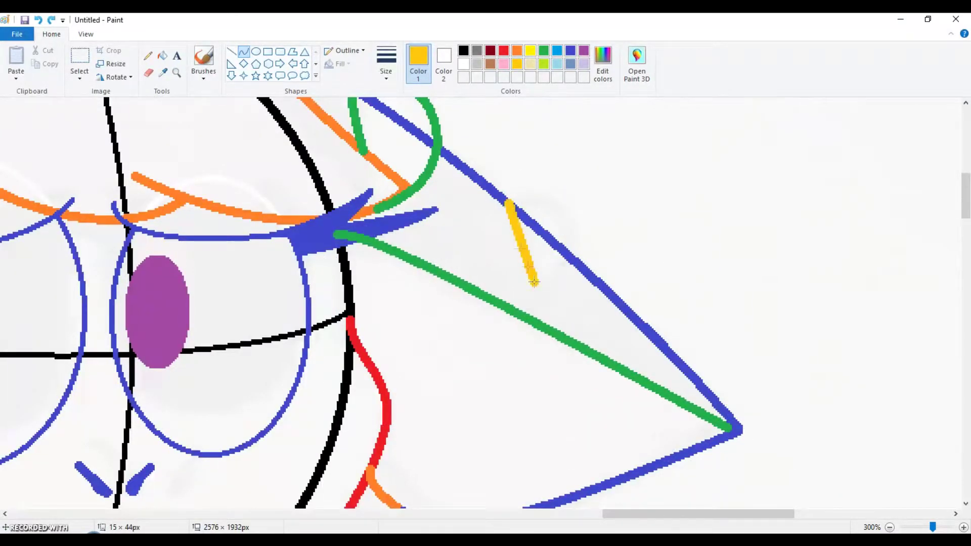
pyautogui.moveTo(516, 206)
pyautogui.mouseDown()
pyautogui.moveTo(547, 272)
pyautogui.moveTo(601, 200)
pyautogui.mouseUp()
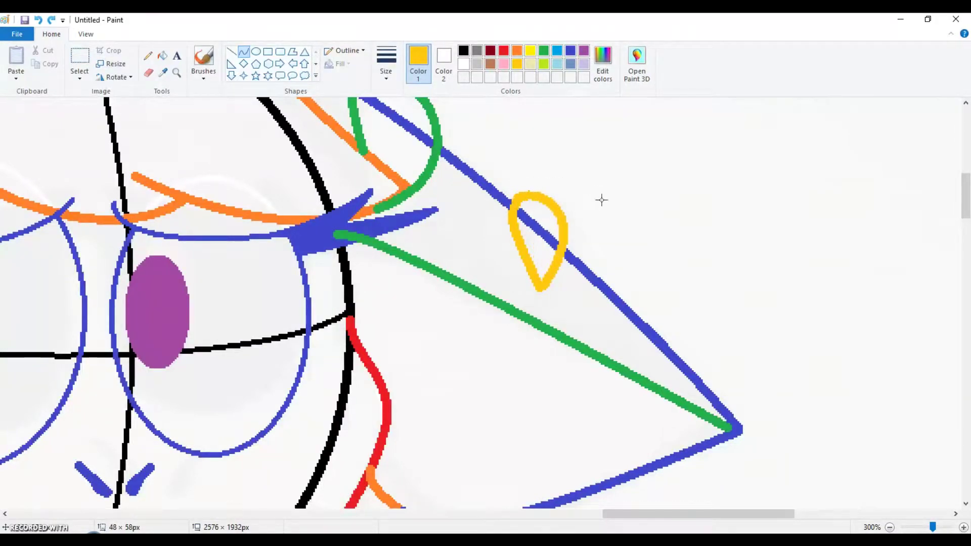
# Start the chest fur below the chin with an orange curve about 91 by 26 px and a short stroke rising from its outer end.
pyautogui.scroll(3, 696, 223)
pyautogui.hscroll(-8, 635, 243)
pyautogui.scroll(-10, 424, 259)
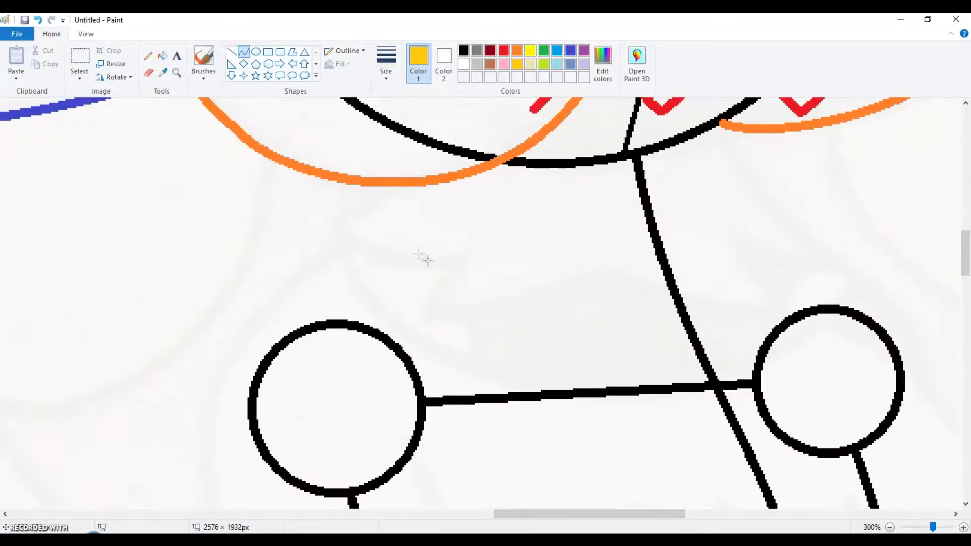
pyautogui.moveTo(443, 309); pyautogui.dragTo(612, 266)
pyautogui.moveTo(461, 292); pyautogui.dragTo(535, 299)
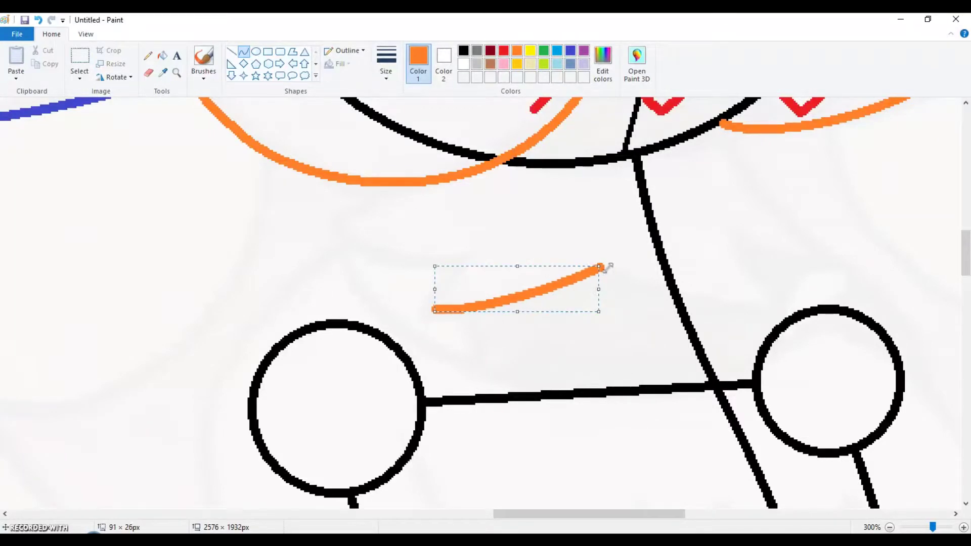
pyautogui.click(429, 302)
pyautogui.moveTo(480, 254); pyautogui.dragTo(437, 254)
pyautogui.hotkey('ctrl', 'z')
pyautogui.moveTo(321, 223)
pyautogui.mouseDown()
pyautogui.moveTo(416, 261)
pyautogui.moveTo(355, 252)
pyautogui.mouseUp()
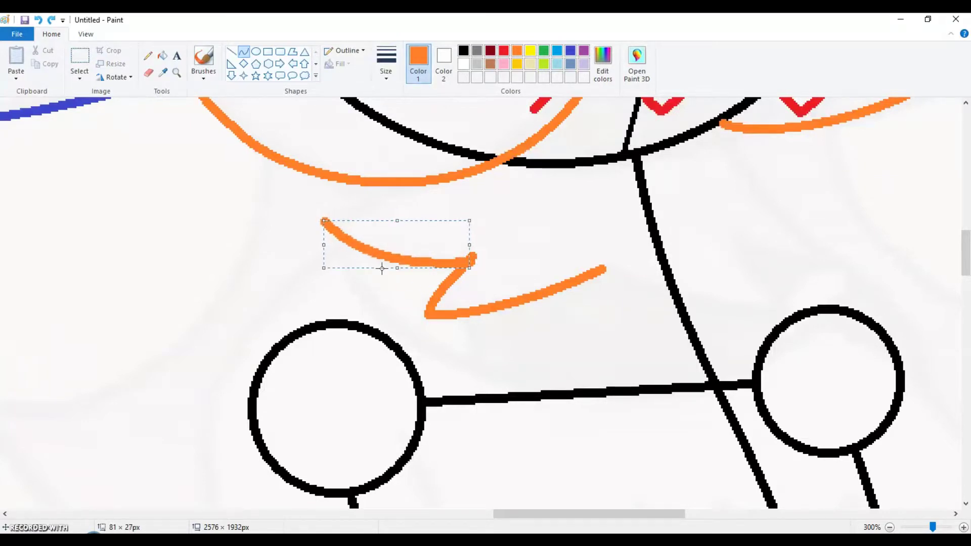
pyautogui.moveTo(317, 220); pyautogui.dragTo(382, 185)
pyautogui.hotkey('ctrl', 'z')
pyautogui.hotkey('ctrl', 'z')
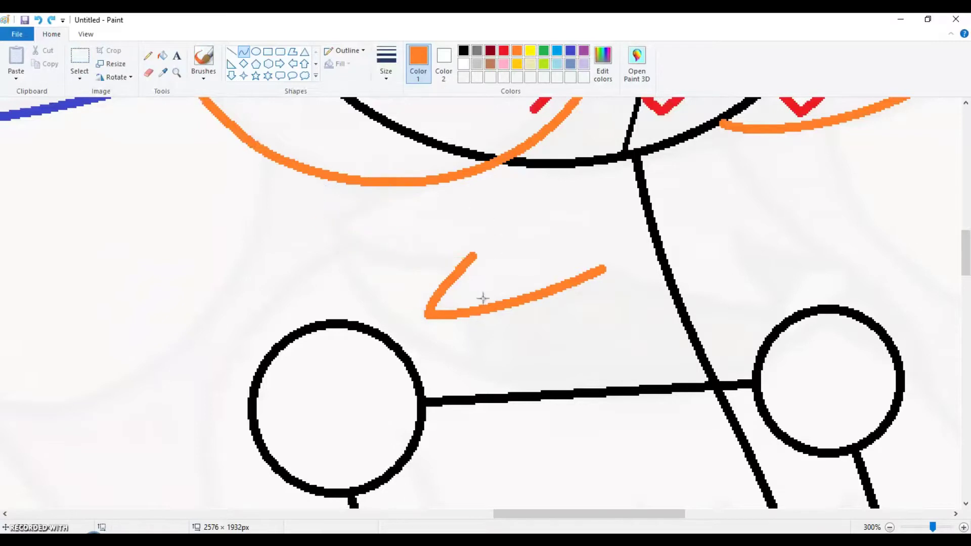
# Draw the remaining orange chest fur spikes on both sides, joining them to the orange hair curves under the chin.
pyautogui.moveTo(429, 272); pyautogui.dragTo(335, 254)
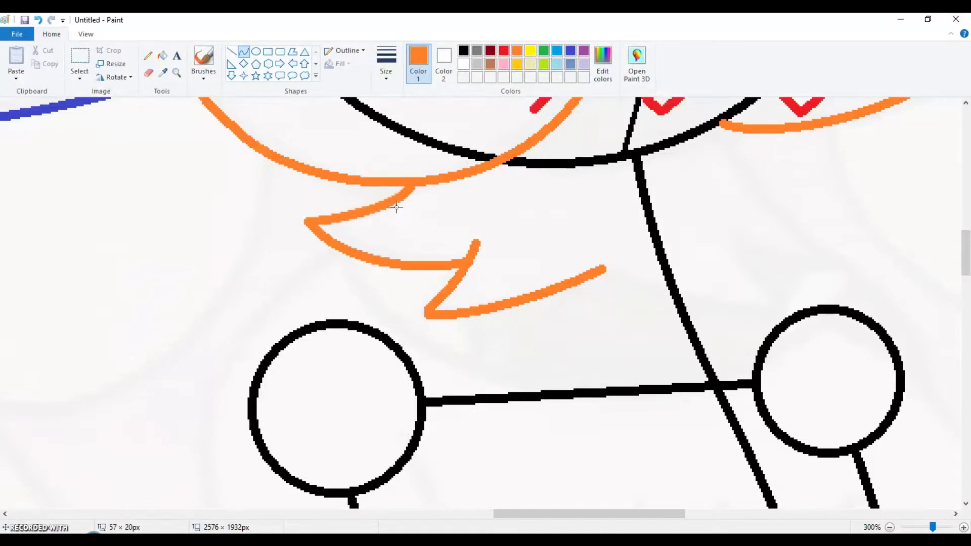
pyautogui.moveTo(589, 513); pyautogui.dragTo(624, 513)
pyautogui.moveTo(442, 268); pyautogui.dragTo(561, 302)
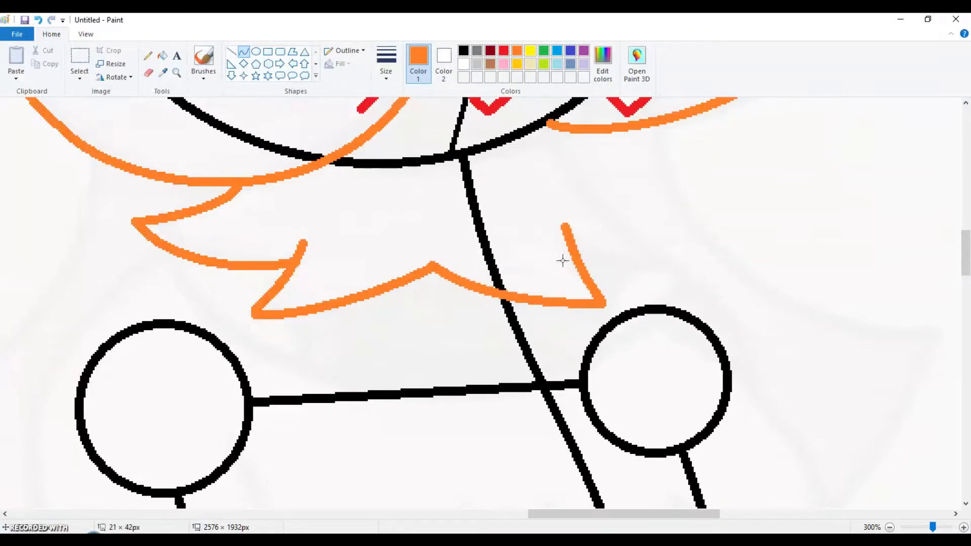
pyautogui.moveTo(644, 263); pyautogui.dragTo(516, 86)
pyautogui.moveTo(614, 188); pyautogui.dragTo(556, 195)
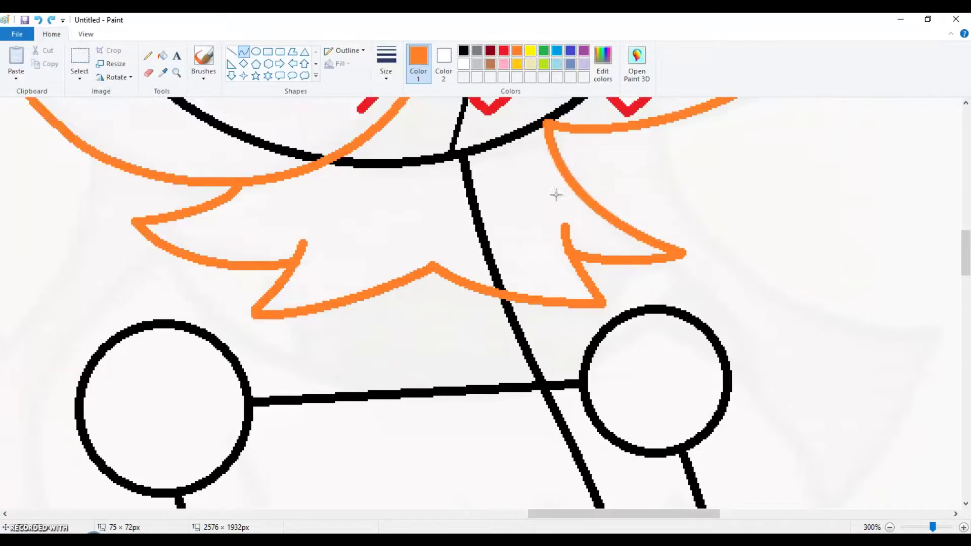
# Draw an orange curve from the left end of the chest fur down around the outside of the left shoulder circle.
pyautogui.scroll(-2, 496, 324)
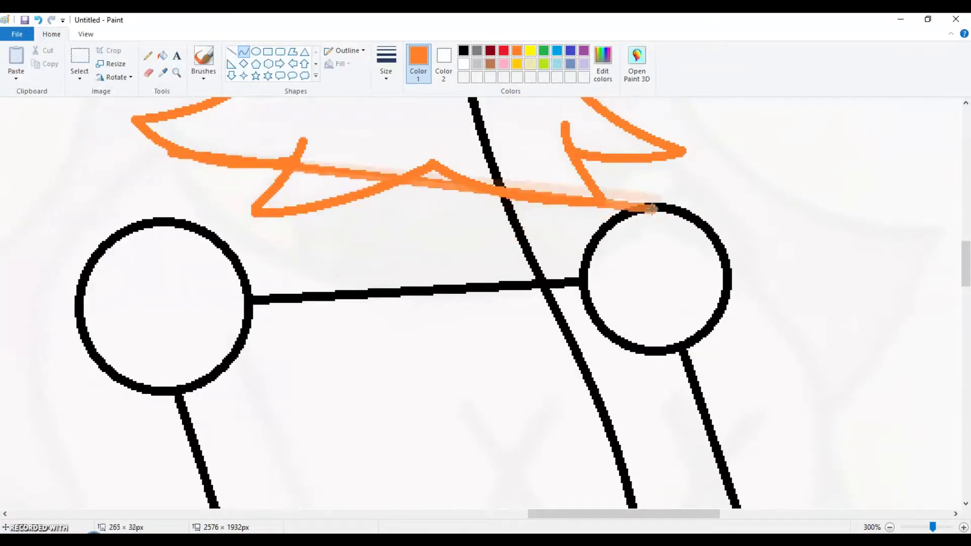
pyautogui.hscroll(-5, 158, 339)
pyautogui.moveTo(443, 144); pyautogui.dragTo(357, 493)
pyautogui.moveTo(354, 210); pyautogui.dragTo(308, 323)
pyautogui.scroll(-5, 355, 280)
pyautogui.scroll(-2, 607, 233)
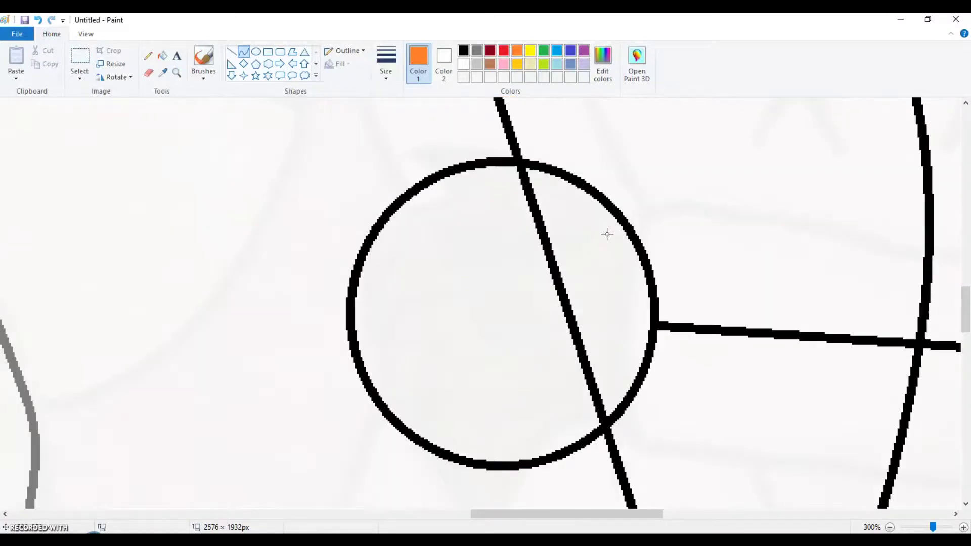
# Extend the orange left contour down through the large left circle to the gap between the lower body circles.
pyautogui.scroll(-1, 607, 232)
pyautogui.scroll(2, 339, 207)
pyautogui.moveTo(207, 109)
pyautogui.mouseDown()
pyautogui.moveTo(265, 239)
pyautogui.moveTo(434, 369)
pyautogui.mouseUp()
pyautogui.scroll(-7, 265, 239)
pyautogui.scroll(5, 434, 368)
pyautogui.moveTo(377, 471); pyautogui.dragTo(368, 473)
pyautogui.scroll(-4, 368, 473)
pyautogui.moveTo(423, 485)
pyautogui.mouseDown()
pyautogui.moveTo(445, 484)
pyautogui.moveTo(439, 476)
pyautogui.mouseUp()
pyautogui.scroll(-2, 439, 477)
# Extend the orange contour from the gap across the right lower body circle and up to the left shoulder circle.
pyautogui.moveTo(446, 379)
pyautogui.mouseDown()
pyautogui.moveTo(490, 366)
pyautogui.moveTo(619, 289)
pyautogui.mouseUp()
pyautogui.moveTo(552, 329); pyautogui.dragTo(582, 351)
pyautogui.click(582, 351)
pyautogui.scroll(2, 593, 247)
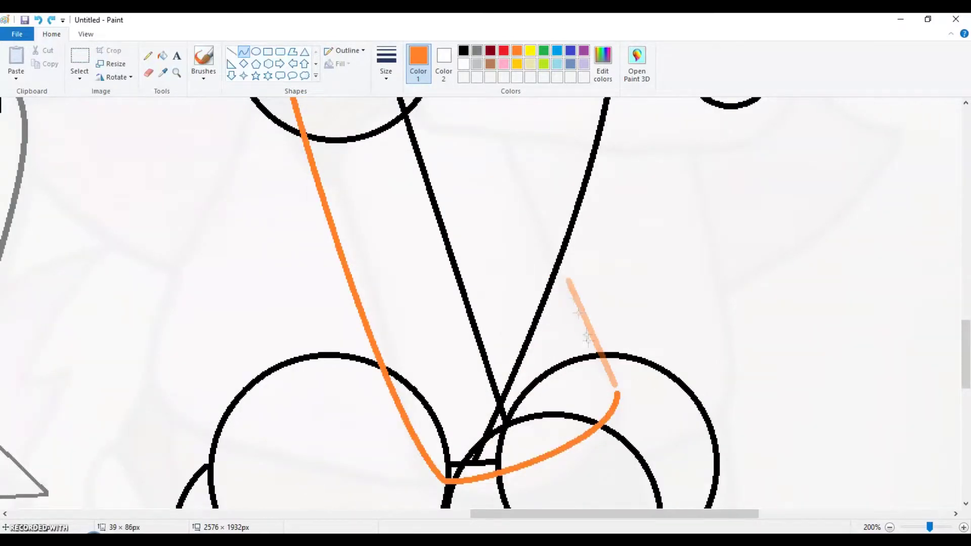
pyautogui.moveTo(555, 279); pyautogui.dragTo(487, 99)
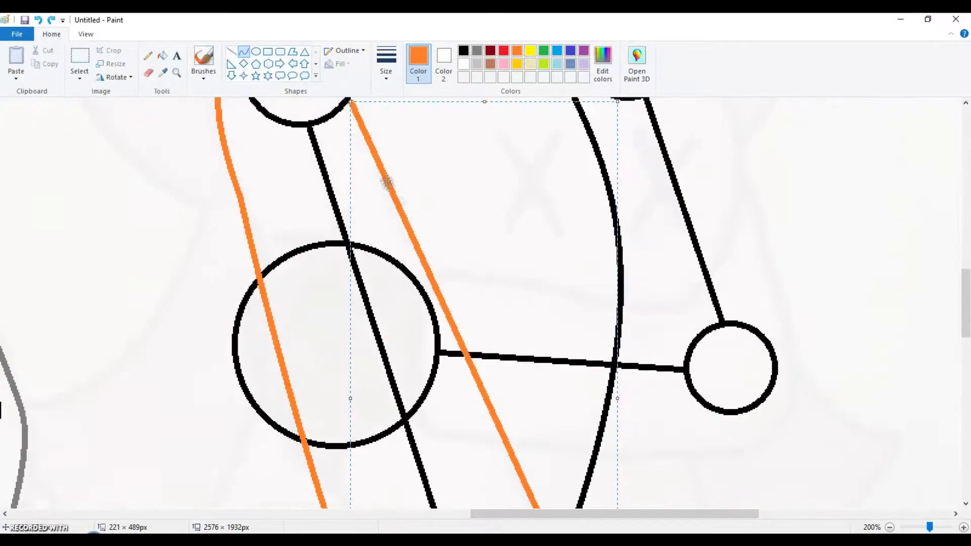
pyautogui.scroll(6, 384, 199)
pyautogui.click(743, 218)
# Draw an orange curve from below the chest fur down around the outside of the right shoulder and elbow circles.
pyautogui.scroll(2, 742, 217)
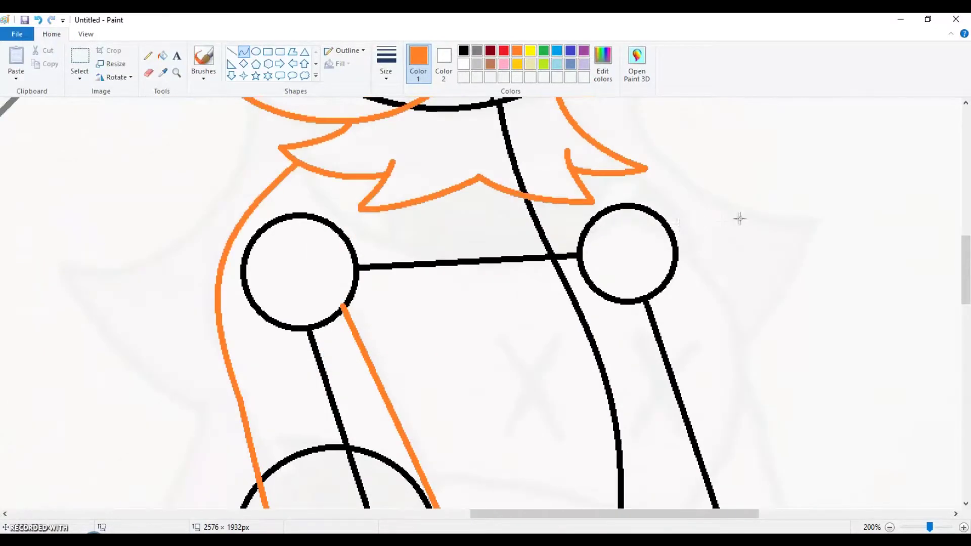
pyautogui.moveTo(685, 276); pyautogui.dragTo(796, 540)
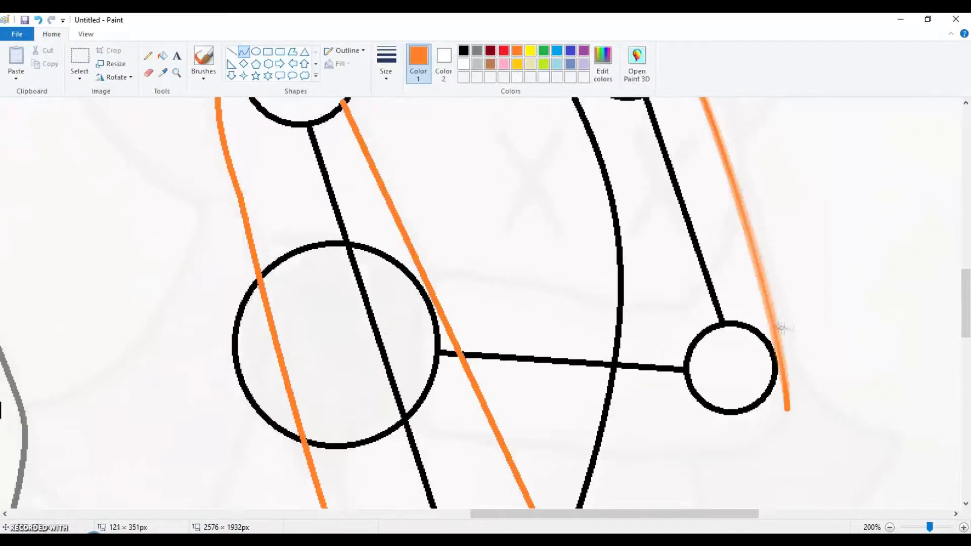
pyautogui.click(678, 212)
pyautogui.scroll(-4, 855, 353)
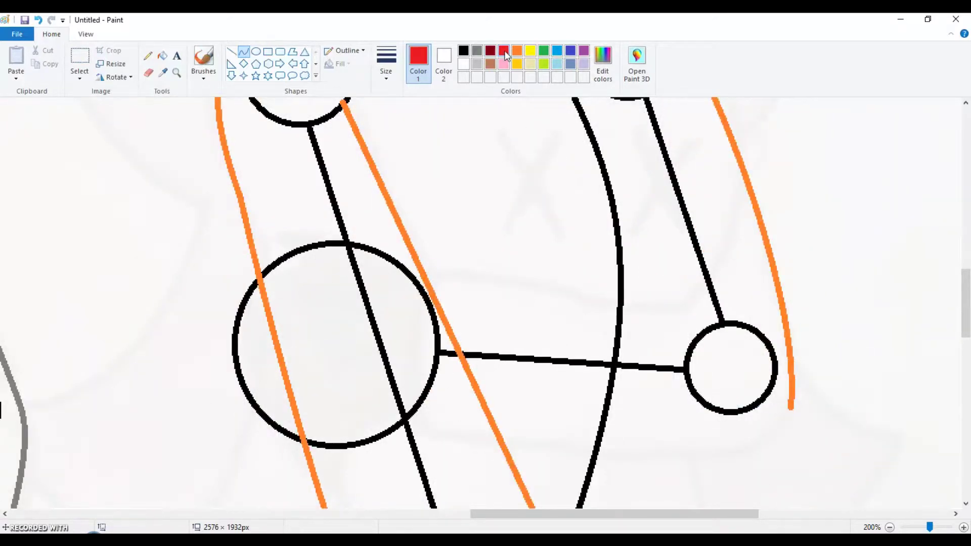
# Outline the folded forearm in red: a lower curve about 306 px wide, a curved cuff inside the hand circle, and the upper edge.
pyautogui.scroll(-2, 791, 304)
pyautogui.moveTo(790, 305); pyautogui.dragTo(419, 325)
pyautogui.moveTo(658, 321)
pyautogui.mouseDown()
pyautogui.moveTo(685, 388)
pyautogui.moveTo(670, 375)
pyautogui.mouseUp()
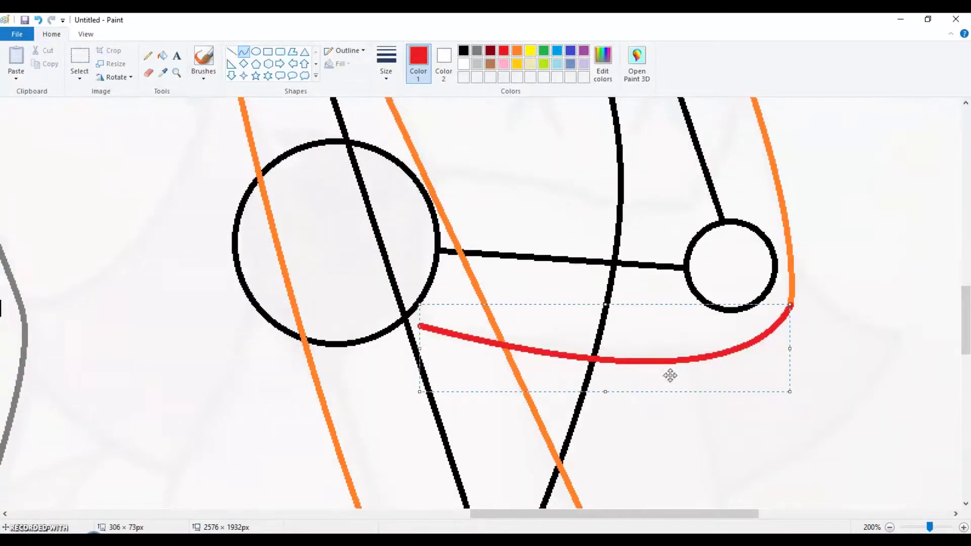
pyautogui.moveTo(418, 326); pyautogui.dragTo(436, 181)
pyautogui.moveTo(424, 263)
pyautogui.mouseDown()
pyautogui.moveTo(412, 212)
pyautogui.moveTo(418, 185)
pyautogui.moveTo(436, 173)
pyautogui.moveTo(707, 218)
pyautogui.moveTo(705, 203)
pyautogui.mouseUp()
# Draw a light-blue curve about 107 px wide from the end of the red upper forearm edge to the right shoulder circle.
pyautogui.scroll(4, 706, 188)
pyautogui.scroll(2, 658, 303)
pyautogui.click(557, 51)
pyautogui.scroll(-2, 658, 304)
pyautogui.moveTo(707, 405)
pyautogui.mouseDown()
pyautogui.moveTo(737, 353)
pyautogui.moveTo(637, 103)
pyautogui.mouseUp()
pyautogui.moveTo(712, 275); pyautogui.dragTo(749, 165)
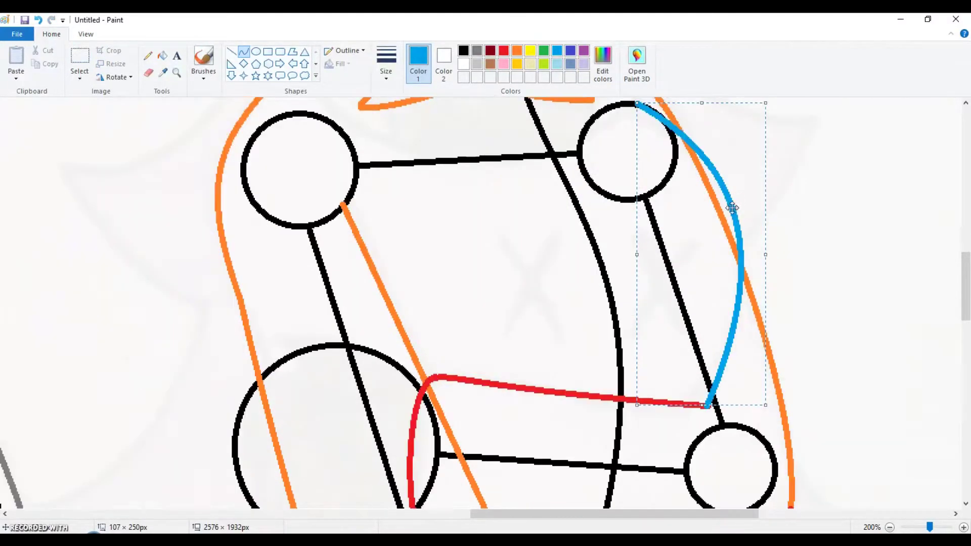
pyautogui.scroll(2, 701, 200)
pyautogui.hotkey('ctrl', 'z')
pyautogui.moveTo(303, 166); pyautogui.dragTo(645, 186)
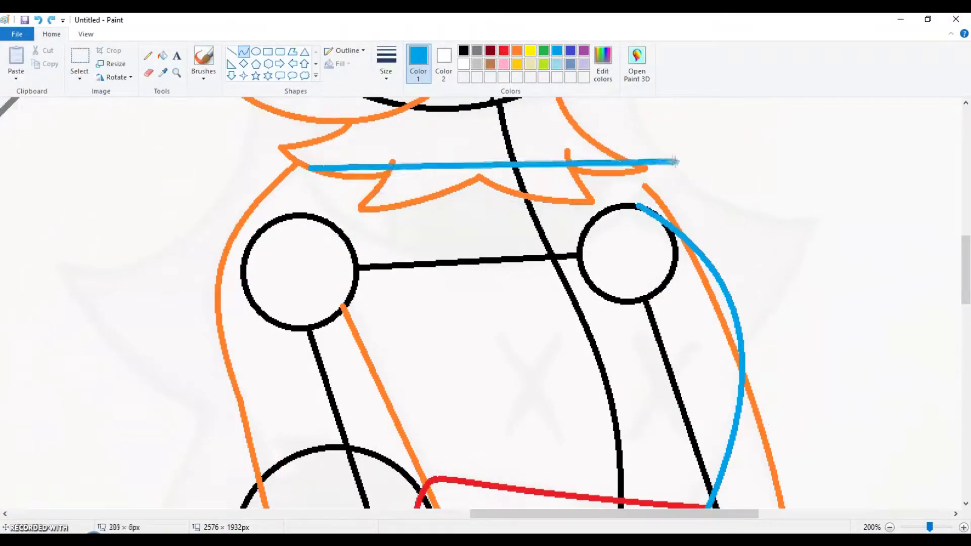
pyautogui.moveTo(314, 238)
pyautogui.mouseDown()
pyautogui.moveTo(298, 190)
pyautogui.moveTo(316, 162)
pyautogui.moveTo(399, 280)
pyautogui.mouseUp()
pyautogui.hotkey('ctrl', 'z')
pyautogui.moveTo(300, 167); pyautogui.dragTo(644, 181)
pyautogui.moveTo(405, 214)
pyautogui.mouseDown()
pyautogui.moveTo(311, 247)
pyautogui.moveTo(507, 317)
pyautogui.moveTo(413, 228)
pyautogui.mouseUp()
pyautogui.moveTo(302, 169); pyautogui.dragTo(301, 173)
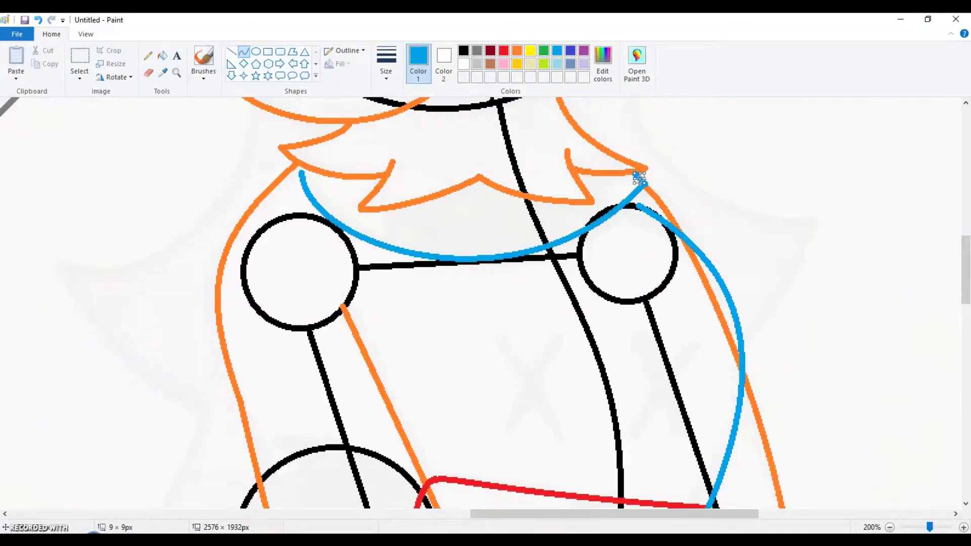
pyautogui.hotkey('ctrl', 'z')
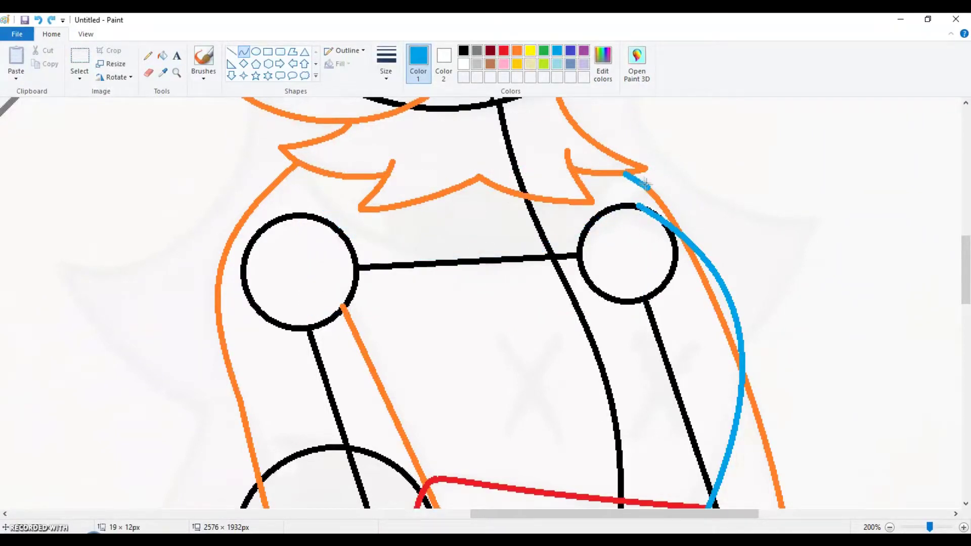
# Draw a light-blue collar curve about 288 px wide below the chest fur, running between the orange contours at both shoulders.
pyautogui.moveTo(303, 172); pyautogui.dragTo(647, 188)
pyautogui.hotkey('ctrl', 'z')
pyautogui.moveTo(302, 172); pyautogui.dragTo(646, 188)
pyautogui.moveTo(455, 192)
pyautogui.mouseDown()
pyautogui.moveTo(552, 308)
pyautogui.moveTo(413, 221)
pyautogui.mouseUp()
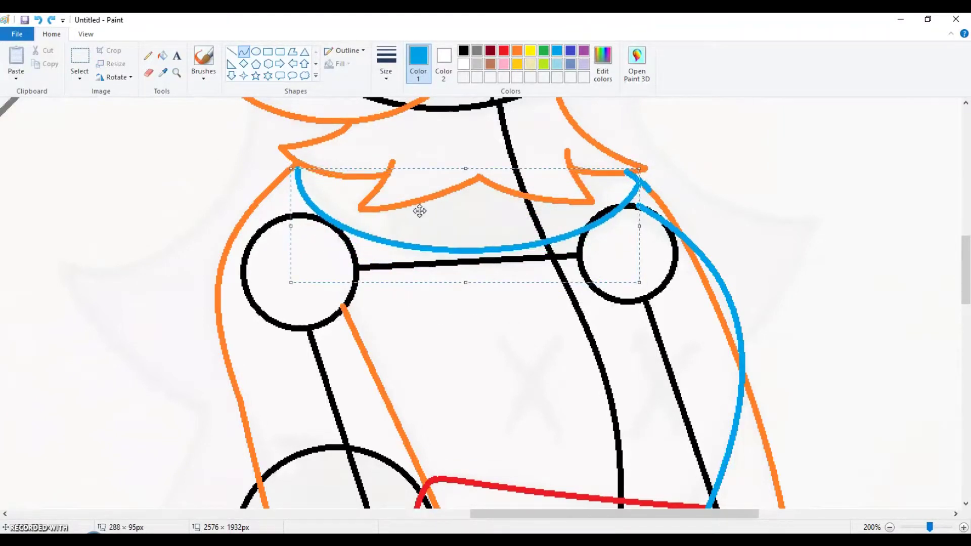
# Add two short light-blue strokes joining the chest fur to the collar curve, one about 11 by 32 px and one about 26 by 43 px.
pyautogui.click(176, 74)
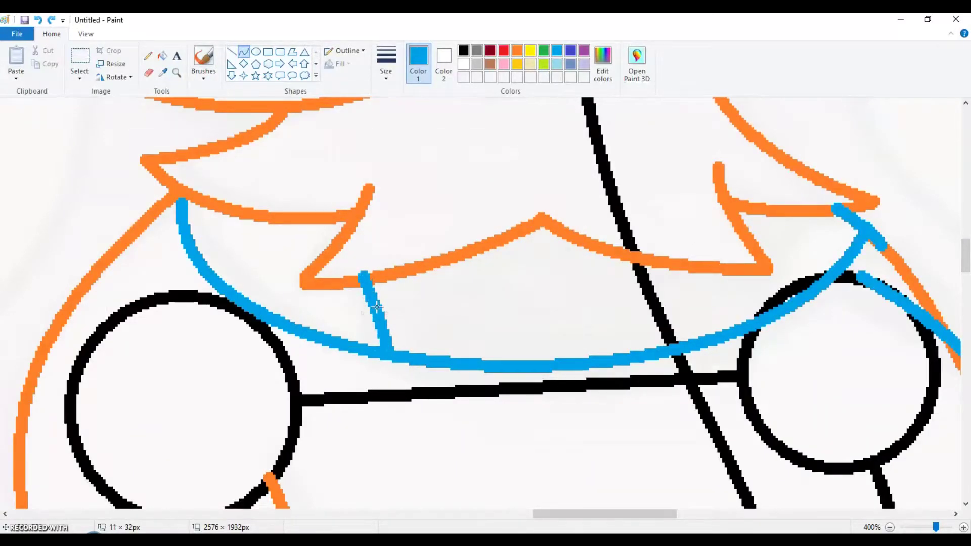
pyautogui.moveTo(761, 312); pyautogui.dragTo(819, 212)
pyautogui.moveTo(774, 267); pyautogui.dragTo(763, 277)
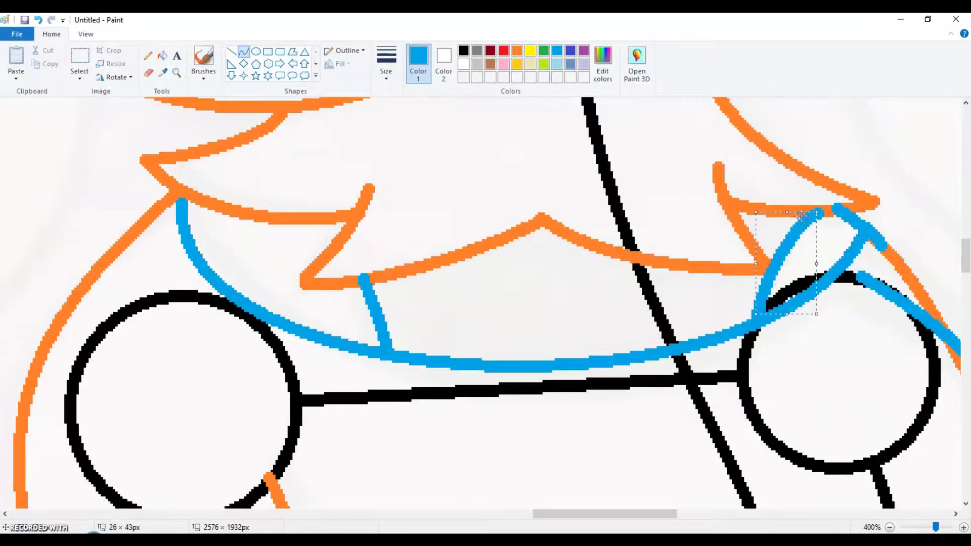
# Draw a light-blue curve about 94 px wide along the bottom of the hand circle, from the orange contour to the red cuff.
pyautogui.keyDown('ctrl'); pyautogui.scroll(-2, 803, 211); pyautogui.keyUp('ctrl')
pyautogui.scroll(-10, 657, 354)
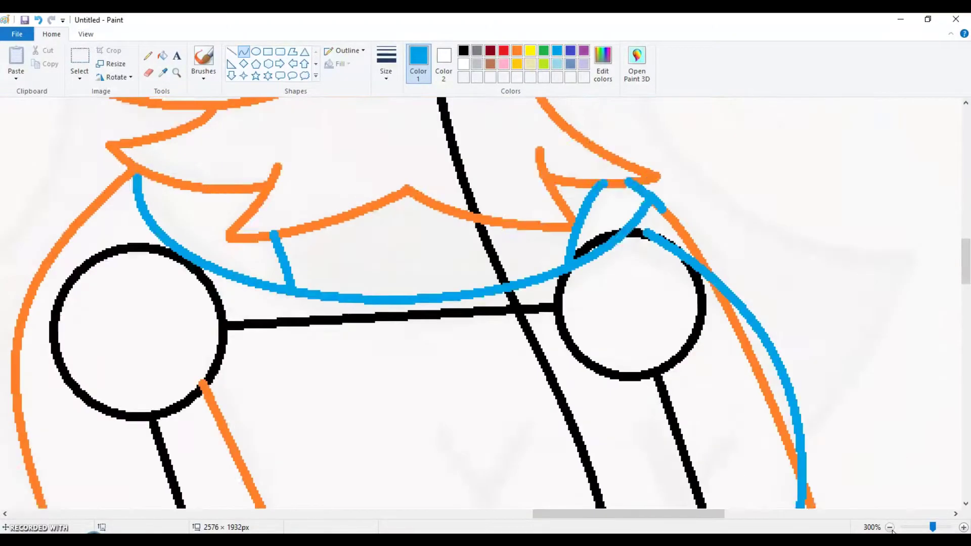
pyautogui.scroll(2, 234, 242)
pyautogui.hscroll(-3, 234, 243)
pyautogui.click(176, 73)
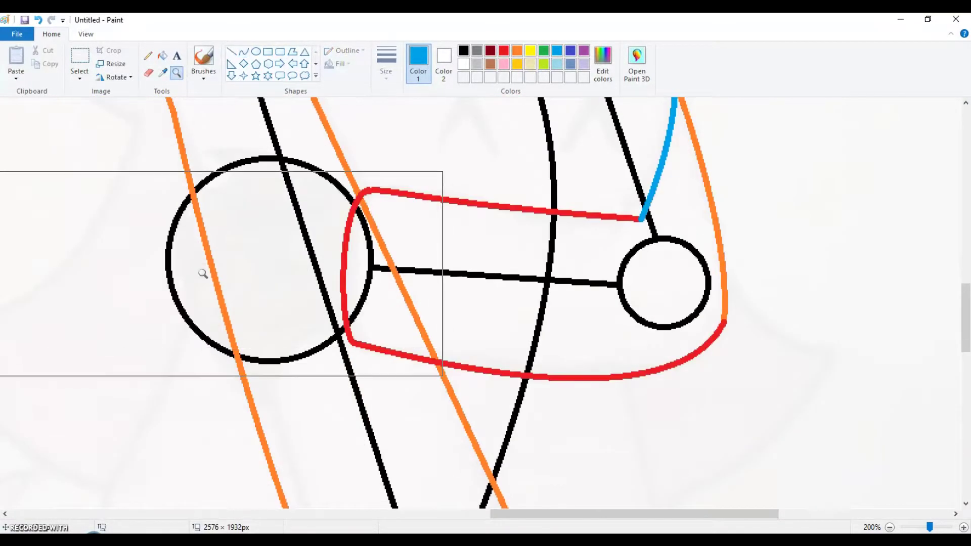
pyautogui.click(202, 271)
pyautogui.moveTo(382, 260); pyautogui.dragTo(428, 450)
pyautogui.moveTo(372, 342); pyautogui.dragTo(301, 408)
pyautogui.press('Escape')
pyautogui.moveTo(400, 382); pyautogui.dragTo(501, 382)
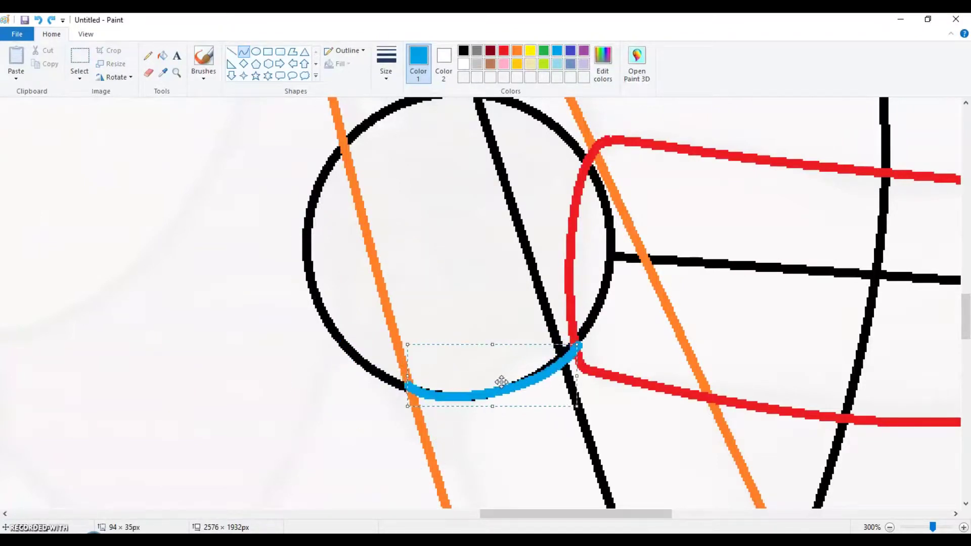
# Draw the stacked light-blue finger curves along the outer left side of the hand circle.
pyautogui.moveTo(433, 457)
pyautogui.mouseDown()
pyautogui.moveTo(367, 307)
pyautogui.moveTo(384, 267)
pyautogui.mouseUp()
pyautogui.moveTo(405, 362)
pyautogui.mouseDown()
pyautogui.moveTo(326, 328)
pyautogui.moveTo(370, 271)
pyautogui.moveTo(373, 242)
pyautogui.moveTo(377, 296)
pyautogui.mouseUp()
pyautogui.click(394, 223)
pyautogui.scroll(2, 394, 223)
pyautogui.moveTo(349, 425)
pyautogui.mouseDown()
pyautogui.moveTo(385, 321)
pyautogui.moveTo(373, 303)
pyautogui.mouseUp()
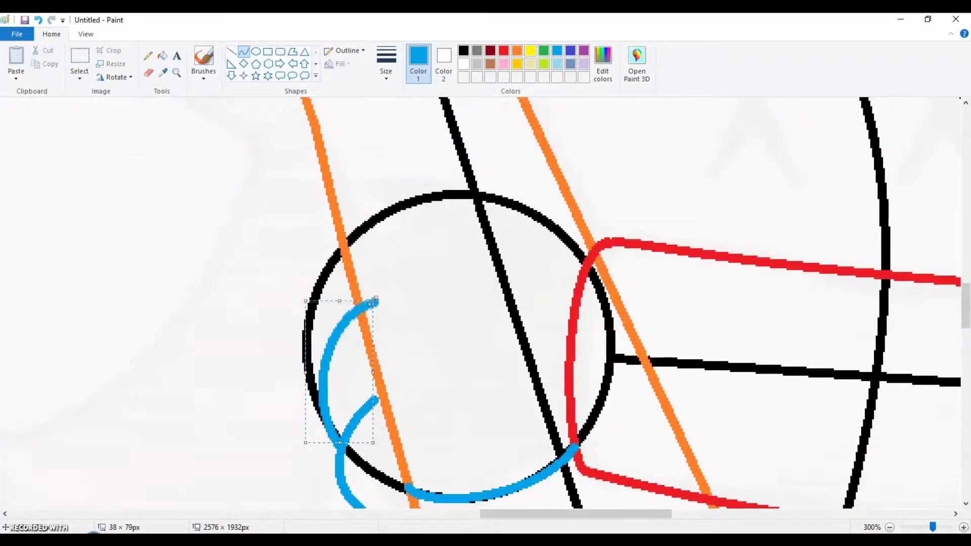
pyautogui.moveTo(364, 354); pyautogui.dragTo(344, 358)
pyautogui.moveTo(348, 282)
pyautogui.mouseDown()
pyautogui.moveTo(348, 319)
pyautogui.moveTo(377, 237)
pyautogui.moveTo(331, 248)
pyautogui.mouseUp()
pyautogui.moveTo(332, 289); pyautogui.dragTo(594, 253)
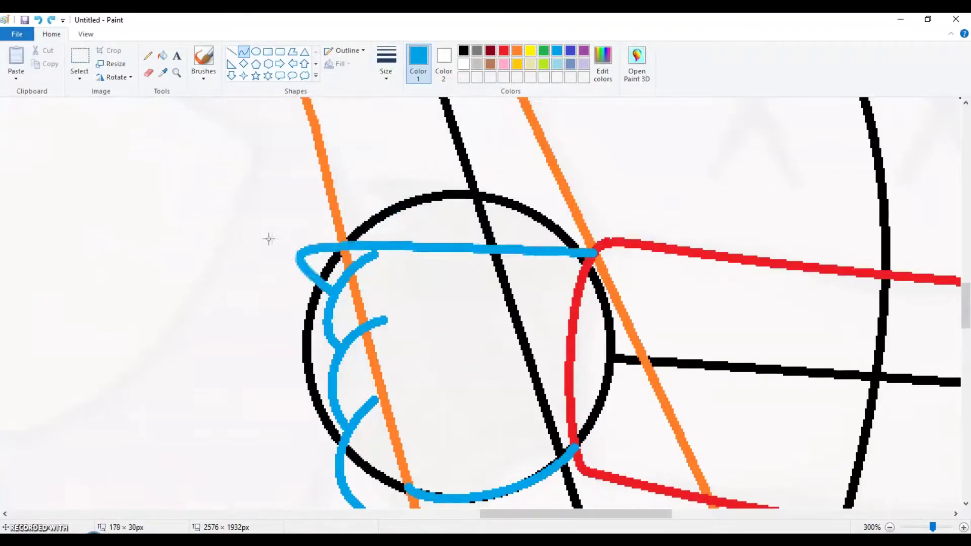
pyautogui.moveTo(457, 258); pyautogui.dragTo(448, 137)
pyautogui.scroll(2, 809, 347)
pyautogui.hotkey('ctrl', 'z')
# Draw a light-blue curve about 85 px wide over the top of the hand circle and a thumb curve from the red cuff.
pyautogui.moveTo(323, 402)
pyautogui.mouseDown()
pyautogui.moveTo(384, 311)
pyautogui.moveTo(460, 294)
pyautogui.mouseUp()
pyautogui.moveTo(354, 344)
pyautogui.mouseDown()
pyautogui.moveTo(305, 357)
pyautogui.moveTo(362, 292)
pyautogui.mouseUp()
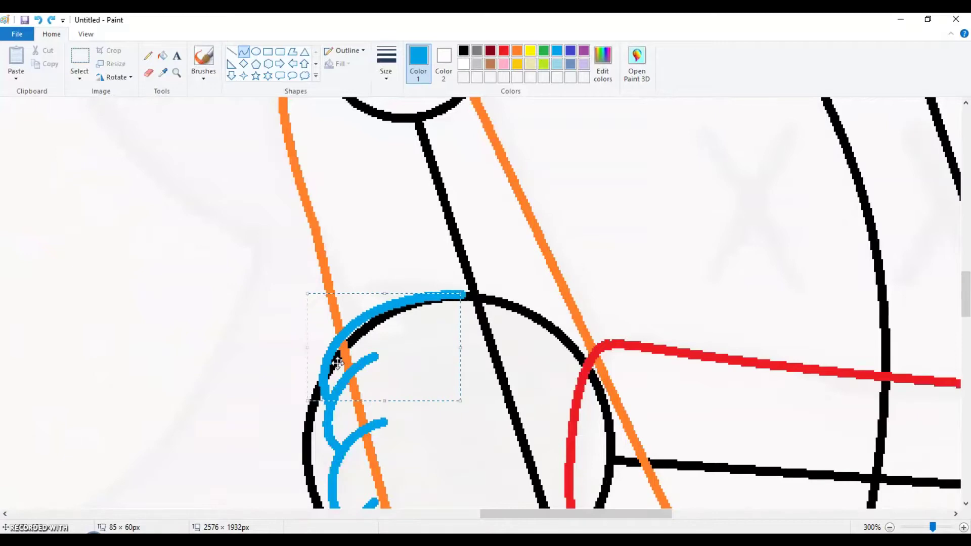
pyautogui.moveTo(602, 347); pyautogui.dragTo(390, 304)
pyautogui.moveTo(496, 325)
pyautogui.mouseDown()
pyautogui.moveTo(455, 253)
pyautogui.moveTo(397, 265)
pyautogui.mouseUp()
# Draw the light-blue coat edge from below the red forearm down the right side and across the lower body circles to the left.
pyautogui.scroll(-3, 435, 314)
pyautogui.keyDown('ctrl'); pyautogui.scroll(-1, 435, 349); pyautogui.keyUp('ctrl')
pyautogui.scroll(3, 435, 349)
pyautogui.scroll(-3, 700, 388)
pyautogui.scroll(3, 753, 322)
pyautogui.scroll(-3, 754, 323)
pyautogui.moveTo(597, 354); pyautogui.dragTo(119, 243)
pyautogui.moveTo(177, 257); pyautogui.dragTo(100, 299)
pyautogui.hotkey('ctrl', 'z')
pyautogui.hotkey('ctrl', 'y')
pyautogui.moveTo(84, 263); pyautogui.dragTo(314, 396)
# Touch up the crossing at the gap between the lower body circles so the orange contour runs over the light-blue hem.
pyautogui.click(80, 58)
pyautogui.scroll(3, 391, 249)
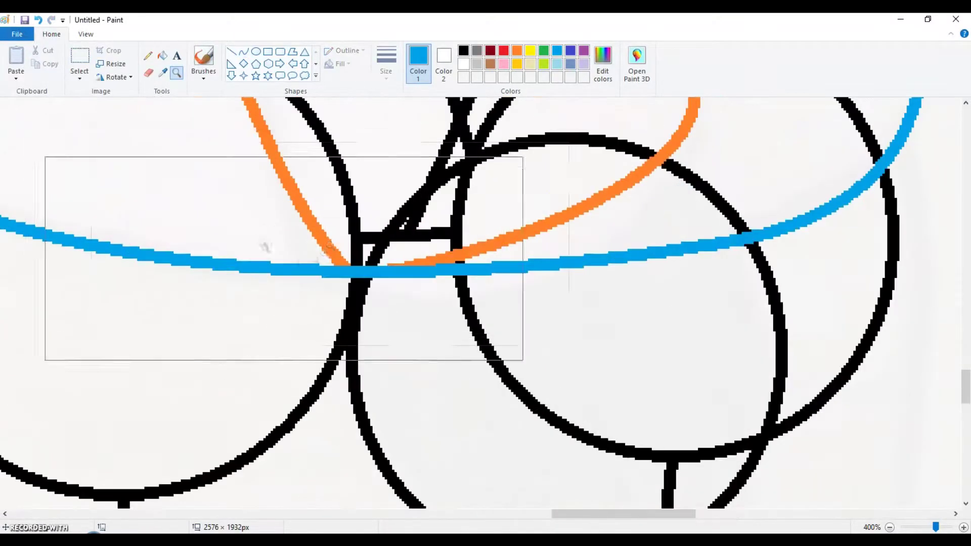
pyautogui.moveTo(314, 169); pyautogui.dragTo(406, 260)
pyautogui.click(391, 249)
pyautogui.hotkey('ctrl', 'v')
pyautogui.moveTo(36, 145); pyautogui.dragTo(343, 223)
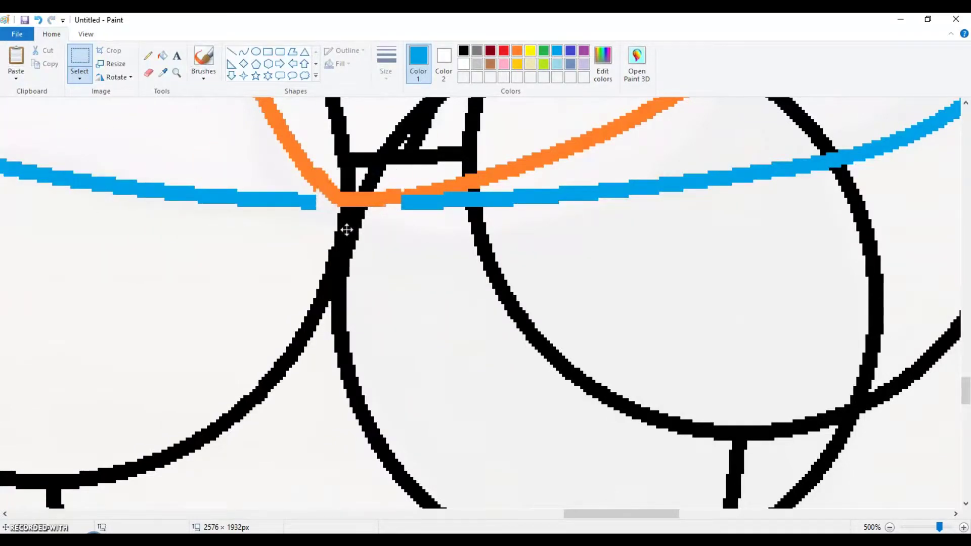
pyautogui.click(444, 58)
pyautogui.click(463, 51)
pyautogui.click(80, 80)
pyautogui.moveTo(344, 210); pyautogui.dragTo(354, 210)
pyautogui.click(463, 65)
pyautogui.click(152, 56)
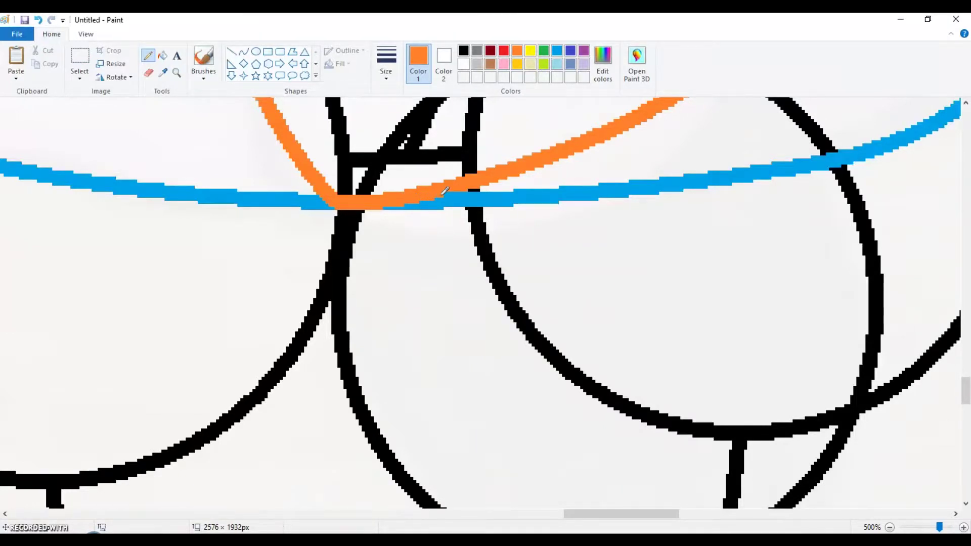
# Draw an orange curve from the lowest finger down to the left end of the light-blue hem and adjust its upper end.
pyautogui.keyDown('ctrl'); pyautogui.scroll(-3, 302, 186); pyautogui.keyUp('ctrl')
pyautogui.scroll(10, 302, 186)
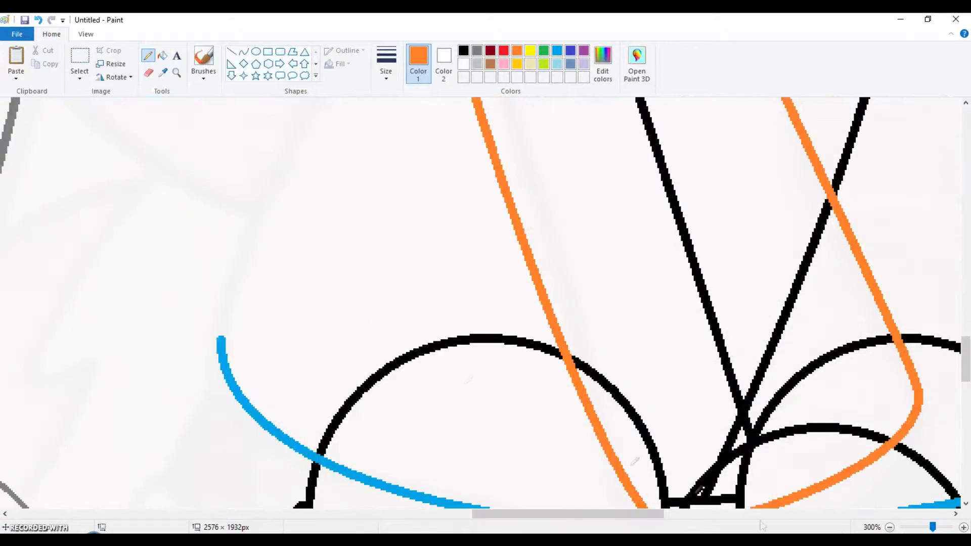
pyautogui.click(243, 53)
pyautogui.moveTo(247, 228); pyautogui.dragTo(254, 195)
pyautogui.click(147, 442)
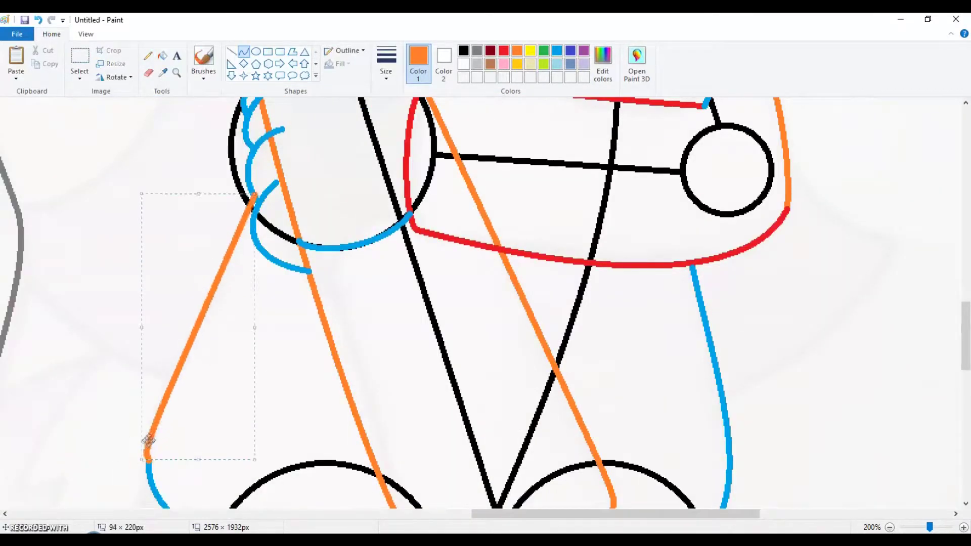
pyautogui.moveTo(191, 346); pyautogui.dragTo(252, 208)
pyautogui.click(151, 447)
pyautogui.click(146, 436)
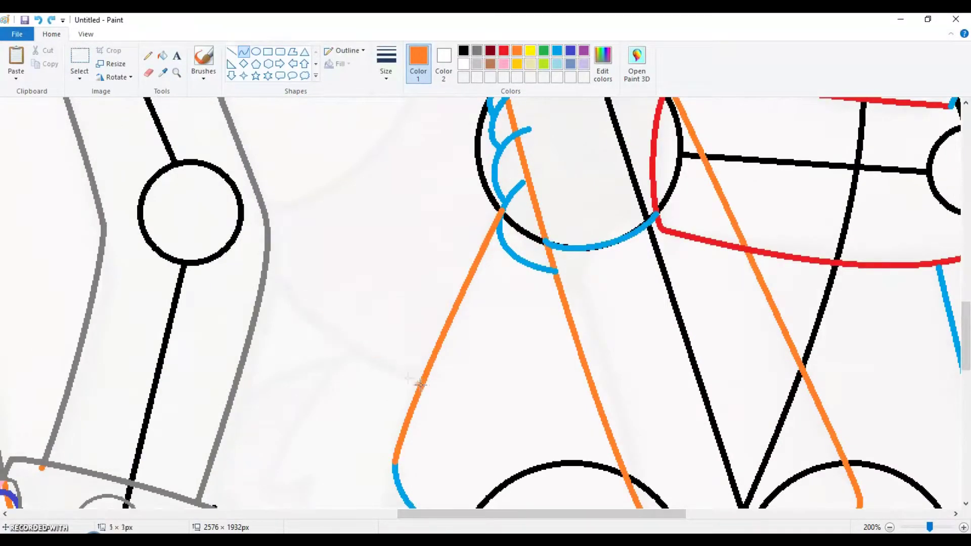
# Draw the lower spike left of the body with two orange curves meeting at the neighbouring character's joint circle.
pyautogui.moveTo(420, 384); pyautogui.dragTo(238, 202)
pyautogui.moveTo(342, 347); pyautogui.dragTo(297, 252)
pyautogui.scroll(4, 297, 251)
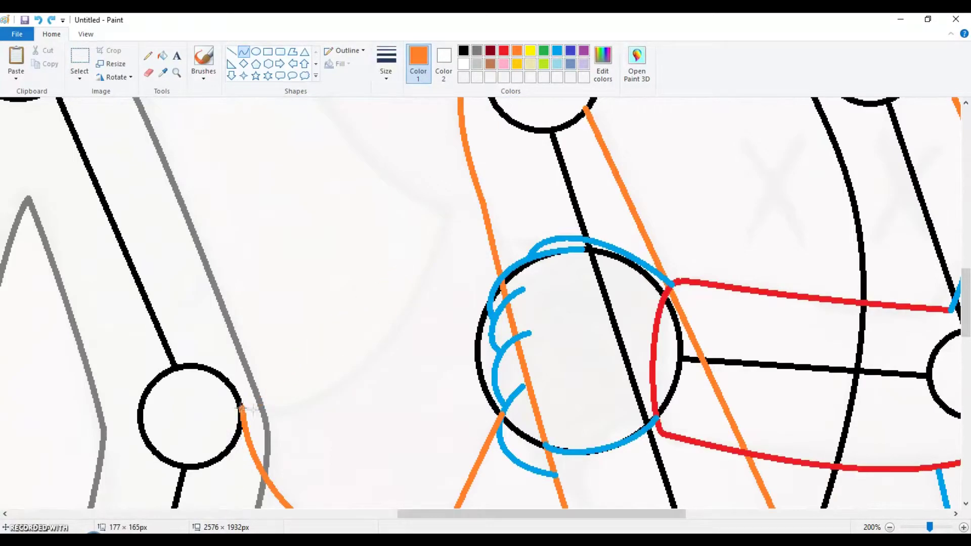
pyautogui.moveTo(243, 405); pyautogui.dragTo(445, 212)
pyautogui.moveTo(378, 409); pyautogui.dragTo(260, 427)
pyautogui.moveTo(344, 323); pyautogui.dragTo(263, 425)
pyautogui.moveTo(302, 460)
pyautogui.mouseDown()
pyautogui.moveTo(339, 456)
pyautogui.moveTo(304, 390)
pyautogui.moveTo(386, 458)
pyautogui.mouseUp()
# Draw the upper left spike with two orange curves, running from the lower spike out to a tip and back toward the hair.
pyautogui.click(476, 182)
pyautogui.scroll(2, 476, 182)
pyautogui.moveTo(332, 210); pyautogui.dragTo(448, 301)
pyautogui.moveTo(375, 253); pyautogui.dragTo(419, 302)
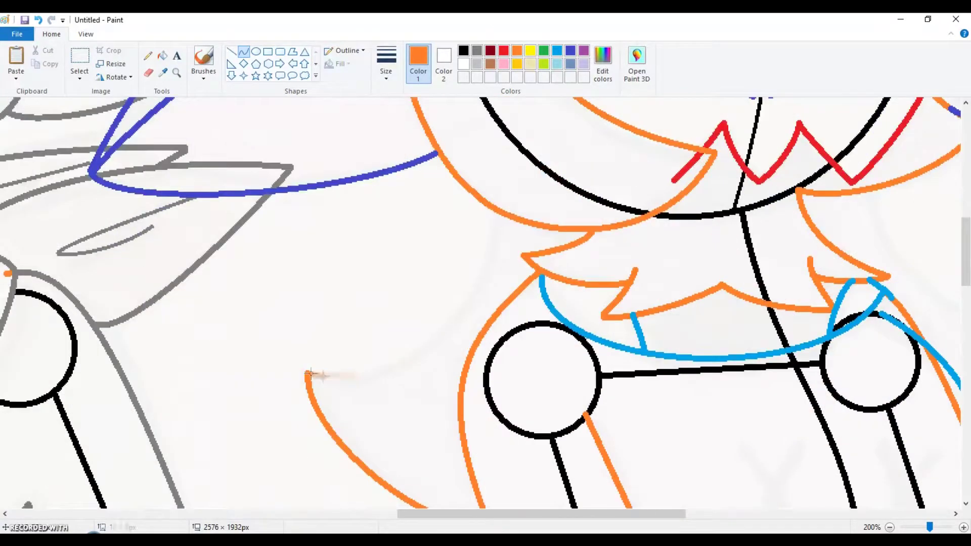
pyautogui.moveTo(310, 375); pyautogui.dragTo(503, 213)
pyautogui.moveTo(405, 298); pyautogui.dragTo(466, 403)
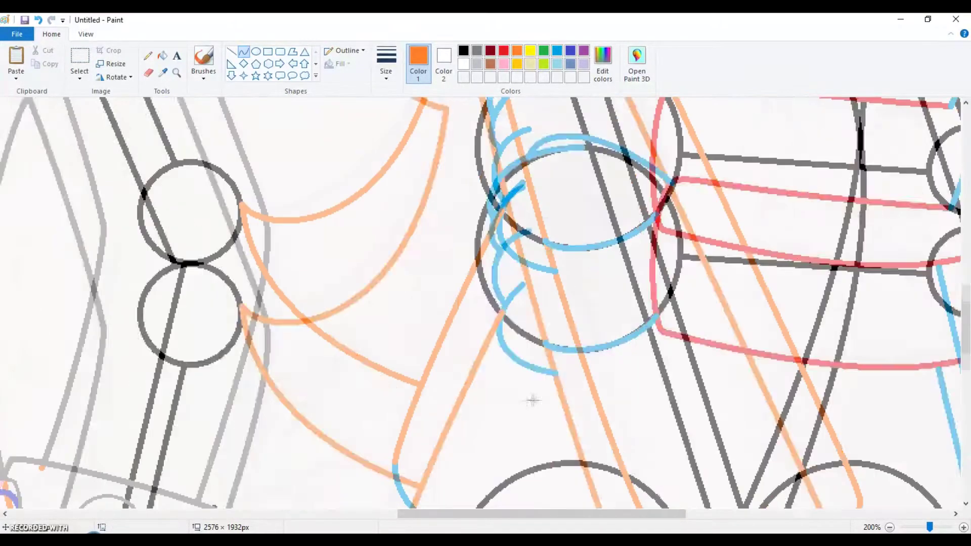
# Draw an orange curve about 143 by 132 px from the light-blue right coat edge outward and up to a spike tip.
pyautogui.moveTo(506, 515); pyautogui.dragTo(658, 515)
pyautogui.moveTo(461, 398); pyautogui.dragTo(634, 239)
pyautogui.moveTo(547, 319); pyautogui.dragTo(586, 328)
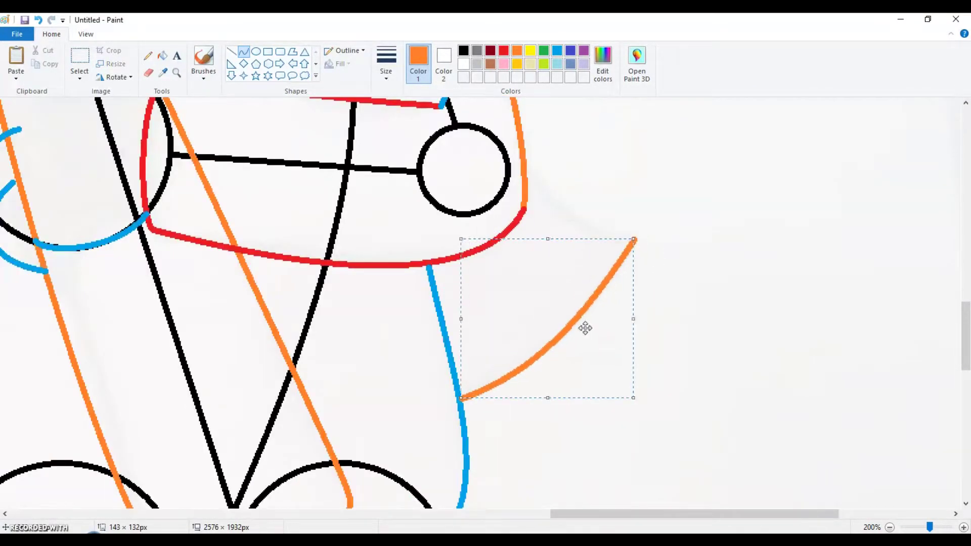
pyautogui.moveTo(458, 396)
pyautogui.mouseDown()
pyautogui.moveTo(642, 234)
pyautogui.moveTo(640, 310)
pyautogui.mouseUp()
pyautogui.click(640, 310)
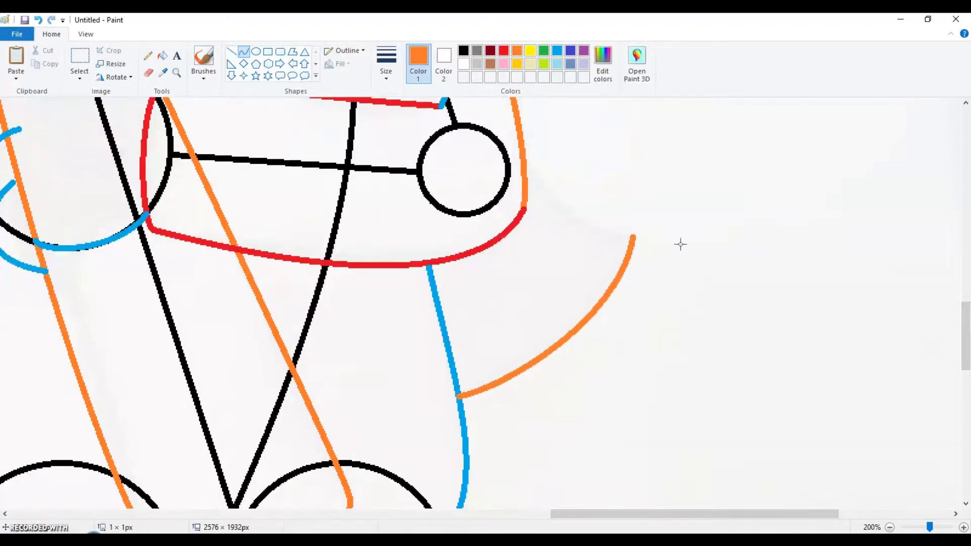
# Draw the remaining orange spike curves right of the body, joining them to the right contour and up to the hair.
pyautogui.moveTo(634, 339); pyautogui.dragTo(532, 282)
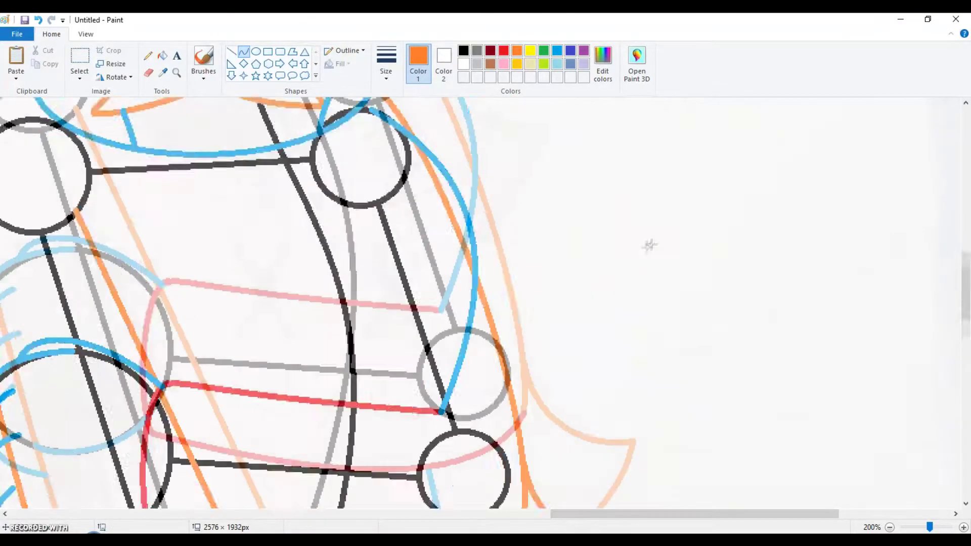
pyautogui.moveTo(552, 328)
pyautogui.mouseDown()
pyautogui.moveTo(433, 273)
pyautogui.moveTo(358, 191)
pyautogui.mouseUp()
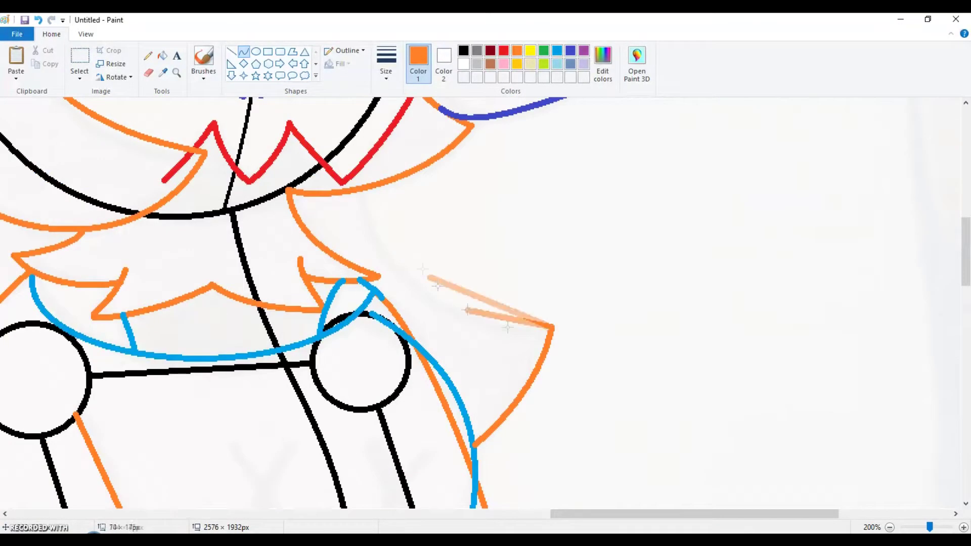
pyautogui.moveTo(456, 259); pyautogui.dragTo(363, 255)
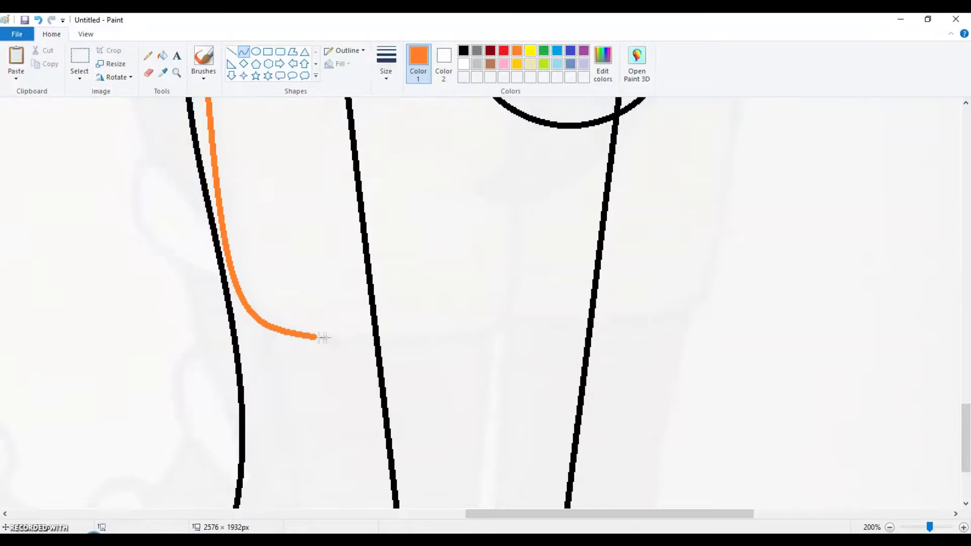
# Draw an orange curve about 185 by 306 px closing the lower end of the left leg's contour and rising along its inner side.
pyautogui.moveTo(334, 336); pyautogui.dragTo(530, 288)
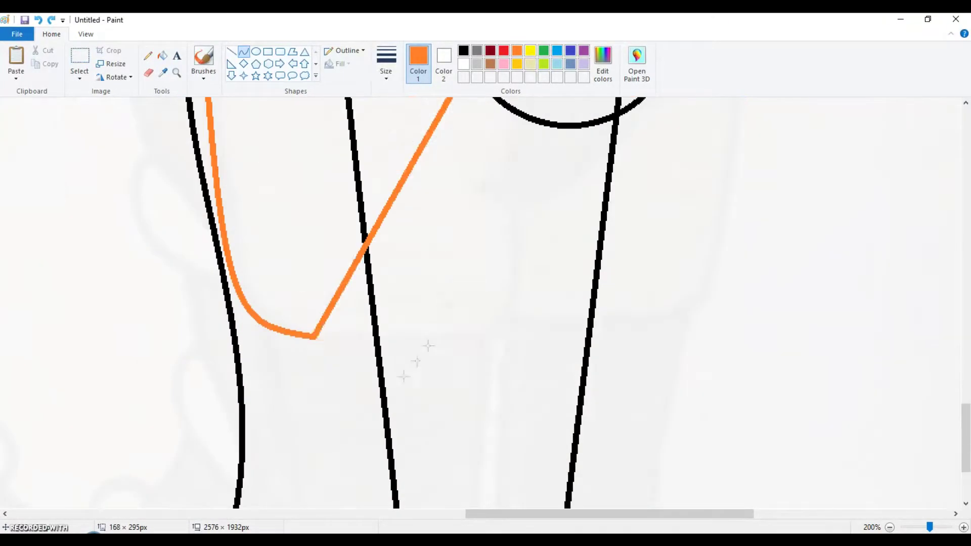
pyautogui.moveTo(503, 345); pyautogui.dragTo(536, 349)
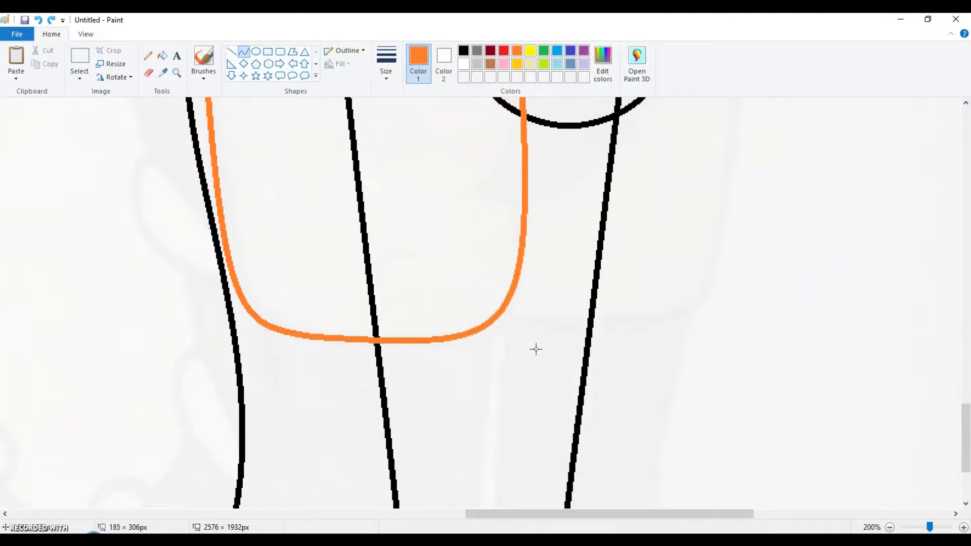
# Draw the right leg's orange contour from the left leg's lower corner, across its lower end and up its outer side to the light-blue coat edge.
pyautogui.moveTo(491, 420); pyautogui.dragTo(723, 325)
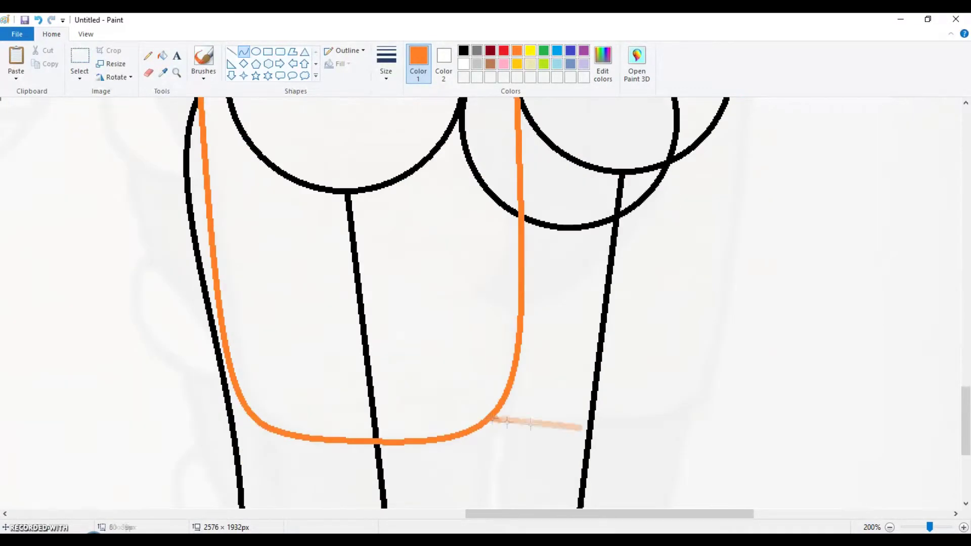
pyautogui.click(528, 434)
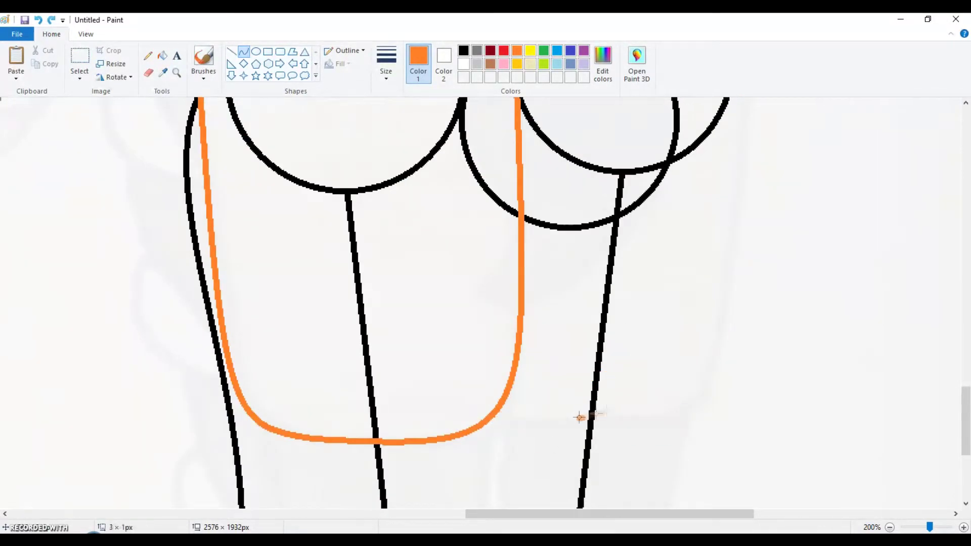
pyautogui.moveTo(579, 417); pyautogui.dragTo(732, 276)
pyautogui.moveTo(704, 317); pyautogui.dragTo(695, 426)
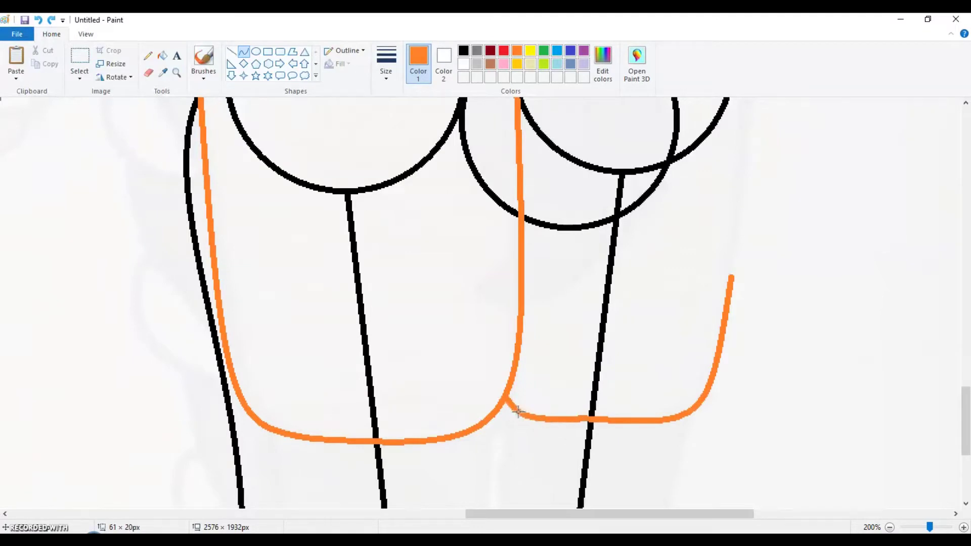
pyautogui.scroll(4, 629, 338)
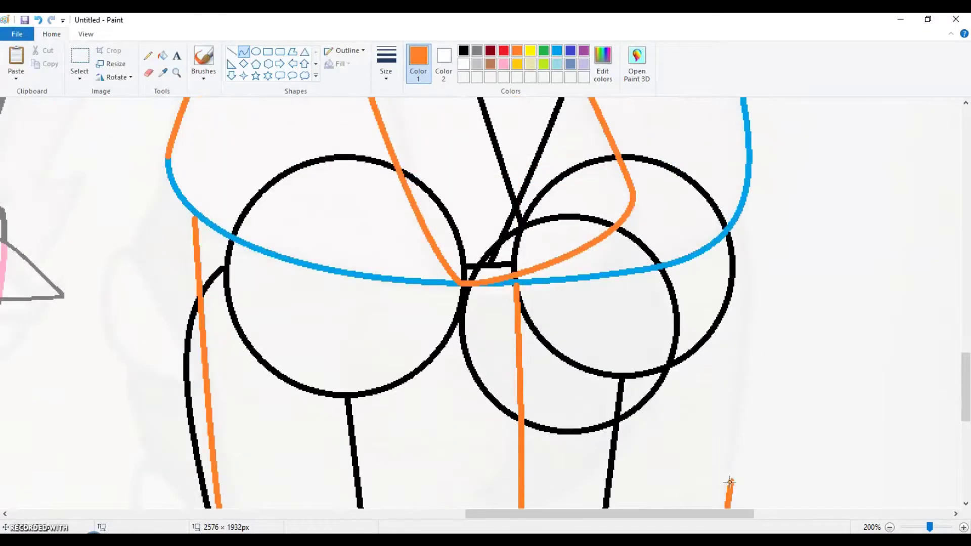
pyautogui.moveTo(735, 435); pyautogui.dragTo(732, 483)
pyautogui.moveTo(737, 221); pyautogui.dragTo(742, 391)
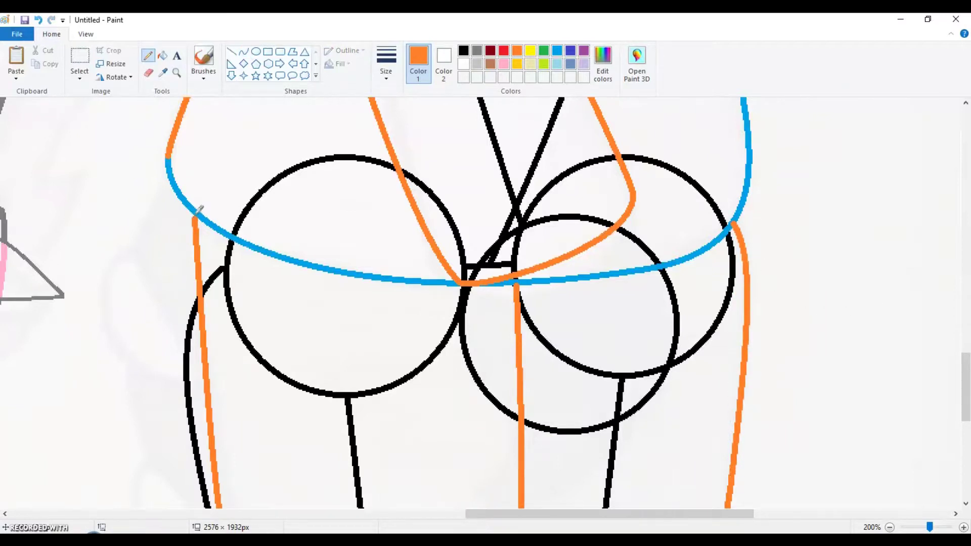
# Draw two orange curves, each about 285 px tall, descending from the left leg's rounded end as the sides of its lower part.
pyautogui.scroll(-7, 210, 261)
pyautogui.moveTo(273, 173); pyautogui.dragTo(320, 504)
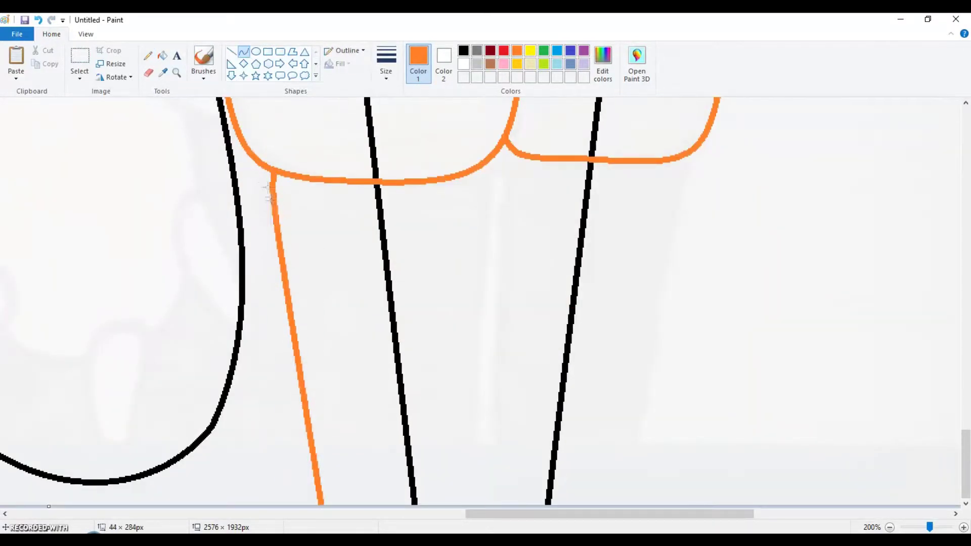
pyautogui.moveTo(457, 375); pyautogui.dragTo(473, 357)
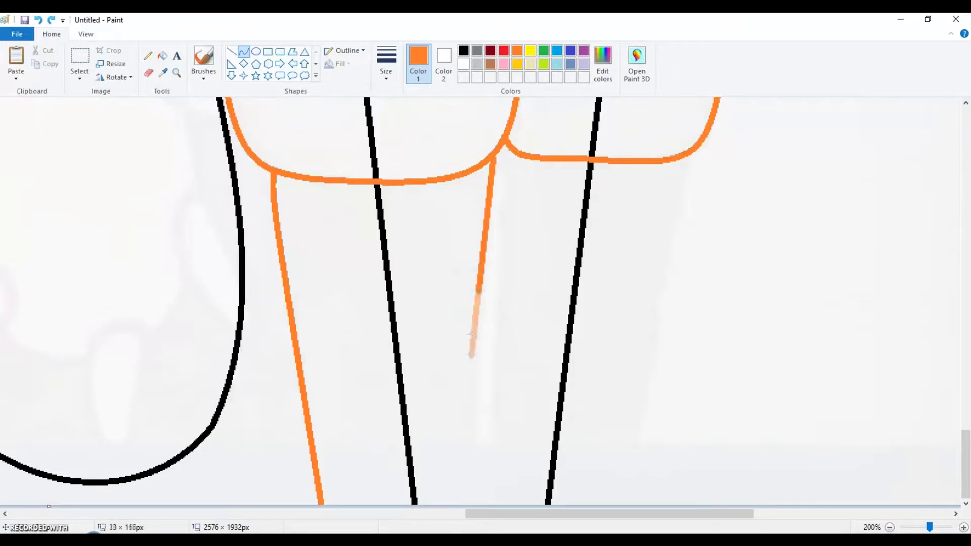
pyautogui.hotkey('ctrl', 'z')
pyautogui.hscroll(-1, 516, 170)
pyautogui.moveTo(508, 162); pyautogui.dragTo(470, 505)
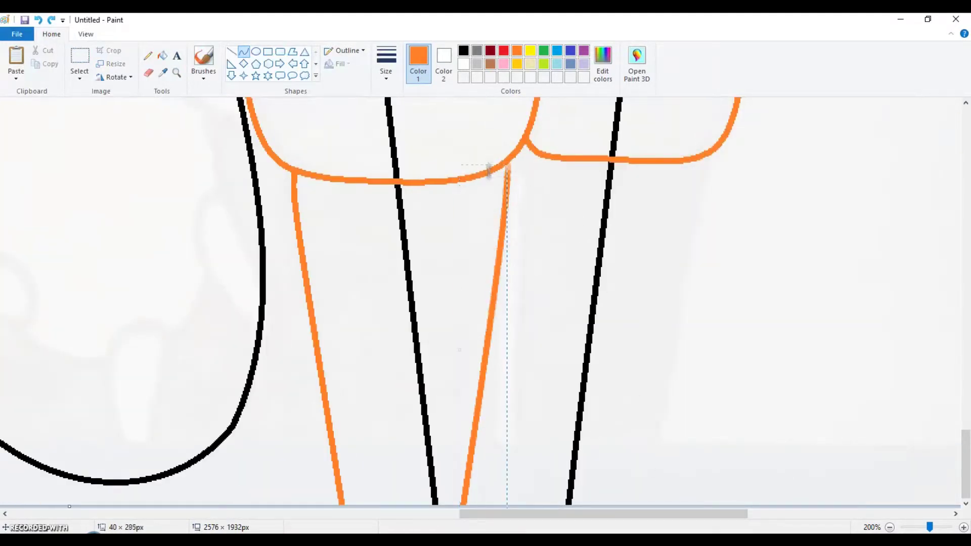
# Draw two orange curves descending from the right leg's rounded end as the inner and outer sides of its lower part.
pyautogui.moveTo(533, 365); pyautogui.dragTo(512, 504)
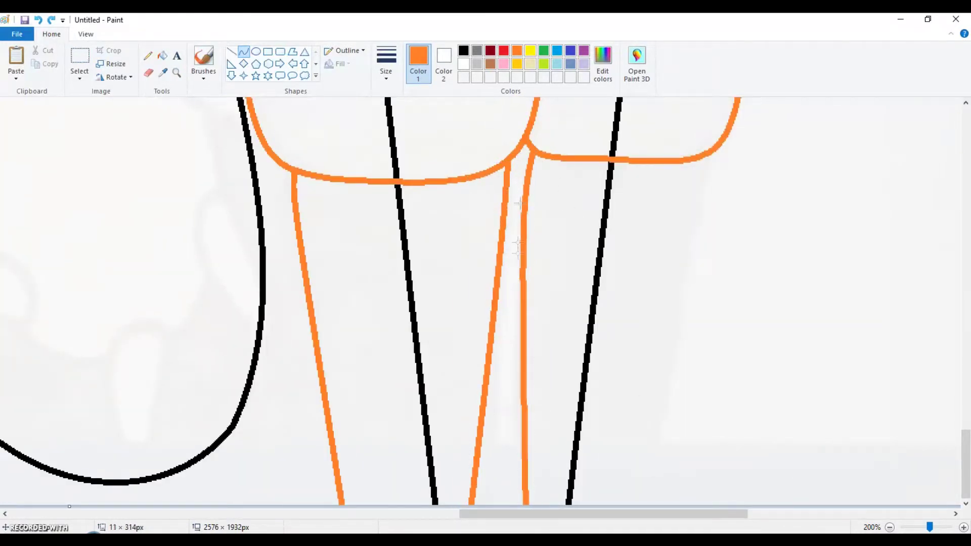
pyautogui.moveTo(532, 164); pyautogui.dragTo(517, 263)
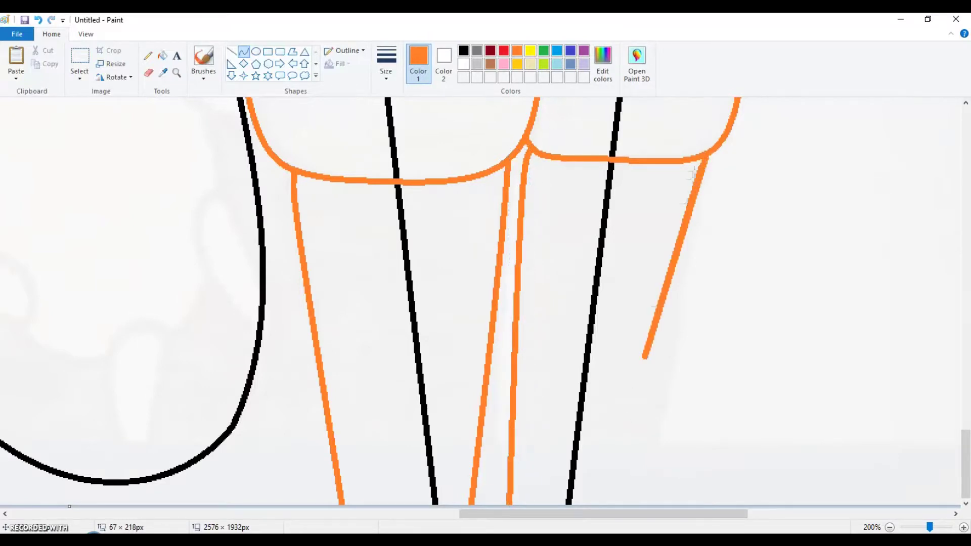
pyautogui.moveTo(703, 158); pyautogui.dragTo(607, 504)
pyautogui.moveTo(596, 342); pyautogui.dragTo(620, 347)
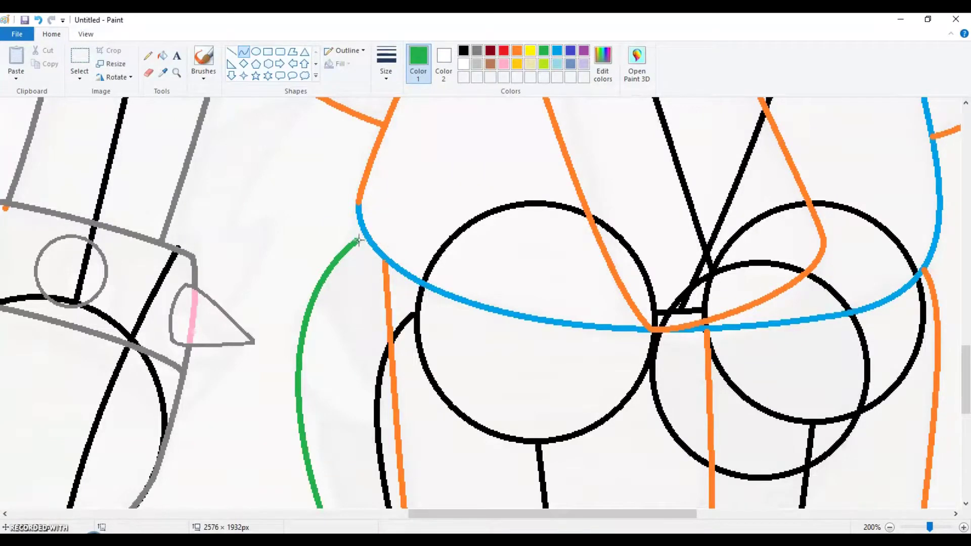
# Extend the green contour inside the black oval with a curve about 125 by 203 px around its lower right to the lower end.
pyautogui.scroll(-10, 366, 237)
pyautogui.moveTo(368, 104); pyautogui.dragTo(245, 357)
pyautogui.moveTo(395, 212); pyautogui.dragTo(405, 223)
pyautogui.moveTo(382, 357); pyautogui.dragTo(394, 253)
pyautogui.moveTo(288, 303); pyautogui.dragTo(297, 305)
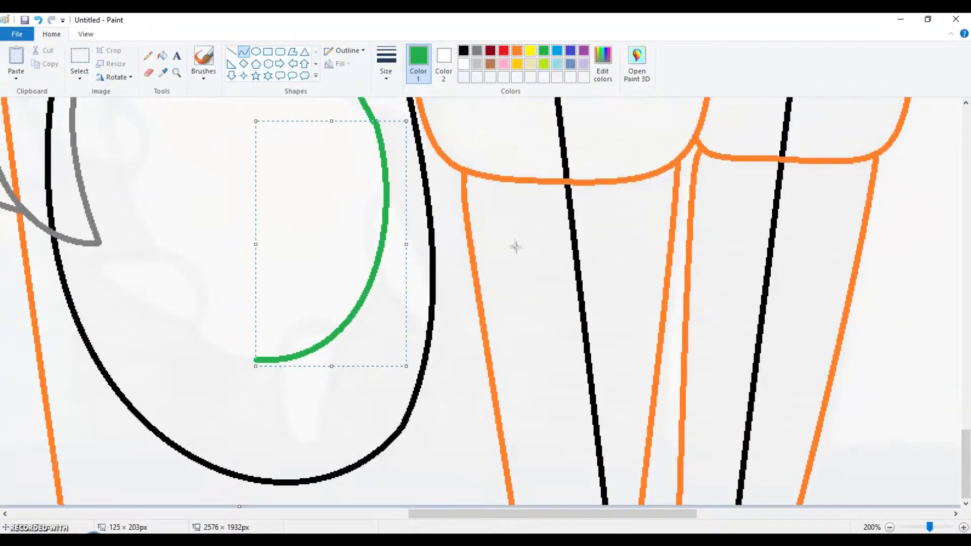
pyautogui.hscroll(-5, 429, 488)
pyautogui.scroll(5, 430, 303)
pyautogui.moveTo(358, 190)
pyautogui.mouseDown()
pyautogui.moveTo(460, 503)
pyautogui.moveTo(477, 358)
pyautogui.moveTo(370, 272)
pyautogui.mouseUp()
pyautogui.scroll(-5, 460, 503)
pyautogui.hotkey('ctrl', 'z')
pyautogui.scroll(5, 476, 359)
pyautogui.moveTo(347, 205)
pyautogui.mouseDown()
pyautogui.moveTo(456, 503)
pyautogui.moveTo(477, 360)
pyautogui.mouseUp()
pyautogui.scroll(-5, 455, 503)
pyautogui.moveTo(420, 243)
pyautogui.mouseDown()
pyautogui.moveTo(387, 238)
pyautogui.moveTo(354, 202)
pyautogui.mouseUp()
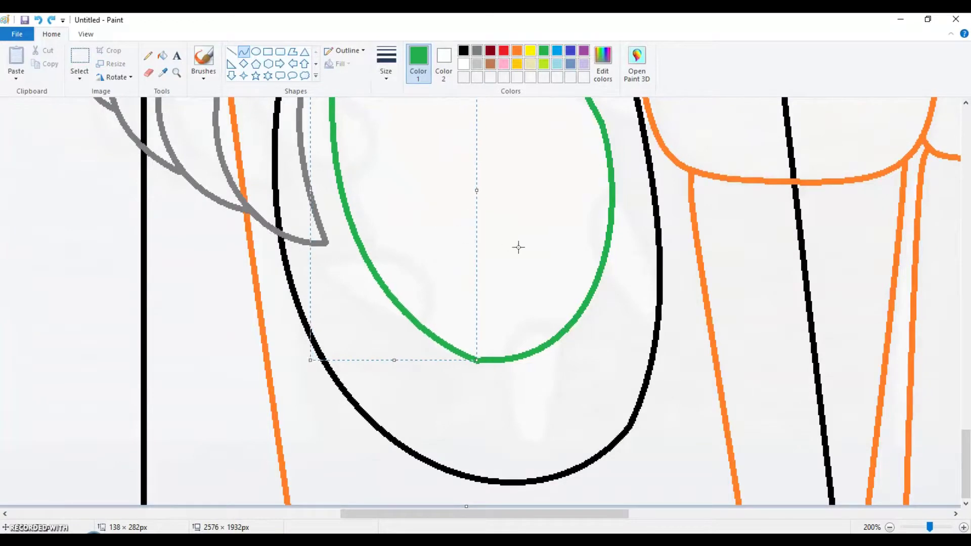
pyautogui.hotkey('ctrl', 'z')
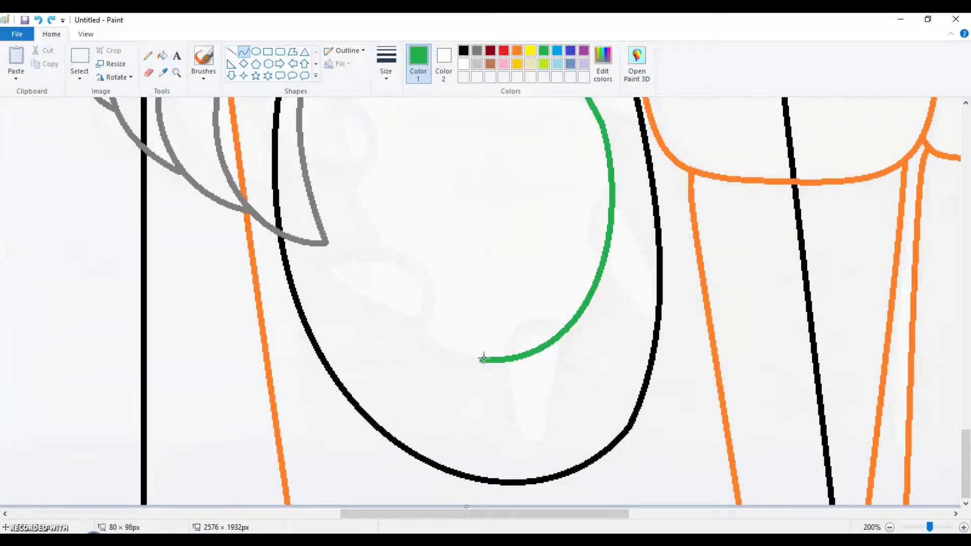
pyautogui.scroll(3, 483, 359)
pyautogui.moveTo(343, 162); pyautogui.dragTo(481, 460)
pyautogui.moveTo(412, 311); pyautogui.dragTo(416, 462)
pyautogui.hotkey('ctrl', 'z')
pyautogui.moveTo(479, 461); pyautogui.dragTo(331, 121)
pyautogui.moveTo(377, 425); pyautogui.dragTo(433, 448)
pyautogui.moveTo(323, 392)
pyautogui.mouseDown()
pyautogui.moveTo(281, 362)
pyautogui.moveTo(288, 354)
pyautogui.mouseUp()
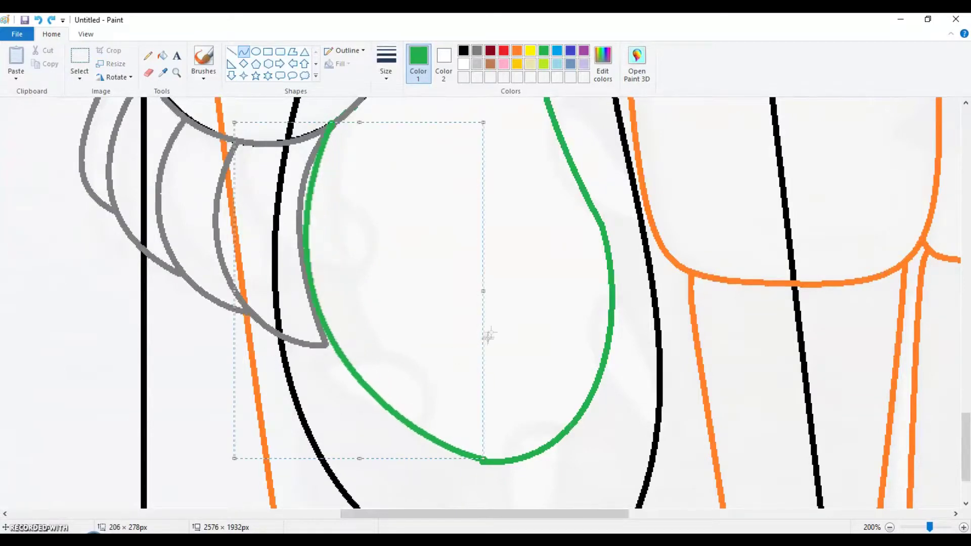
pyautogui.hotkey('ctrl', 'z')
pyautogui.moveTo(481, 460)
pyautogui.mouseDown()
pyautogui.moveTo(325, 195)
pyautogui.moveTo(332, 121)
pyautogui.mouseUp()
pyautogui.moveTo(413, 291); pyautogui.dragTo(307, 362)
pyautogui.hotkey('ctrl', 'z')
# Draw the left side of the green contour, curving from the edge of the grey circle down to its lower end.
pyautogui.moveTo(349, 110); pyautogui.dragTo(481, 460)
pyautogui.hotkey('ctrl', 'z')
pyautogui.hotkey('ctrl', 'z')
pyautogui.moveTo(349, 111); pyautogui.dragTo(340, 462)
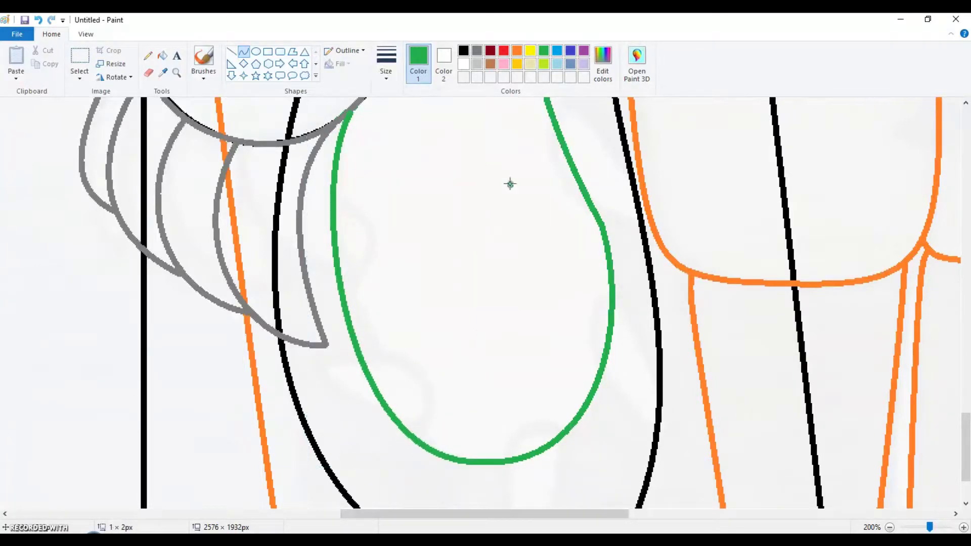
# Draw a red curve from the upper left end of the green contour up to the lower end of the pink line.
pyautogui.scroll(2, 481, 212)
pyautogui.scroll(2, 255, 182)
pyautogui.click(177, 73)
pyautogui.scroll(-2, 436, 215)
pyautogui.click(438, 218)
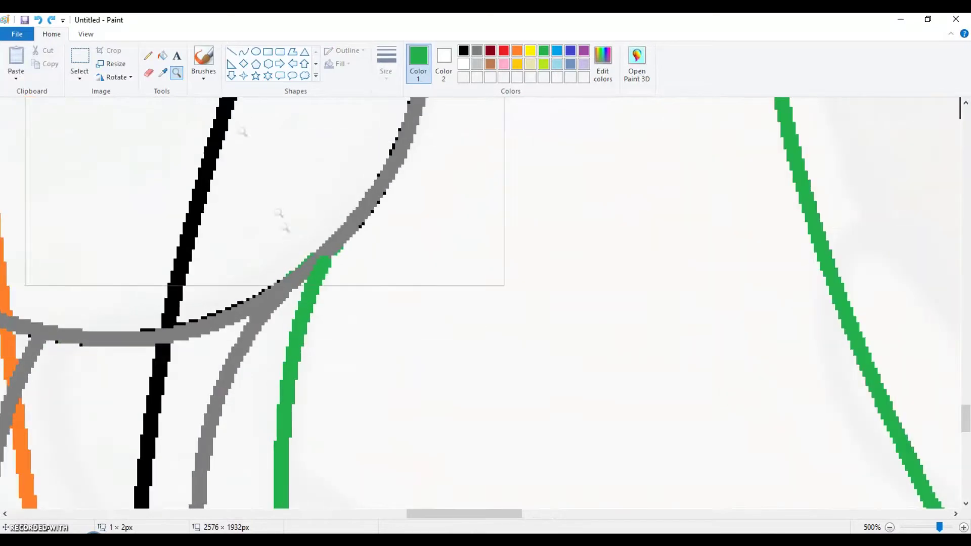
pyautogui.scroll(3, 435, 258)
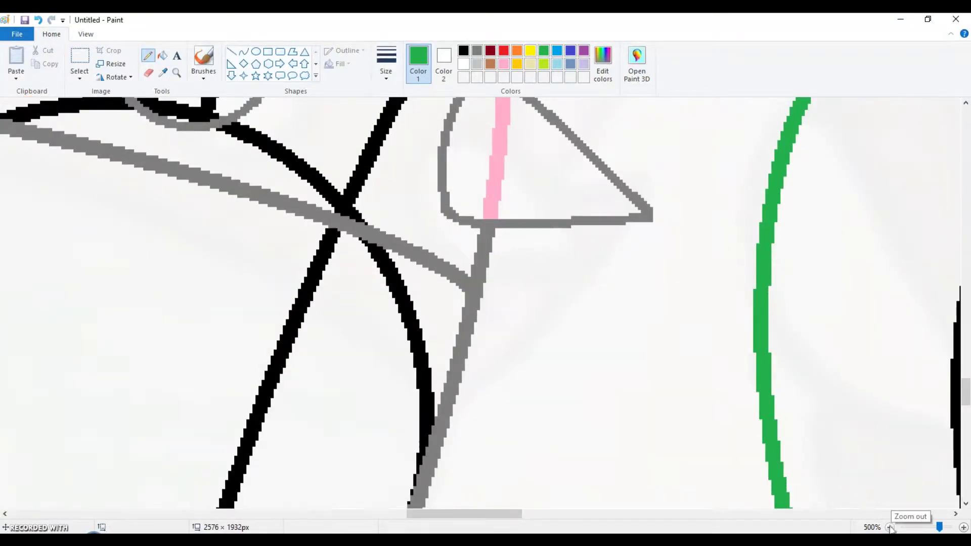
pyautogui.click(244, 52)
pyautogui.scroll(-1, 477, 59)
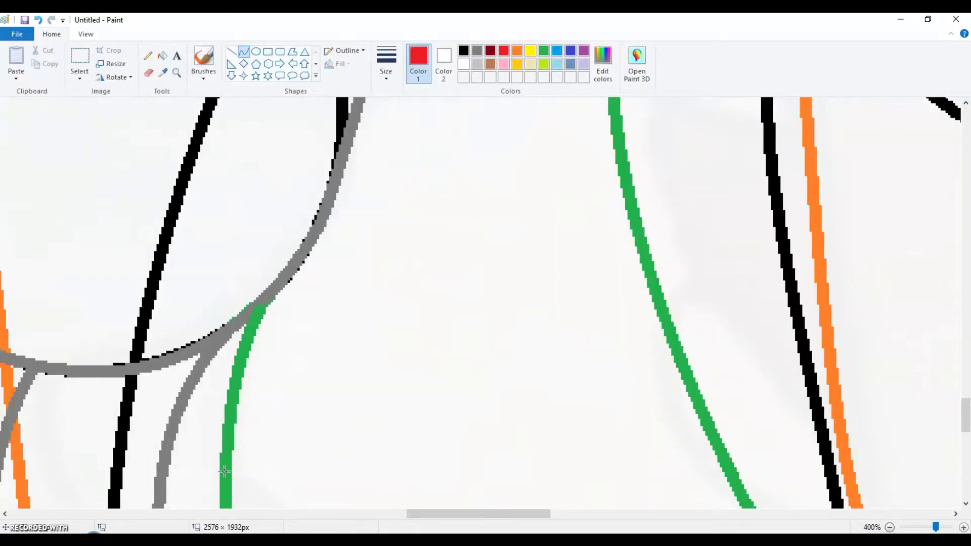
pyautogui.scroll(-1, 224, 470)
pyautogui.moveTo(303, 380); pyautogui.dragTo(260, 508)
pyautogui.hotkey('ctrl', 'z')
pyautogui.scroll(-2, 228, 499)
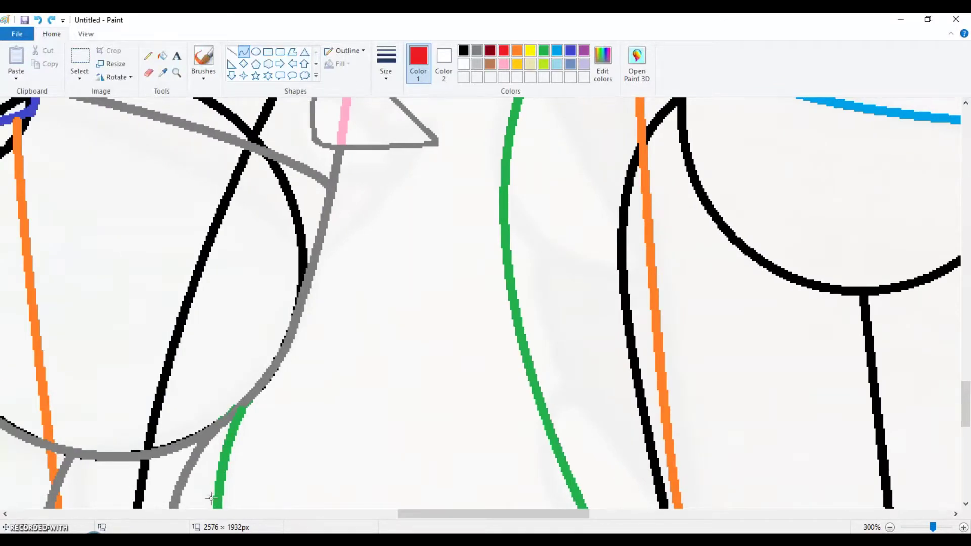
pyautogui.moveTo(217, 504); pyautogui.dragTo(339, 142)
pyautogui.moveTo(279, 321); pyautogui.dragTo(250, 304)
# Draw a second red curve about 120 by 173 px from the pink line's lower end down to the bottom of the grey circle.
pyautogui.click(329, 144)
pyautogui.moveTo(338, 142); pyautogui.dragTo(123, 453)
pyautogui.moveTo(182, 303); pyautogui.dragTo(123, 284)
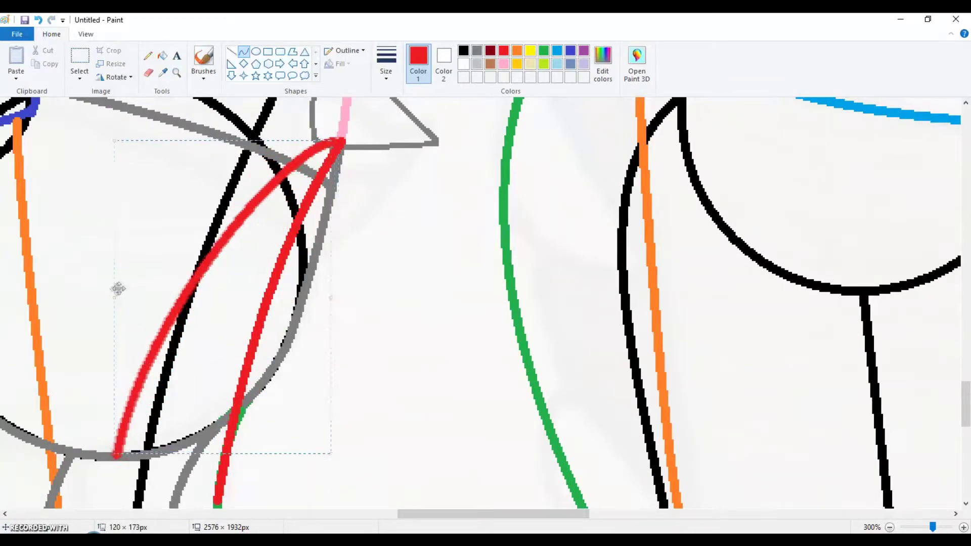
# Continue the outer red contour from the bottom of the grey circle down and around the lower left outside the black oval.
pyautogui.scroll(-5, 446, 310)
pyautogui.scroll(-1, 271, 199)
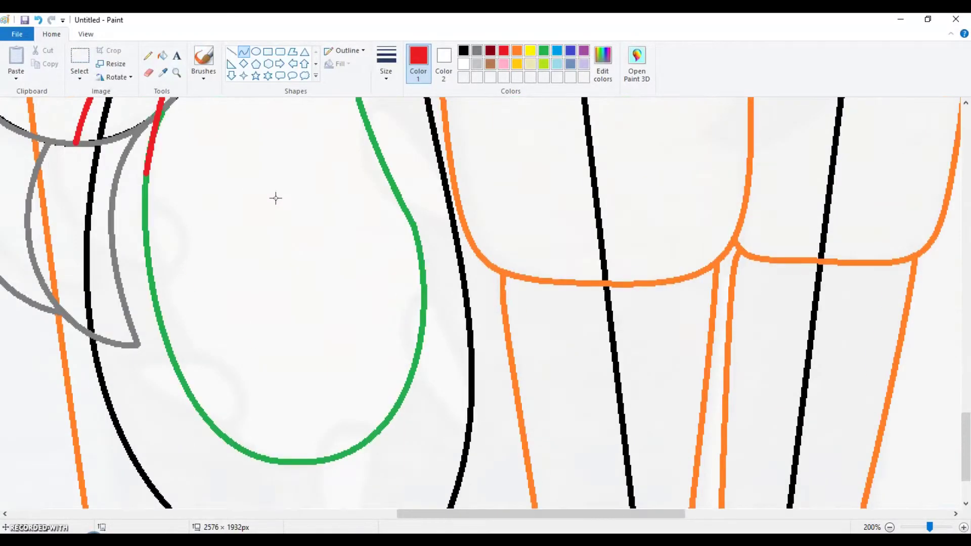
pyautogui.moveTo(68, 149); pyautogui.dragTo(212, 509)
pyautogui.moveTo(127, 303); pyautogui.dragTo(78, 305)
pyautogui.moveTo(144, 356); pyautogui.dragTo(43, 481)
pyautogui.moveTo(242, 501); pyautogui.dragTo(219, 502)
# Draw the red contour's lower right part outside the black oval, curving up to the left leg's outer orange line.
pyautogui.moveTo(303, 474); pyautogui.dragTo(588, 180)
pyautogui.moveTo(358, 481); pyautogui.dragTo(678, 223)
pyautogui.moveTo(516, 354); pyautogui.dragTo(602, 342)
pyautogui.moveTo(283, 461); pyautogui.dragTo(624, 169)
pyautogui.moveTo(333, 463); pyautogui.dragTo(403, 475)
pyautogui.moveTo(284, 461); pyautogui.dragTo(546, 214)
pyautogui.moveTo(415, 349); pyautogui.dragTo(476, 465)
pyautogui.moveTo(271, 456); pyautogui.dragTo(490, 159)
pyautogui.moveTo(364, 445)
pyautogui.mouseDown()
pyautogui.moveTo(347, 464)
pyautogui.moveTo(523, 414)
pyautogui.moveTo(425, 414)
pyautogui.moveTo(444, 336)
pyautogui.moveTo(559, 373)
pyautogui.moveTo(559, 344)
pyautogui.mouseUp()
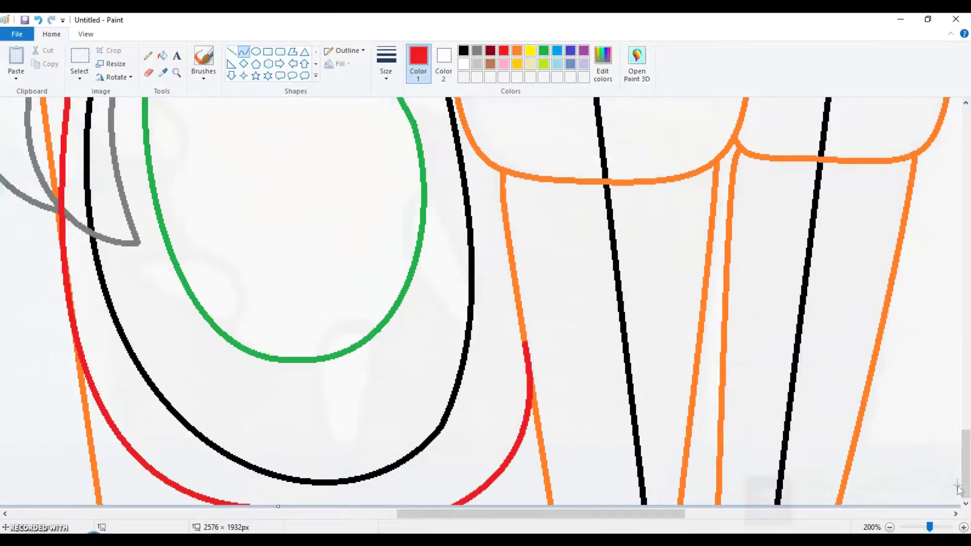
# Smooth the kink on the green contour's right side with a red curve about 43 by 118 px over it.
pyautogui.scroll(4, 635, 325)
pyautogui.click(425, 397)
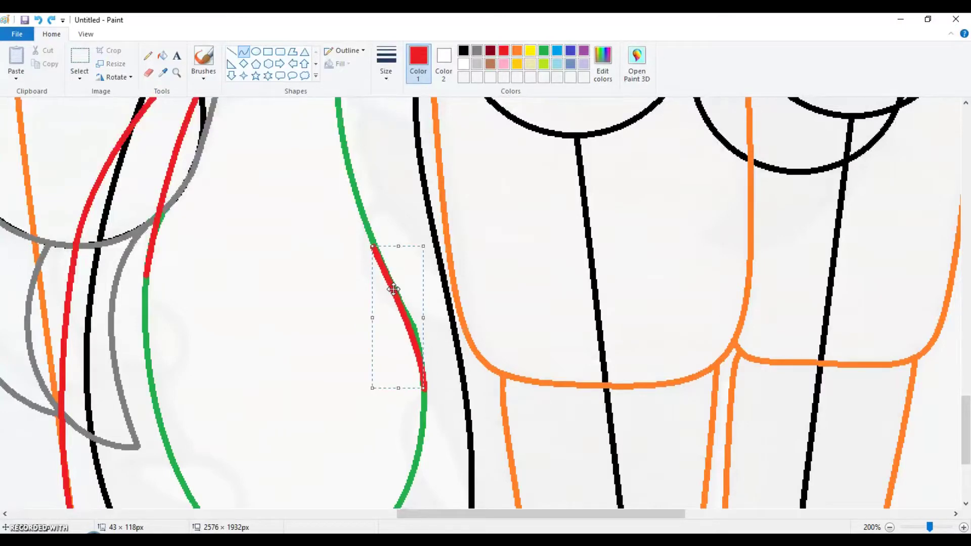
# Draw an indigo teardrop across the upper part of the green contour, with its tip pointing down toward the left leg.
pyautogui.scroll(3, 438, 205)
pyautogui.scroll(1, 438, 204)
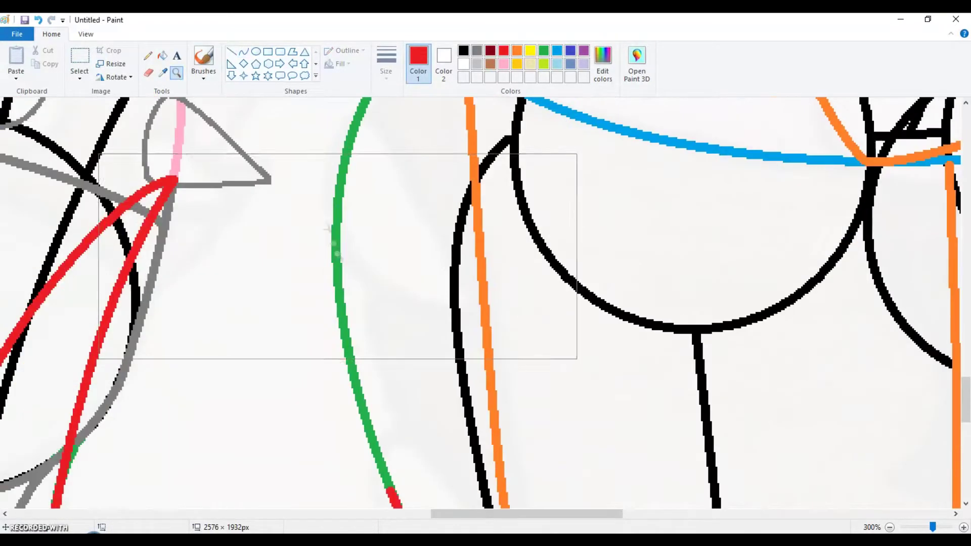
pyautogui.click(571, 52)
pyautogui.moveTo(362, 104); pyautogui.dragTo(459, 304)
pyautogui.moveTo(411, 204); pyautogui.dragTo(435, 211)
pyautogui.moveTo(404, 266); pyautogui.dragTo(283, 174)
pyautogui.scroll(-5, 438, 295)
pyautogui.moveTo(372, 137); pyautogui.dragTo(513, 264)
pyautogui.moveTo(445, 202); pyautogui.dragTo(487, 184)
pyautogui.moveTo(508, 270); pyautogui.dragTo(403, 262)
pyautogui.moveTo(370, 144); pyautogui.dragTo(331, 185)
pyautogui.moveTo(404, 240); pyautogui.dragTo(343, 178)
pyautogui.hotkey('ctrl', 'z')
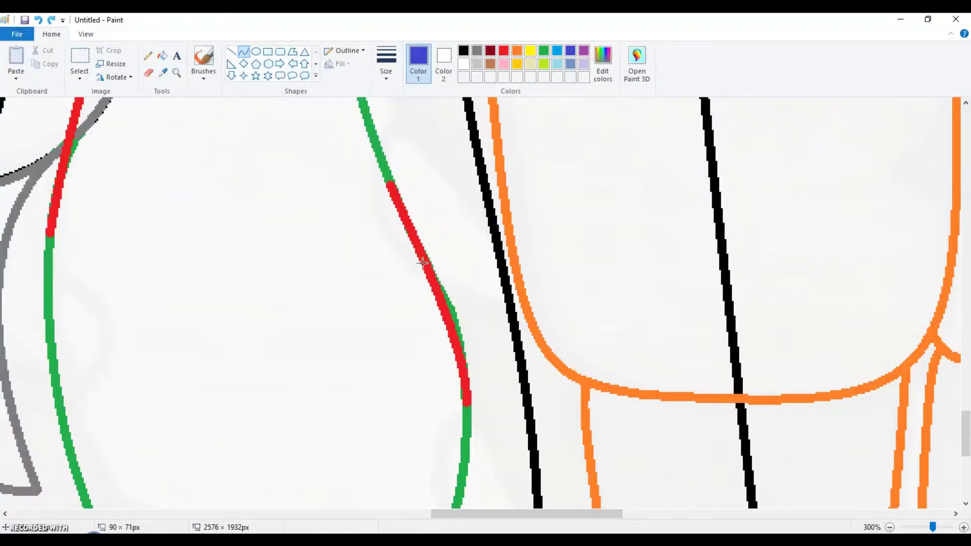
# Draw two more indigo teardrops across the green contour's right side, one above and one below the red smoothing curve.
pyautogui.moveTo(512, 249); pyautogui.dragTo(465, 167)
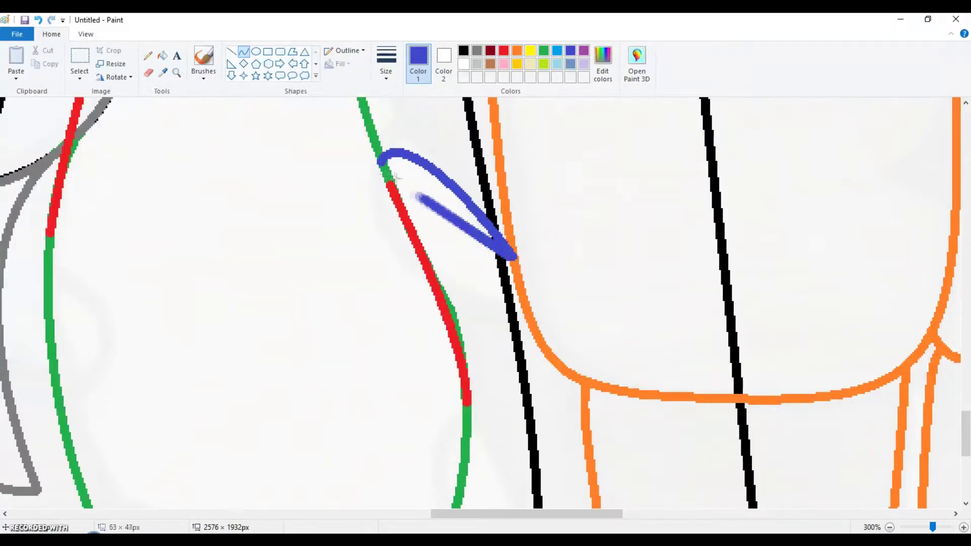
pyautogui.moveTo(509, 260); pyautogui.dragTo(365, 217)
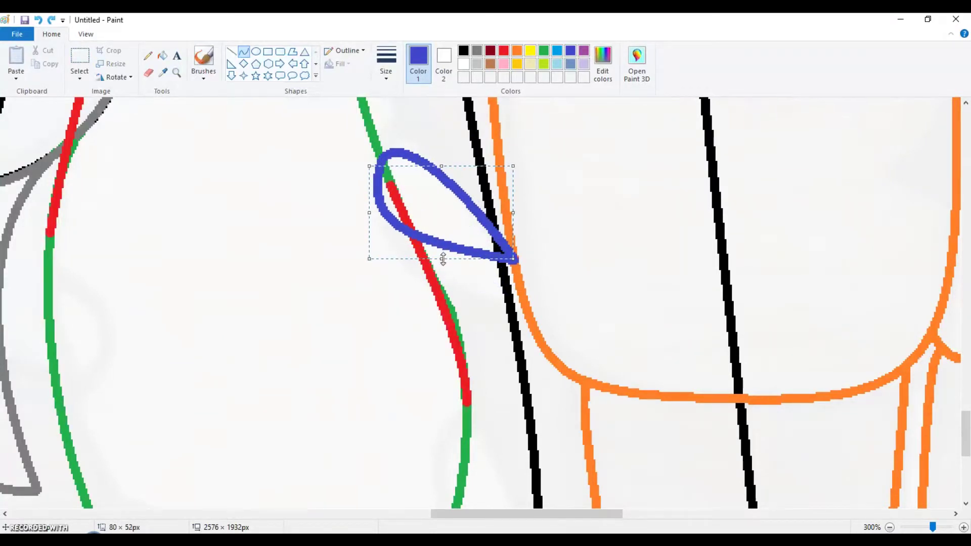
pyautogui.scroll(-4, 554, 246)
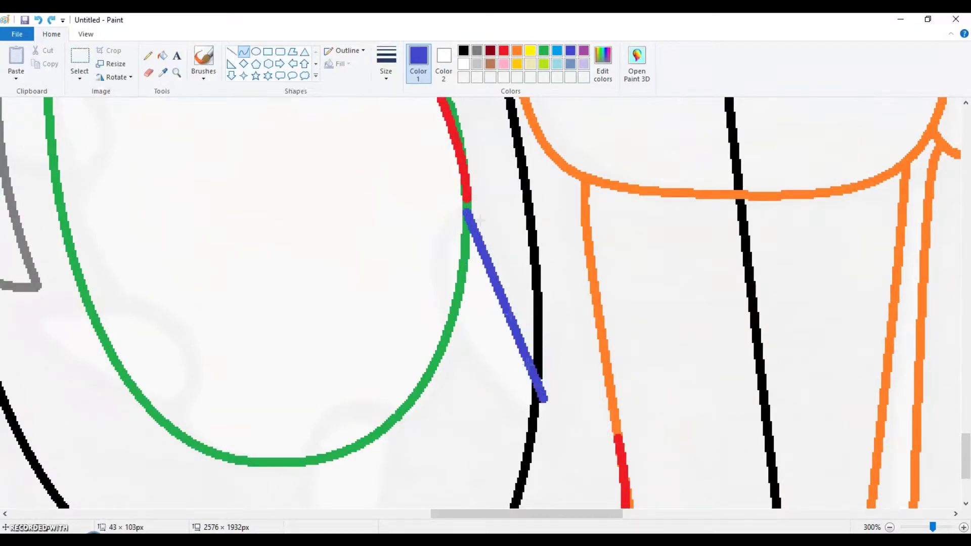
pyautogui.moveTo(493, 225); pyautogui.dragTo(508, 247)
pyautogui.moveTo(469, 289); pyautogui.dragTo(431, 319)
pyautogui.moveTo(467, 214); pyautogui.dragTo(425, 280)
# Draw three indigo teardrops across the green contour, at its lower end, its lower left and its left side.
pyautogui.scroll(-4, 578, 353)
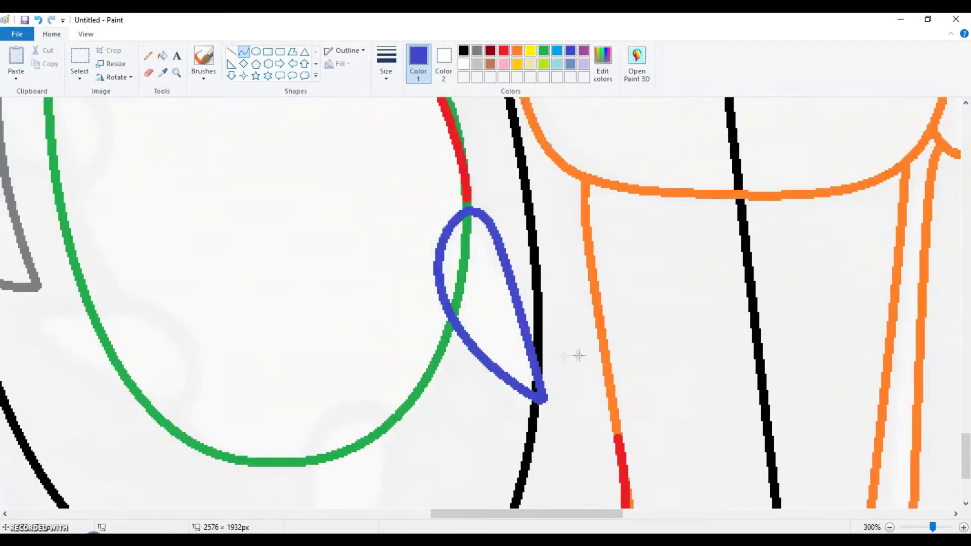
pyautogui.moveTo(384, 256)
pyautogui.mouseDown()
pyautogui.moveTo(333, 419)
pyautogui.moveTo(372, 341)
pyautogui.moveTo(354, 313)
pyautogui.moveTo(276, 275)
pyautogui.moveTo(309, 203)
pyautogui.mouseUp()
pyautogui.moveTo(152, 230); pyautogui.dragTo(168, 245)
pyautogui.moveTo(54, 184); pyautogui.dragTo(103, 120)
pyautogui.click(231, 163)
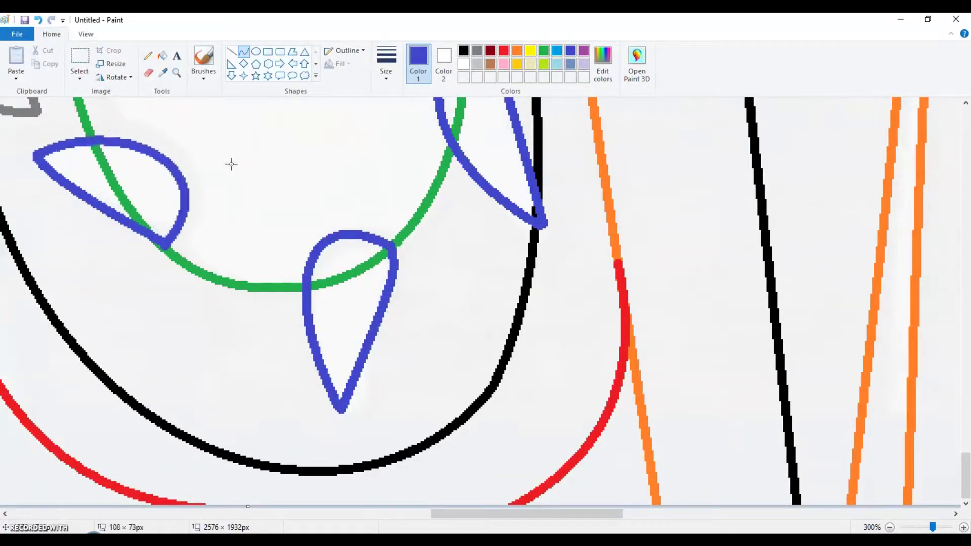
pyautogui.scroll(5, 181, 218)
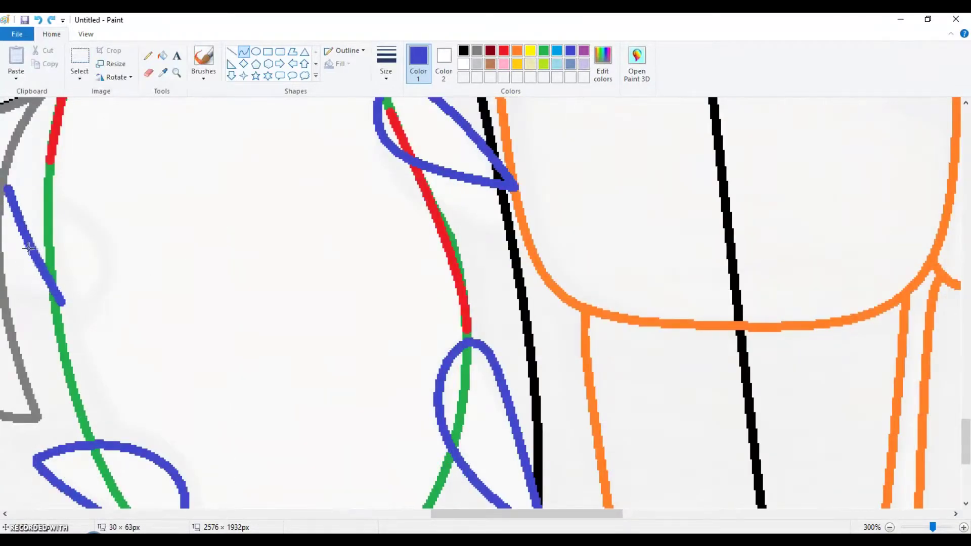
pyautogui.moveTo(64, 318); pyautogui.dragTo(145, 202)
# Draw the lower part of a jagged indigo outline from the red line up past the gray cuff, including a rising curve about 49 by 91 px.
pyautogui.scroll(3, 298, 239)
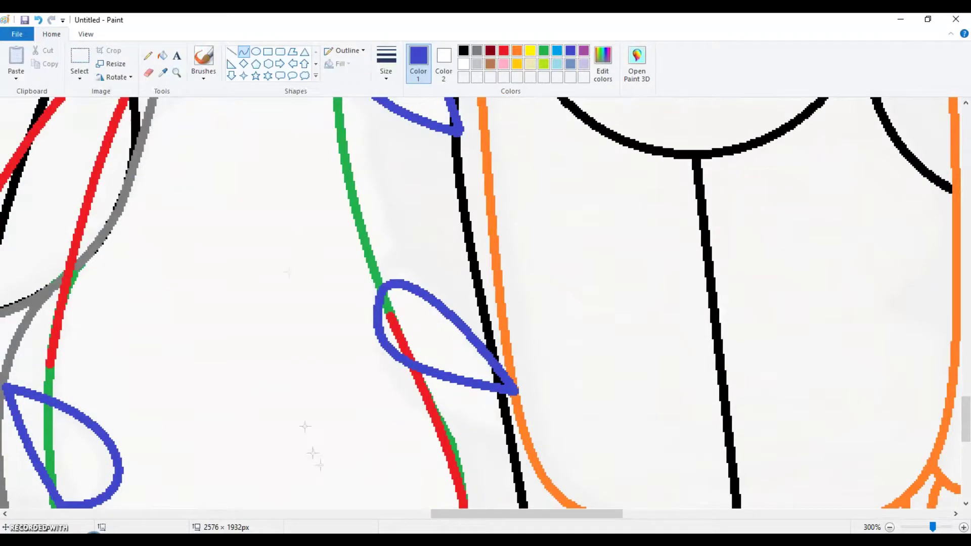
pyautogui.moveTo(483, 514); pyautogui.dragTo(431, 514)
pyautogui.moveTo(361, 375); pyautogui.dragTo(537, 215)
pyautogui.moveTo(448, 296)
pyautogui.mouseDown()
pyautogui.moveTo(462, 321)
pyautogui.moveTo(449, 314)
pyautogui.mouseUp()
pyautogui.scroll(2, 537, 317)
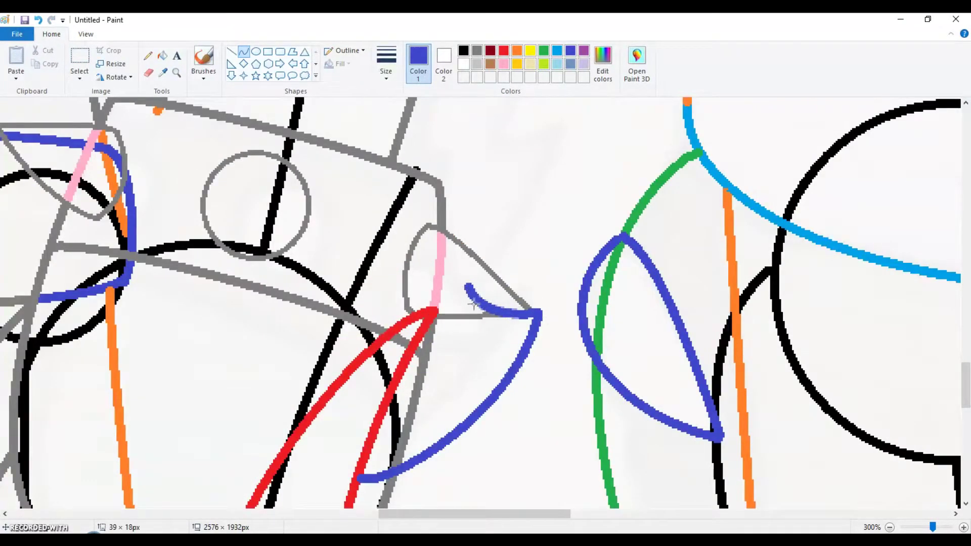
pyautogui.moveTo(510, 259); pyautogui.dragTo(565, 187)
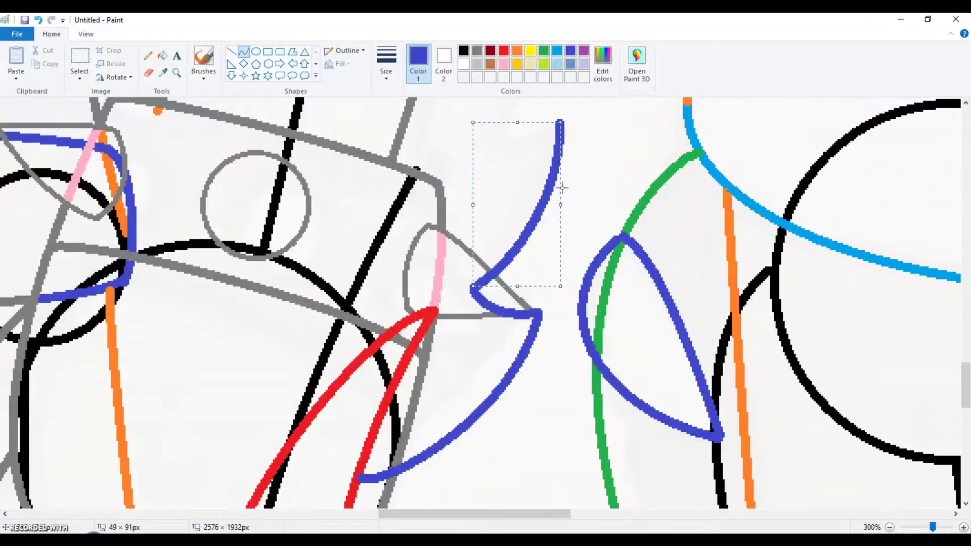
pyautogui.scroll(2, 562, 188)
pyautogui.moveTo(560, 327); pyautogui.dragTo(582, 312)
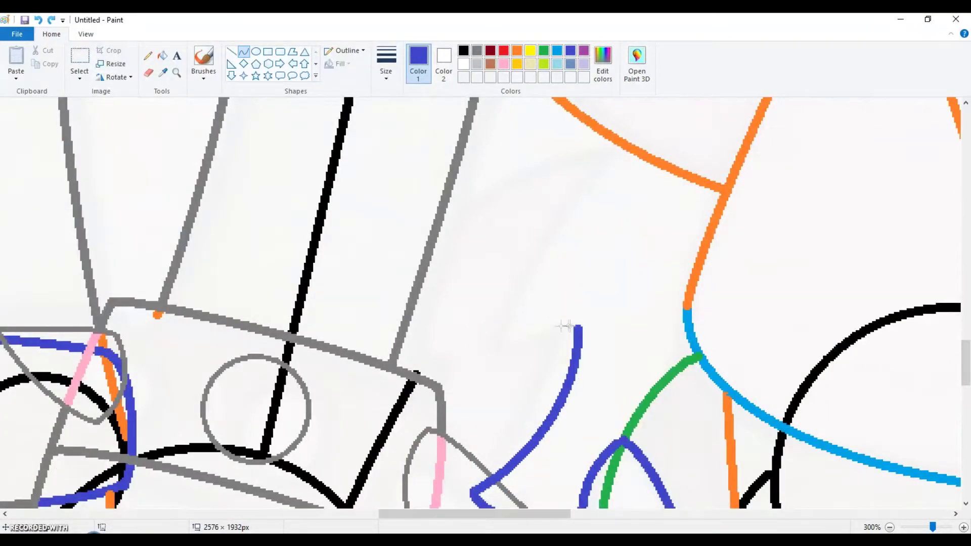
# Complete the jagged outline's upper spike with indigo curves about 65 by 99 px and 141 by 53 px, meeting near the orange hair.
pyautogui.moveTo(512, 340)
pyautogui.mouseDown()
pyautogui.moveTo(622, 153)
pyautogui.moveTo(505, 333)
pyautogui.moveTo(620, 158)
pyautogui.mouseUp()
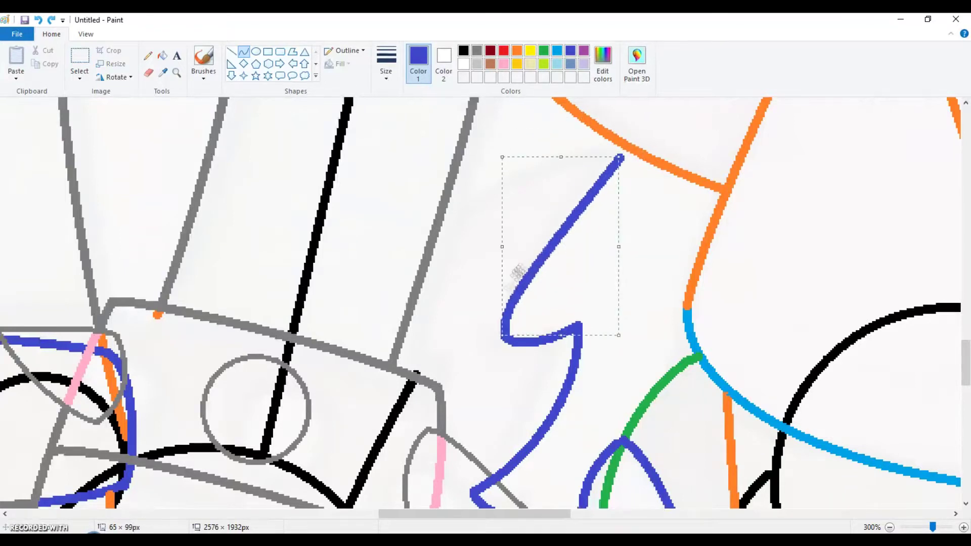
pyautogui.moveTo(622, 154); pyautogui.dragTo(362, 281)
pyautogui.moveTo(476, 203); pyautogui.dragTo(481, 167)
pyautogui.moveTo(489, 282); pyautogui.dragTo(490, 250)
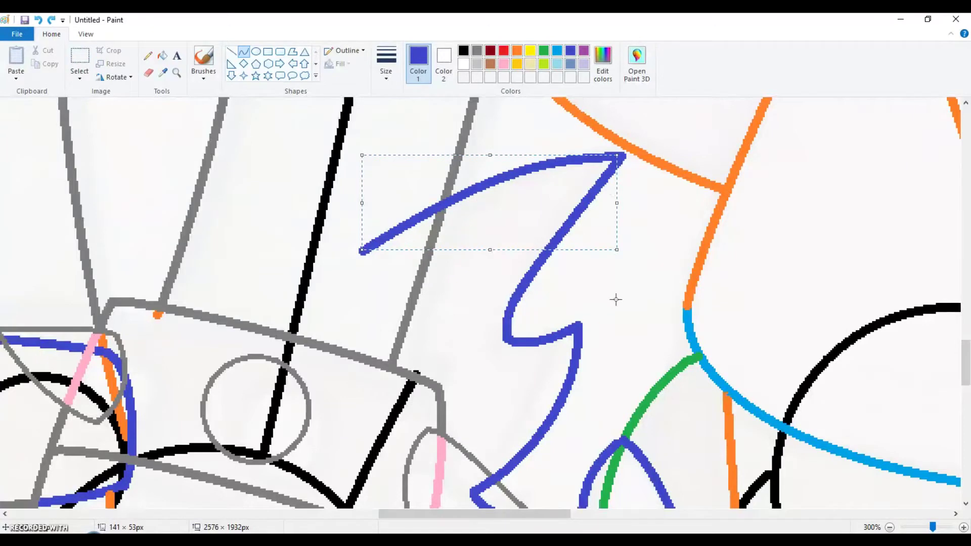
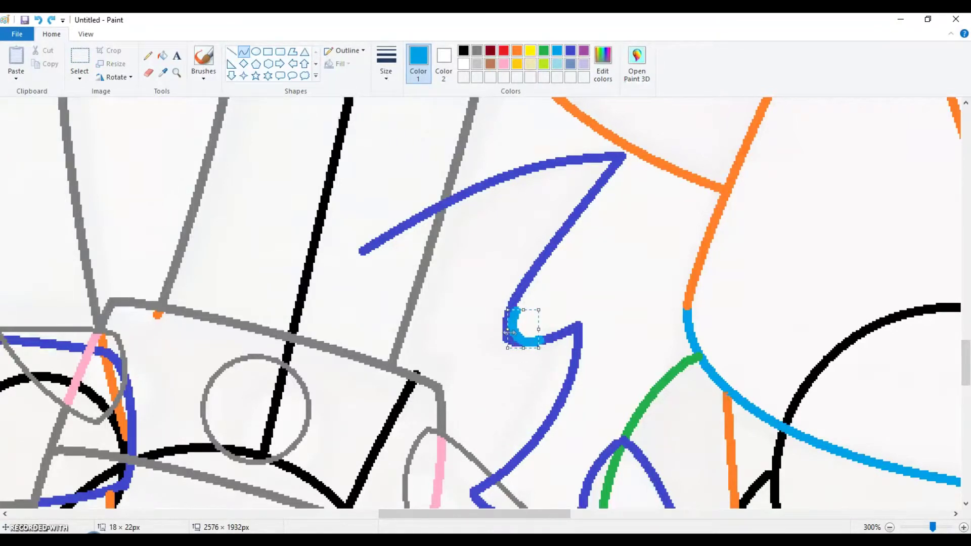
# Redraw the lowest spike of the jagged outline wider in light blue, adding a concave curve about 42 by 51 px to its upper edge.
pyautogui.scroll(-6, 581, 360)
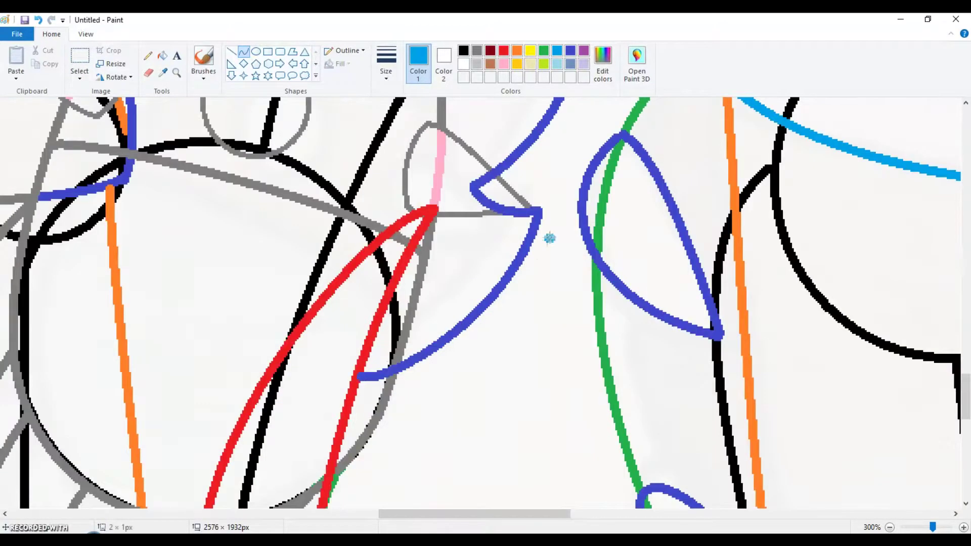
pyautogui.moveTo(357, 376); pyautogui.dragTo(568, 208)
pyautogui.moveTo(445, 299)
pyautogui.mouseDown()
pyautogui.moveTo(372, 372)
pyautogui.moveTo(453, 312)
pyautogui.moveTo(571, 311)
pyautogui.mouseUp()
pyautogui.moveTo(490, 178); pyautogui.dragTo(515, 217)
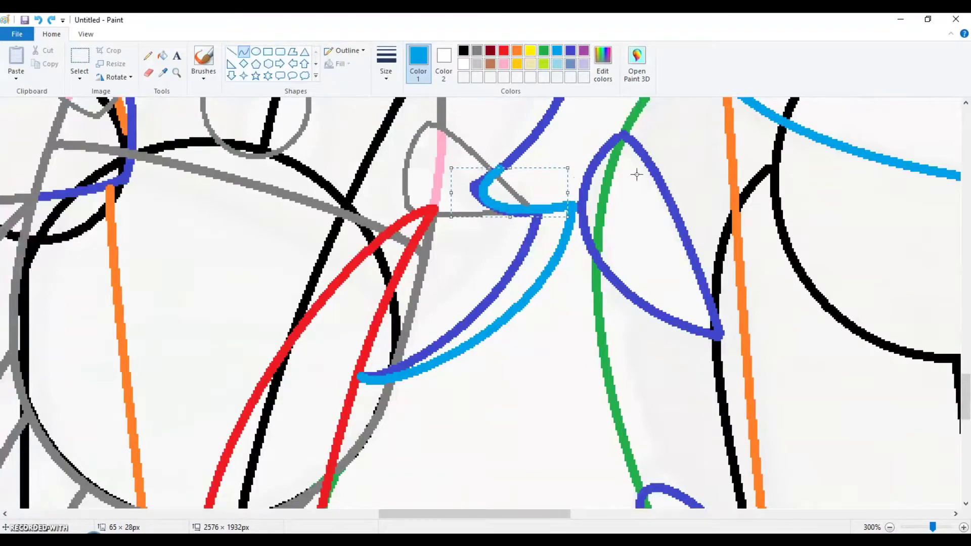
pyautogui.moveTo(571, 206); pyautogui.dragTo(511, 222)
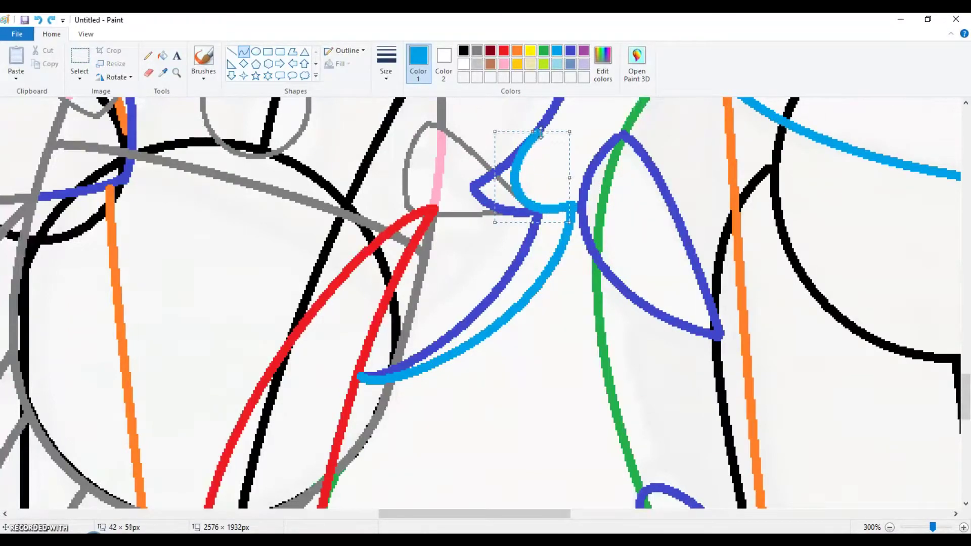
# Draw light blue cuffs around both of the second character's lower legs, with curved top edges and sides slightly outside the orange lines.
pyautogui.scroll(-2, 669, 136)
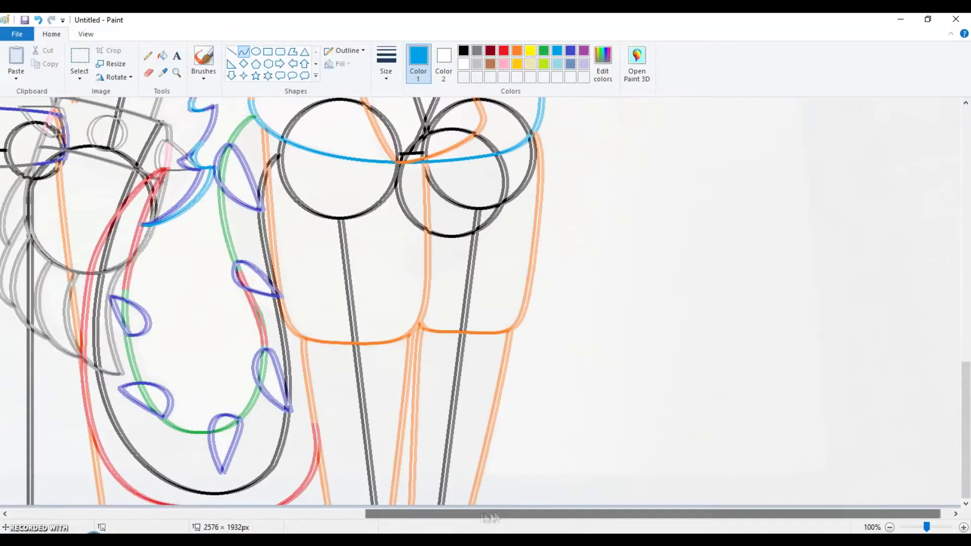
pyautogui.click(175, 75)
pyautogui.click(424, 403)
pyautogui.moveTo(487, 326); pyautogui.dragTo(455, 320)
pyautogui.moveTo(605, 473); pyautogui.dragTo(601, 498)
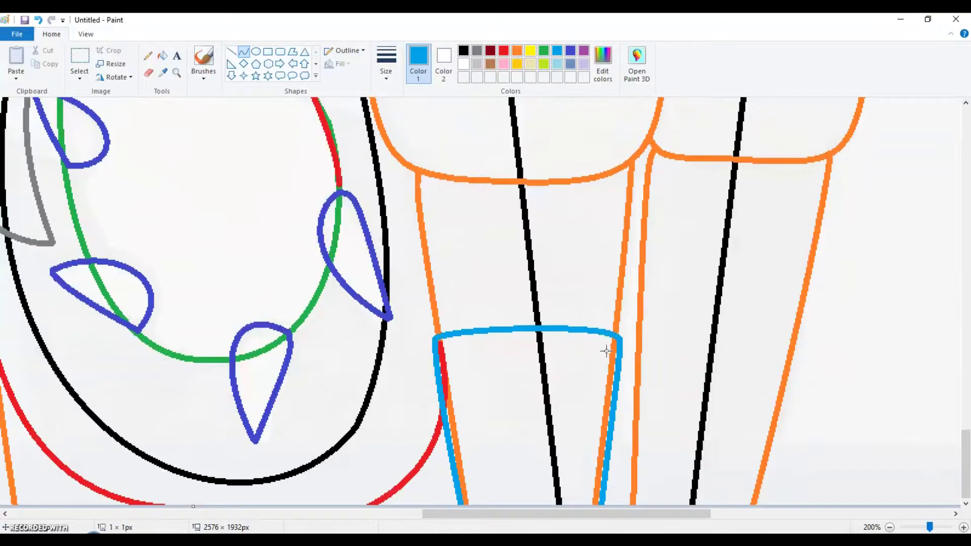
pyautogui.moveTo(631, 339); pyautogui.dragTo(627, 503)
pyautogui.moveTo(627, 415); pyautogui.dragTo(629, 348)
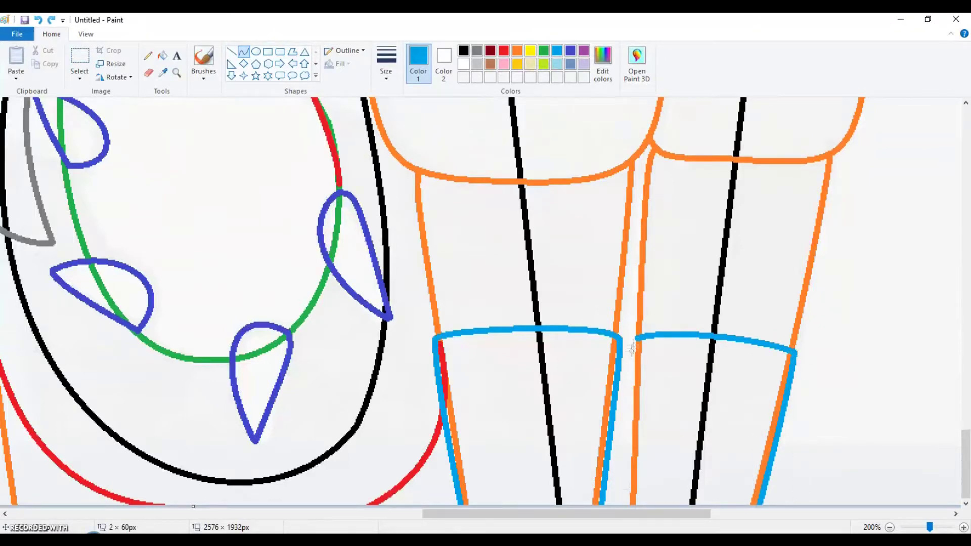
# Draw an indigo curve from the orange sleeve's lowest point down the inner side of the hand circle at the hip.
pyautogui.scroll(-5, 692, 300)
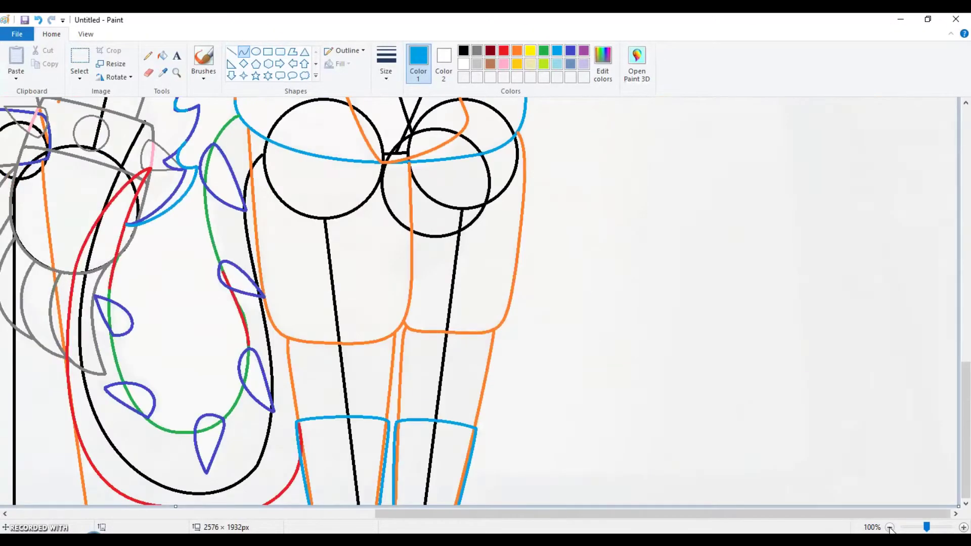
pyautogui.click(176, 72)
pyautogui.click(548, 289)
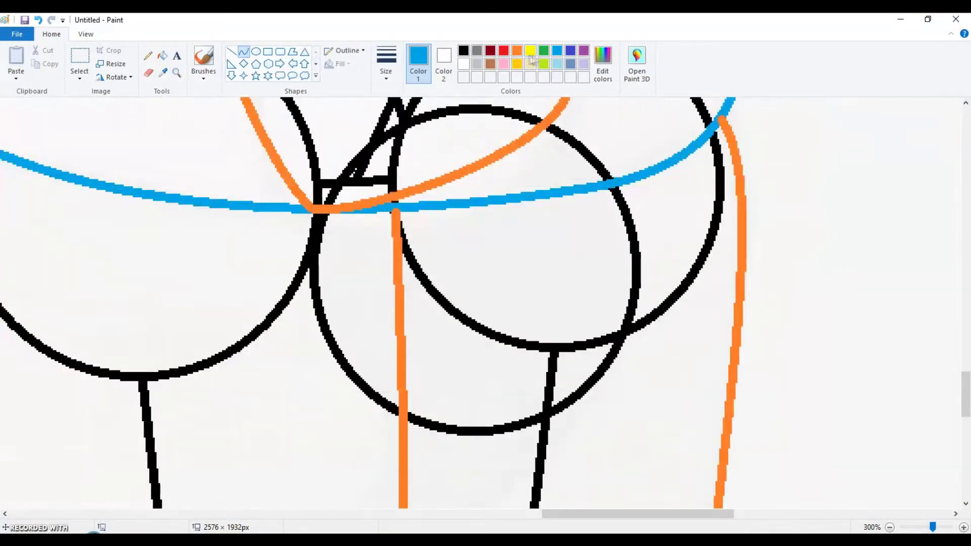
pyautogui.moveTo(343, 303); pyautogui.dragTo(329, 263)
pyautogui.hotkey('ctrl', 'z')
pyautogui.moveTo(319, 210); pyautogui.dragTo(344, 304)
pyautogui.hotkey('ctrl', 'z')
pyautogui.moveTo(318, 211); pyautogui.dragTo(439, 438)
pyautogui.moveTo(374, 323)
pyautogui.mouseDown()
pyautogui.moveTo(329, 253)
pyautogui.moveTo(334, 263)
pyautogui.mouseUp()
pyautogui.moveTo(335, 487); pyautogui.dragTo(538, 373)
pyautogui.hotkey('ctrl', 'z')
# Draw a wide indigo curve beneath the hand circle to form the lower edge of the hand.
pyautogui.scroll(-2, 369, 307)
pyautogui.moveTo(263, 290); pyautogui.dragTo(536, 256)
pyautogui.moveTo(242, 354); pyautogui.dragTo(212, 415)
pyautogui.moveTo(445, 455); pyautogui.dragTo(449, 480)
# Add overlapping indigo finger curves along the outer lower side of the hand circle.
pyautogui.moveTo(584, 204); pyautogui.dragTo(511, 344)
pyautogui.moveTo(531, 324); pyautogui.dragTo(563, 307)
pyautogui.hotkey('ctrl', 'z')
pyautogui.moveTo(576, 216); pyautogui.dragTo(526, 314)
pyautogui.moveTo(562, 303); pyautogui.dragTo(576, 292)
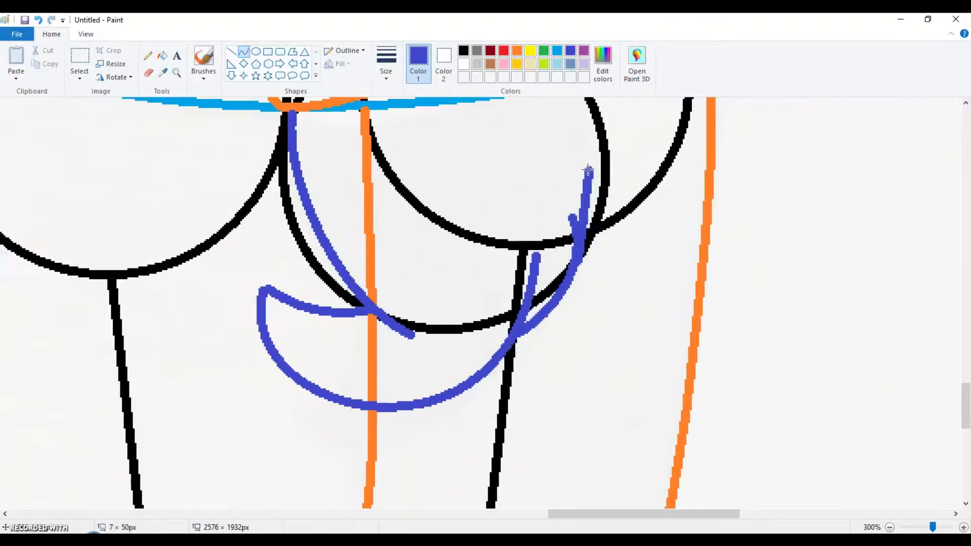
pyautogui.scroll(2, 603, 195)
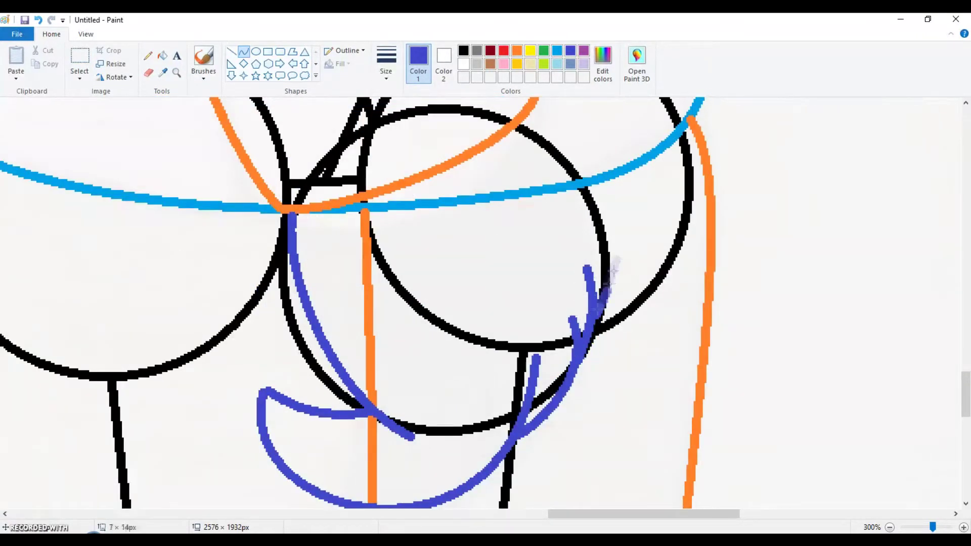
# Draw the hand's outer edge in indigo, joining the fingers to the orange sleeve with a curve about 47 by 80 px.
pyautogui.scroll(2, 614, 271)
pyautogui.moveTo(544, 230); pyautogui.dragTo(602, 412)
pyautogui.moveTo(614, 343); pyautogui.dragTo(590, 254)
pyautogui.moveTo(544, 231); pyautogui.dragTo(561, 244)
pyautogui.moveTo(528, 208); pyautogui.dragTo(601, 326)
pyautogui.moveTo(581, 283)
pyautogui.mouseDown()
pyautogui.moveTo(614, 296)
pyautogui.moveTo(599, 214)
pyautogui.mouseUp()
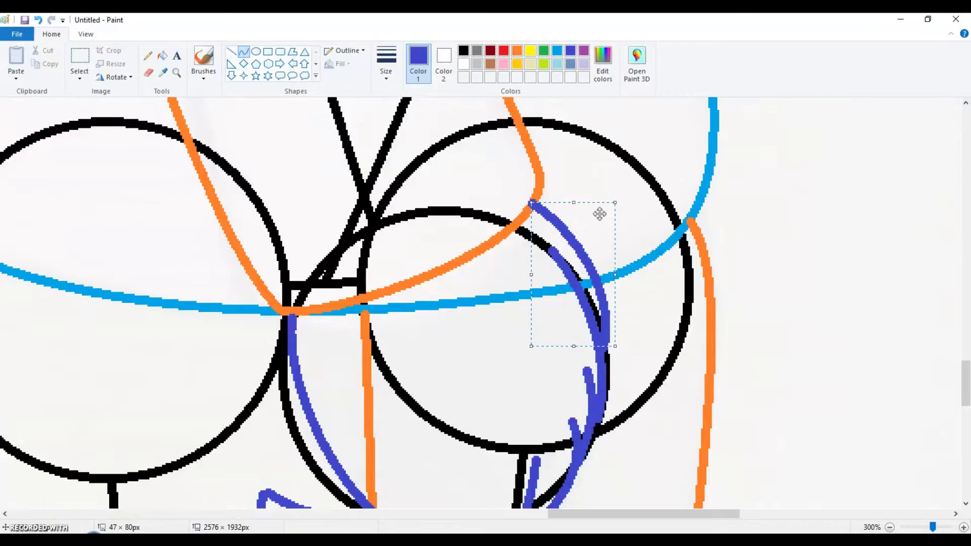
# Cover both characters with a translucent white rectangle to fade the coloured sketch lines.
pyautogui.scroll(-2, 608, 358)
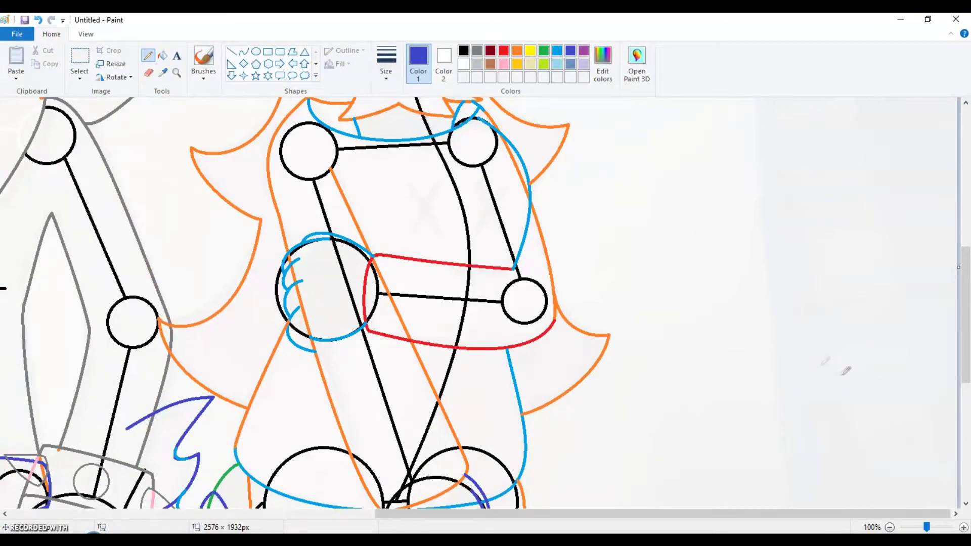
pyautogui.scroll(-3, 845, 371)
pyautogui.scroll(3, 846, 370)
pyautogui.click(269, 51)
pyautogui.moveTo(63, 102); pyautogui.dragTo(664, 518)
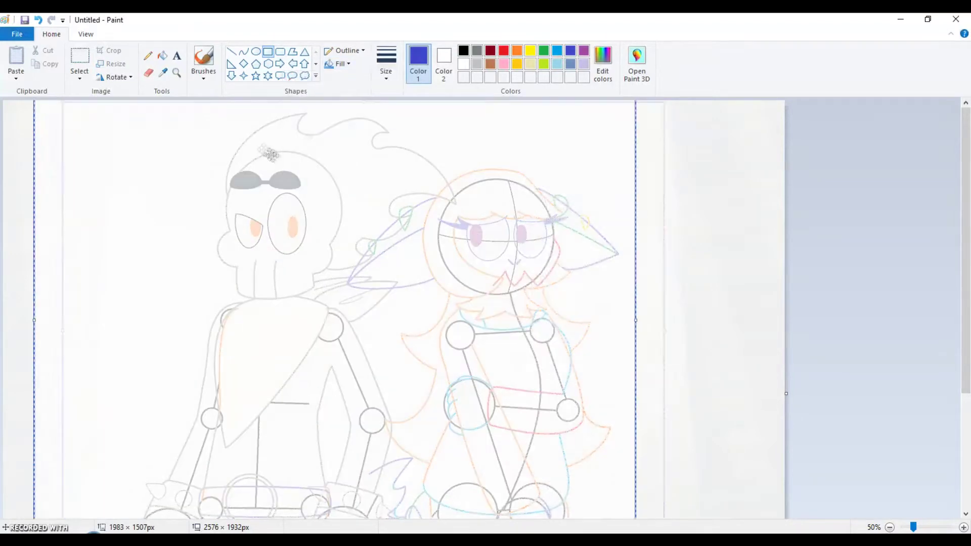
# Recolour the second character's left hair and ear, fringe, eye outlines, lashes and inner right ear line black.
pyautogui.scroll(-3, 277, 159)
pyautogui.click(496, 163)
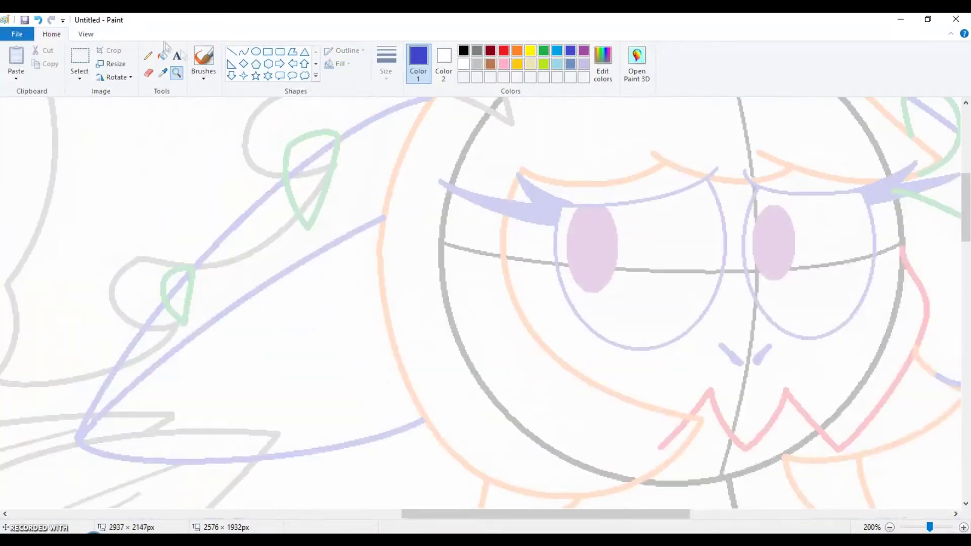
pyautogui.moveTo(425, 420)
pyautogui.mouseDown()
pyautogui.moveTo(384, 218)
pyautogui.moveTo(703, 420)
pyautogui.mouseUp()
pyautogui.moveTo(435, 99)
pyautogui.mouseDown()
pyautogui.moveTo(336, 134)
pyautogui.moveTo(195, 266)
pyautogui.moveTo(525, 254)
pyautogui.moveTo(765, 185)
pyautogui.moveTo(522, 182)
pyautogui.mouseUp()
pyautogui.hscroll(5, 521, 304)
pyautogui.moveTo(769, 184); pyautogui.dragTo(932, 314)
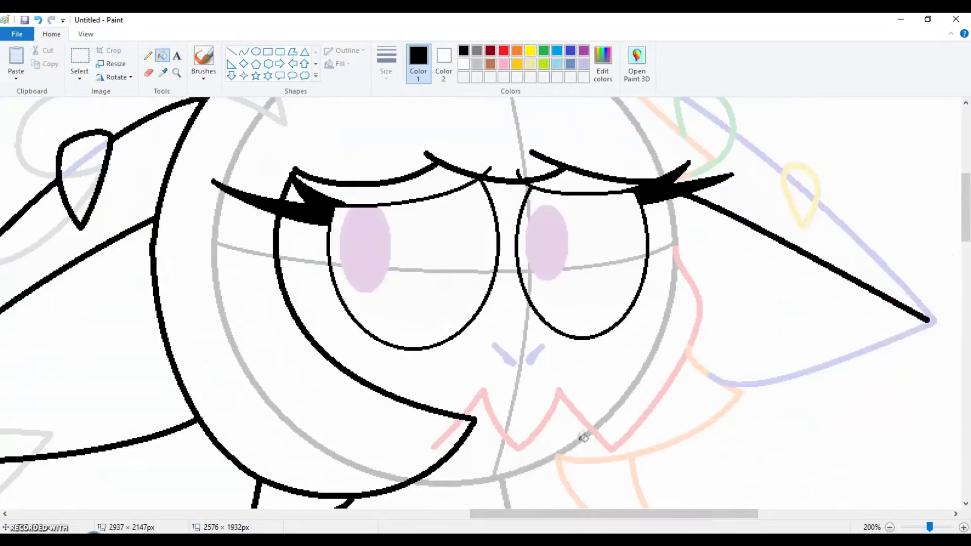
# Draw a black chin curve along the lower edge of the faded head circle, from the left hair to the mouth's outer tooth.
pyautogui.moveTo(504, 473); pyautogui.dragTo(529, 506)
pyautogui.scroll(-3, 552, 413)
pyautogui.click(177, 72)
pyautogui.click(553, 430)
pyautogui.click(244, 51)
pyautogui.moveTo(538, 143)
pyautogui.mouseDown()
pyautogui.moveTo(286, 224)
pyautogui.moveTo(308, 227)
pyautogui.moveTo(384, 167)
pyautogui.moveTo(455, 213)
pyautogui.moveTo(501, 188)
pyautogui.mouseUp()
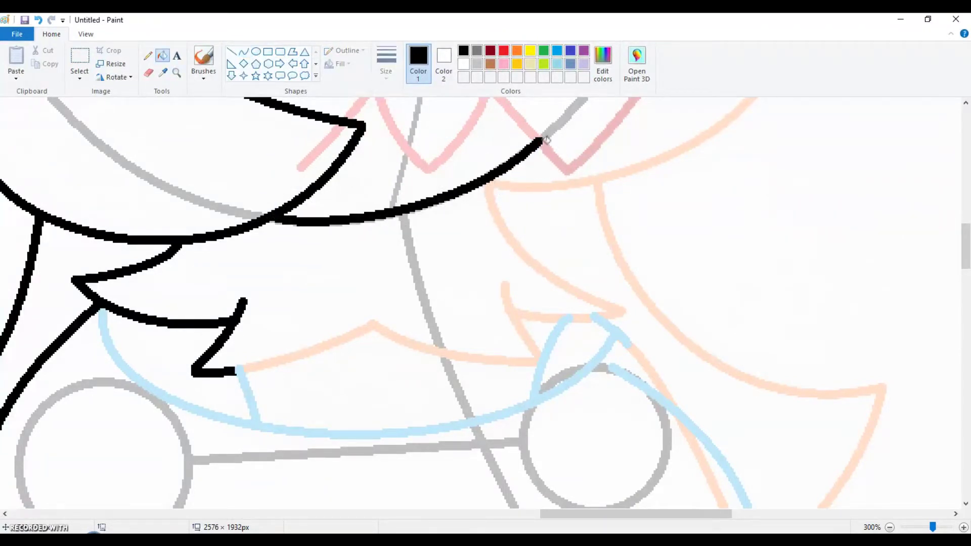
# Fill the zigzag mouth, the right-hand hair tuft, the lower ear edge and the collar's right side black.
pyautogui.click(543, 134)
pyautogui.scroll(3, 526, 191)
pyautogui.click(684, 222)
pyautogui.click(730, 273)
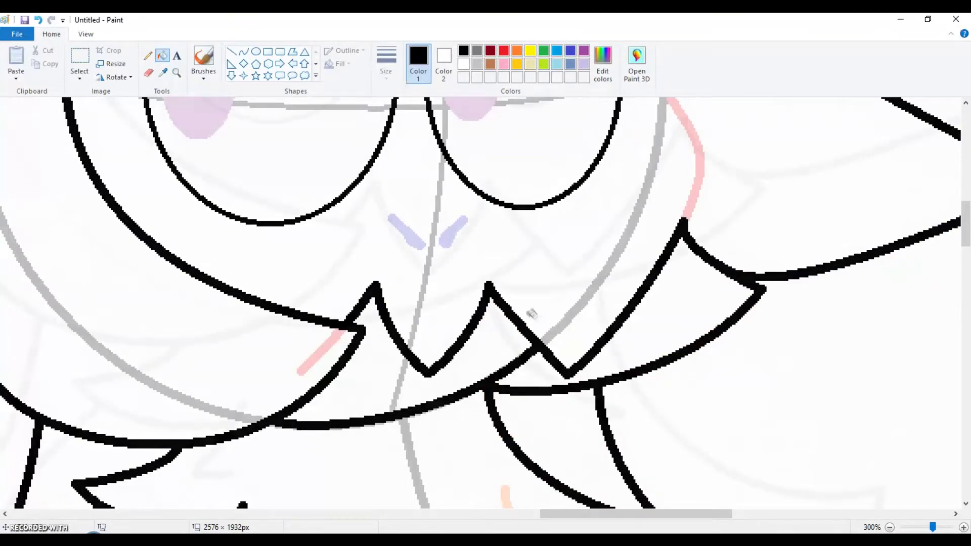
pyautogui.scroll(-3, 531, 314)
pyautogui.click(532, 318)
# Fill the faded green teardrop and the adjoining orange hair line at the right ear black.
pyautogui.scroll(6, 397, 230)
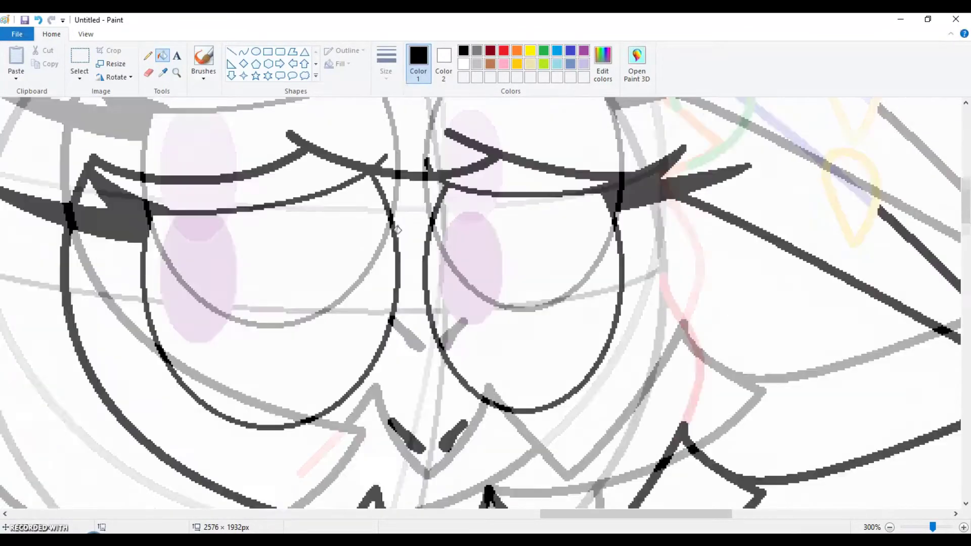
pyautogui.scroll(2, 397, 230)
pyautogui.scroll(2, 623, 151)
pyautogui.hscroll(3, 622, 151)
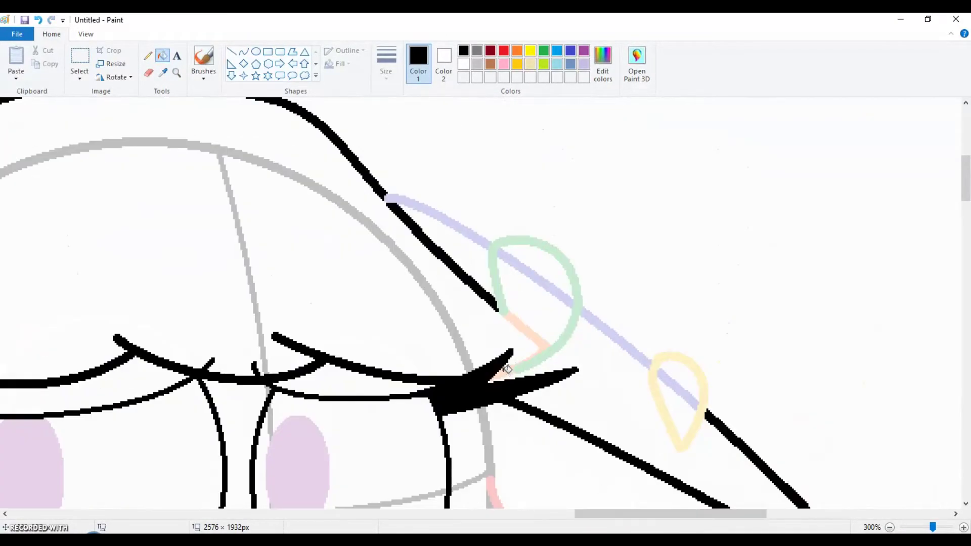
pyautogui.scroll(-2, 534, 257)
pyautogui.click(533, 257)
pyautogui.hotkey('ctrl', 'z')
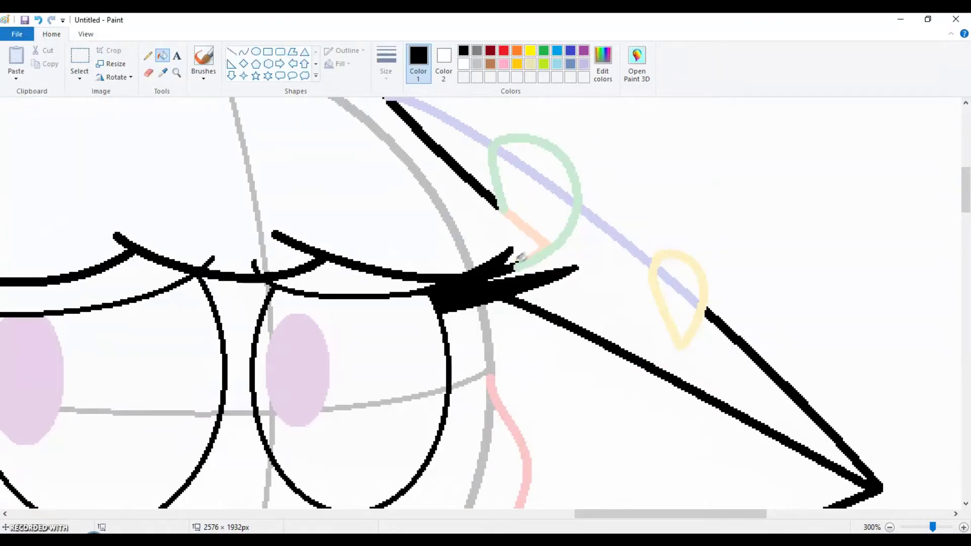
pyautogui.hotkey('ctrl', 'y')
pyautogui.click(523, 257)
# Fill the right ear's upper edge and the yellow teardrop on it black.
pyautogui.scroll(2, 523, 257)
pyautogui.click(393, 198)
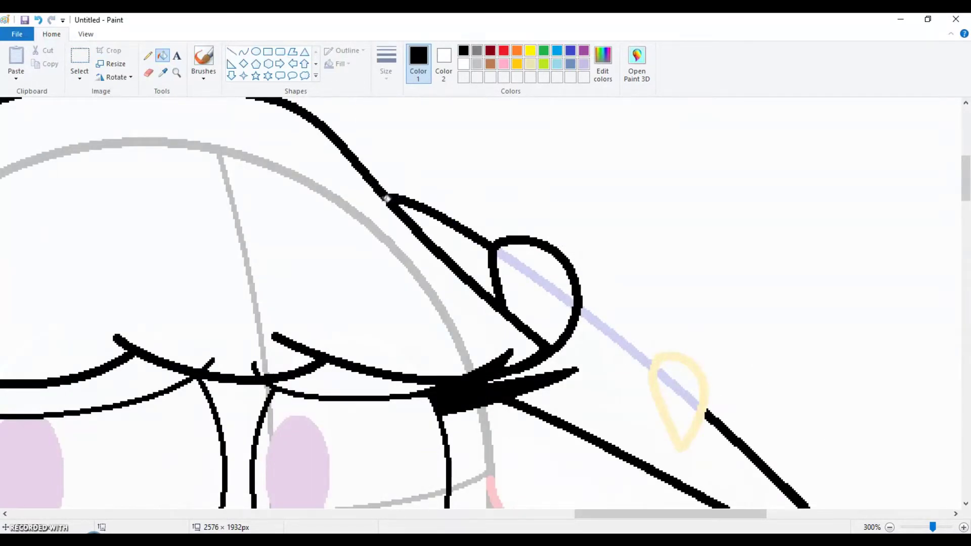
pyautogui.scroll(-2, 543, 282)
pyautogui.click(646, 254)
# Fill both of the second character's faded purple irises green.
pyautogui.scroll(-2, 533, 267)
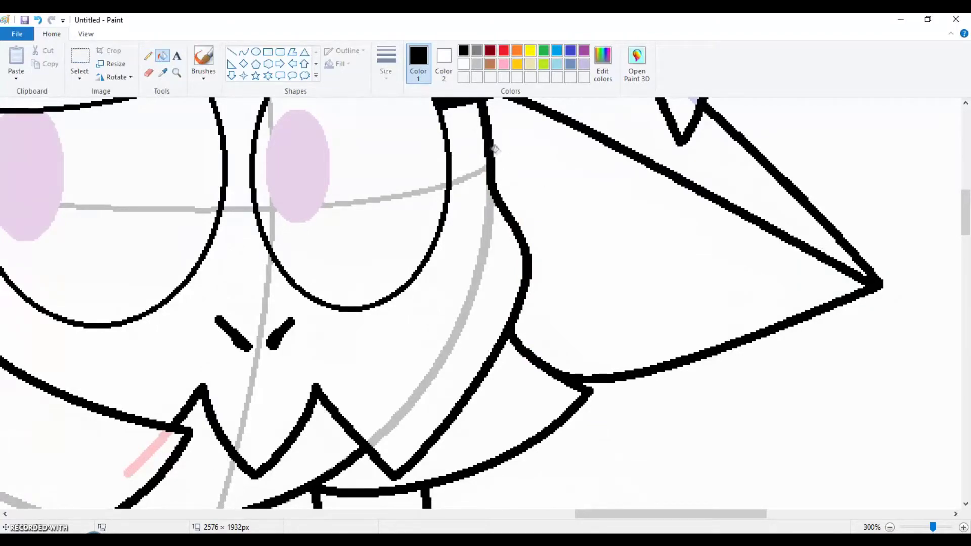
pyautogui.scroll(2, 495, 148)
pyautogui.scroll(-2, 625, 396)
pyautogui.hscroll(-2, 466, 394)
pyautogui.click(544, 50)
pyautogui.click(245, 167)
pyautogui.click(498, 163)
# Fill the second character's right-hand upper arm and the long hair line beside it black.
pyautogui.scroll(-2, 498, 162)
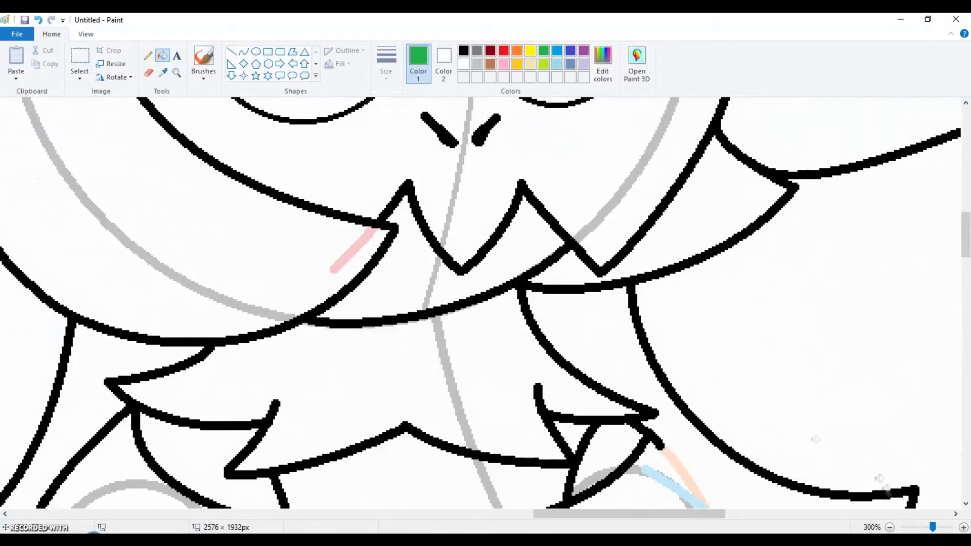
pyautogui.click(890, 527)
pyautogui.click(890, 528)
pyautogui.moveTo(860, 514); pyautogui.dragTo(827, 514)
pyautogui.click(177, 72)
pyautogui.click(453, 372)
pyautogui.click(163, 55)
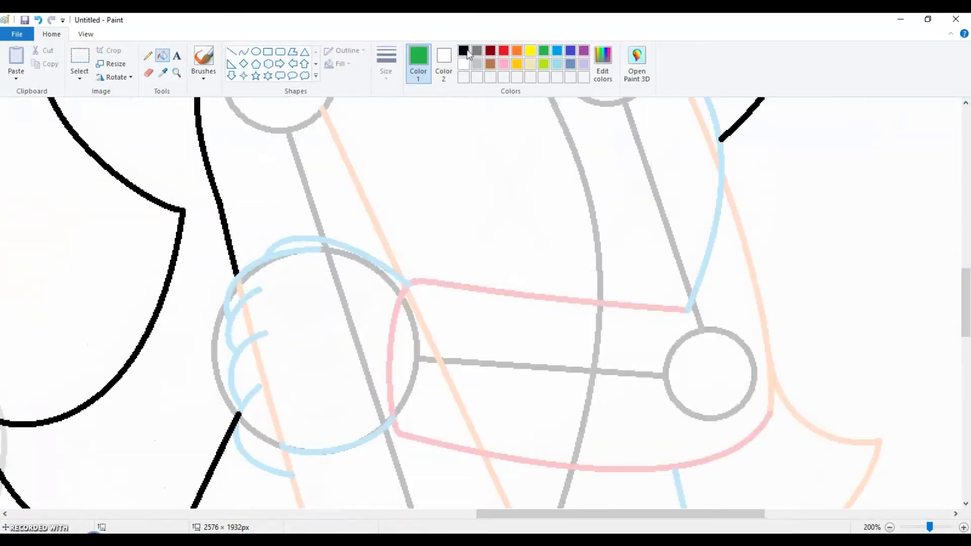
pyautogui.click(464, 50)
pyautogui.scroll(2, 737, 208)
pyautogui.scroll(2, 714, 240)
pyautogui.scroll(-2, 713, 240)
pyautogui.click(716, 227)
pyautogui.click(729, 217)
# Fill the bent forearm's outline and its cuff at the fist black.
pyautogui.scroll(-2, 764, 316)
pyautogui.click(485, 452)
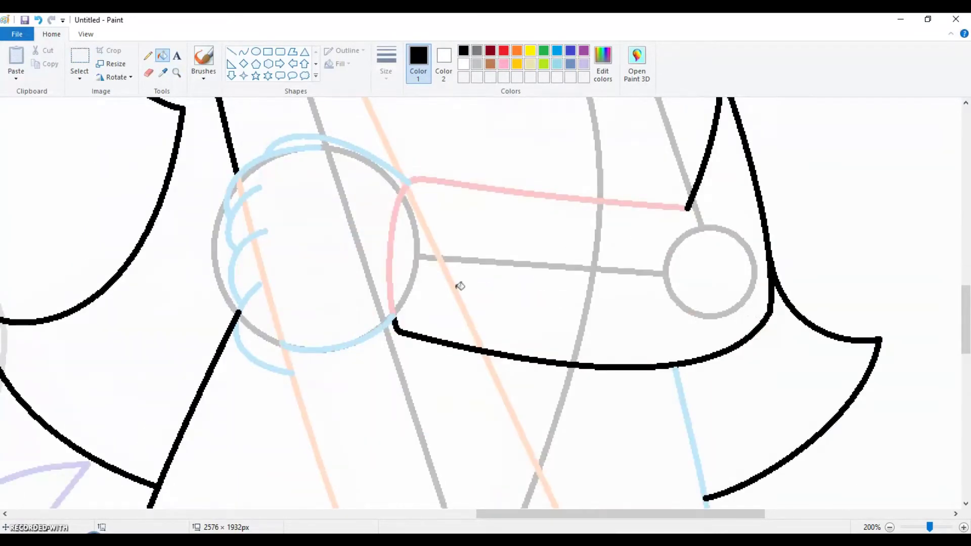
pyautogui.click(403, 175)
pyautogui.click(417, 180)
pyautogui.scroll(2, 464, 199)
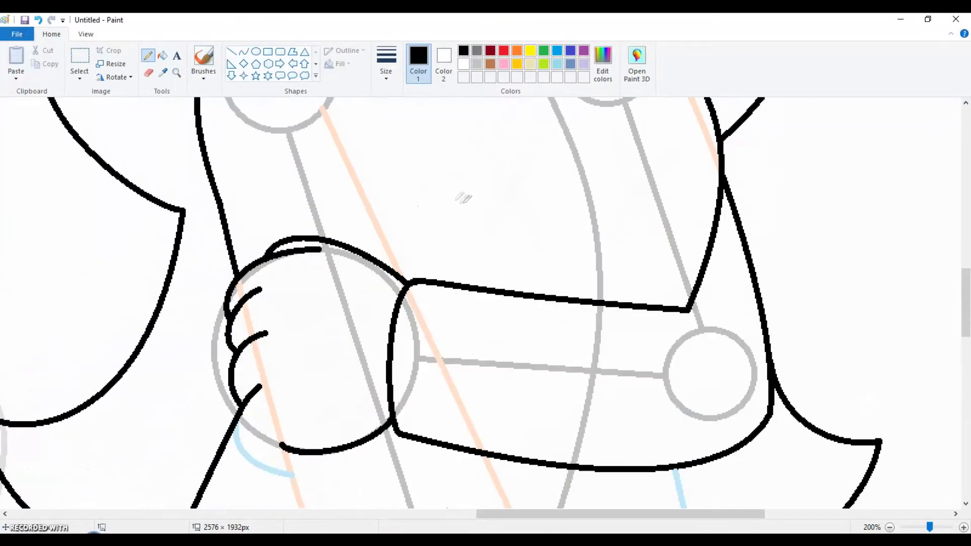
# Fill the faded orange outlines of the long sleeve below the fist and forearm black.
pyautogui.click(162, 55)
pyautogui.scroll(-4, 201, 219)
pyautogui.scroll(6, 242, 207)
pyautogui.click(323, 215)
pyautogui.scroll(-8, 304, 202)
pyautogui.click(297, 176)
# Fill the faded outlines of the lowered hand, the sweater's hem and sides, and the shorts black.
pyautogui.click(595, 408)
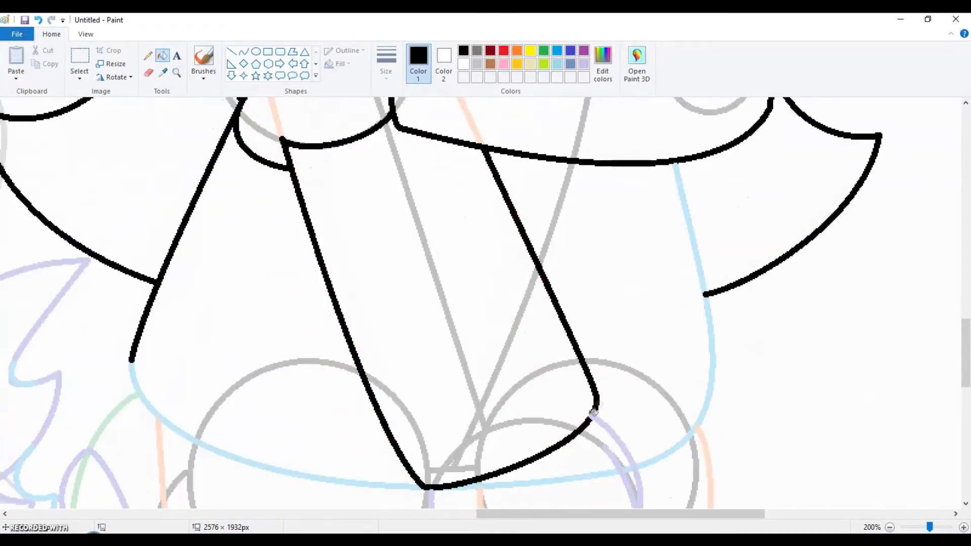
pyautogui.scroll(-4, 596, 415)
pyautogui.click(152, 197)
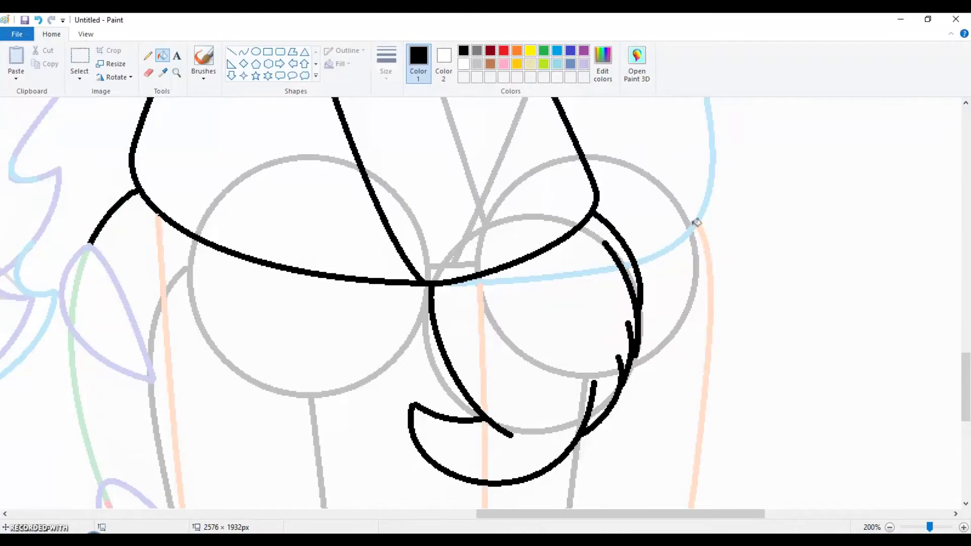
pyautogui.click(694, 222)
pyautogui.scroll(4, 688, 219)
pyautogui.click(685, 217)
pyautogui.scroll(8, 668, 254)
pyautogui.scroll(-14, 167, 207)
pyautogui.click(167, 208)
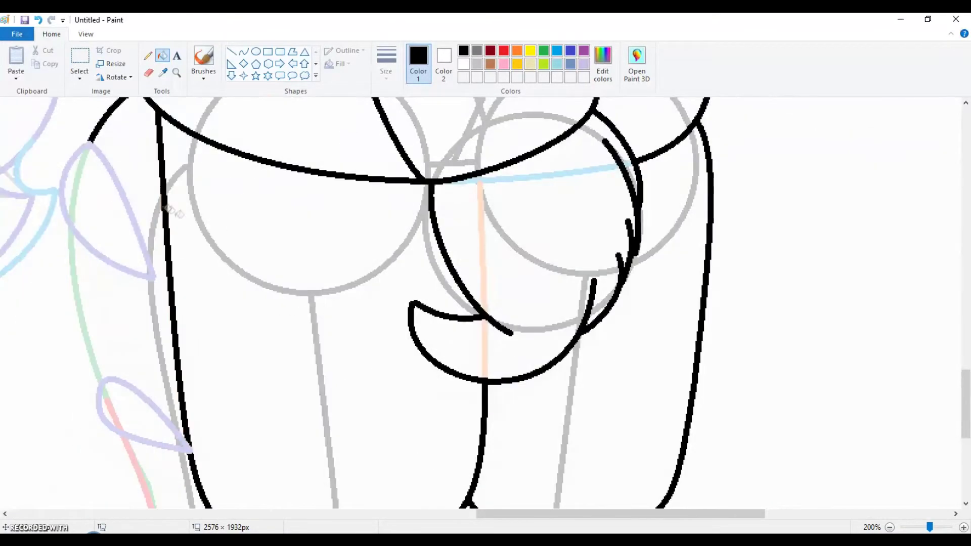
# Fill the faded tail edge and the spikes nearest the character's leg black.
pyautogui.hscroll(-2, 167, 208)
pyautogui.click(185, 234)
pyautogui.scroll(-4, 234, 228)
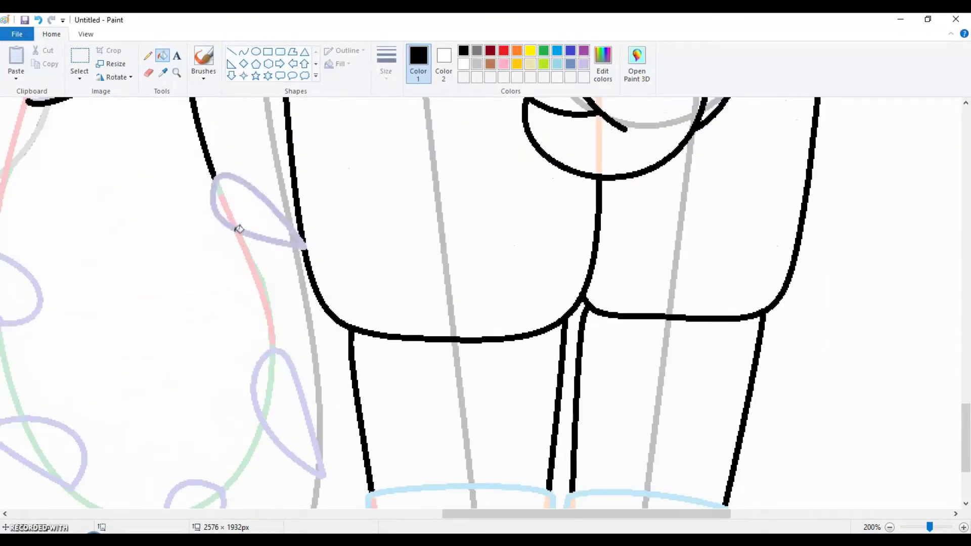
pyautogui.click(238, 229)
pyautogui.scroll(-3, 271, 288)
pyautogui.click(321, 295)
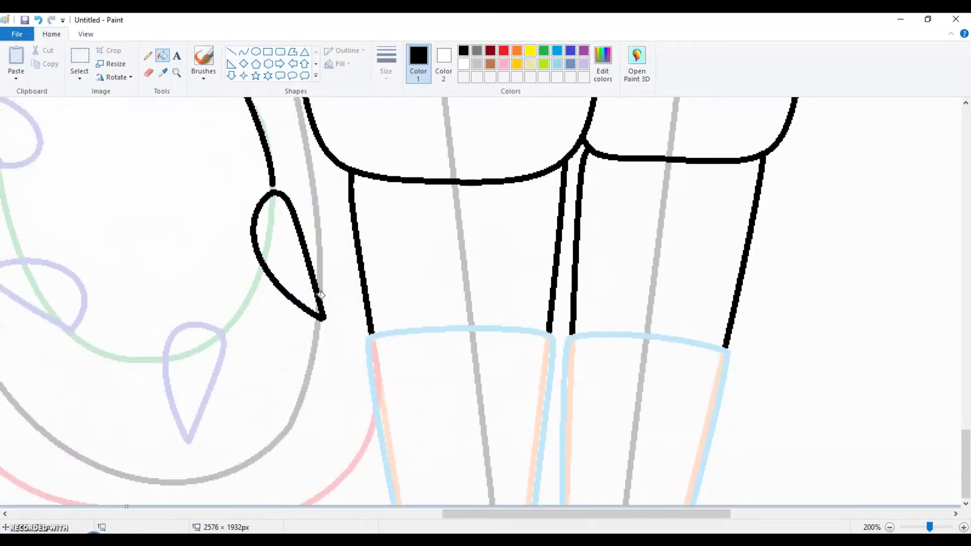
# Fill the sock tops and the tail's remaining inner edge, outer edge and spikes black.
pyautogui.click(538, 331)
pyautogui.click(568, 336)
pyautogui.hscroll(-5, 416, 453)
pyautogui.click(488, 338)
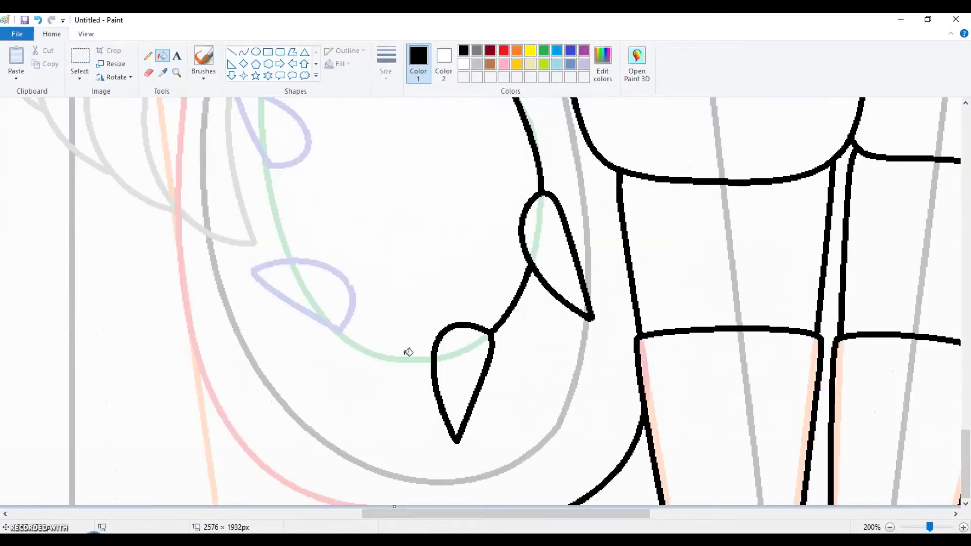
pyautogui.click(407, 358)
pyautogui.click(205, 385)
pyautogui.click(286, 249)
pyautogui.scroll(5, 289, 247)
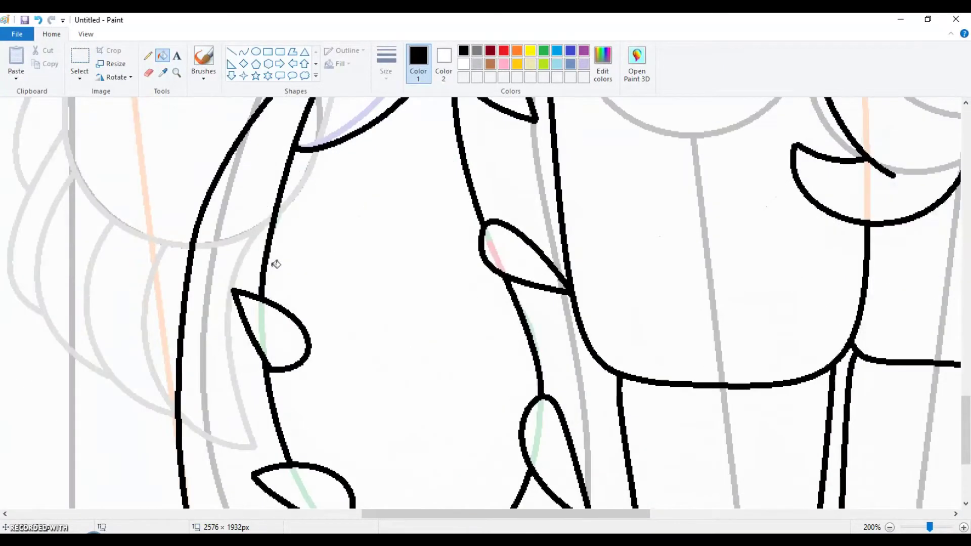
# Fade the leftover sketch with large white rectangles over the whole canvas, and fill the character's line art black again.
pyautogui.click(889, 527)
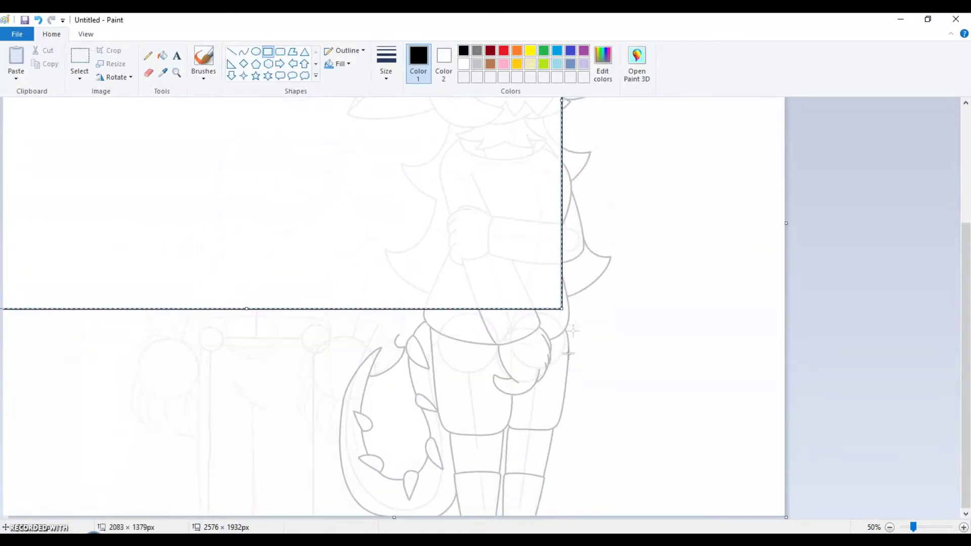
pyautogui.moveTo(86, 140); pyautogui.dragTo(280, 263)
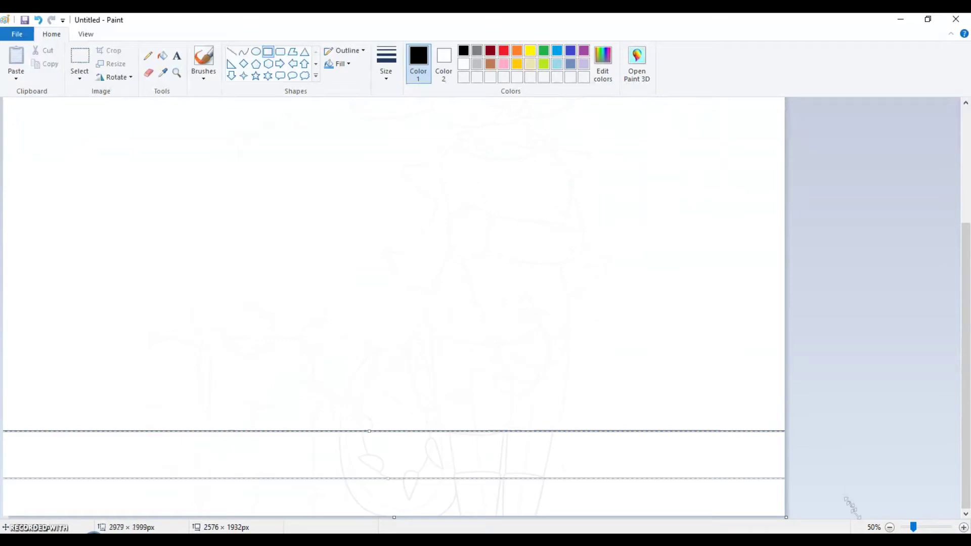
pyautogui.click(162, 55)
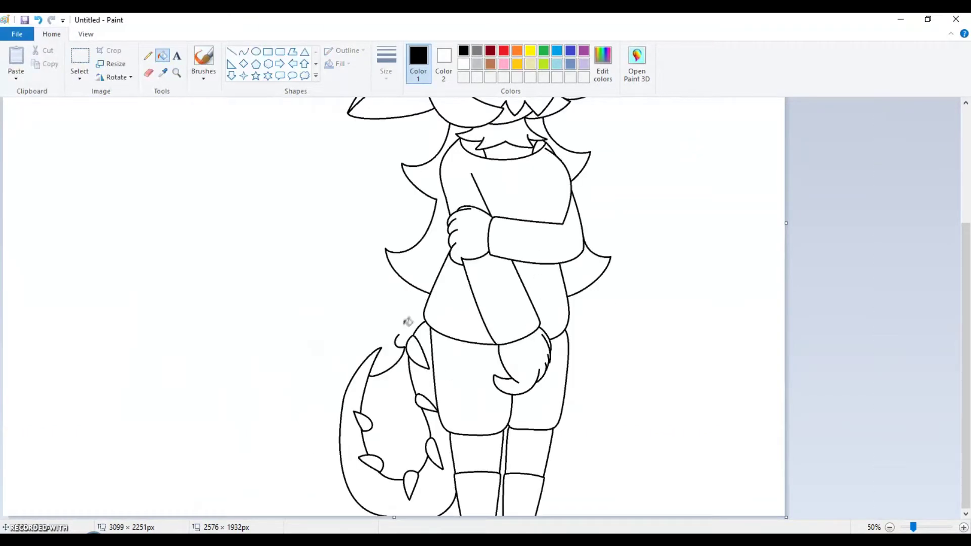
pyautogui.scroll(2, 455, 273)
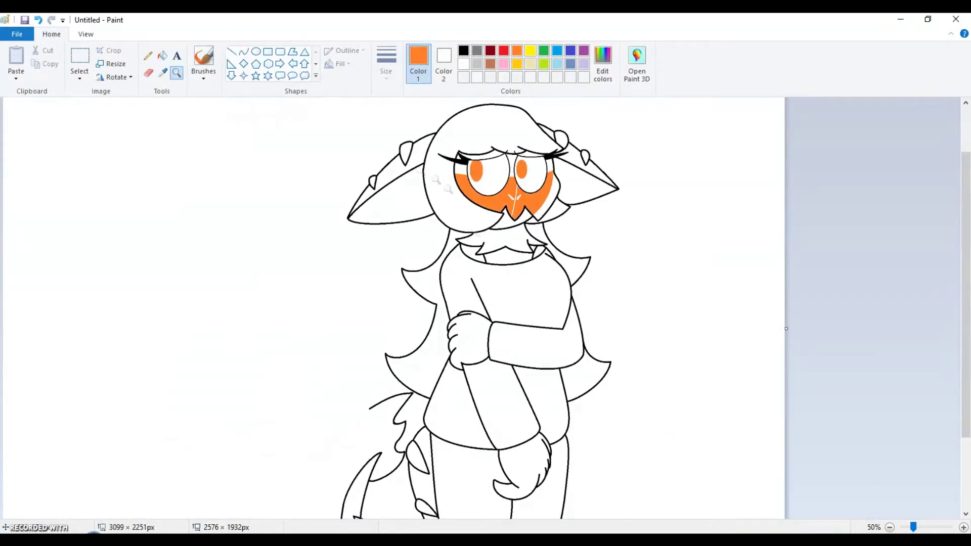
# Undo the orange fill on the face and fill the line art black again.
pyautogui.click(436, 179)
pyautogui.hotkey('ctrl', 'z')
pyautogui.scroll(-4, 580, 269)
pyautogui.scroll(2, 580, 269)
pyautogui.click(890, 527)
pyautogui.click(890, 527)
pyautogui.hotkey('ctrl', 'z')
pyautogui.click(176, 73)
pyautogui.click(226, 152)
pyautogui.click(890, 527)
pyautogui.click(163, 56)
pyautogui.click(506, 274)
pyautogui.scroll(-3, 521, 259)
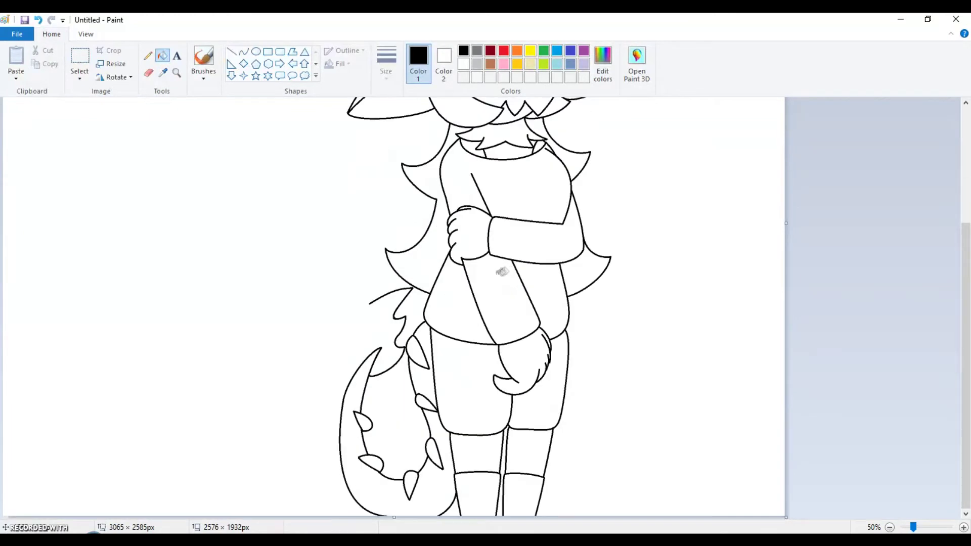
# Try to redraw the tail tip's two edges and the upper fur tuft with orange curves.
pyautogui.click(388, 405)
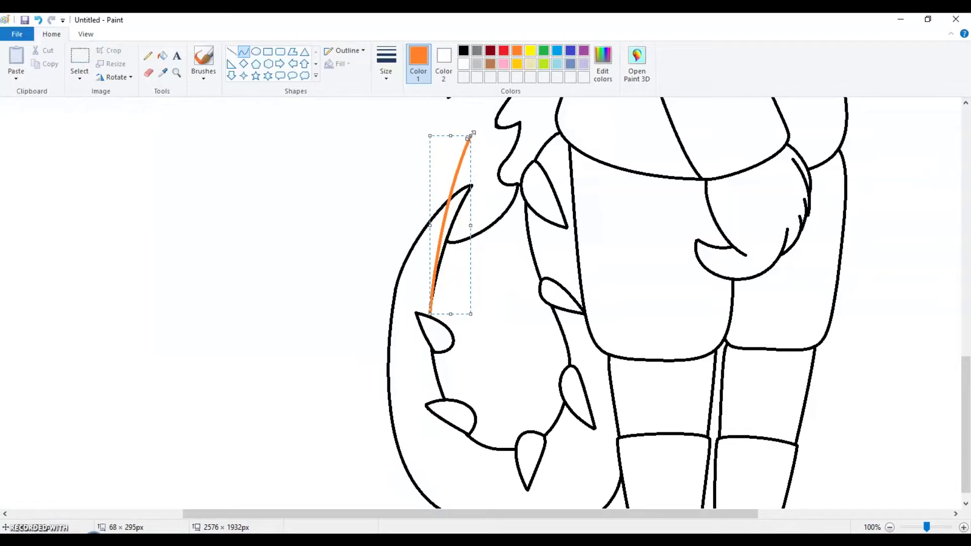
pyautogui.scroll(-1, 471, 135)
pyautogui.moveTo(468, 118)
pyautogui.mouseDown()
pyautogui.moveTo(368, 210)
pyautogui.moveTo(458, 504)
pyautogui.mouseUp()
pyautogui.moveTo(354, 323)
pyautogui.mouseDown()
pyautogui.moveTo(291, 477)
pyautogui.moveTo(298, 499)
pyautogui.mouseUp()
pyautogui.scroll(4, 556, 337)
pyautogui.click(176, 72)
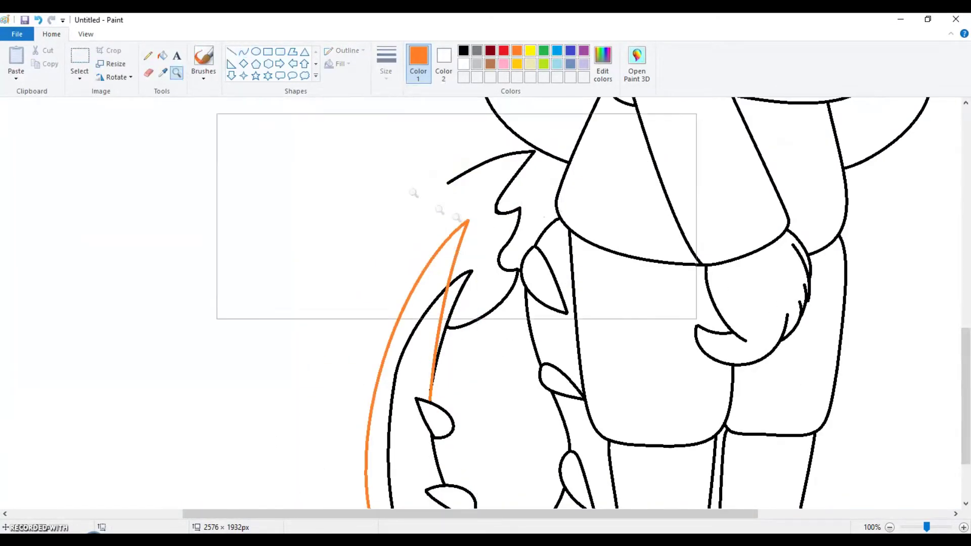
pyautogui.click(450, 218)
pyautogui.moveTo(422, 287)
pyautogui.mouseDown()
pyautogui.moveTo(637, 177)
pyautogui.moveTo(544, 177)
pyautogui.mouseUp()
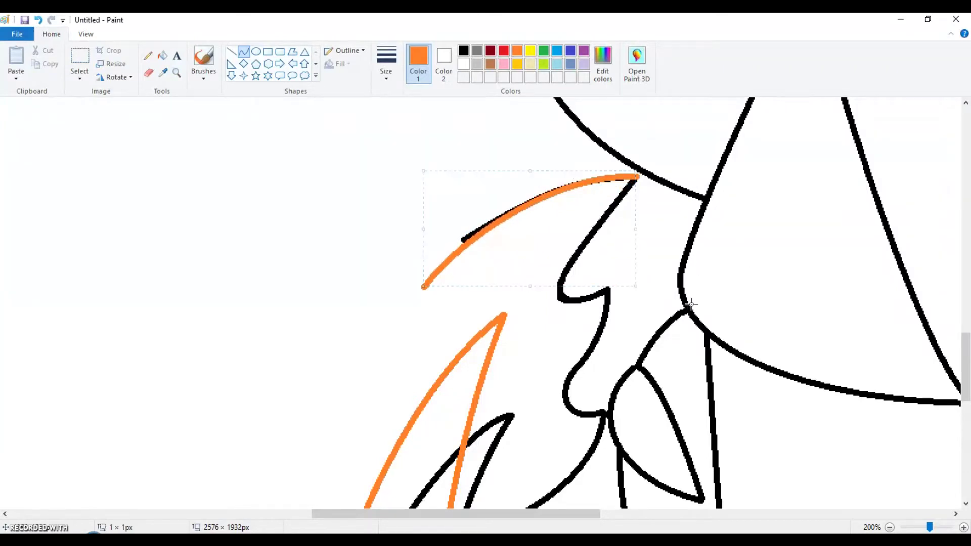
# Undo the orange curves and try a red curve for the tail tip's inner edge.
pyautogui.click(503, 51)
pyautogui.scroll(-2, 556, 303)
pyautogui.moveTo(472, 228); pyautogui.dragTo(430, 369)
pyautogui.hotkey('ctrl', 'z')
pyautogui.hotkey('ctrl', 'z')
pyautogui.hotkey('ctrl', 'z')
pyautogui.scroll(-2, 430, 464)
pyautogui.moveTo(429, 464); pyautogui.dragTo(512, 98)
pyautogui.hotkey('ctrl', 'z')
pyautogui.moveTo(428, 468)
pyautogui.mouseDown()
pyautogui.moveTo(513, 217)
pyautogui.moveTo(514, 97)
pyautogui.mouseUp()
pyautogui.moveTo(403, 403); pyautogui.dragTo(435, 354)
pyautogui.hotkey('ctrl', 'z')
pyautogui.moveTo(427, 470); pyautogui.dragTo(508, 193)
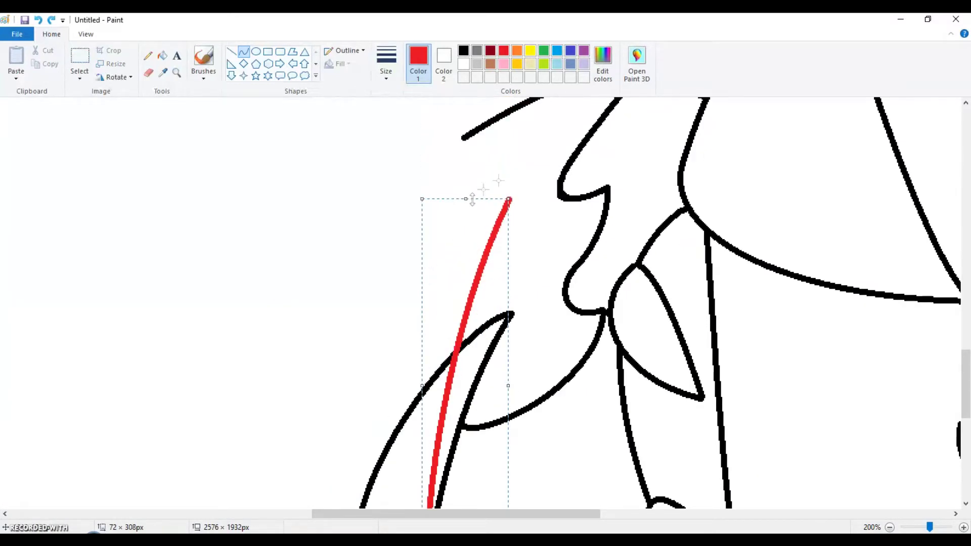
# Draw a red curve from the uppermost spike on the tail's inner edge up to a new, higher tail tip.
pyautogui.click(889, 527)
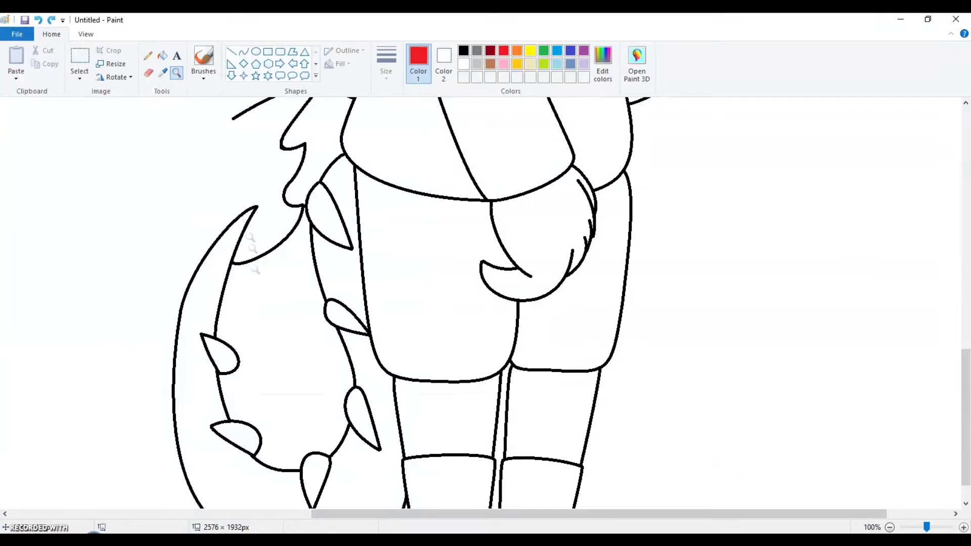
pyautogui.click(255, 270)
pyautogui.click(244, 51)
pyautogui.moveTo(353, 444); pyautogui.dragTo(406, 148)
pyautogui.moveTo(380, 298); pyautogui.dragTo(348, 330)
pyautogui.scroll(2, 420, 204)
pyautogui.click(888, 527)
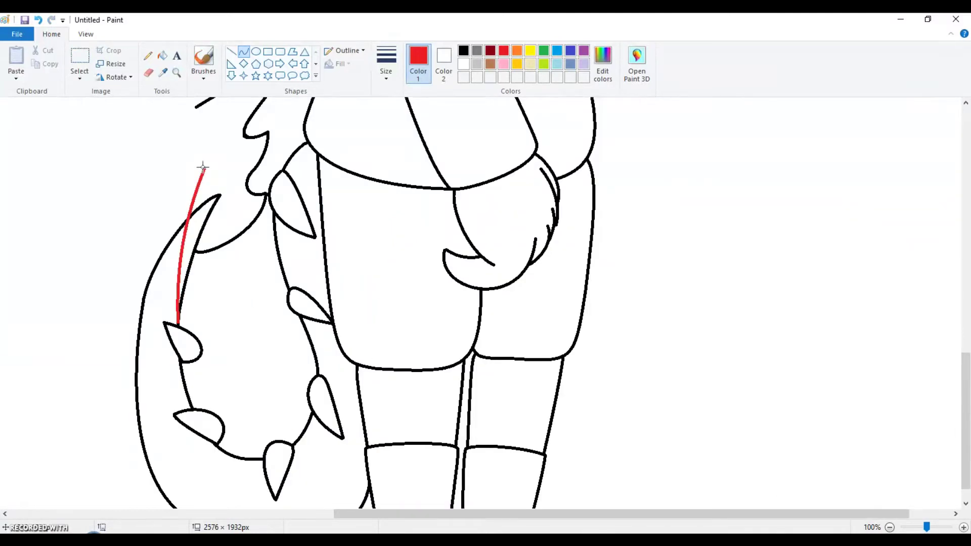
pyautogui.moveTo(206, 148); pyautogui.dragTo(232, 503)
pyautogui.moveTo(219, 324); pyautogui.dragTo(76, 211)
pyautogui.press('Escape')
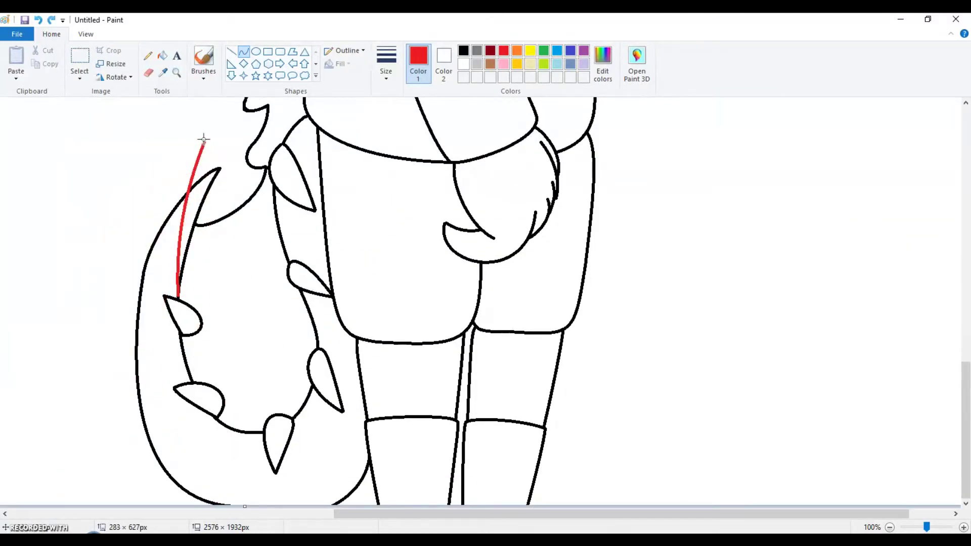
pyautogui.moveTo(204, 139); pyautogui.dragTo(217, 503)
pyautogui.moveTo(213, 319); pyautogui.dragTo(96, 264)
pyautogui.press('Escape')
pyautogui.click(316, 513)
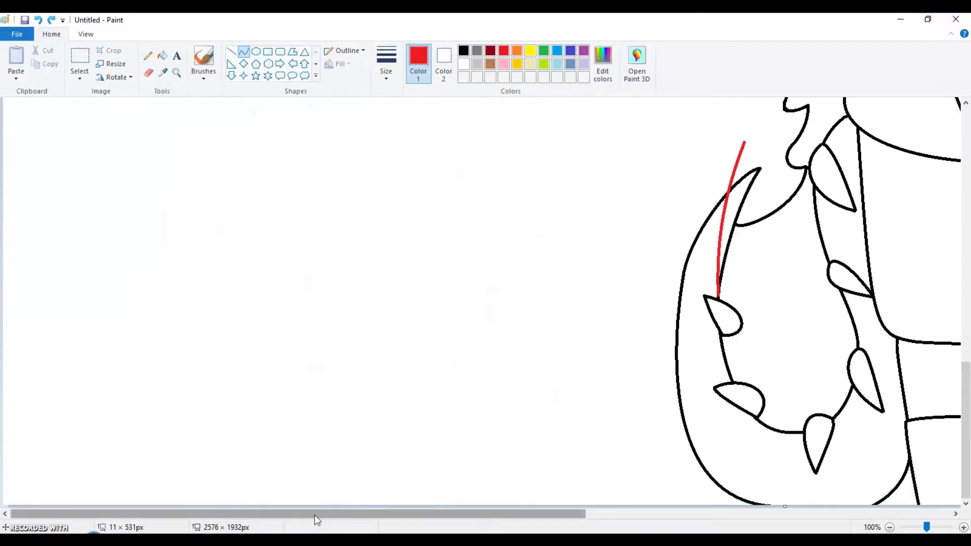
pyautogui.moveTo(315, 516); pyautogui.dragTo(481, 515)
pyautogui.moveTo(466, 143); pyautogui.dragTo(502, 499)
pyautogui.moveTo(490, 324); pyautogui.dragTo(304, 335)
pyautogui.press('Escape')
pyautogui.moveTo(466, 142)
pyautogui.mouseDown()
pyautogui.moveTo(485, 440)
pyautogui.moveTo(477, 318)
pyautogui.mouseUp()
pyautogui.press('Escape')
pyautogui.moveTo(455, 167); pyautogui.dragTo(370, 247)
pyautogui.click(372, 263)
pyautogui.press('Escape')
pyautogui.moveTo(465, 142); pyautogui.dragTo(481, 499)
pyautogui.moveTo(471, 324); pyautogui.dragTo(324, 268)
pyautogui.moveTo(324, 268); pyautogui.dragTo(359, 404)
pyautogui.press('Escape')
# Draw a wide red outer curve from the new tail tip down to the canvas edge, outside the old black outline.
pyautogui.moveTo(466, 142)
pyautogui.mouseDown()
pyautogui.moveTo(476, 354)
pyautogui.moveTo(510, 417)
pyautogui.moveTo(502, 504)
pyautogui.mouseUp()
pyautogui.moveTo(484, 323); pyautogui.dragTo(349, 187)
pyautogui.moveTo(455, 284); pyautogui.dragTo(336, 445)
pyautogui.moveTo(310, 326); pyautogui.dragTo(275, 329)
pyautogui.moveTo(361, 330); pyautogui.dragTo(395, 152)
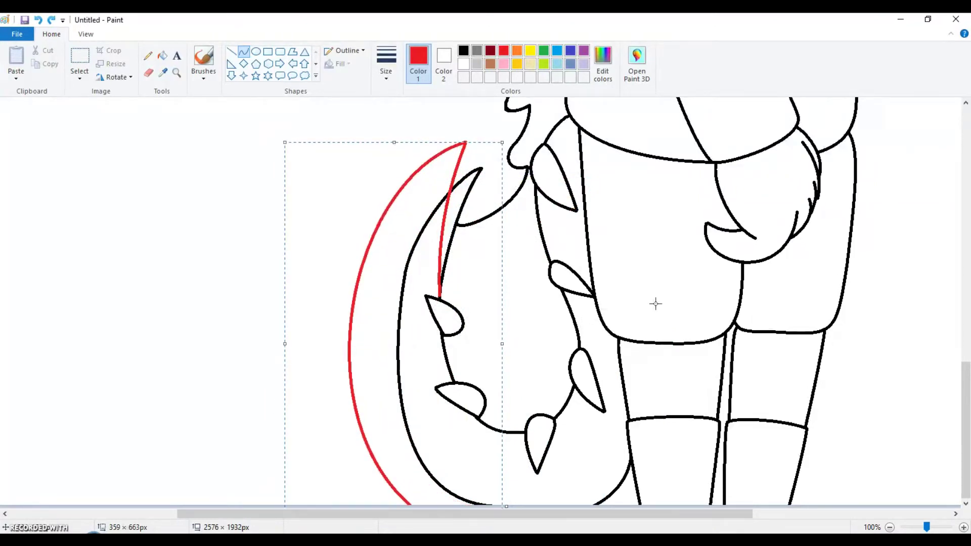
pyautogui.scroll(2, 462, 206)
# Draw a red curve joining the new inner edge of the tail tip to the fur tuft.
pyautogui.moveTo(336, 308); pyautogui.dragTo(584, 133)
pyautogui.moveTo(461, 221); pyautogui.dragTo(575, 266)
pyautogui.scroll(-1, 180, 152)
# Fill the connected line art red and fill the old black tail-tip outline white.
pyautogui.click(163, 56)
pyautogui.click(599, 235)
pyautogui.click(744, 202)
pyautogui.click(890, 527)
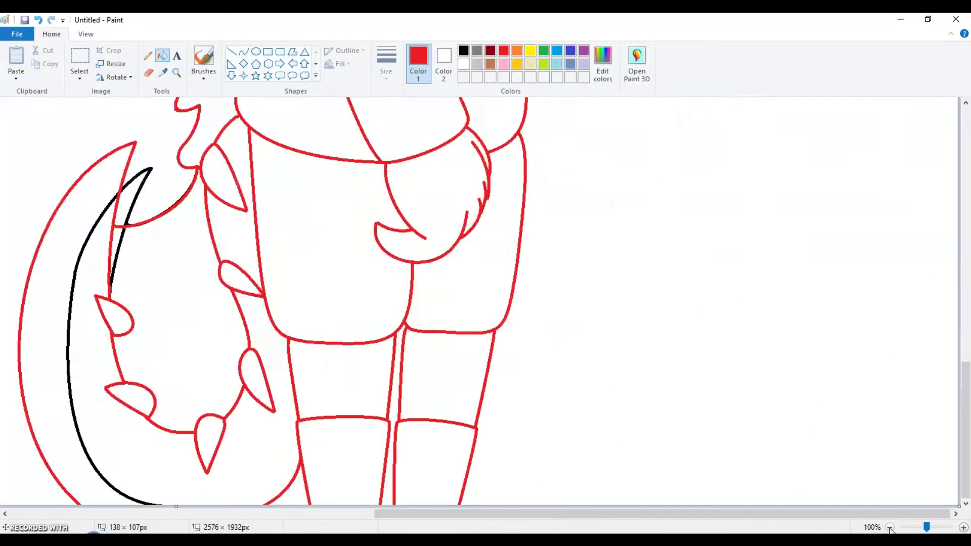
pyautogui.click(464, 51)
pyautogui.rightClick(76, 273)
pyautogui.rightClick(136, 202)
pyautogui.scroll(3, 174, 191)
pyautogui.scroll(-3, 177, 189)
# Try to redraw the tail's lower edge beside the leg with a black curve.
pyautogui.click(176, 73)
pyautogui.scroll(-2, 340, 440)
pyautogui.click(341, 440)
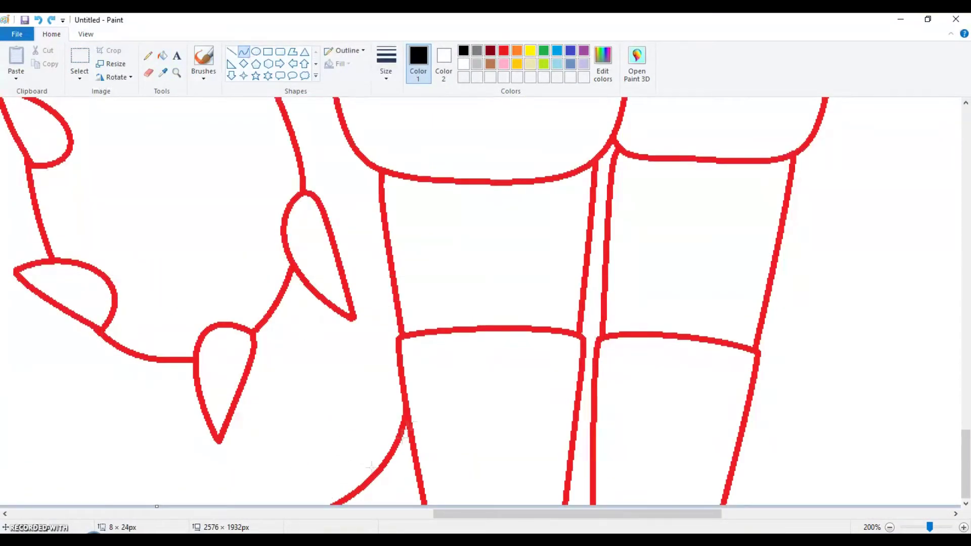
pyautogui.moveTo(403, 437); pyautogui.dragTo(385, 455)
pyautogui.moveTo(332, 417); pyautogui.dragTo(286, 457)
pyautogui.moveTo(351, 388); pyautogui.dragTo(445, 472)
# Redraw the lower part of the tail's outer edge with a smoother black curve.
pyautogui.moveTo(459, 512); pyautogui.dragTo(382, 512)
pyautogui.moveTo(99, 158); pyautogui.dragTo(216, 446)
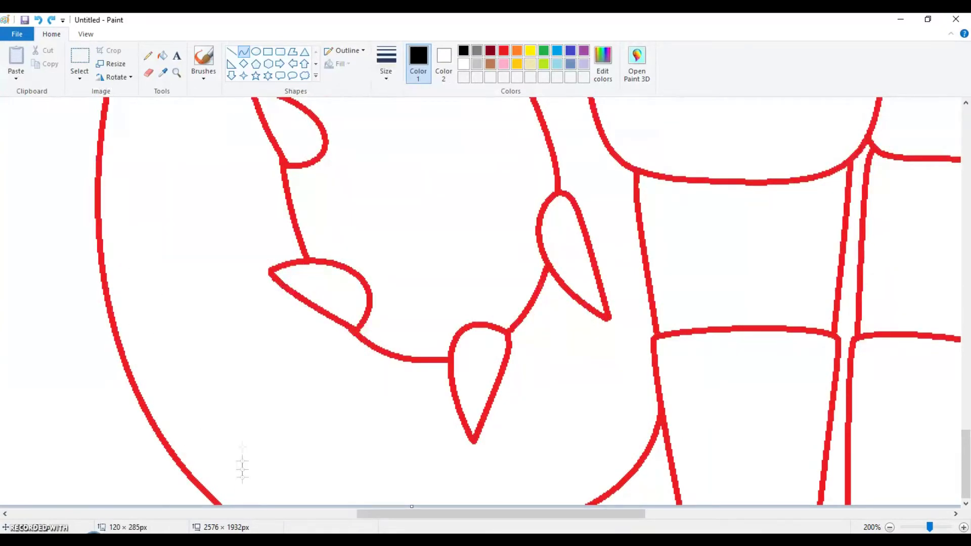
pyautogui.scroll(5, 235, 140)
pyautogui.scroll(-5, 120, 264)
pyautogui.scroll(5, 226, 189)
pyautogui.scroll(-5, 226, 189)
pyautogui.moveTo(226, 189); pyautogui.dragTo(55, 399)
pyautogui.scroll(5, 228, 218)
pyautogui.moveTo(252, 471)
pyautogui.mouseDown()
pyautogui.moveTo(269, 476)
pyautogui.moveTo(260, 473)
pyautogui.mouseUp()
pyautogui.scroll(-3, 344, 424)
pyautogui.scroll(-2, 344, 424)
# Fill the red line art of the body and tail black.
pyautogui.click(163, 55)
pyautogui.click(277, 167)
pyautogui.scroll(5, 486, 303)
pyautogui.click(503, 51)
pyautogui.click(239, 254)
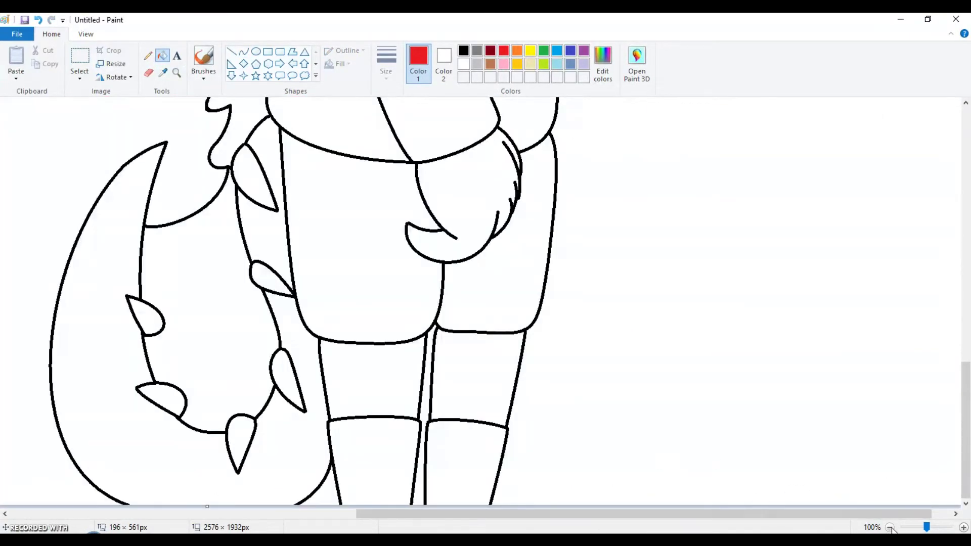
pyautogui.click(889, 527)
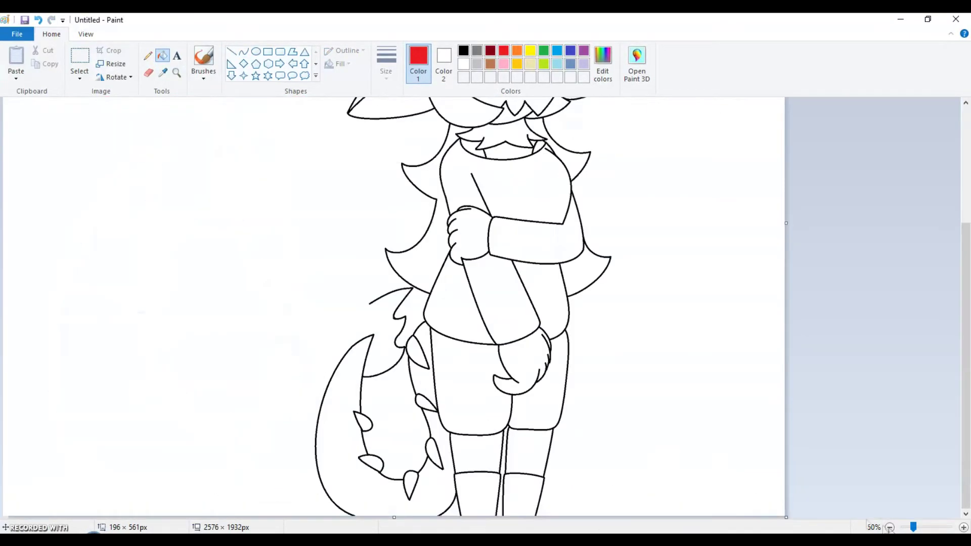
# Paste the Sona Fusion Meme reference beside the character and fill the hair with purple sampled from it.
pyautogui.click(15, 57)
pyautogui.moveTo(61, 147); pyautogui.dragTo(243, 263)
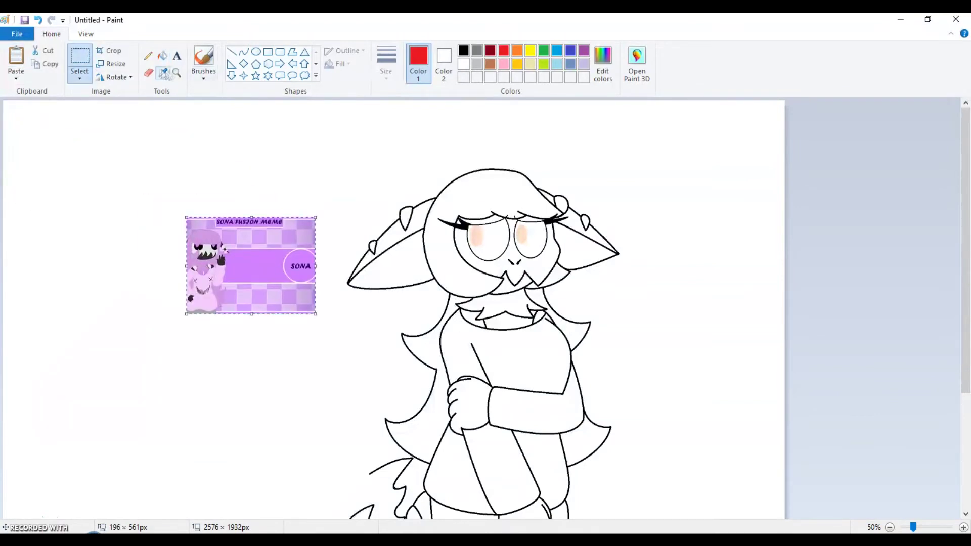
pyautogui.click(162, 73)
pyautogui.click(207, 230)
pyautogui.click(455, 203)
# Fill the sweater's body and bent sleeve with the light pink sampled from the reference.
pyautogui.click(207, 279)
pyautogui.click(499, 351)
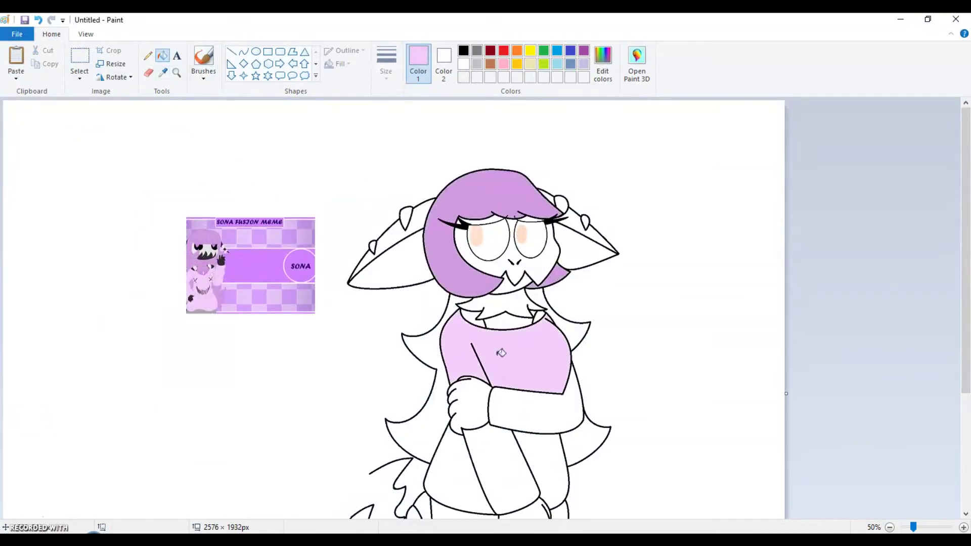
pyautogui.scroll(-2, 499, 351)
pyautogui.click(470, 344)
pyautogui.click(546, 364)
pyautogui.click(544, 299)
# Fill both shorts legs with grey sampled from the reference, and both hands dark grey.
pyautogui.click(205, 200)
pyautogui.click(471, 445)
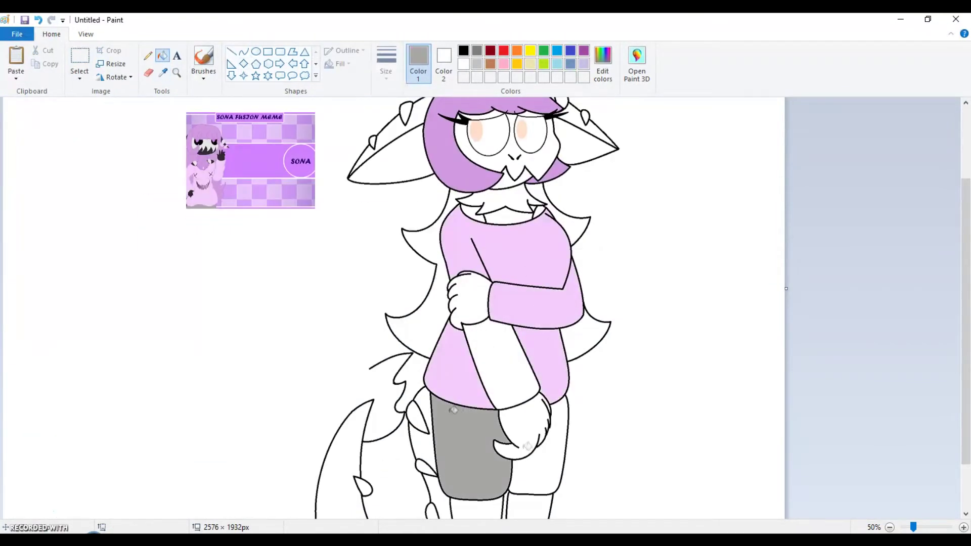
pyautogui.click(539, 456)
pyautogui.click(465, 298)
pyautogui.click(523, 430)
# Select the pasted reference picture and delete it from the canvas.
pyautogui.click(79, 58)
pyautogui.scroll(2, 354, 253)
pyautogui.moveTo(159, 196); pyautogui.dragTo(336, 351)
pyautogui.press('Delete')
# Fill the outer bands of both ears with dark grey.
pyautogui.click(176, 73)
pyautogui.click(533, 298)
pyautogui.click(162, 56)
pyautogui.click(174, 152)
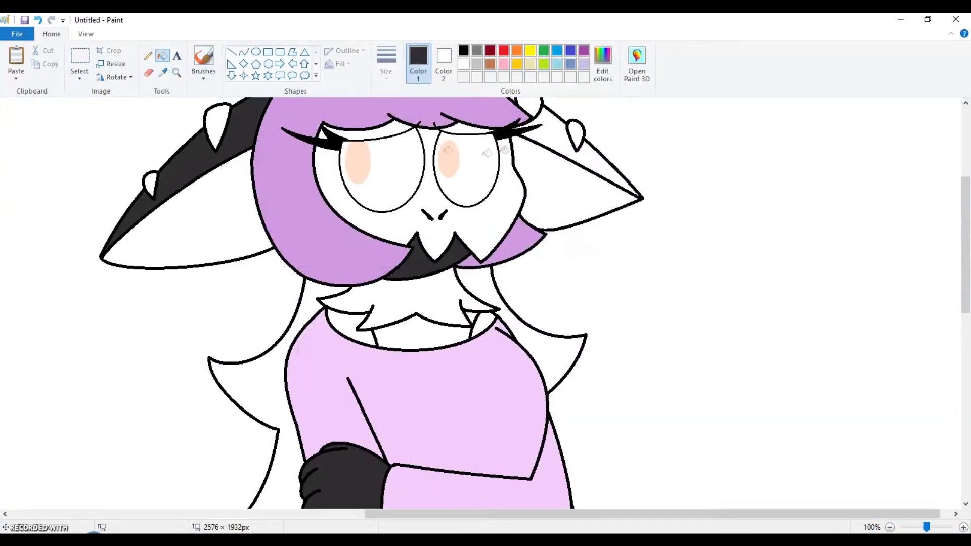
pyautogui.click(577, 152)
pyautogui.scroll(2, 485, 304)
pyautogui.click(176, 73)
pyautogui.click(459, 248)
pyautogui.click(640, 349)
pyautogui.click(163, 57)
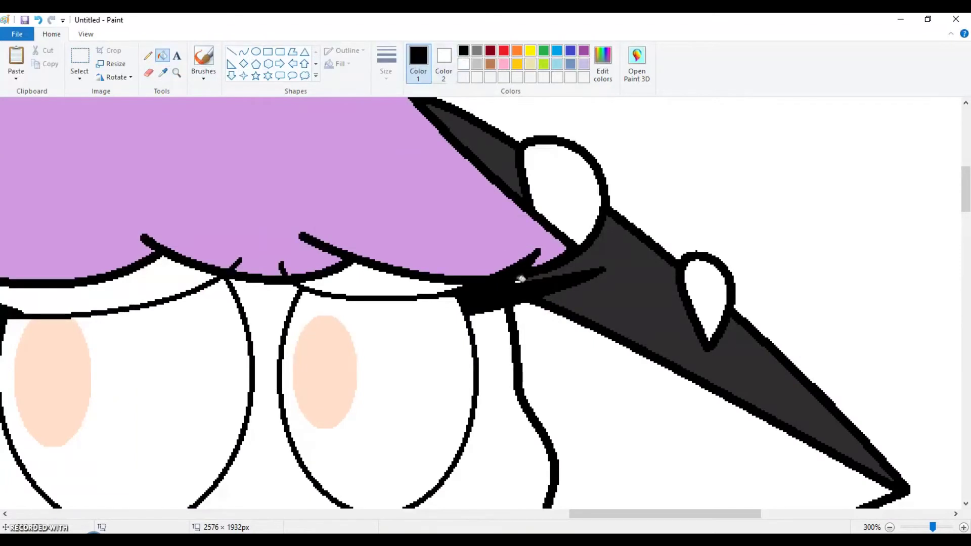
pyautogui.click(618, 249)
# Mix a near-black with red, green and blue at 9 and fill both eyes with it.
pyautogui.click(603, 63)
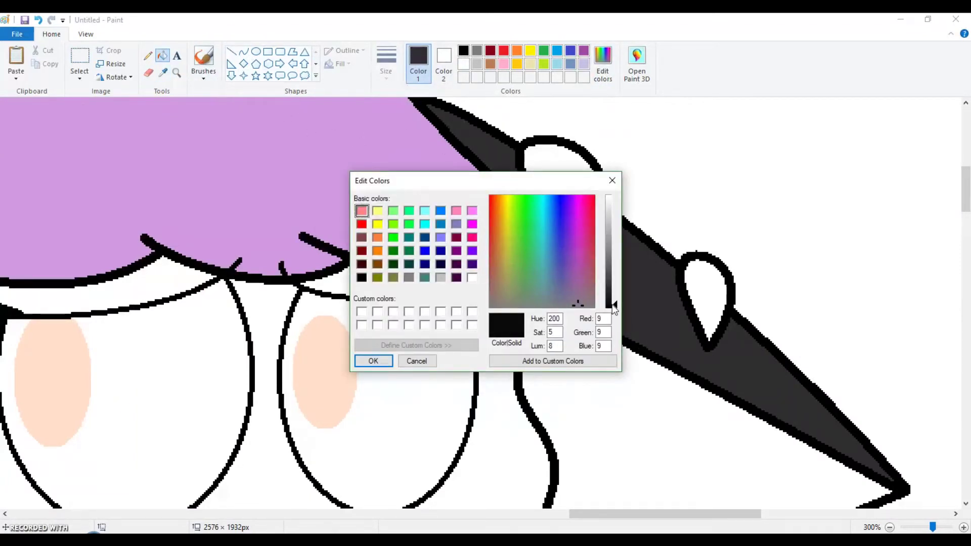
pyautogui.click(373, 360)
pyautogui.click(890, 527)
pyautogui.click(252, 328)
pyautogui.click(86, 349)
# Fill the pupils of both eyes with bright purple.
pyautogui.hscroll(-3, 455, 303)
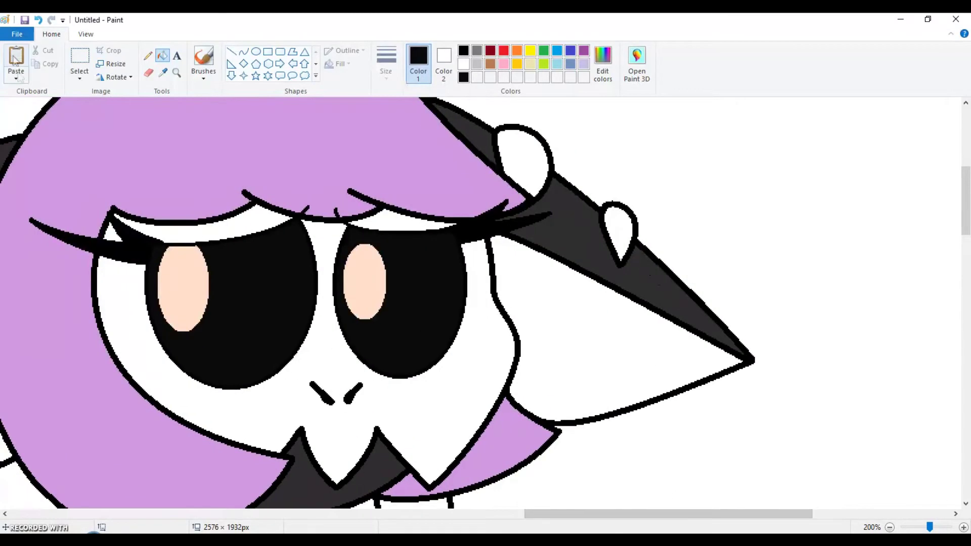
pyautogui.click(163, 72)
pyautogui.click(183, 288)
pyautogui.click(364, 281)
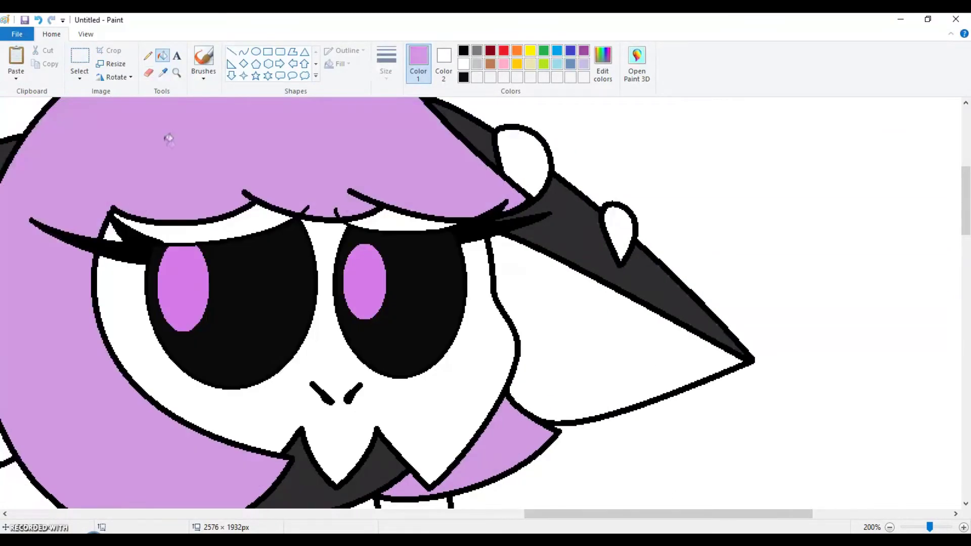
# Fill the long hair behind the body with lavender and the straight sleeve with light pink.
pyautogui.scroll(-5, 170, 136)
pyautogui.hscroll(-3, 354, 303)
pyautogui.scroll(-5, 607, 304)
pyautogui.click(607, 329)
pyautogui.click(399, 307)
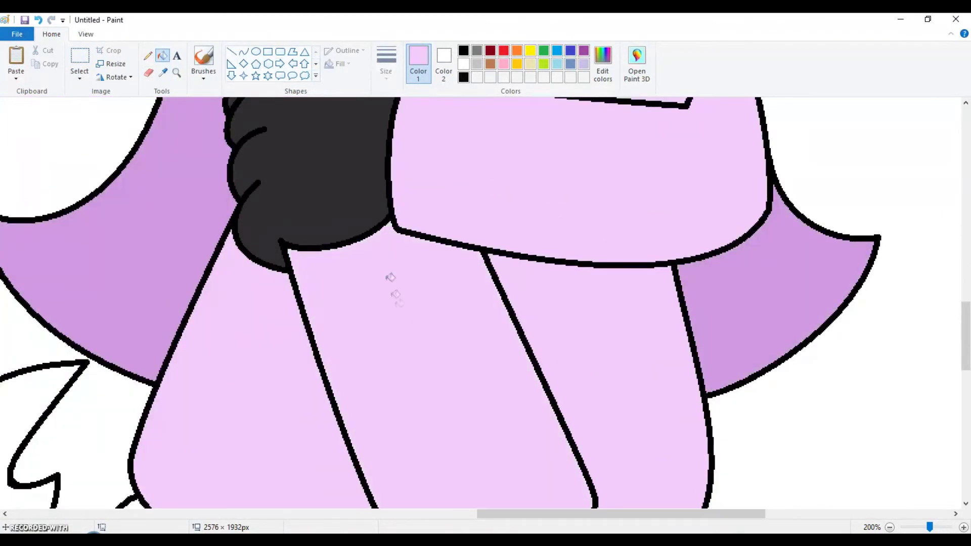
# Fill the neck, the tail and both legs below the shorts with dark grey.
pyautogui.scroll(10, 481, 303)
pyautogui.click(163, 72)
pyautogui.scroll(-5, 480, 304)
pyautogui.click(531, 324)
pyautogui.click(440, 410)
pyautogui.scroll(-5, 480, 304)
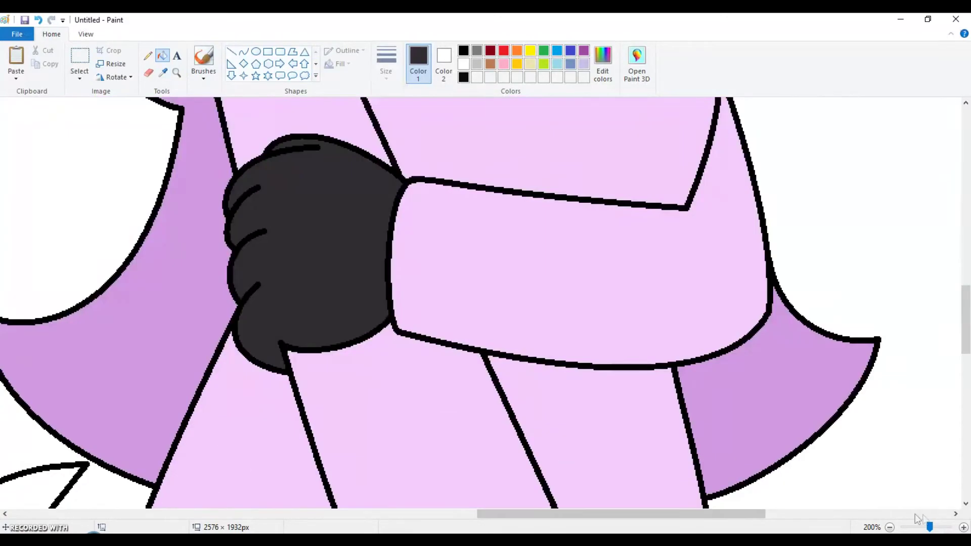
pyautogui.scroll(-1, 480, 303)
pyautogui.scroll(-5, 481, 304)
pyautogui.click(126, 379)
pyautogui.click(395, 405)
pyautogui.click(501, 404)
# Draw a red curve closing the open outer edge of the tail's fluffy tuft.
pyautogui.click(176, 73)
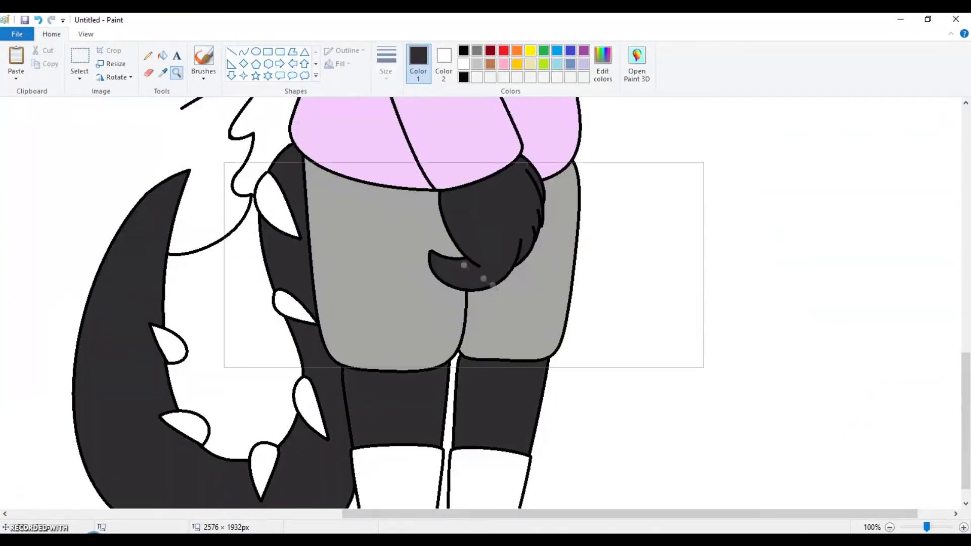
pyautogui.click(512, 284)
pyautogui.scroll(-3, 378, 313)
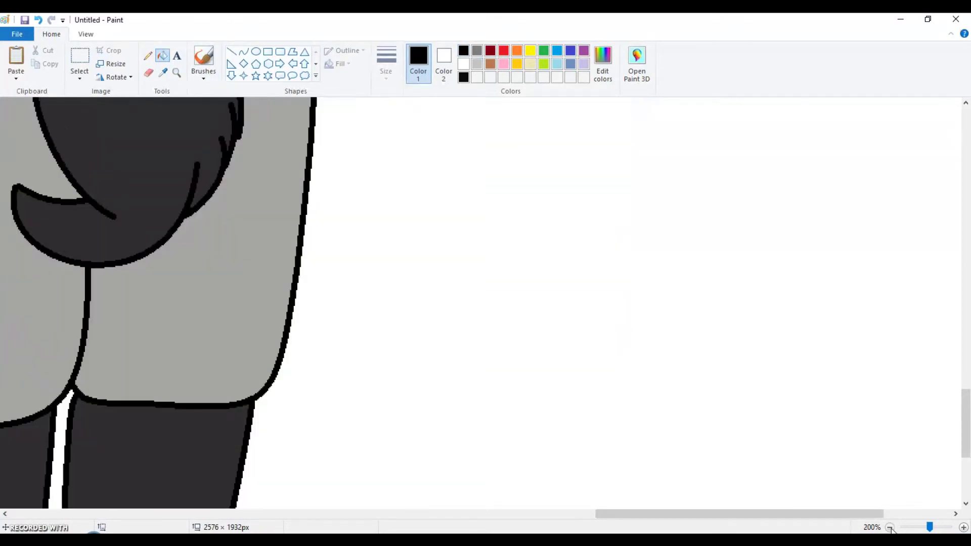
pyautogui.click(176, 73)
pyautogui.scroll(1, 176, 76)
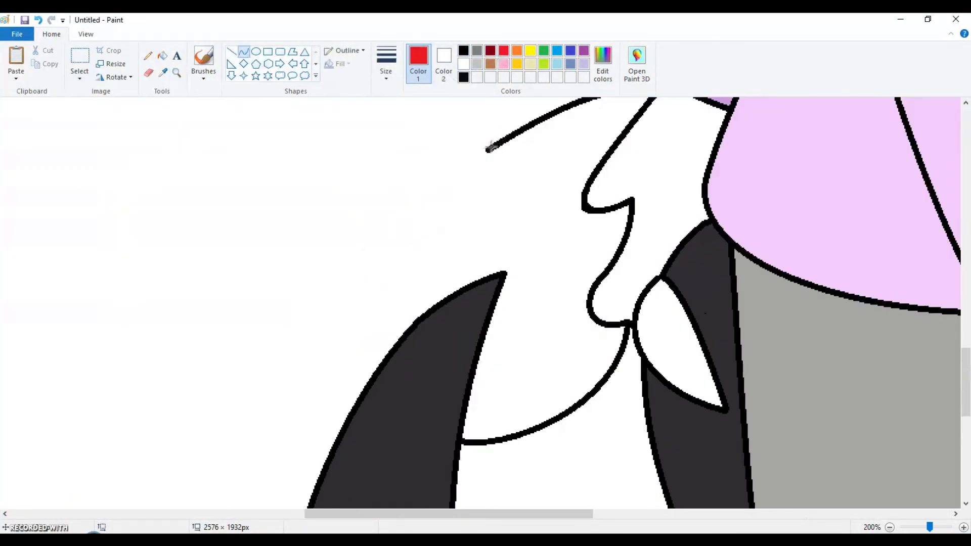
pyautogui.moveTo(470, 180); pyautogui.dragTo(448, 218)
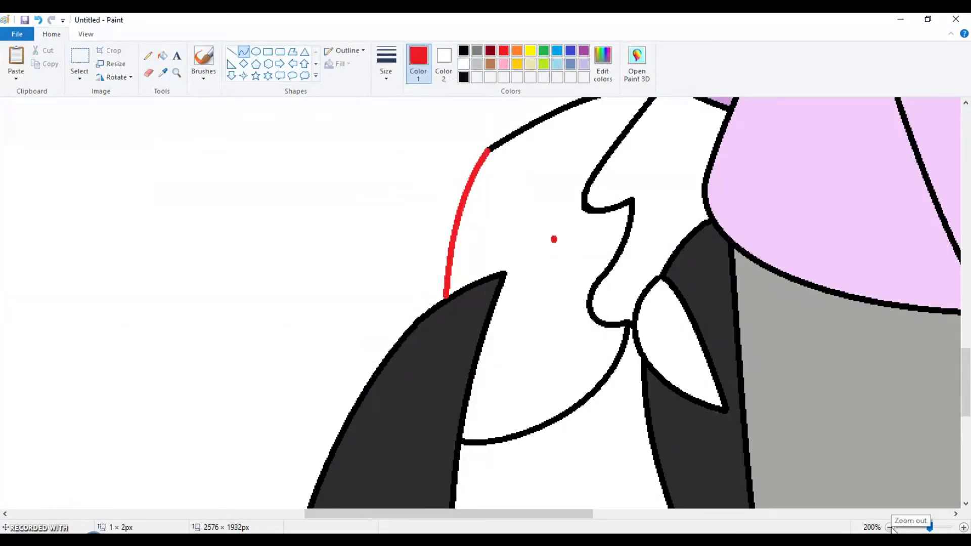
# Fill the tail's fluffy tuft with light pink and recolour its red closing curve to match.
pyautogui.click(890, 527)
pyautogui.click(176, 74)
pyautogui.click(217, 309)
pyautogui.click(162, 56)
pyautogui.click(384, 263)
pyautogui.click(162, 73)
pyautogui.click(658, 152)
pyautogui.click(375, 303)
# Refill the shorts with the palette's mid grey.
pyautogui.moveTo(508, 514); pyautogui.dragTo(558, 514)
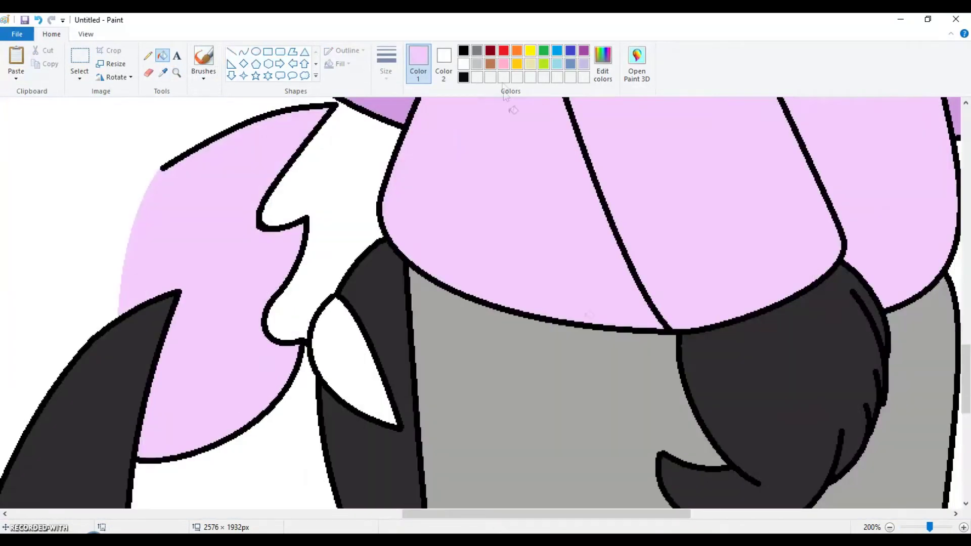
pyautogui.click(476, 50)
pyautogui.scroll(-5, 485, 303)
# Mix an off-white and fill the skull face and the ear and tail spikes with it.
pyautogui.scroll(15, 485, 303)
pyautogui.click(603, 63)
pyautogui.click(472, 278)
pyautogui.doubleClick(604, 319)
pyautogui.write('4')
pyautogui.click(373, 361)
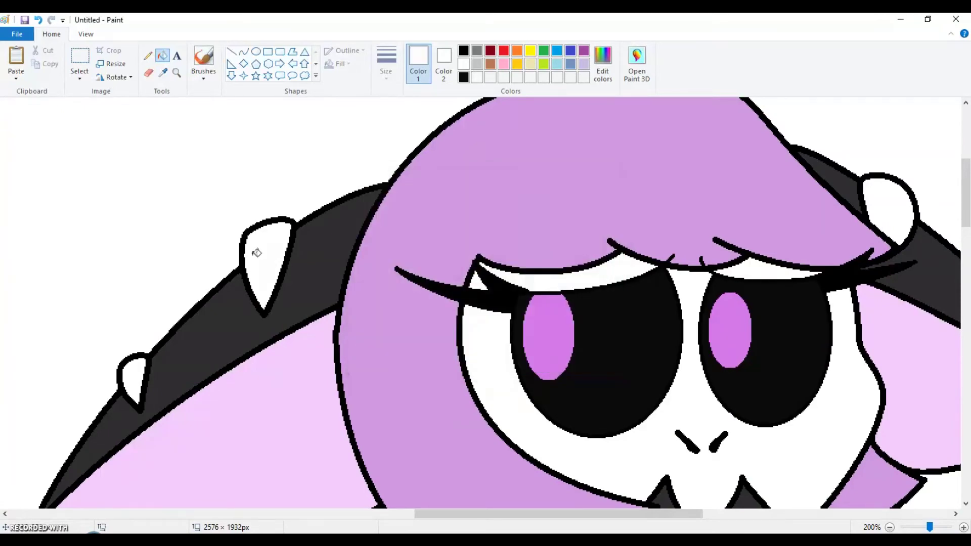
pyautogui.scroll(-10, 762, 266)
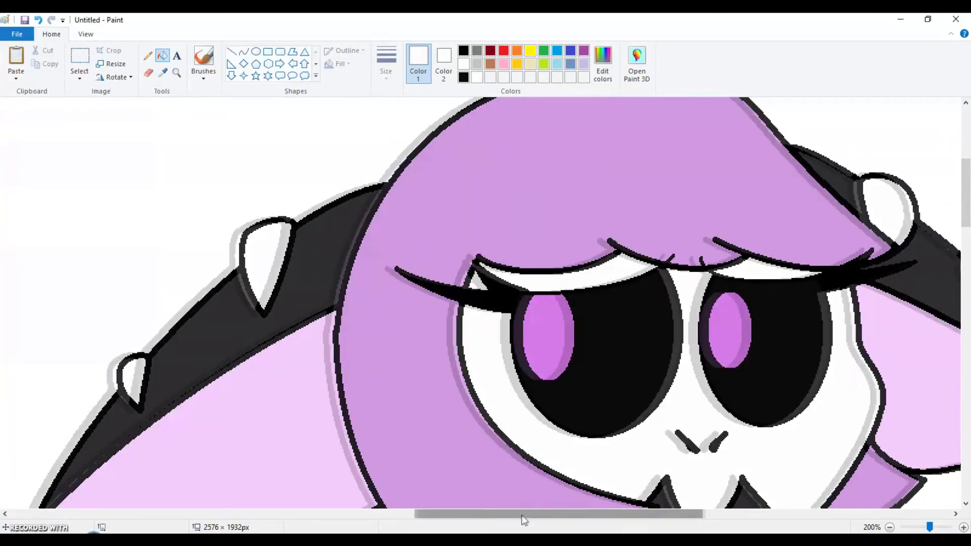
pyautogui.scroll(-10, 359, 376)
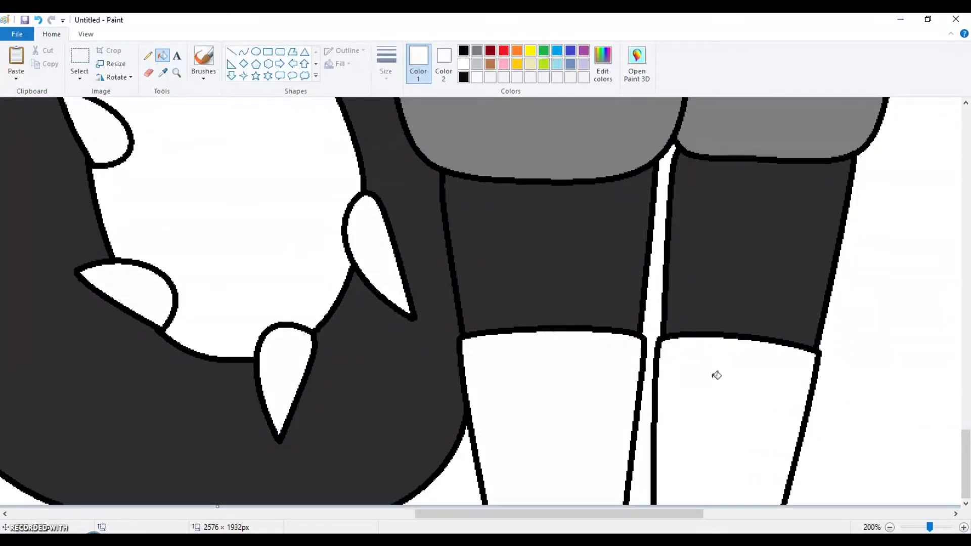
pyautogui.scroll(15, 715, 375)
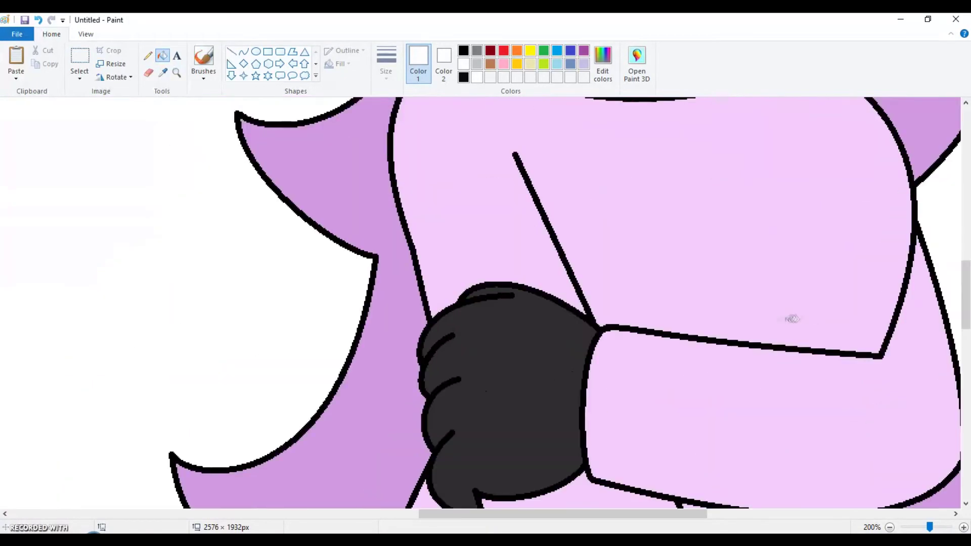
# Draw a blue curve about 37 × 65 px as the neck's new edge below the fur collar.
pyautogui.scroll(5, 792, 319)
pyautogui.click(557, 51)
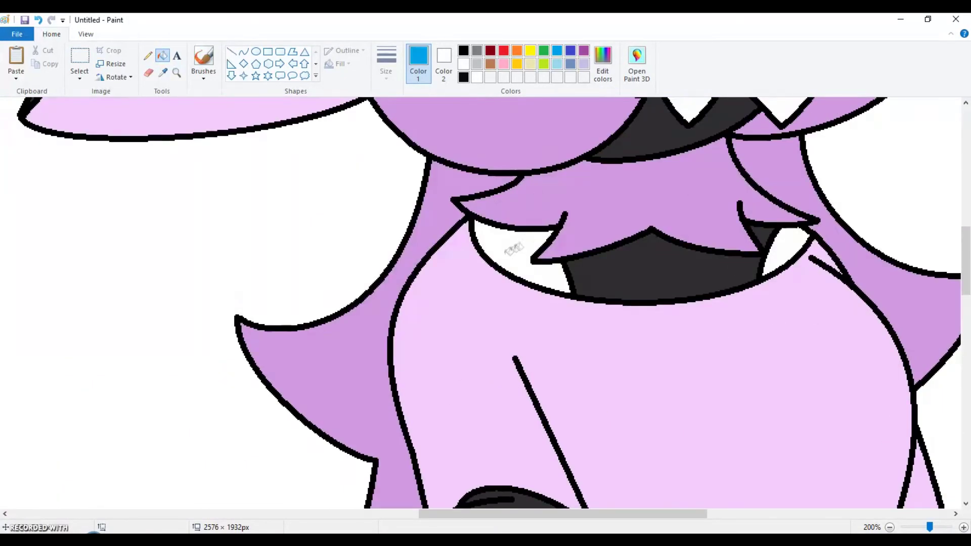
pyautogui.click(243, 52)
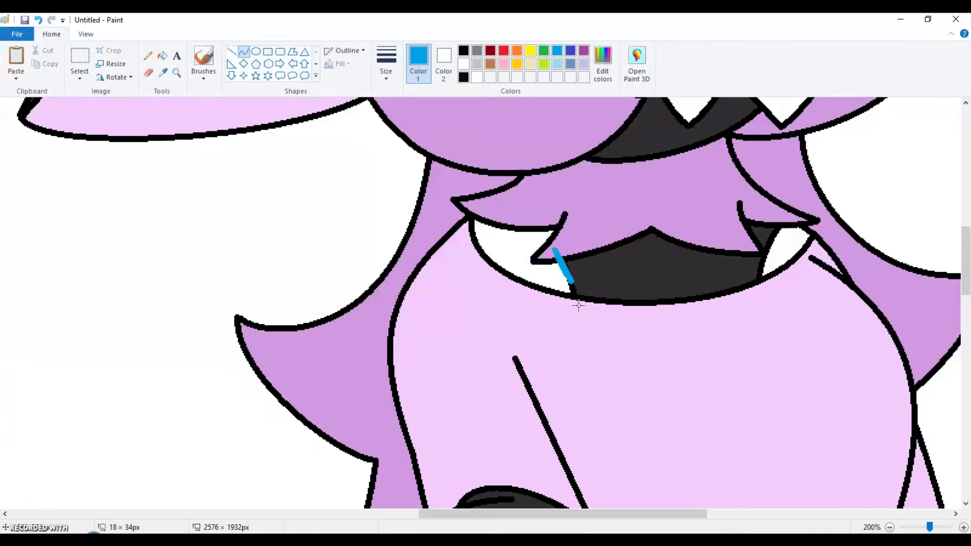
pyautogui.moveTo(548, 236)
pyautogui.mouseDown()
pyautogui.moveTo(511, 218)
pyautogui.moveTo(539, 230)
pyautogui.mouseUp()
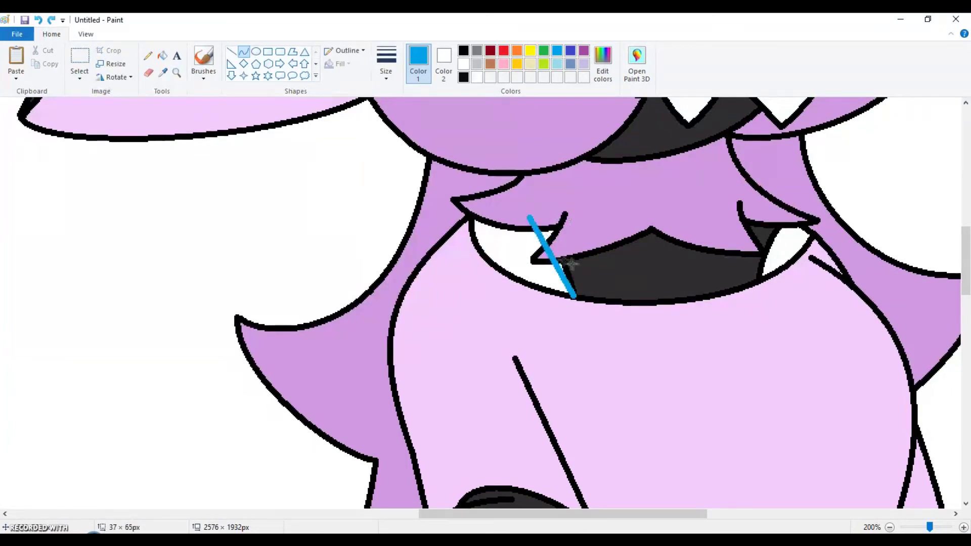
pyautogui.scroll(-5, 542, 282)
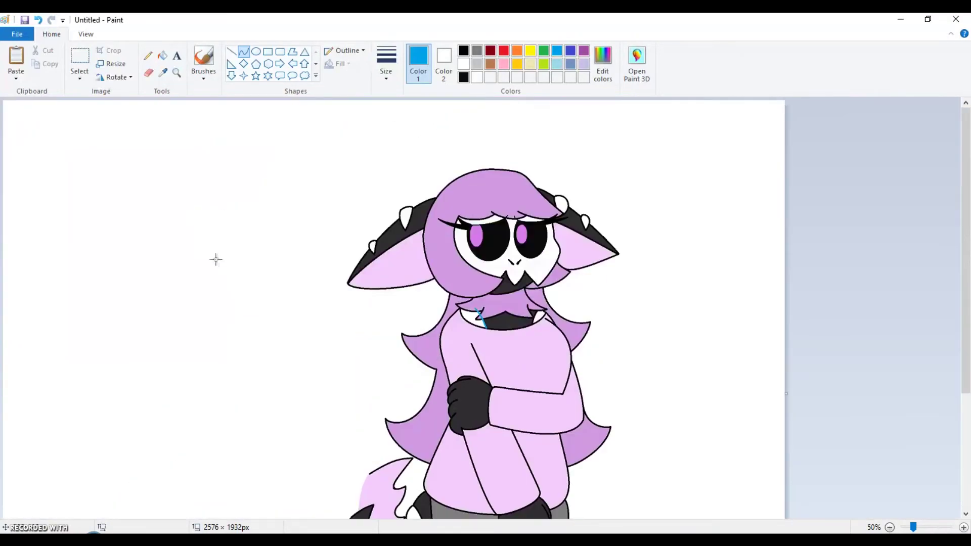
# Place the fur collar's pointed tip back in front of the blue neck line.
pyautogui.click(177, 72)
pyautogui.click(572, 315)
pyautogui.click(573, 315)
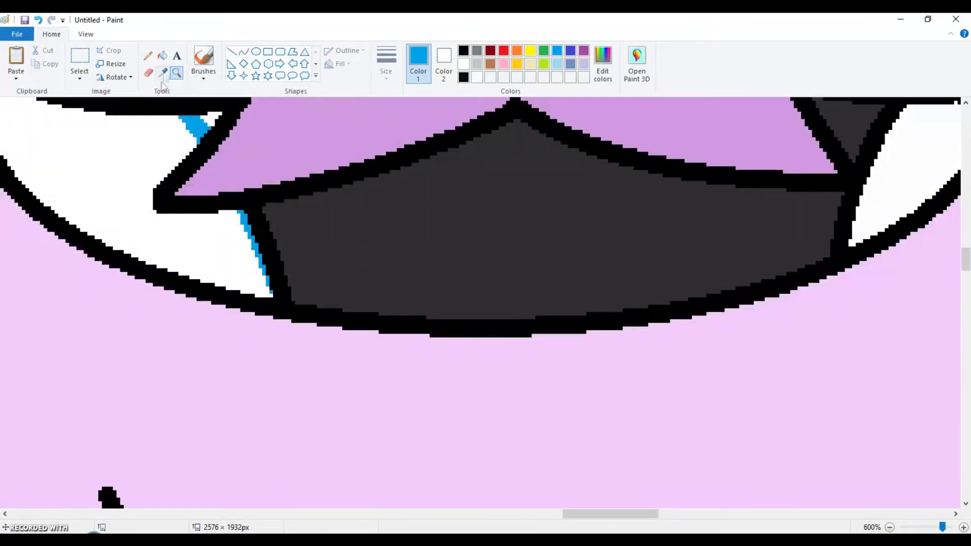
pyautogui.click(148, 56)
pyautogui.click(244, 54)
pyautogui.scroll(2, 405, 127)
pyautogui.moveTo(79, 133); pyautogui.dragTo(248, 311)
pyautogui.moveTo(151, 201)
pyautogui.mouseDown()
pyautogui.moveTo(130, 201)
pyautogui.moveTo(151, 201)
pyautogui.mouseUp()
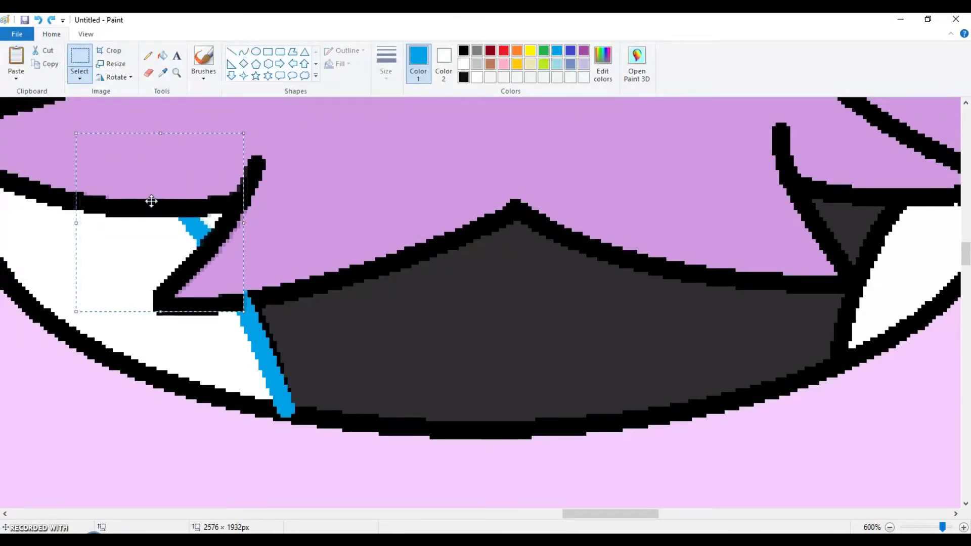
# Cover the old neck outline with dark grey and recolour the blue neck line black.
pyautogui.click(148, 56)
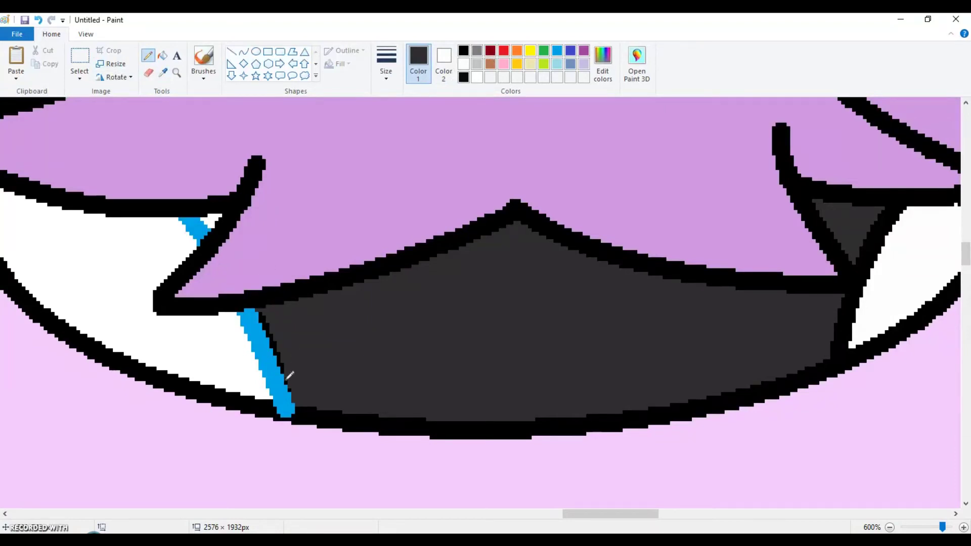
pyautogui.click(464, 77)
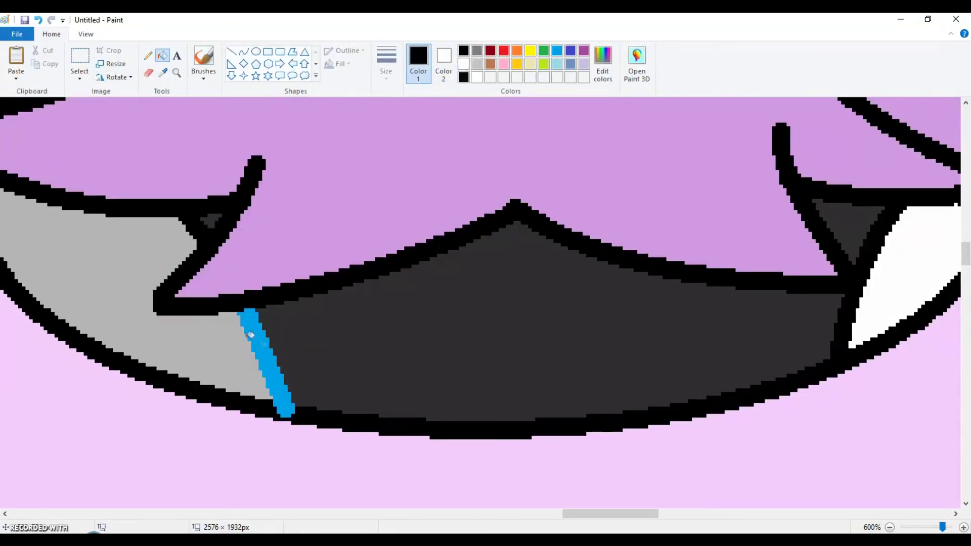
pyautogui.hotkey('ctrl', 'z')
# Try spraying two black X marks on the sweater's chest with the airbrush.
pyautogui.click(177, 72)
pyautogui.rightClick(479, 254)
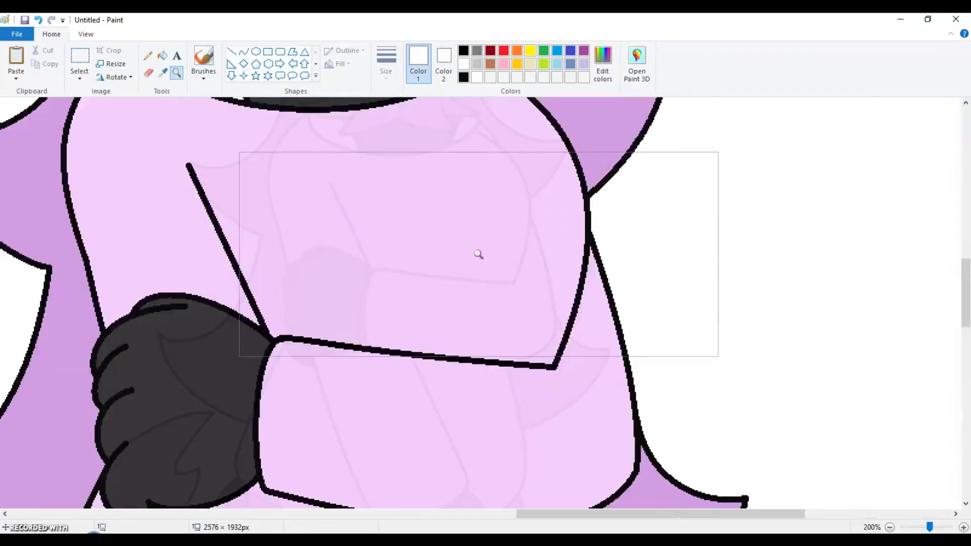
pyautogui.click(203, 71)
pyautogui.click(204, 96)
pyautogui.hotkey('ctrl', 'z')
pyautogui.click(386, 63)
pyautogui.click(358, 147)
pyautogui.moveTo(347, 311); pyautogui.dragTo(431, 173)
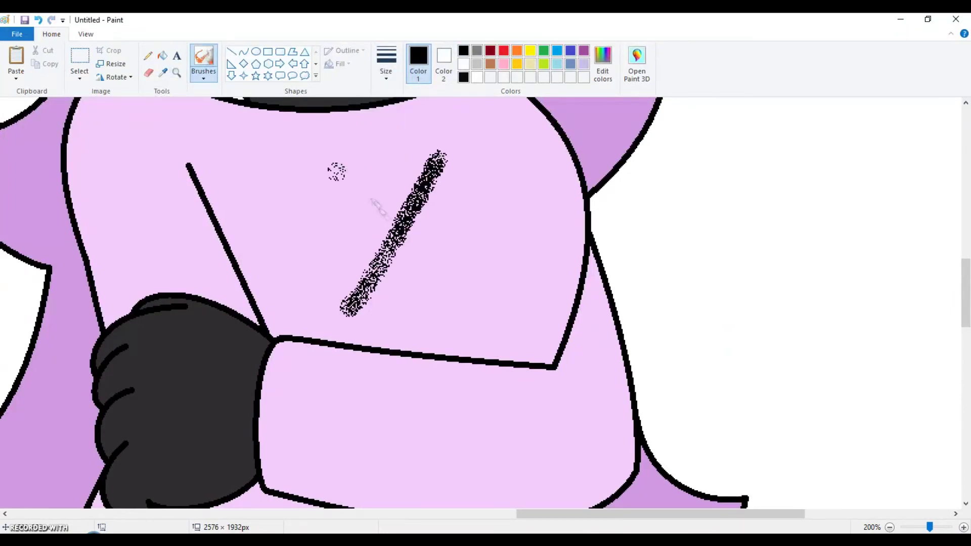
pyautogui.moveTo(337, 169)
pyautogui.mouseDown()
pyautogui.moveTo(444, 293)
pyautogui.moveTo(563, 168)
pyautogui.mouseUp()
pyautogui.moveTo(484, 154); pyautogui.dragTo(568, 273)
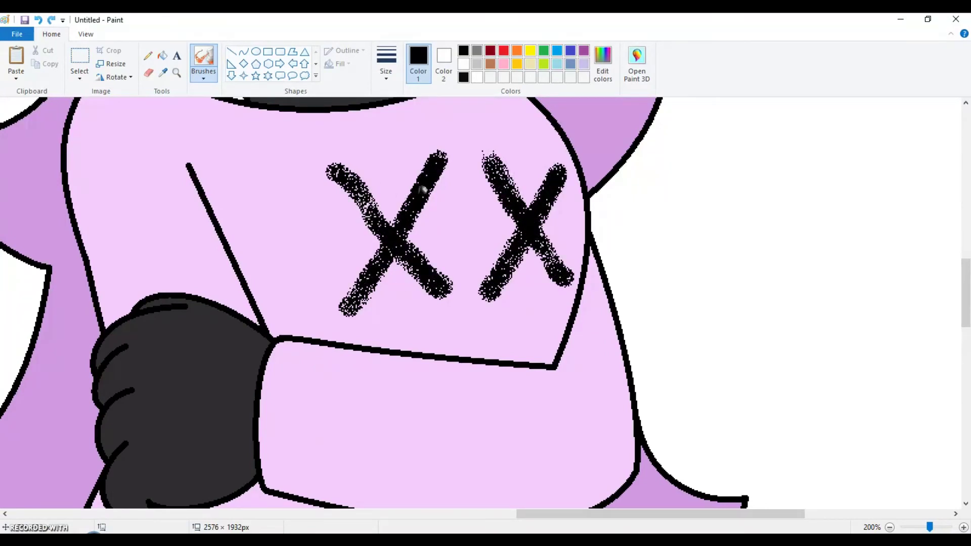
pyautogui.hotkey('ctrl', 'z')
pyautogui.hotkey('ctrl', 'z')
pyautogui.hotkey('ctrl', 'z')
pyautogui.hotkey('ctrl', 'z')
# Draw two black X marks side by side on the sweater's chest with thick straight lines.
pyautogui.click(203, 74)
pyautogui.click(156, 121)
pyautogui.click(386, 63)
pyautogui.click(232, 51)
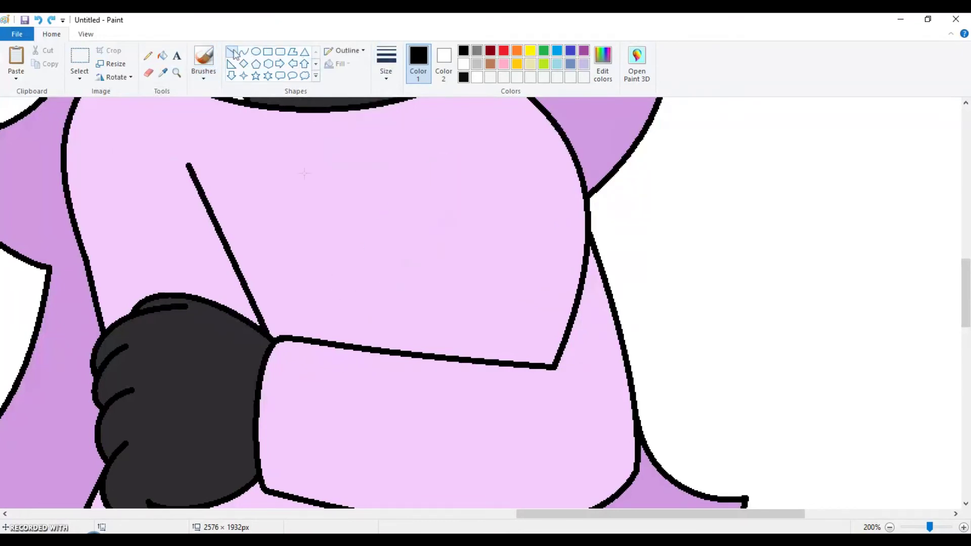
pyautogui.moveTo(444, 163); pyautogui.dragTo(366, 307)
pyautogui.moveTo(357, 167)
pyautogui.mouseDown()
pyautogui.moveTo(446, 278)
pyautogui.moveTo(449, 300)
pyautogui.moveTo(550, 168)
pyautogui.mouseUp()
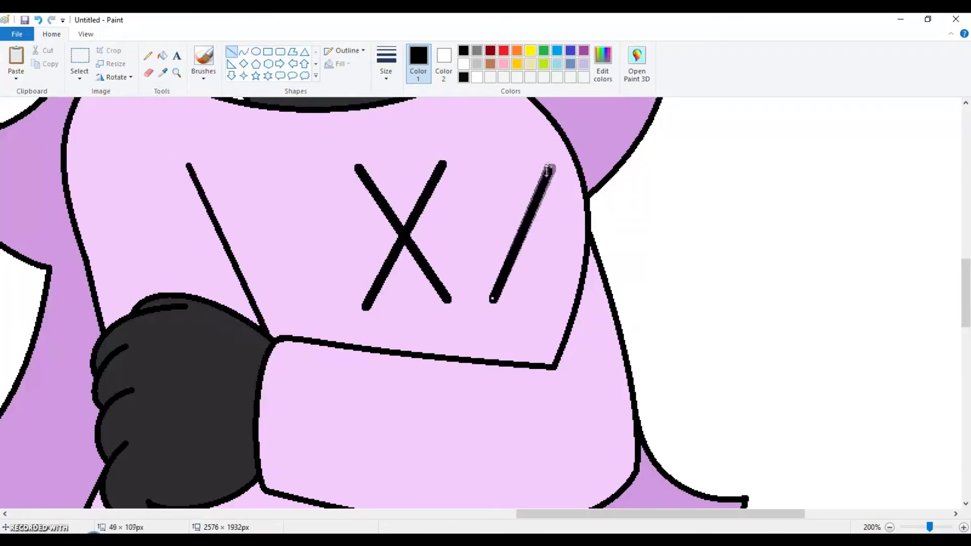
pyautogui.hotkey('ctrl', 'z')
# Copy the green character from the other Paint window and paste it in front of the purple character.
pyautogui.scroll(-1, 677, 218)
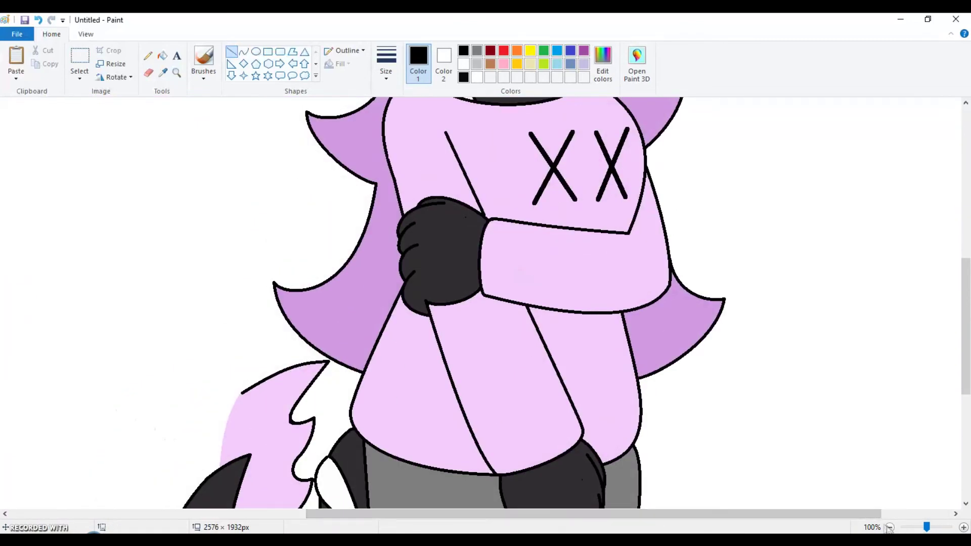
pyautogui.scroll(-1, 676, 218)
pyautogui.hotkey('ctrl', 'a')
pyautogui.click(184, 498)
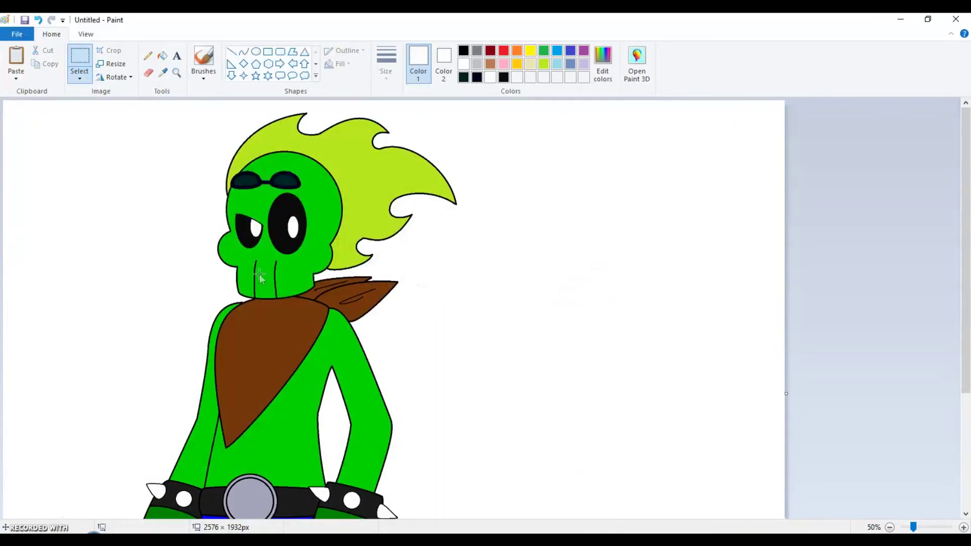
pyautogui.click(314, 493)
pyautogui.click(16, 57)
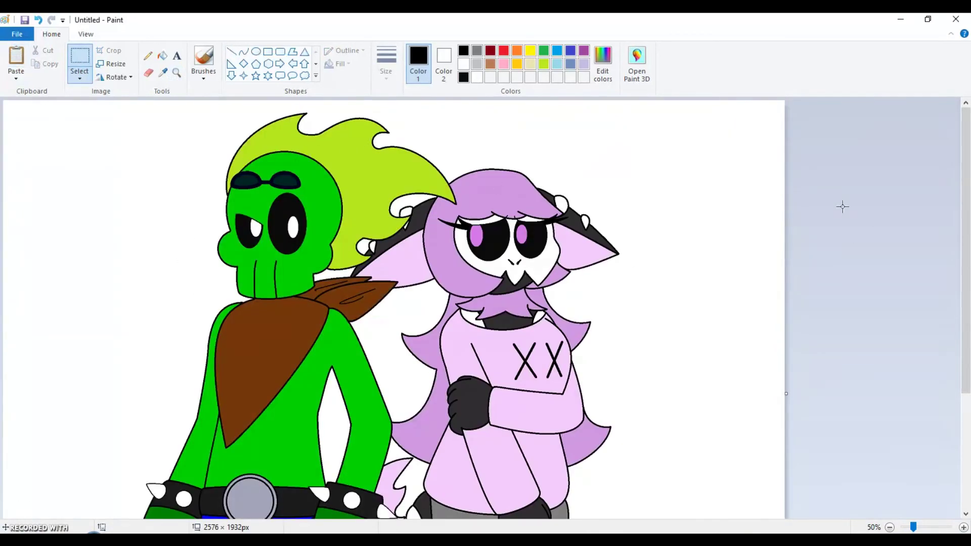
# Paste a copy of the purple character's pink ear tip in front of the brown scarf.
pyautogui.hotkey('ctrl', 'z')
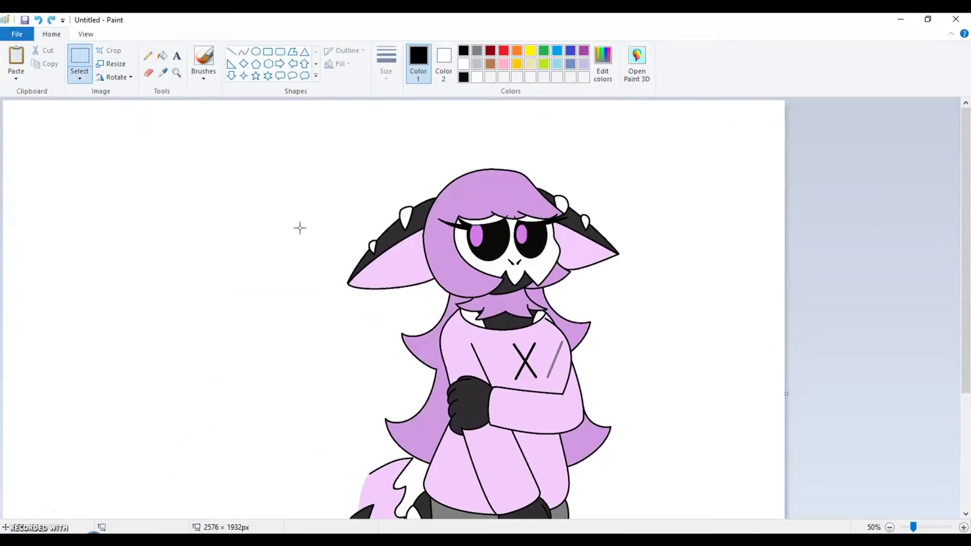
pyautogui.hotkey('ctrl', 'v')
pyautogui.scroll(2, 253, 227)
pyautogui.moveTo(485, 253); pyautogui.dragTo(431, 309)
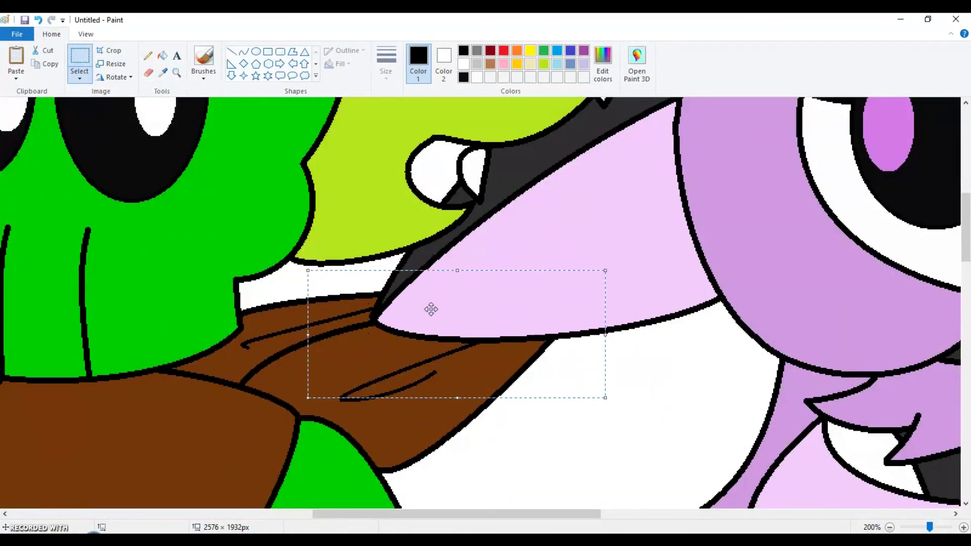
pyautogui.hotkey('ctrl', 'z')
pyautogui.hotkey('ctrl', 'y')
pyautogui.scroll(-2, 711, 340)
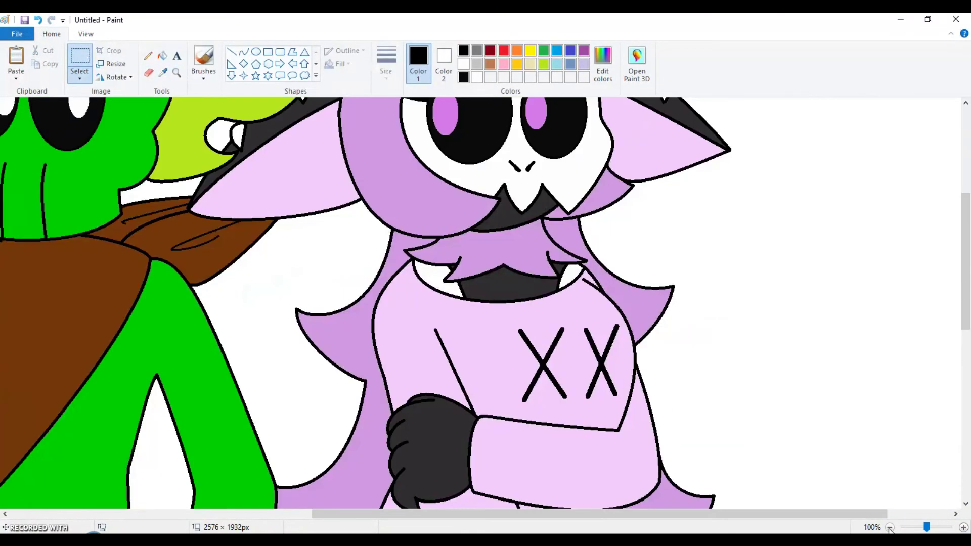
# Switch to the Paint window with the purple moonlit background and paste both characters onto it with a transparent selection.
pyautogui.scroll(3, 555, 348)
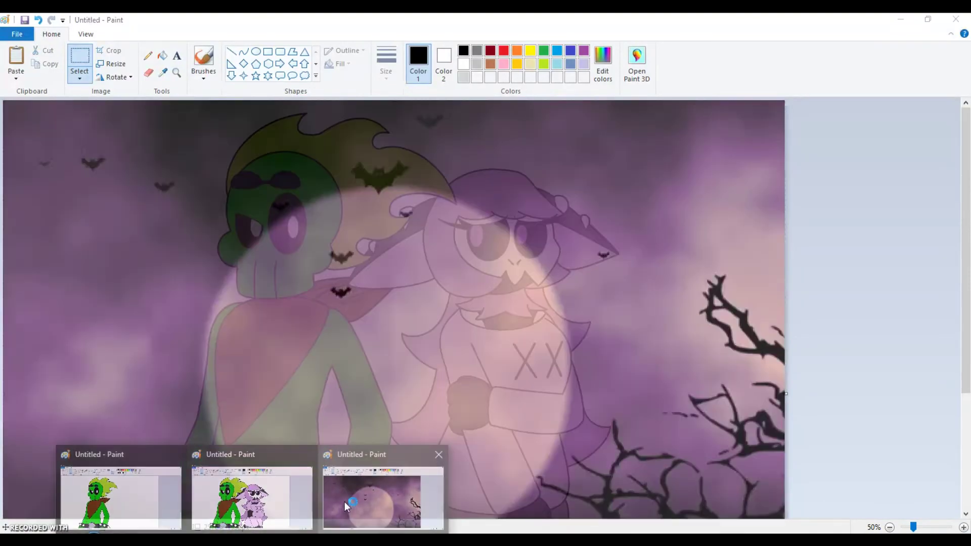
pyautogui.click(374, 498)
pyautogui.click(80, 78)
pyautogui.click(71, 185)
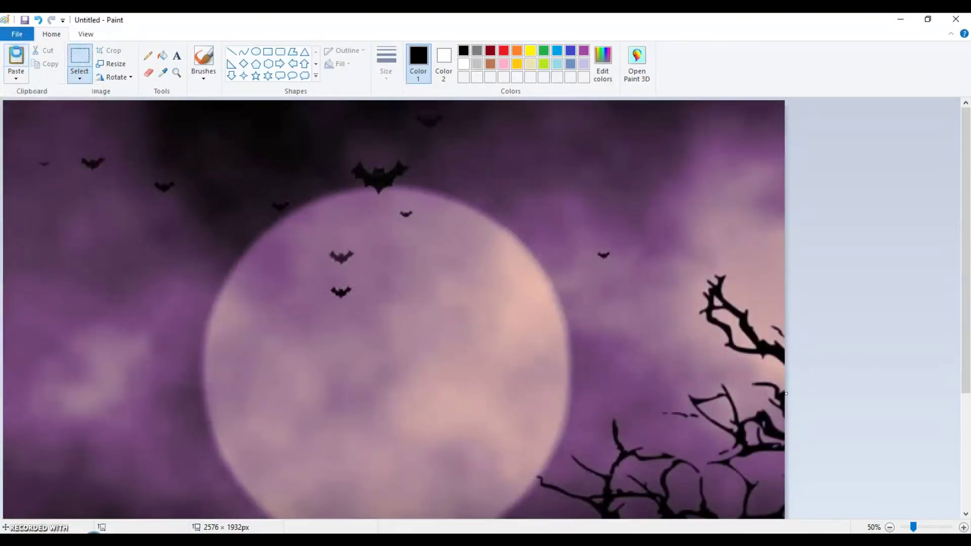
pyautogui.hotkey('ctrl', 'v')
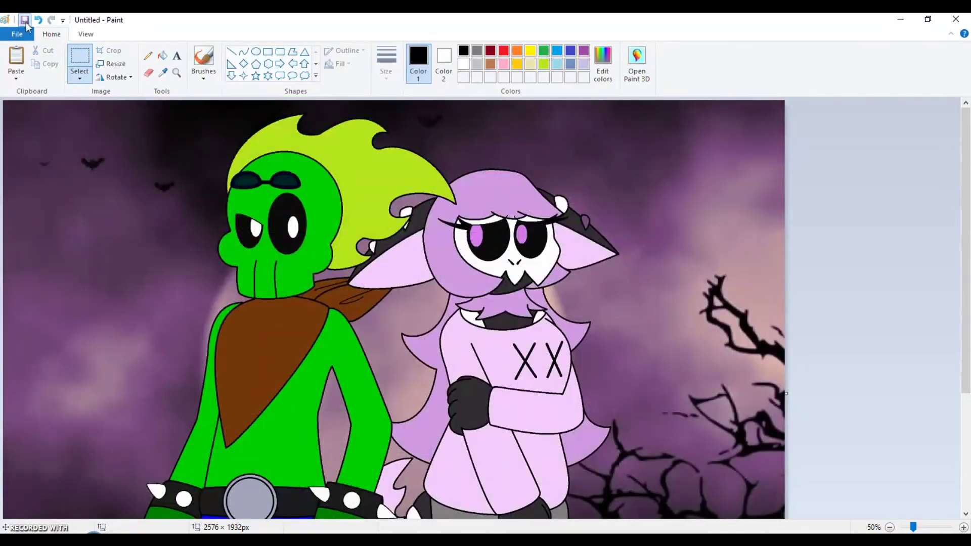